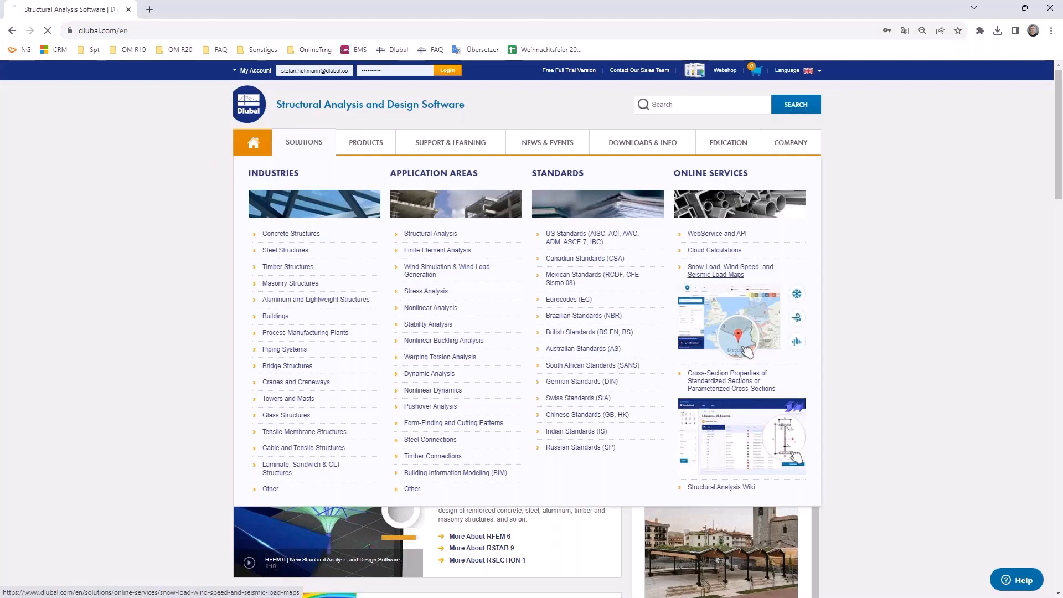
Open the management list of cookies and site data stored for dlubal.com.
{"action": "scroll", "coordinate": [728, 256], "scroll_direction": "down", "scroll_amount": 1}
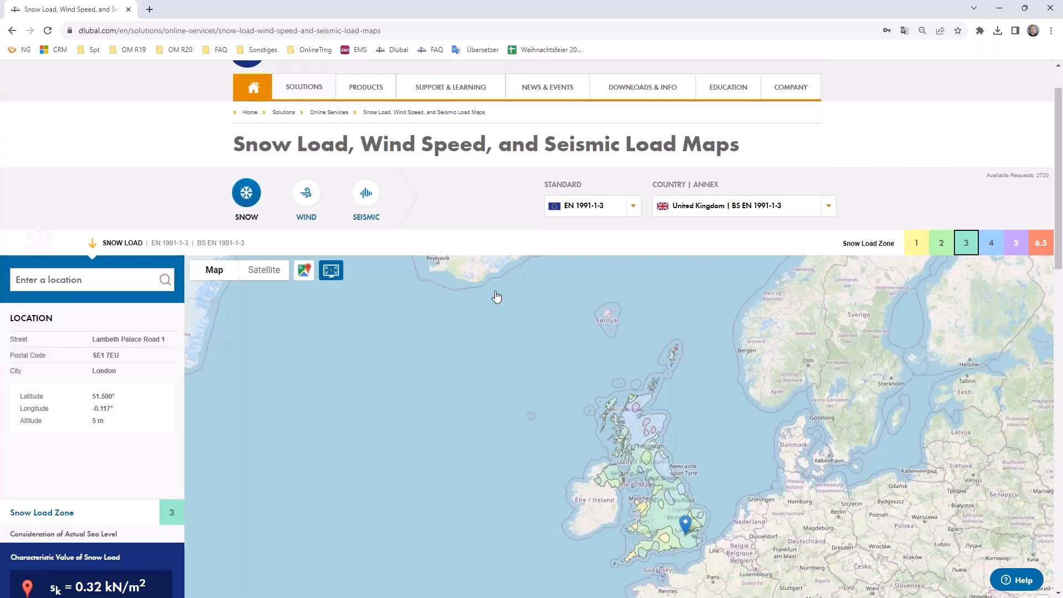
{"action": "left_click", "coordinate": [71, 33]}
{"action": "left_click", "coordinate": [132, 101]}
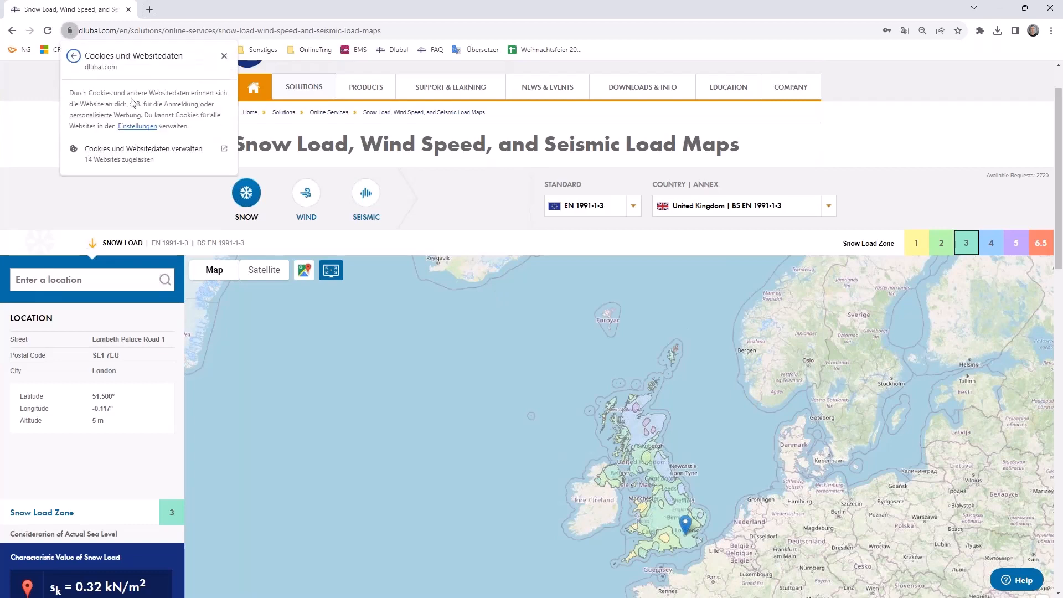
{"action": "left_click", "coordinate": [222, 149]}
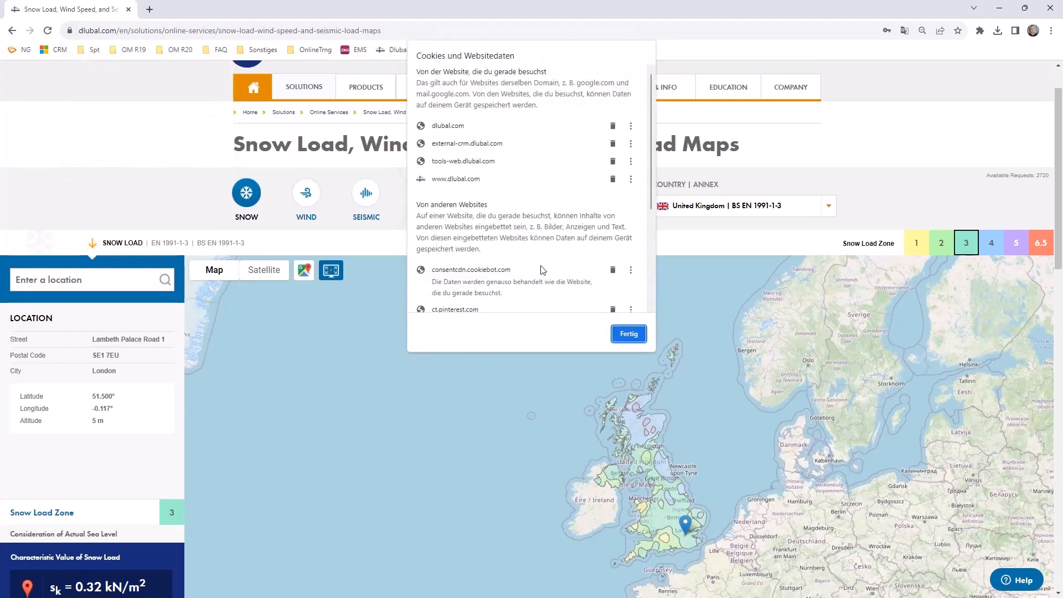
{"action": "left_click", "coordinate": [612, 126]}
{"action": "left_click", "coordinate": [613, 126]}
{"action": "left_click", "coordinate": [612, 126]}
{"action": "left_click", "coordinate": [612, 126]}
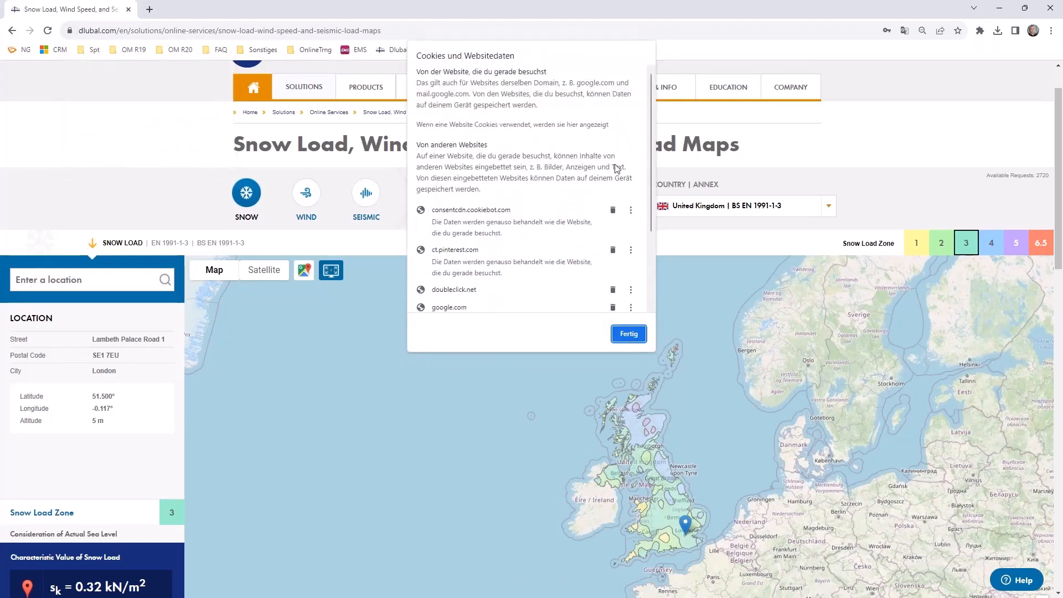
Delete all stored data of the other embedded websites and close the cookie list.
{"action": "left_click", "coordinate": [613, 210]}
{"action": "left_click", "coordinate": [612, 210]}
{"action": "left_click", "coordinate": [612, 210]}
{"action": "left_click", "coordinate": [613, 210]}
{"action": "left_click", "coordinate": [622, 210]}
{"action": "left_click", "coordinate": [623, 210]}
{"action": "left_click", "coordinate": [623, 211]}
{"action": "left_click", "coordinate": [623, 211]}
{"action": "left_click", "coordinate": [623, 211]}
{"action": "left_click", "coordinate": [623, 210]}
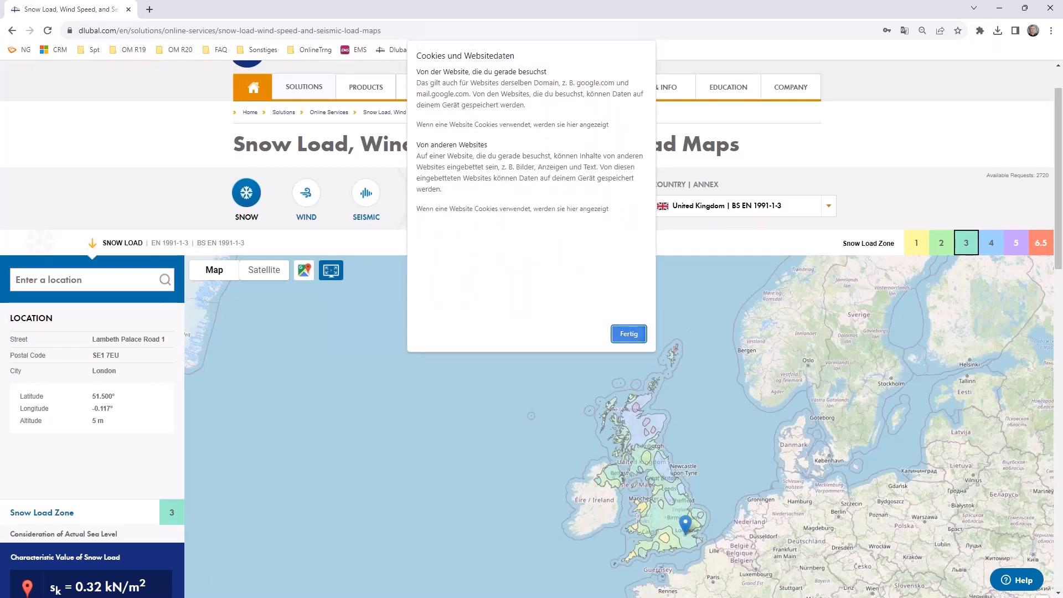
{"action": "left_click", "coordinate": [628, 334]}
Reload the load maps page and allow all cookies in its consent request.
{"action": "left_click", "coordinate": [310, 72]}
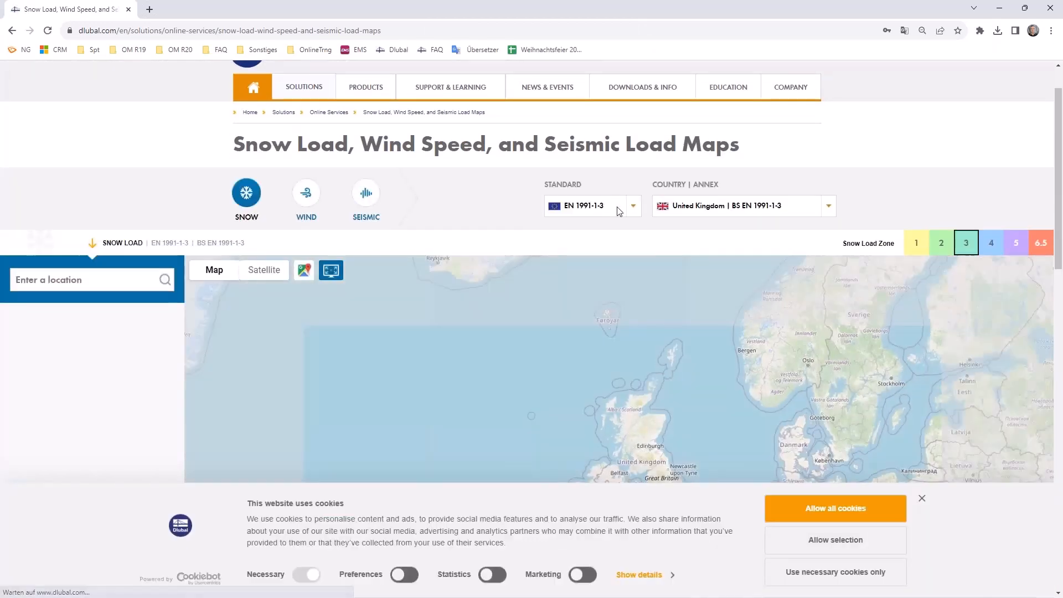
{"action": "left_click", "coordinate": [839, 509]}
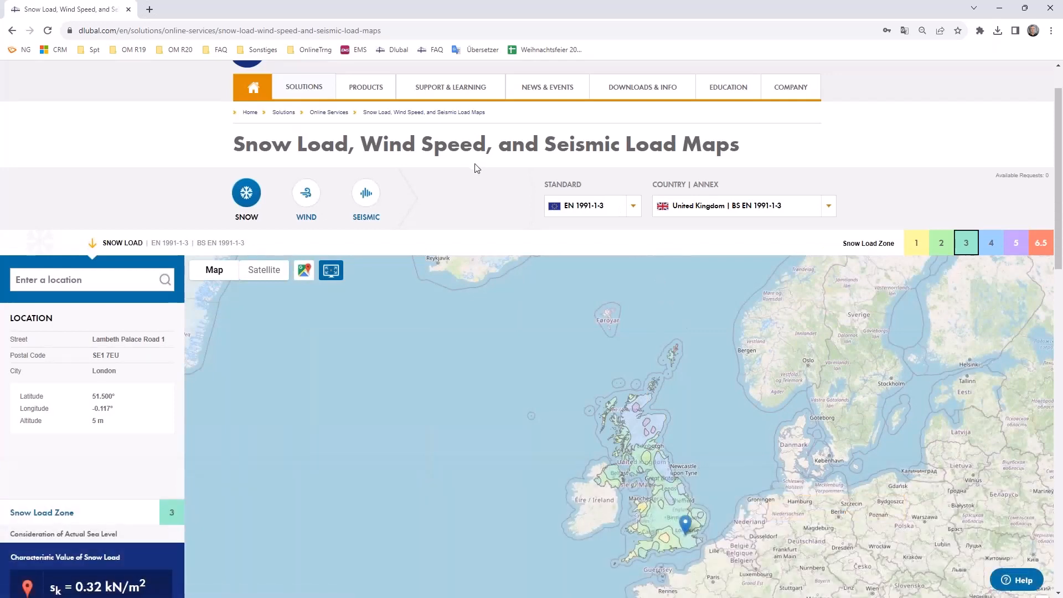
{"action": "scroll", "coordinate": [475, 167], "scroll_direction": "down", "scroll_amount": 1}
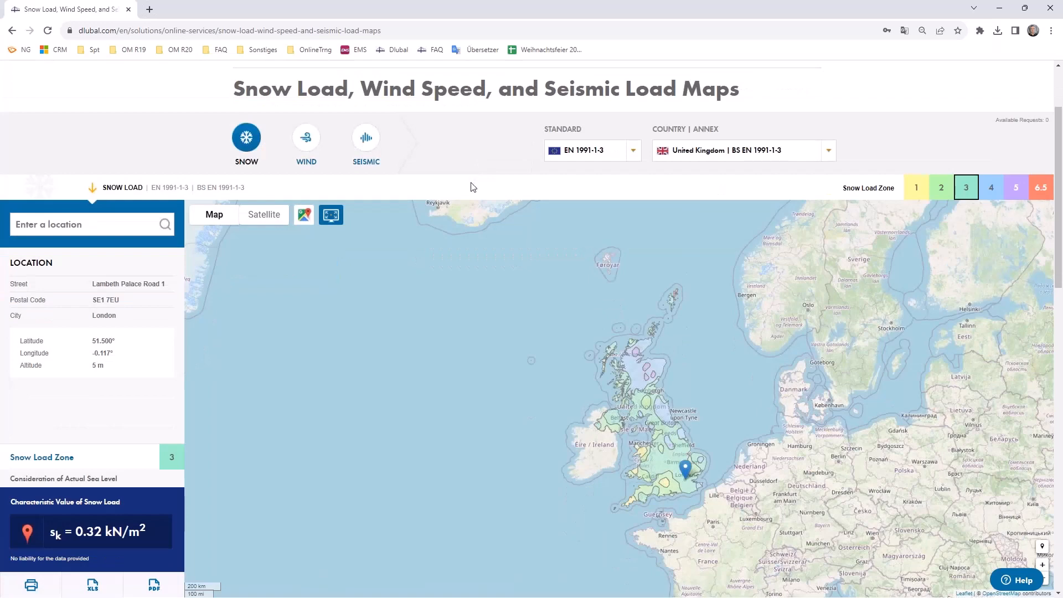
Log in to the Dlubal account and reopen the Snow Load, Wind Speed, and Seismic Load Maps from the online services.
{"action": "scroll", "coordinate": [474, 187], "scroll_direction": "up", "scroll_amount": 2}
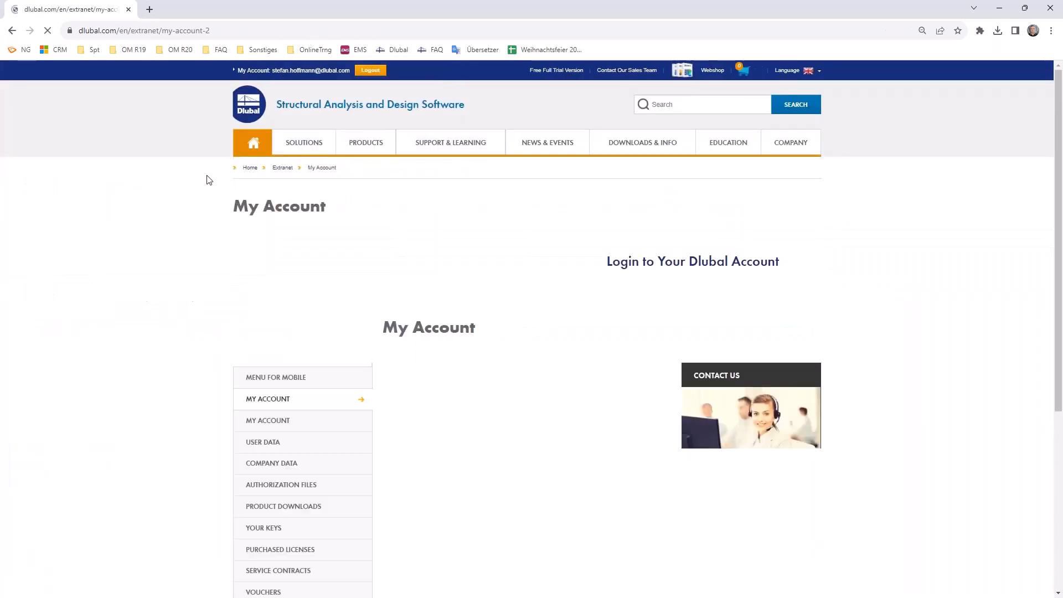
{"action": "mouse_move", "coordinate": [299, 145]}
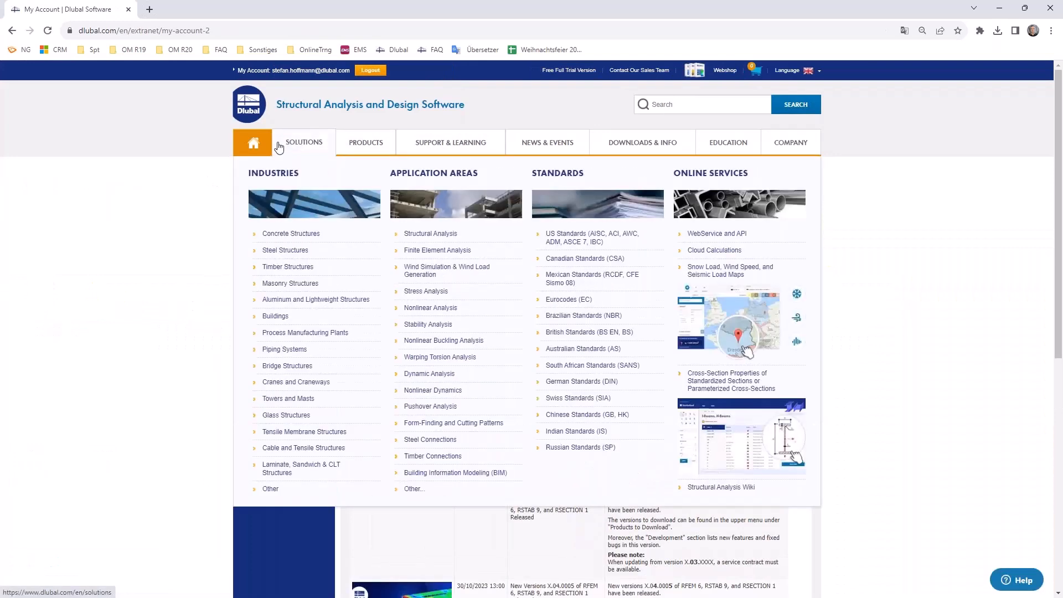
{"action": "left_click", "coordinate": [708, 273]}
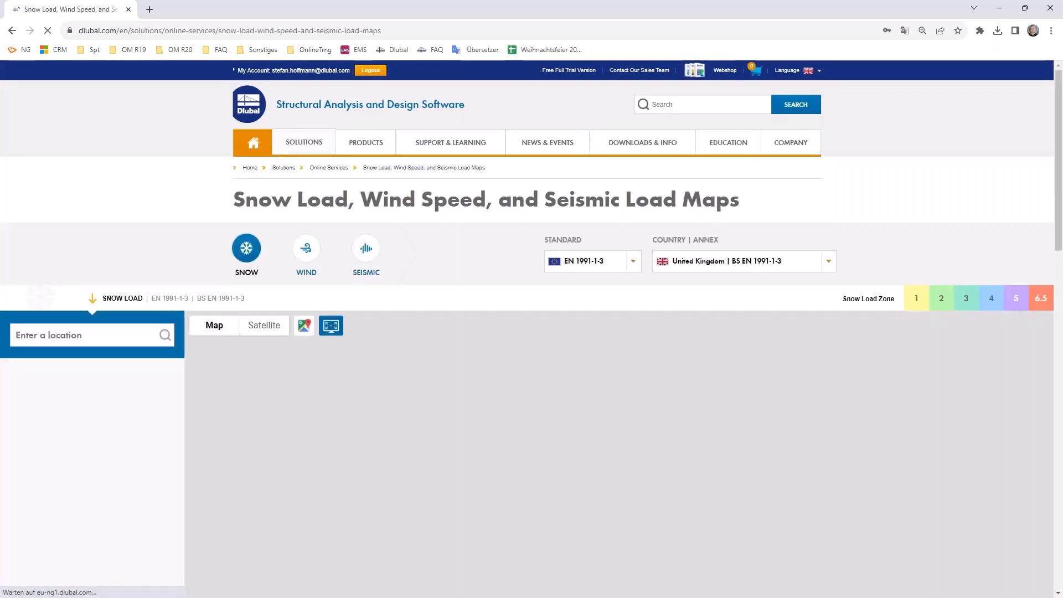
{"action": "scroll", "coordinate": [756, 394], "scroll_direction": "down", "scroll_amount": 2}
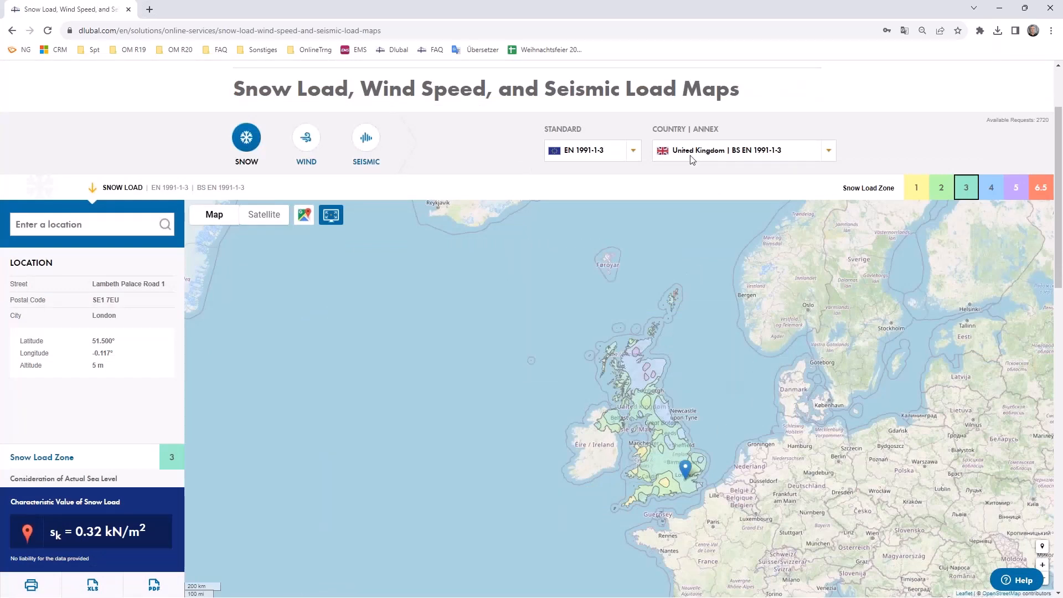
Change the load map from snow to wind and open the wind profile for the marked London location.
{"action": "scroll", "coordinate": [692, 159], "scroll_direction": "down", "scroll_amount": 2}
{"action": "scroll", "coordinate": [768, 289], "scroll_direction": "up", "scroll_amount": 1}
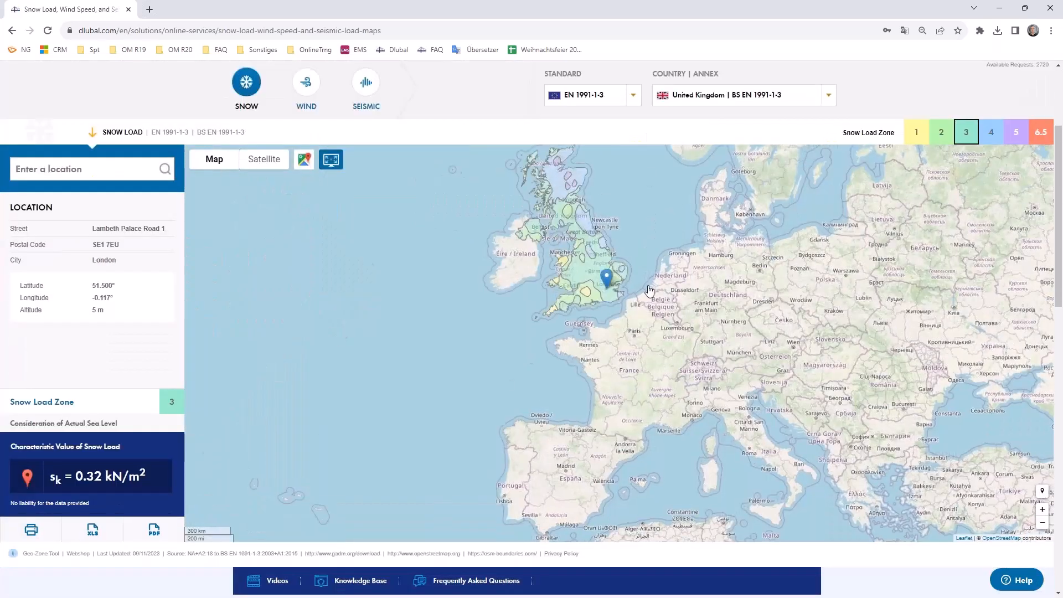
{"action": "left_click", "coordinate": [307, 104]}
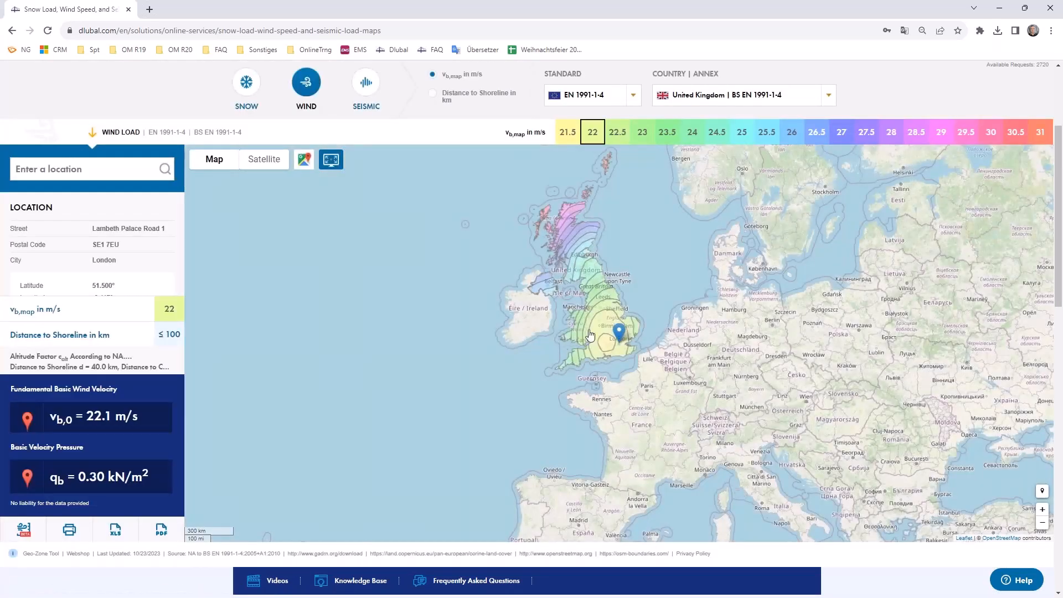
{"action": "left_click", "coordinate": [22, 536]}
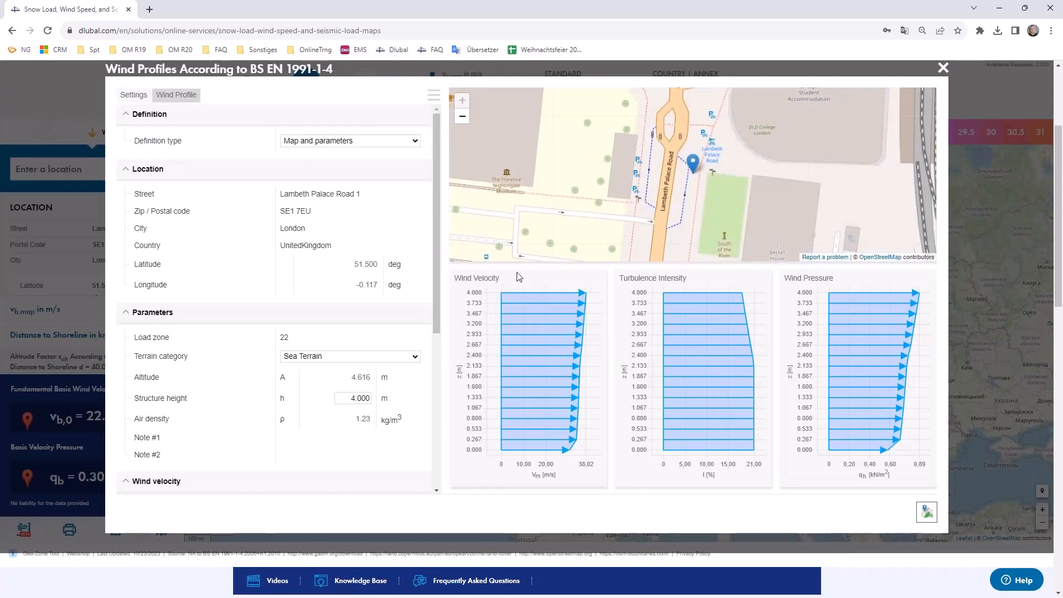
{"action": "left_click", "coordinate": [941, 69]}
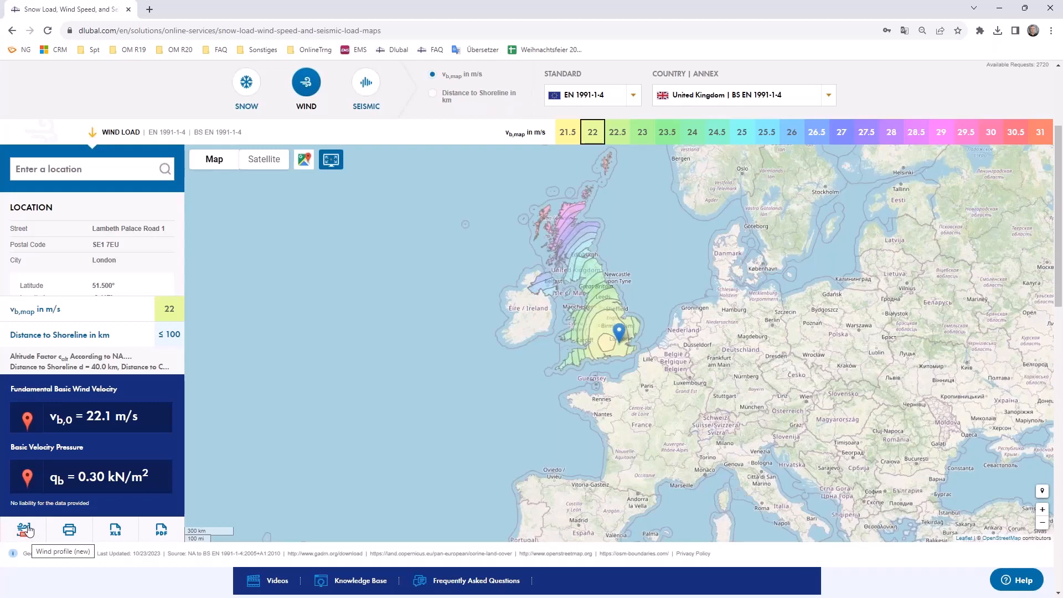
{"action": "left_click", "coordinate": [25, 529]}
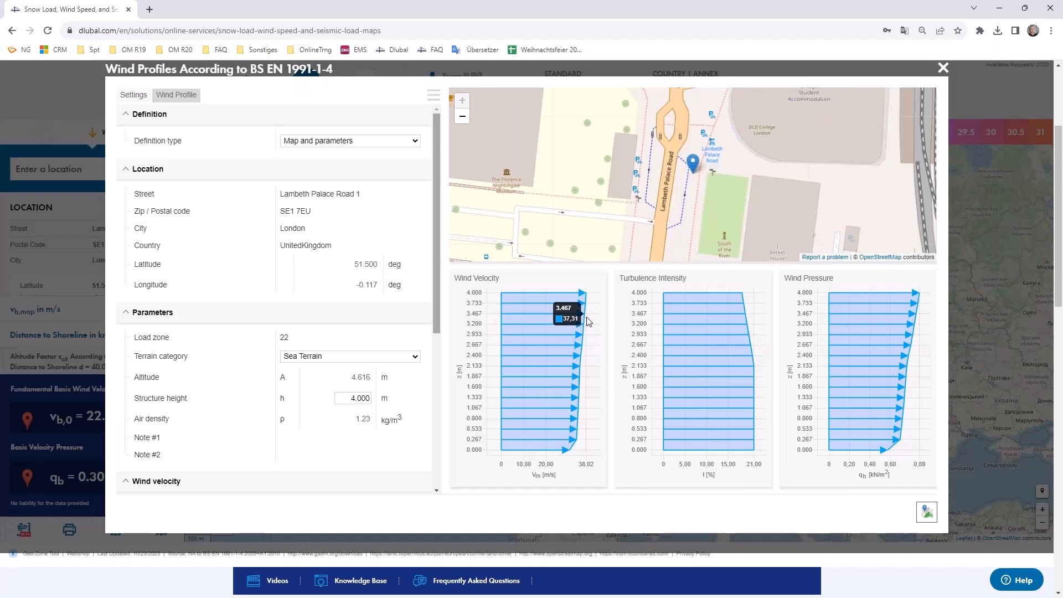
Set the structure height to 20 m and check the wind velocity at the top of the profile.
{"action": "double_click", "coordinate": [350, 398]}
{"action": "type", "text": "20"}
{"action": "key", "text": "Return"}
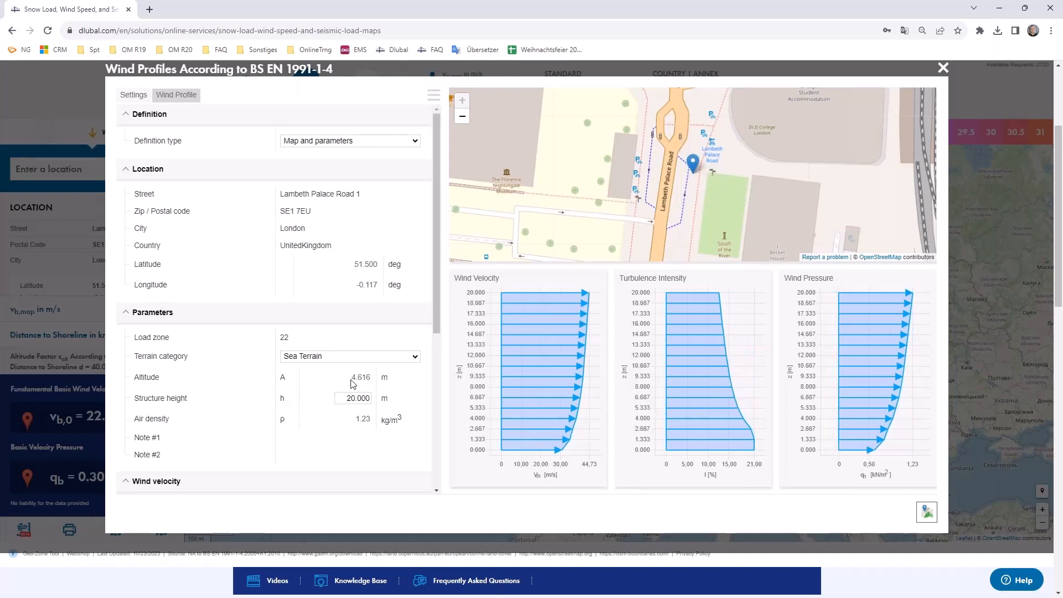
{"action": "mouse_move", "coordinate": [590, 295]}
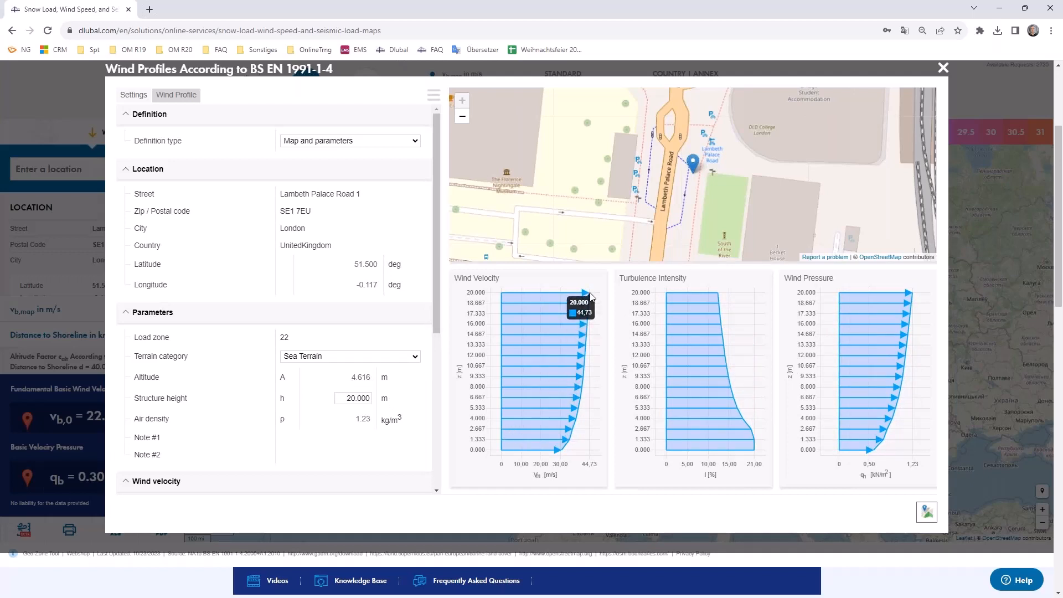
Examine the tabulated mean wind velocity, turbulence intensity and wind pressure for each level of the wind profile.
{"action": "left_click", "coordinate": [184, 101]}
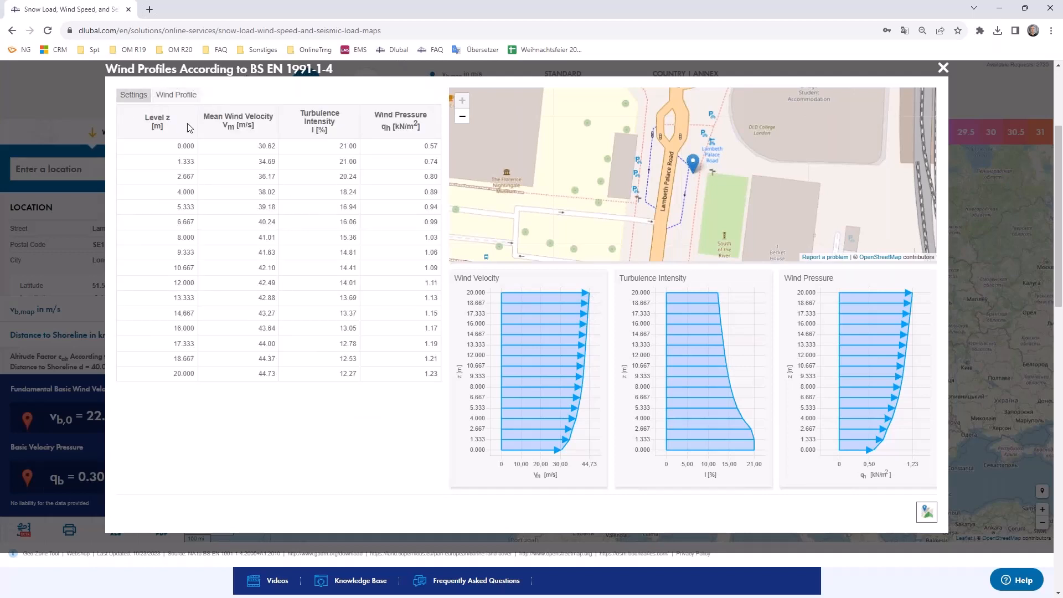
{"action": "left_click_drag", "start_coordinate": [255, 151], "coordinate": [277, 375]}
{"action": "left_click", "coordinate": [277, 376]}
Return to the wind profile settings and set the definition type to User-defined.
{"action": "left_click", "coordinate": [135, 96]}
{"action": "left_click", "coordinate": [320, 142]}
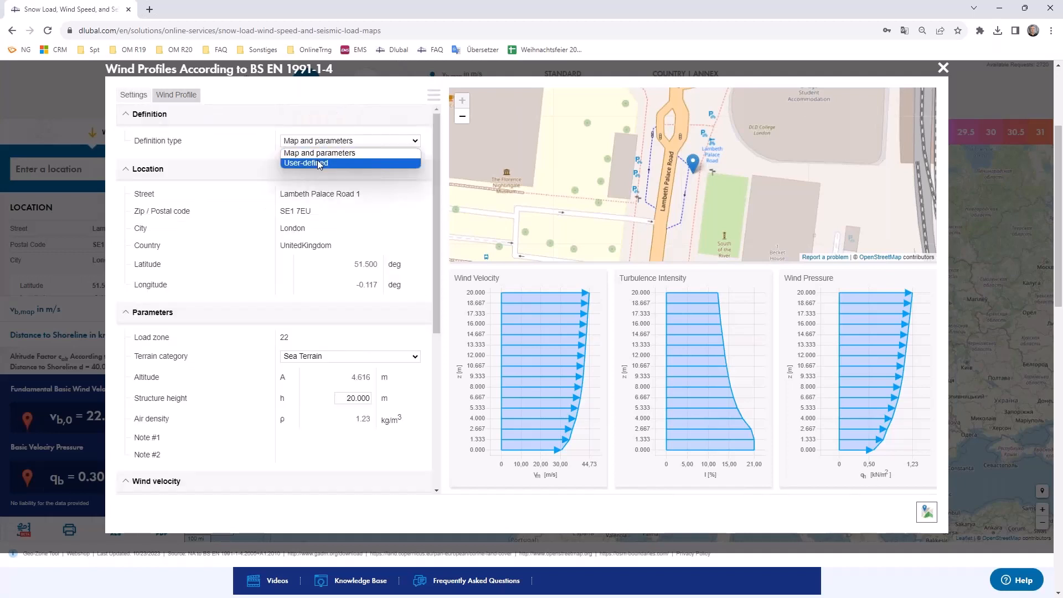
{"action": "left_click", "coordinate": [320, 163]}
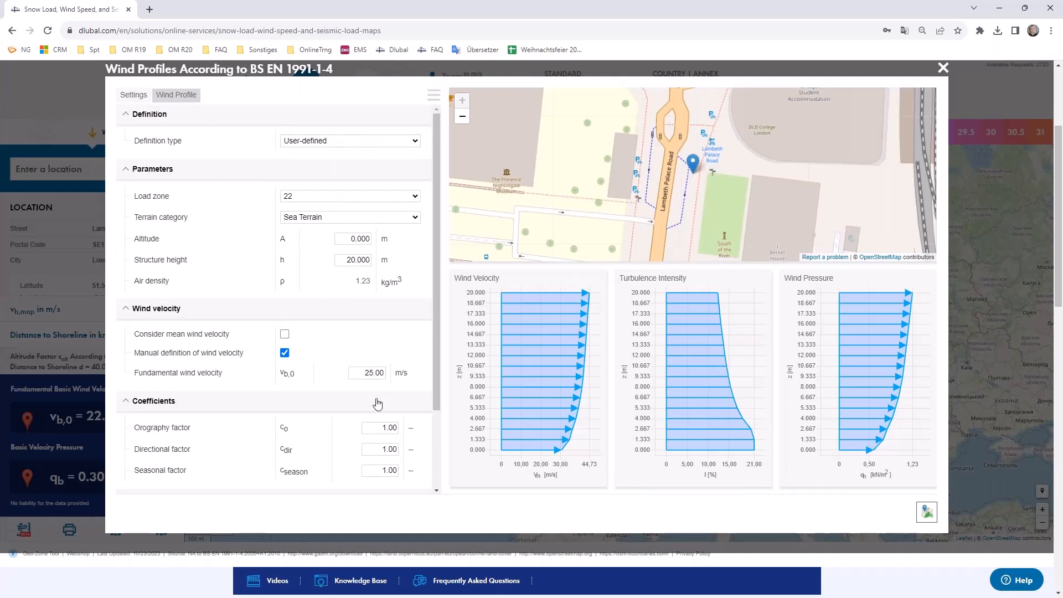
{"action": "scroll", "coordinate": [678, 160], "scroll_direction": "down", "scroll_amount": 2}
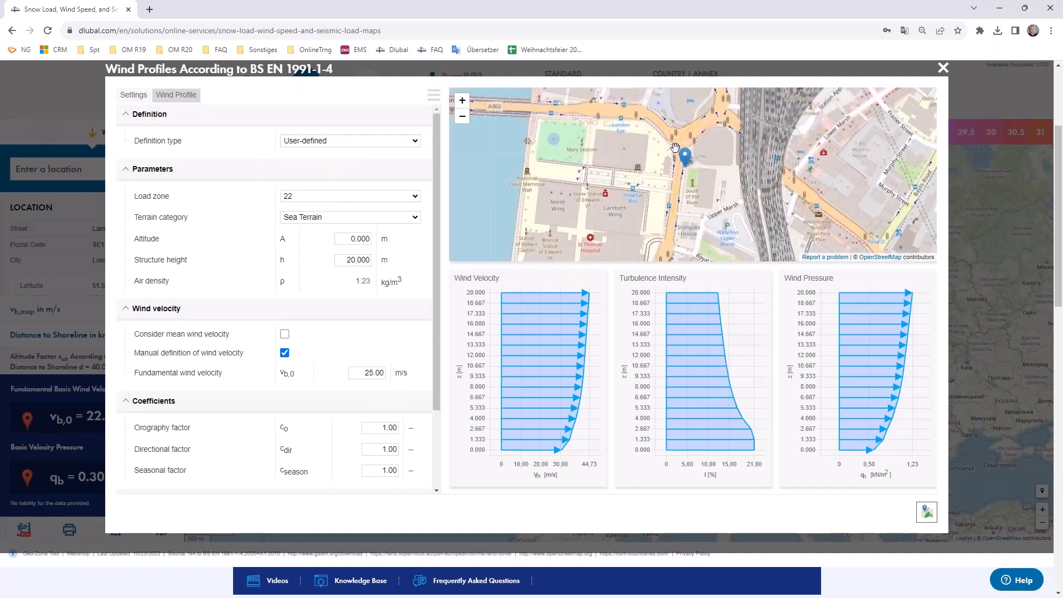
Hide the location map to enlarge the wind profile diagrams, and close the wind profile.
{"action": "left_click", "coordinate": [923, 512]}
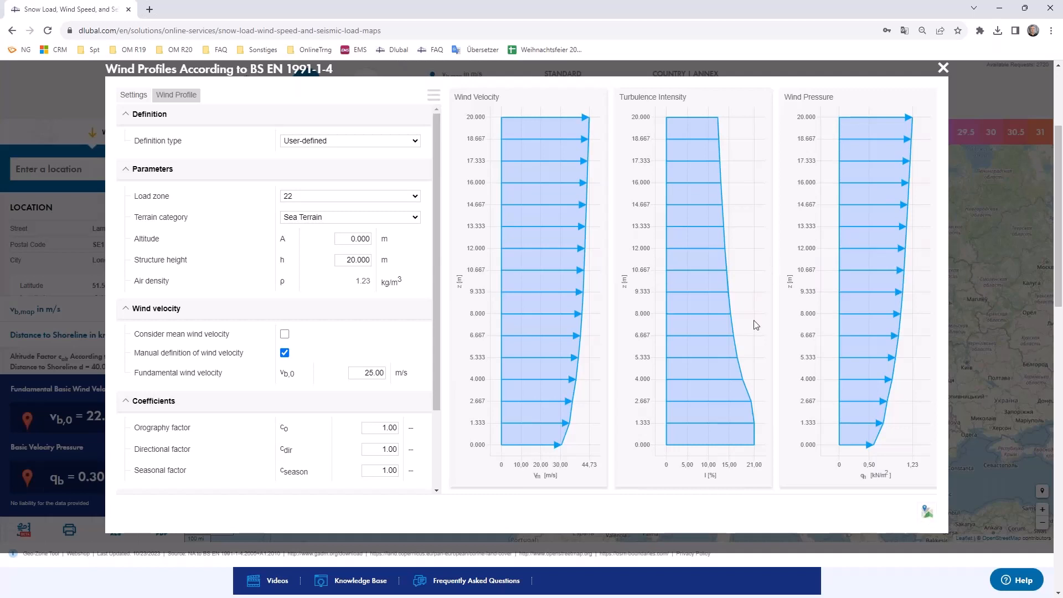
{"action": "left_click", "coordinate": [943, 69]}
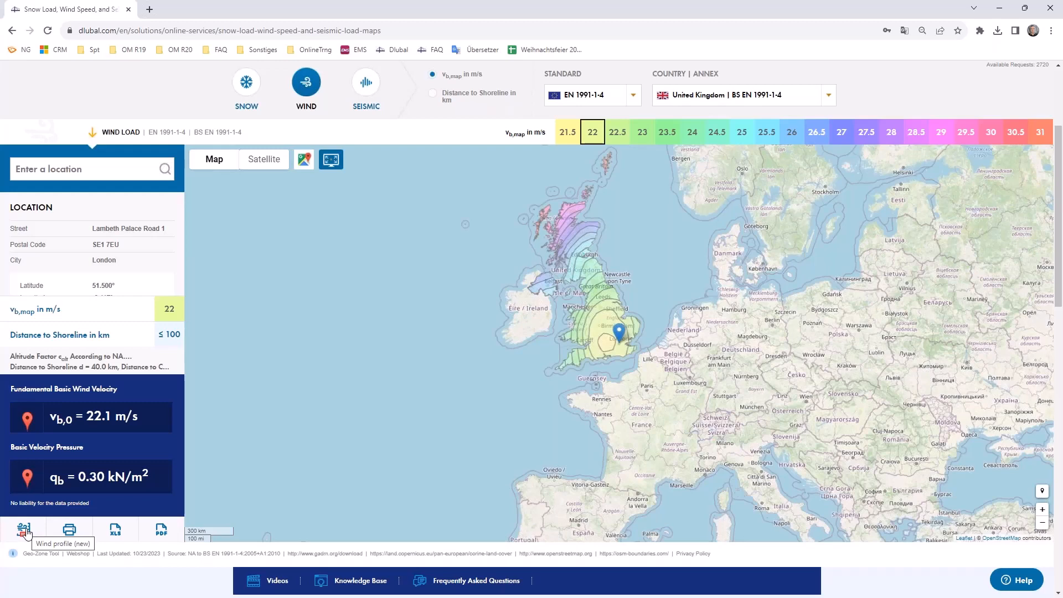
Switch to the presentation and advance to the Overview slide on the new RWIND 2.03/2.04 features.
{"action": "left_click", "coordinate": [999, 15]}
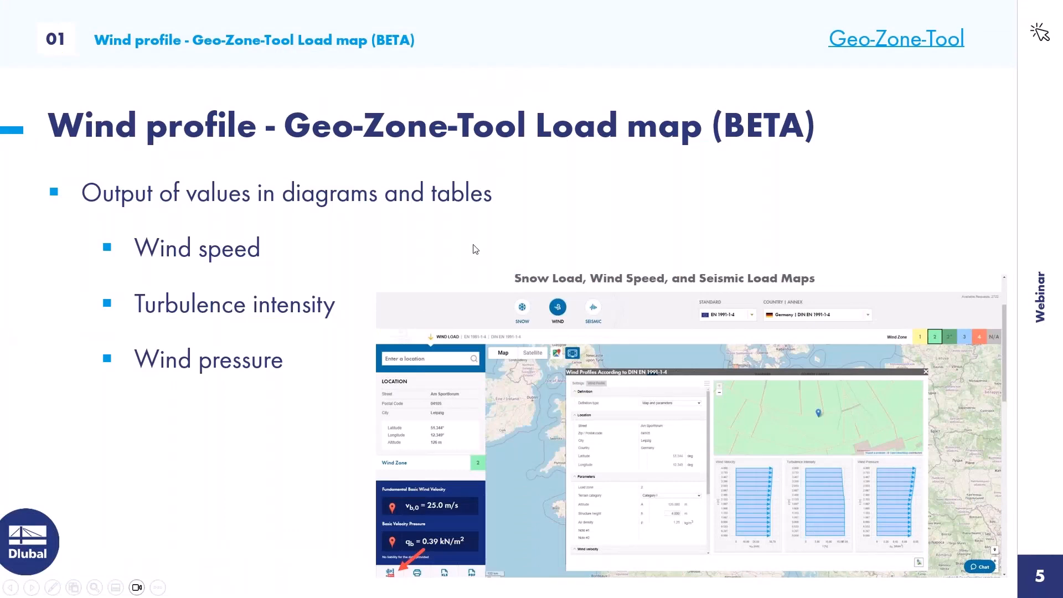
{"action": "key", "text": "Right"}
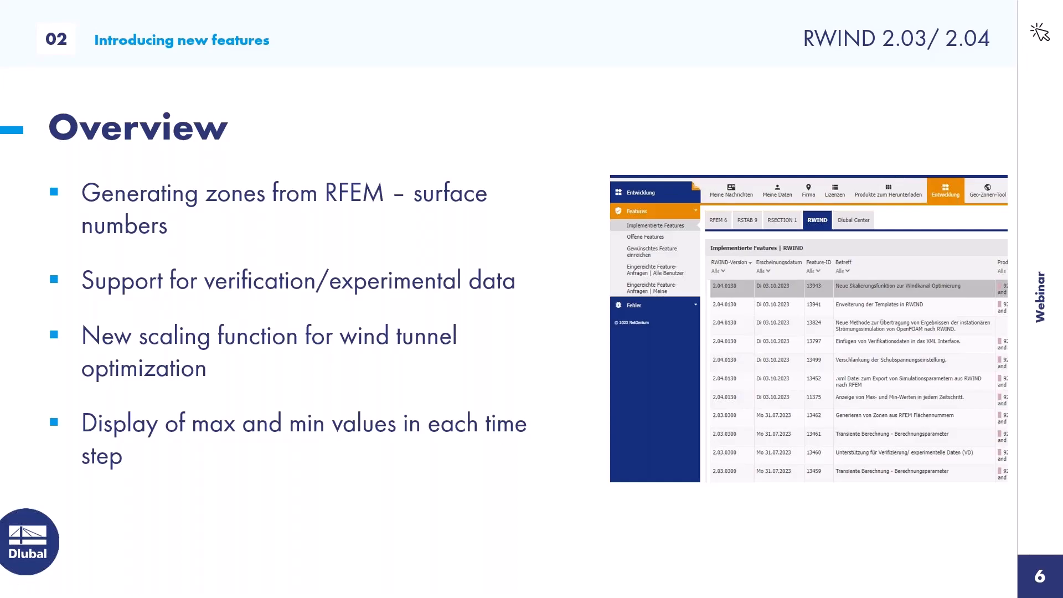
Switch back to the browser and view the implemented RWIND features in the account's Development section.
{"action": "key", "text": "alt+Tab"}
{"action": "scroll", "coordinate": [460, 119], "scroll_direction": "up", "scroll_amount": 3}
{"action": "left_click", "coordinate": [307, 71]}
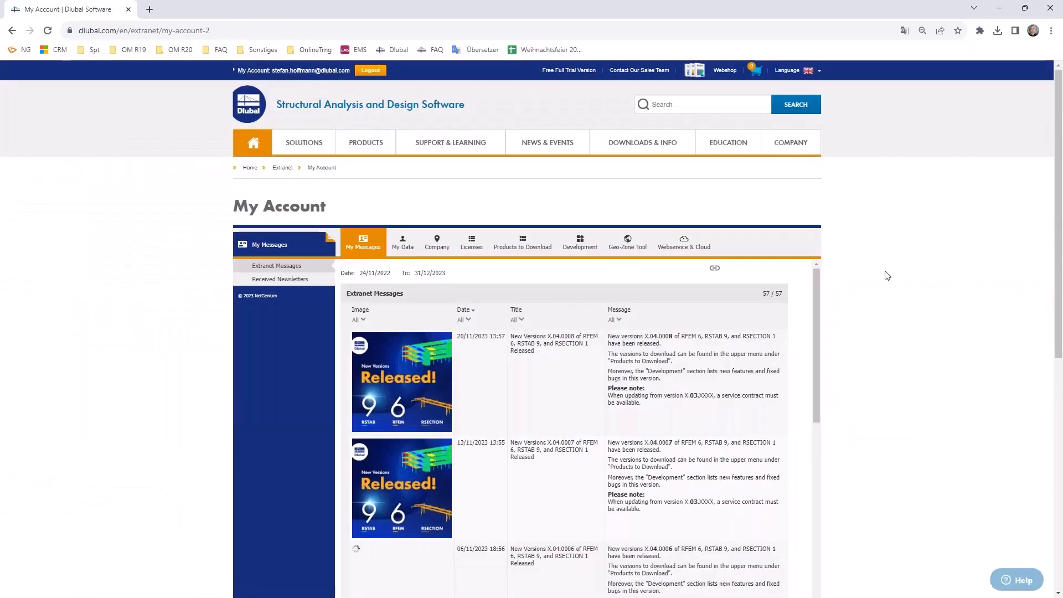
{"action": "left_click", "coordinate": [581, 250]}
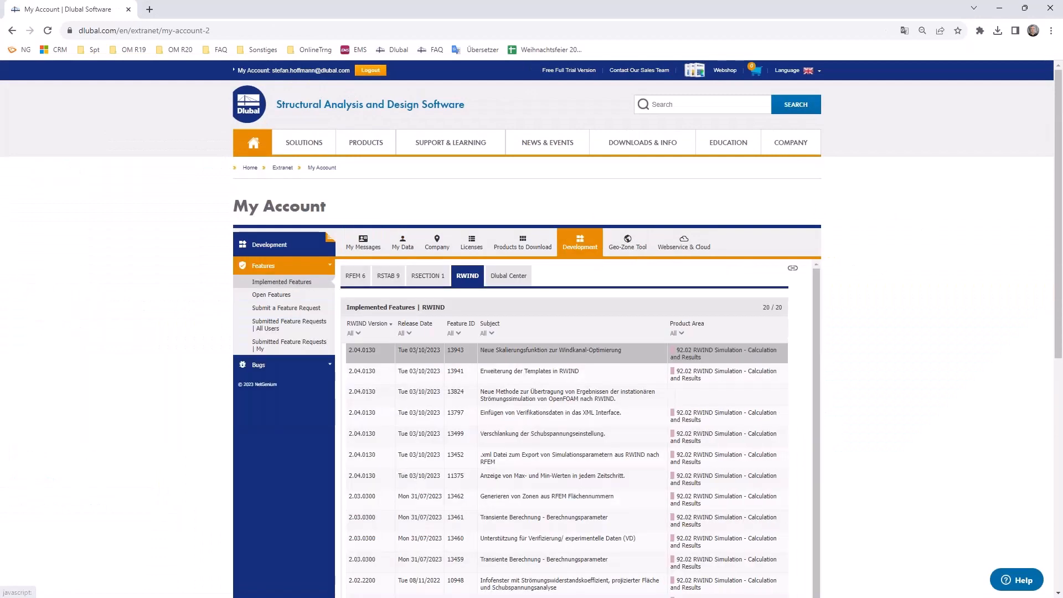
{"action": "scroll", "coordinate": [262, 227], "scroll_direction": "down", "scroll_amount": 1}
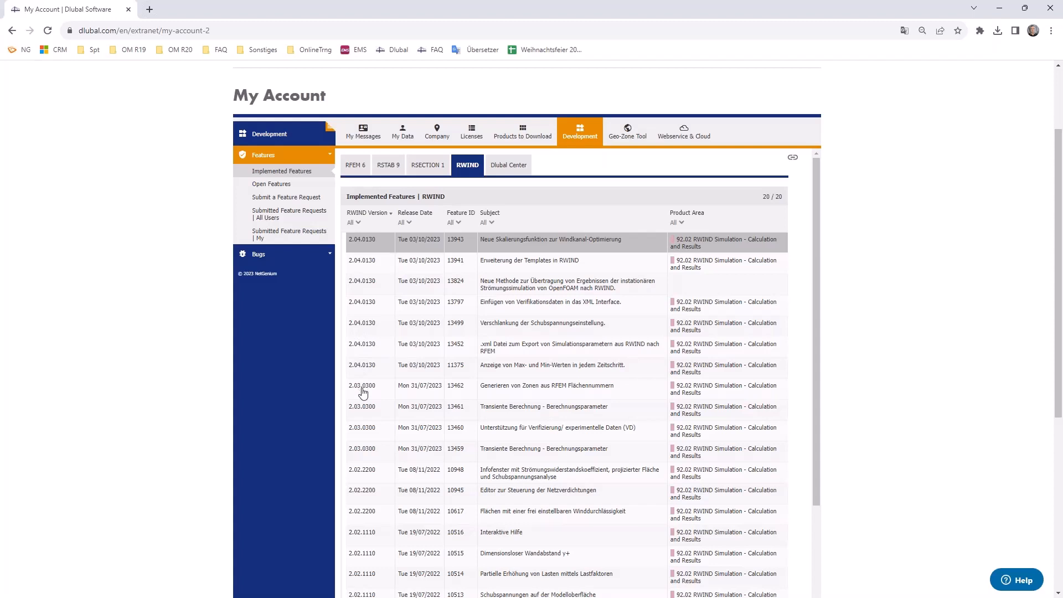
View the list of fixed RWIND bugs in the Development section and return to the presentation.
{"action": "left_click", "coordinate": [299, 254]}
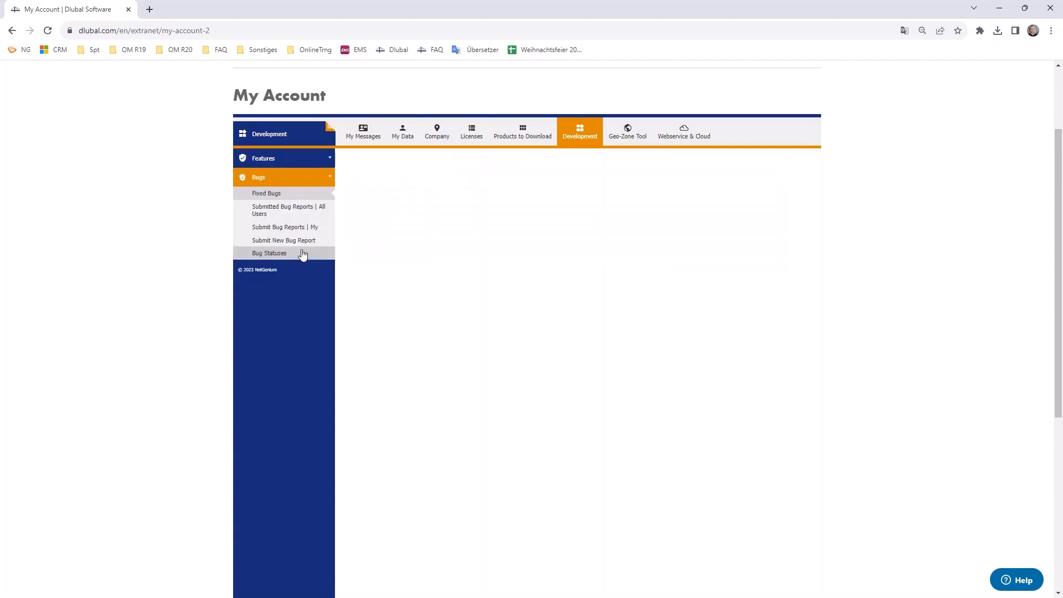
{"action": "left_click", "coordinate": [468, 165]}
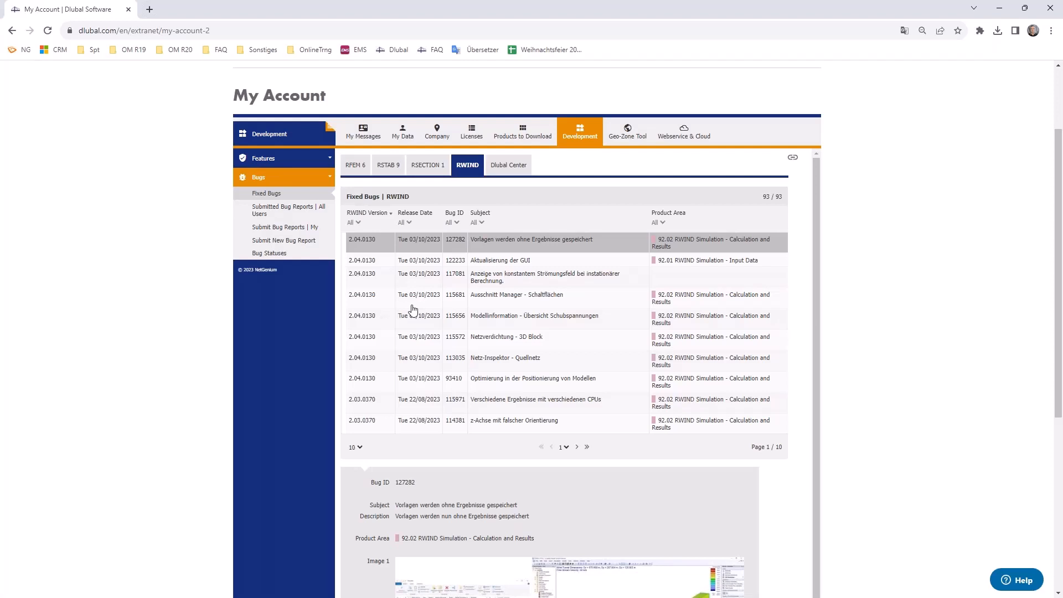
{"action": "left_click", "coordinate": [999, 8]}
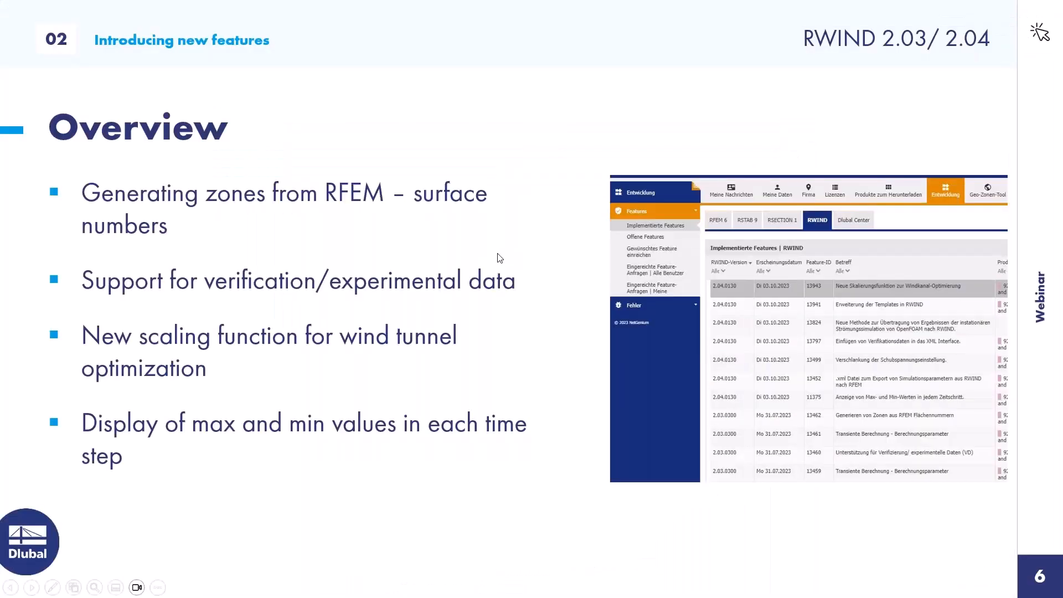
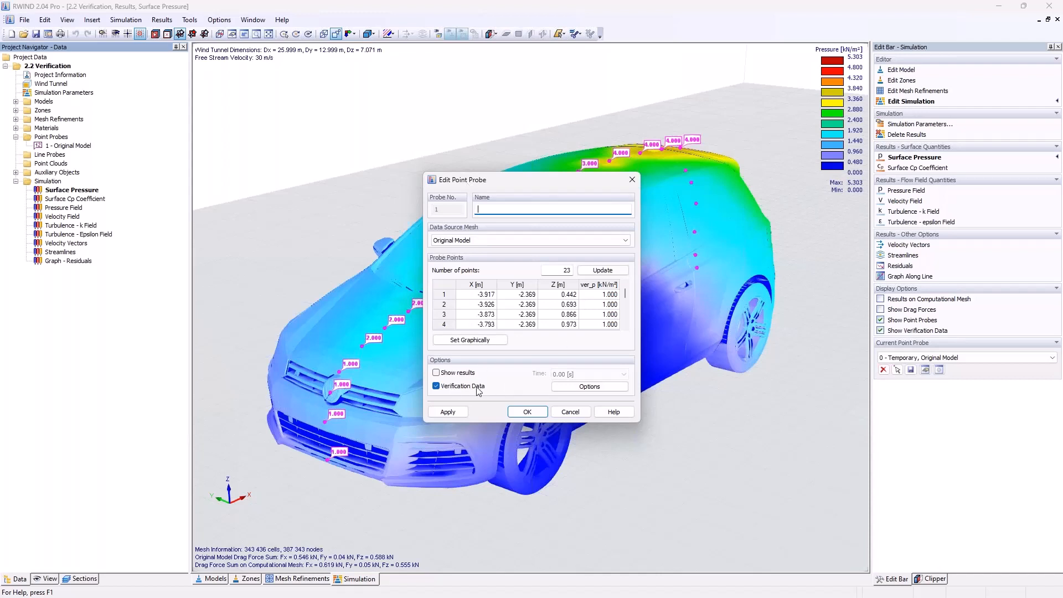
Review the verification pressure column for all points of the point probe, and open the verification data options.
{"action": "left_click", "coordinate": [609, 284]}
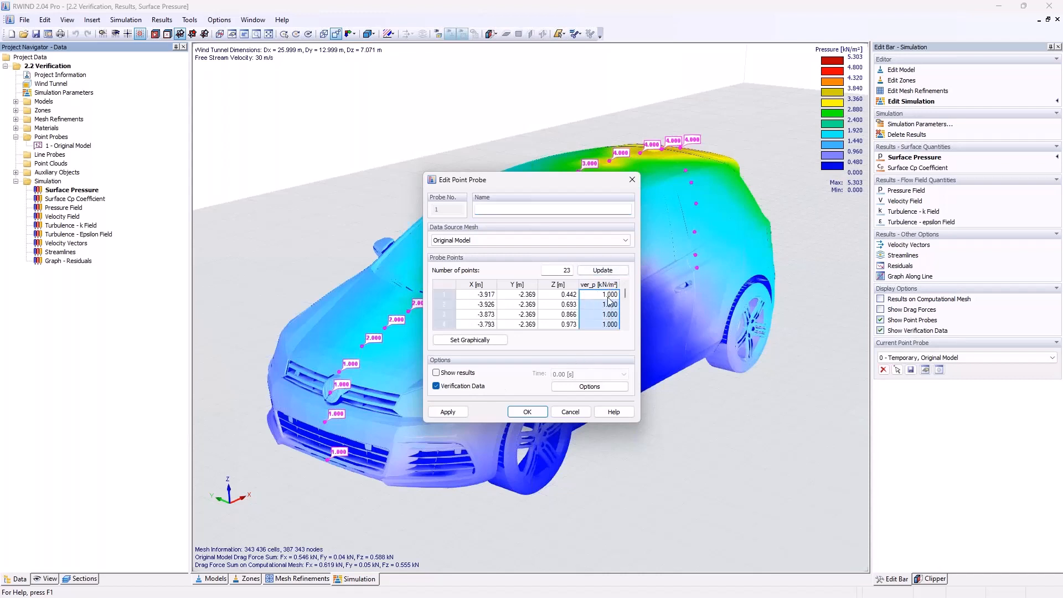
{"action": "scroll", "coordinate": [609, 301], "scroll_direction": "down", "scroll_amount": 4}
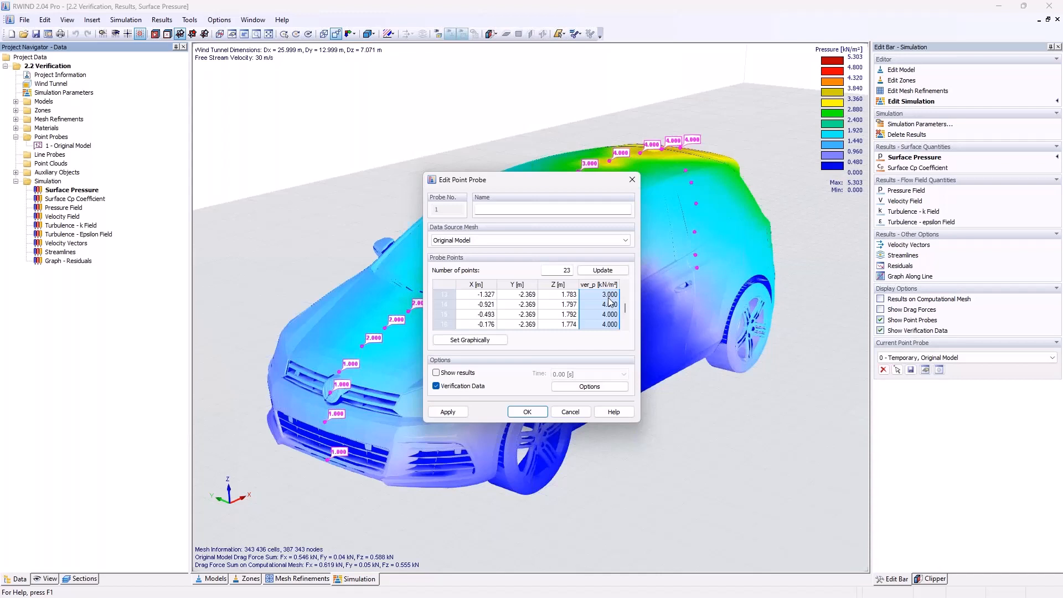
{"action": "scroll", "coordinate": [610, 312], "scroll_direction": "down", "scroll_amount": 3}
{"action": "left_click_drag", "start_coordinate": [529, 187], "coordinate": [328, 151]}
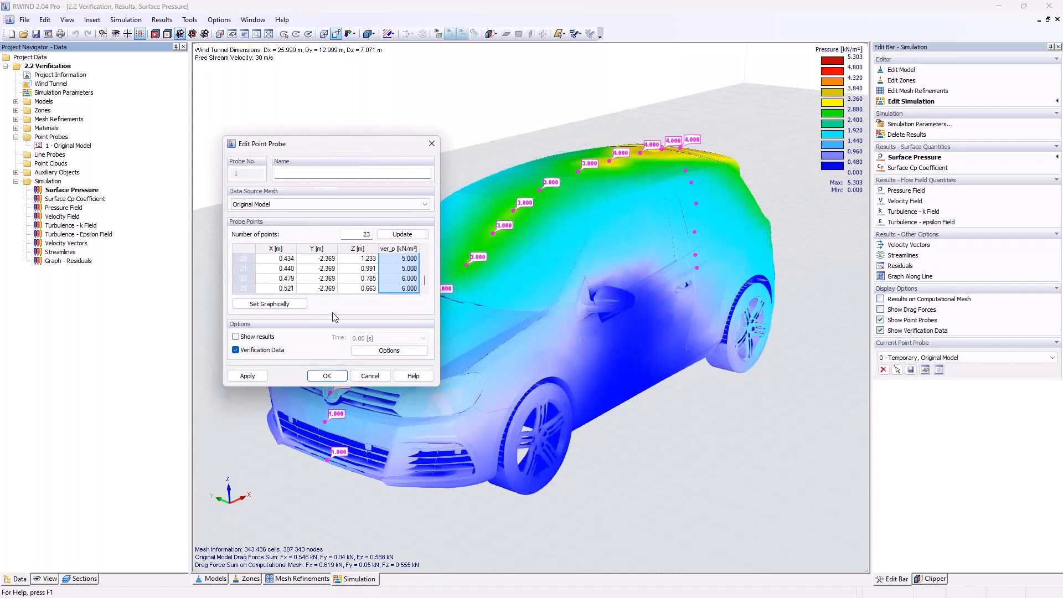
{"action": "left_click", "coordinate": [366, 352]}
{"action": "left_click_drag", "start_coordinate": [309, 183], "coordinate": [556, 174]}
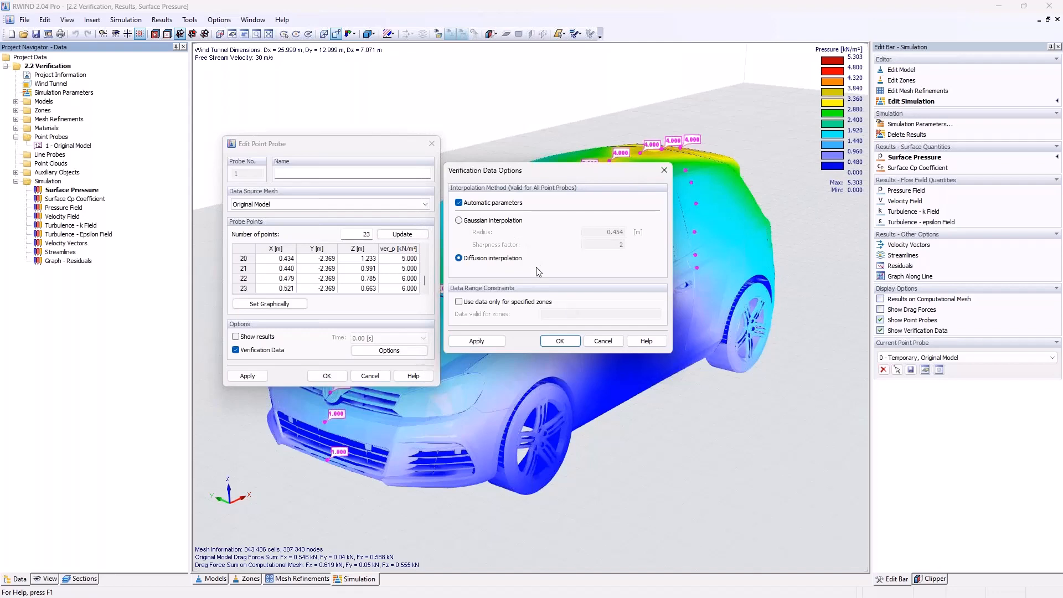
Switch to the RWIND 2 online manual in the browser, search it for "verification" and open the Verification Data chapter.
{"action": "key", "text": "F1"}
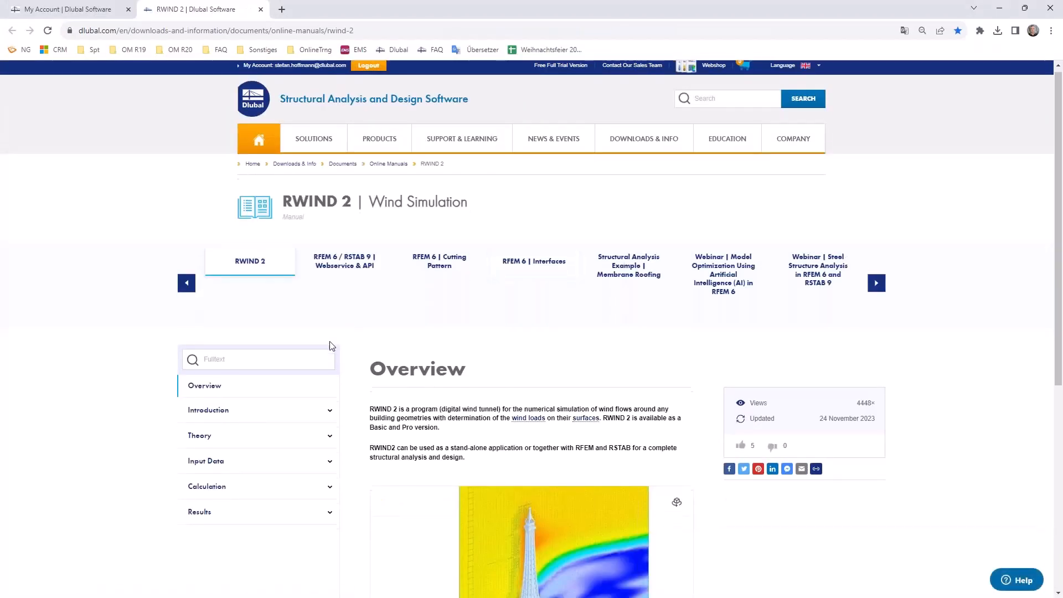
{"action": "scroll", "coordinate": [330, 342], "scroll_direction": "down", "scroll_amount": 2}
{"action": "left_click", "coordinate": [330, 334]}
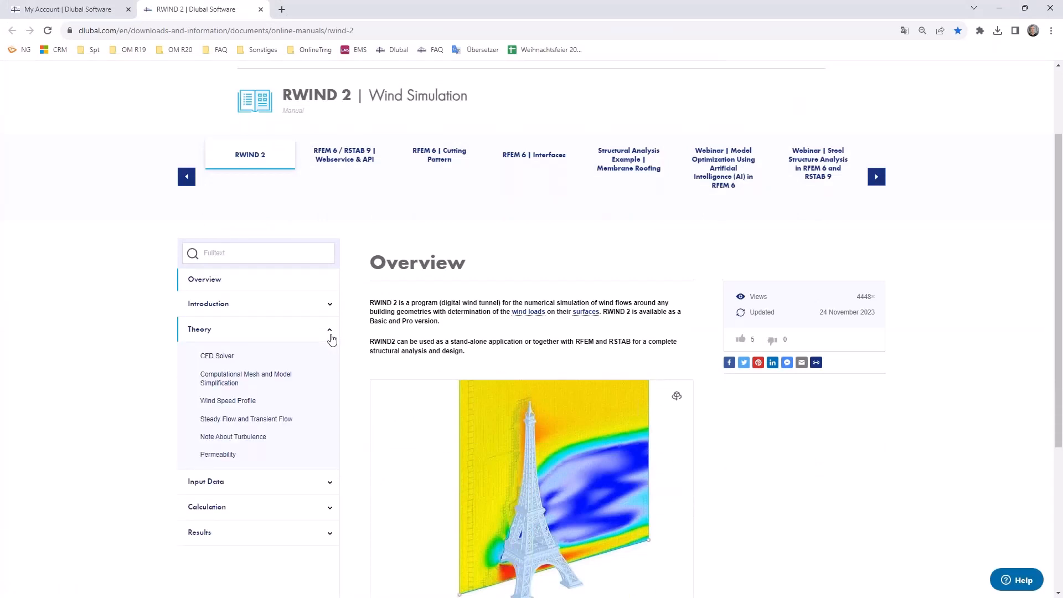
{"action": "left_click", "coordinate": [330, 338]}
{"action": "left_click", "coordinate": [266, 260]}
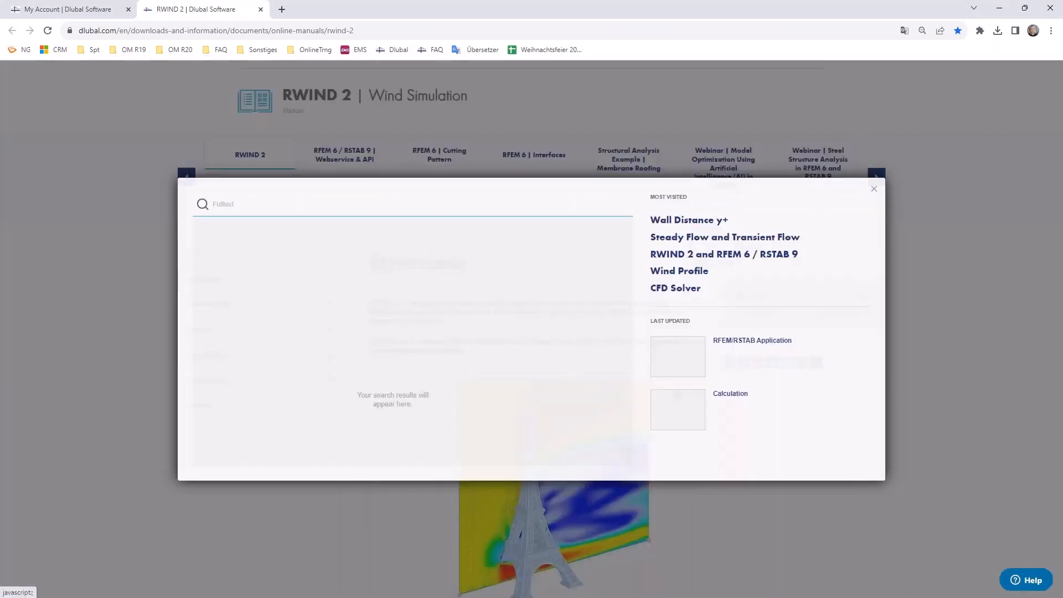
{"action": "type", "text": "verifica"}
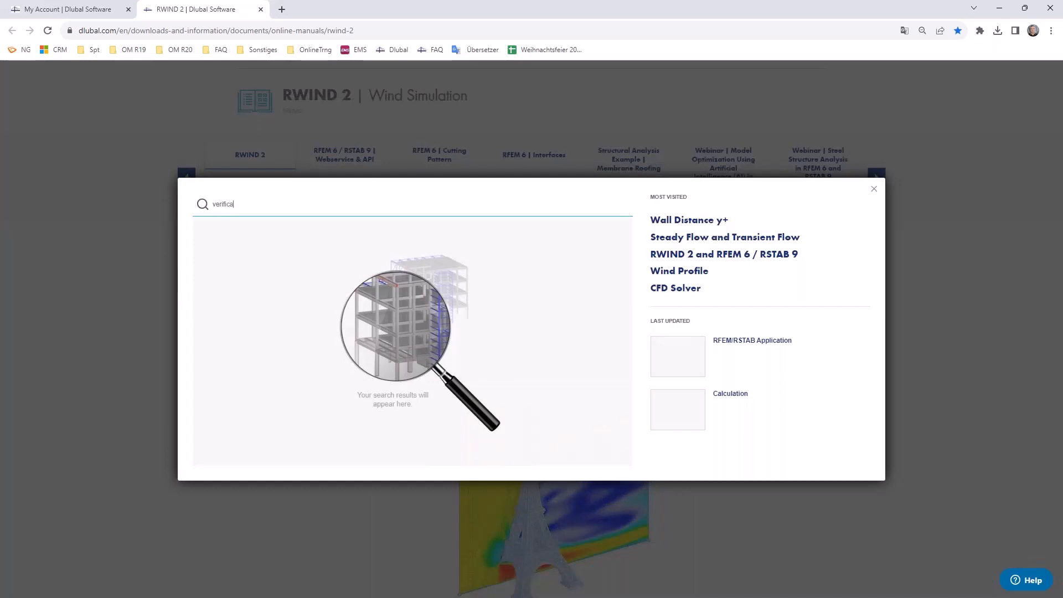
{"action": "type", "text": "tion"}
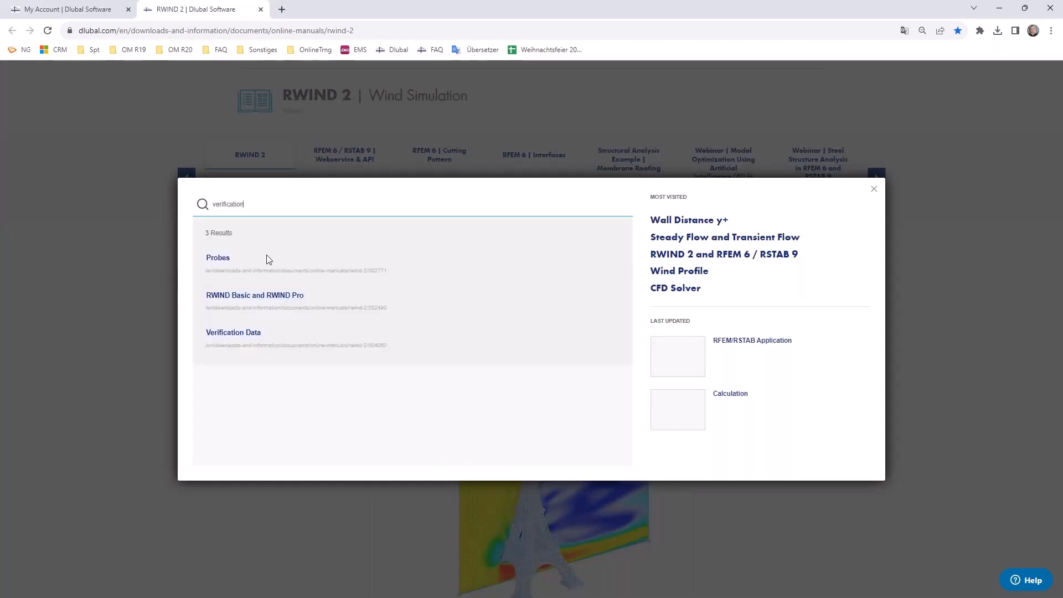
{"action": "left_click", "coordinate": [250, 332]}
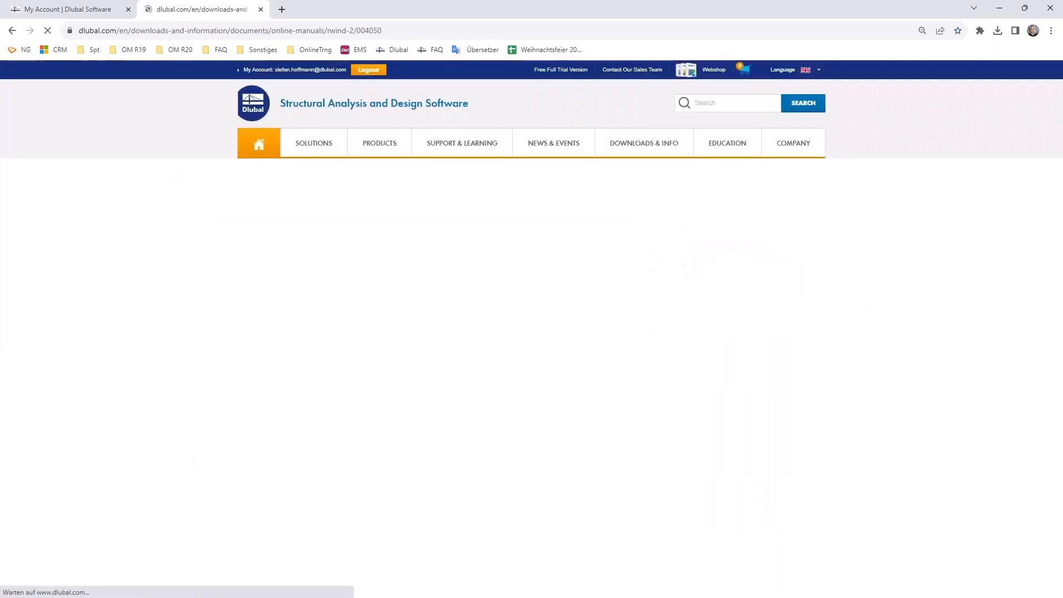
Read through the Verification Data chapter and expand Display of Transient Flow Results in the manual's contents.
{"action": "scroll", "coordinate": [436, 336], "scroll_direction": "down", "scroll_amount": 3}
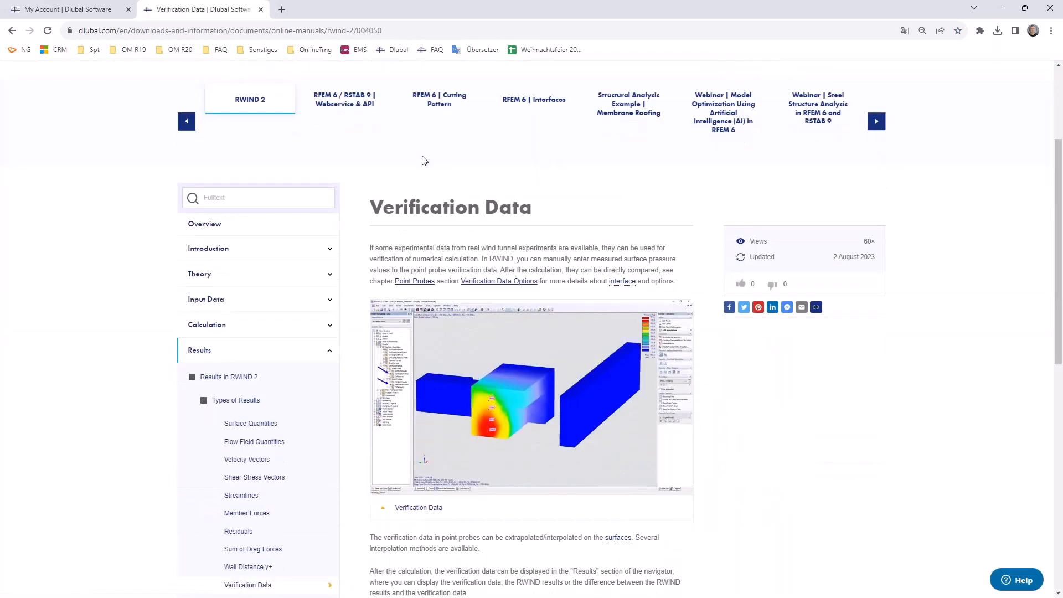
{"action": "scroll", "coordinate": [531, 249], "scroll_direction": "down", "scroll_amount": 10}
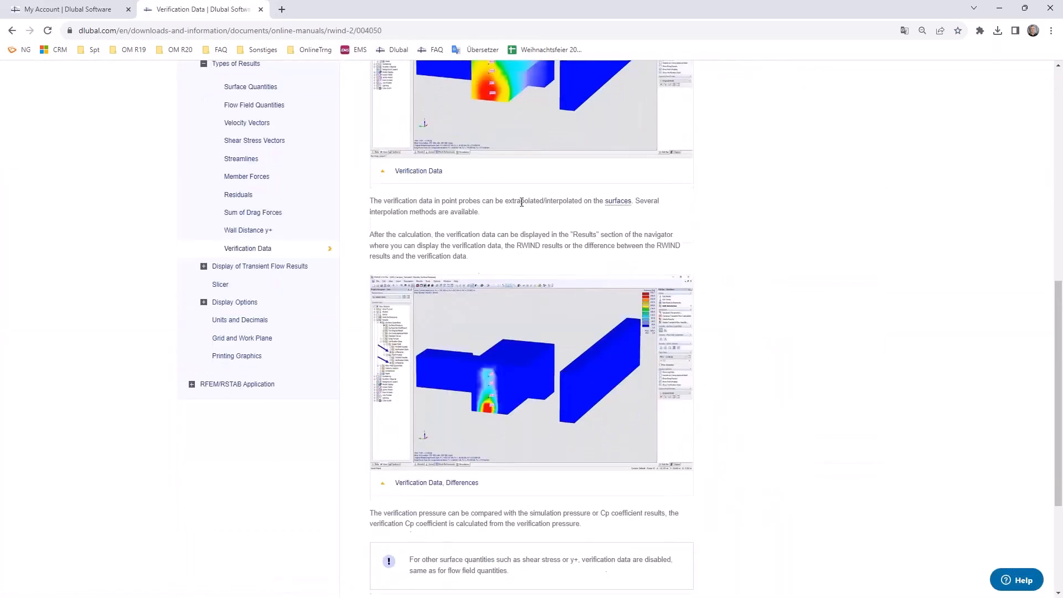
{"action": "scroll", "coordinate": [535, 252], "scroll_direction": "up", "scroll_amount": 5}
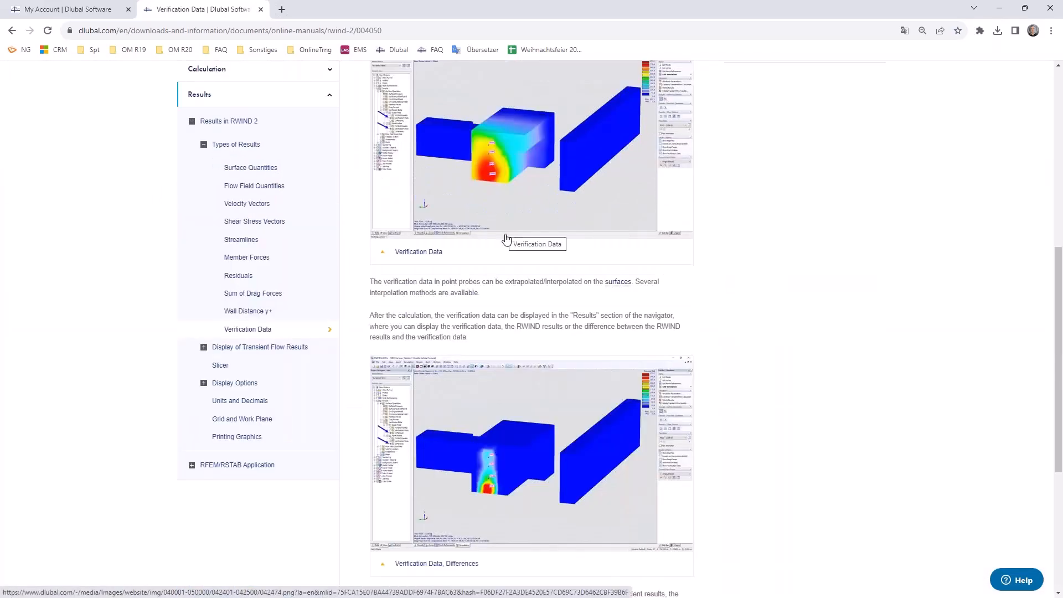
{"action": "left_click", "coordinate": [203, 347]}
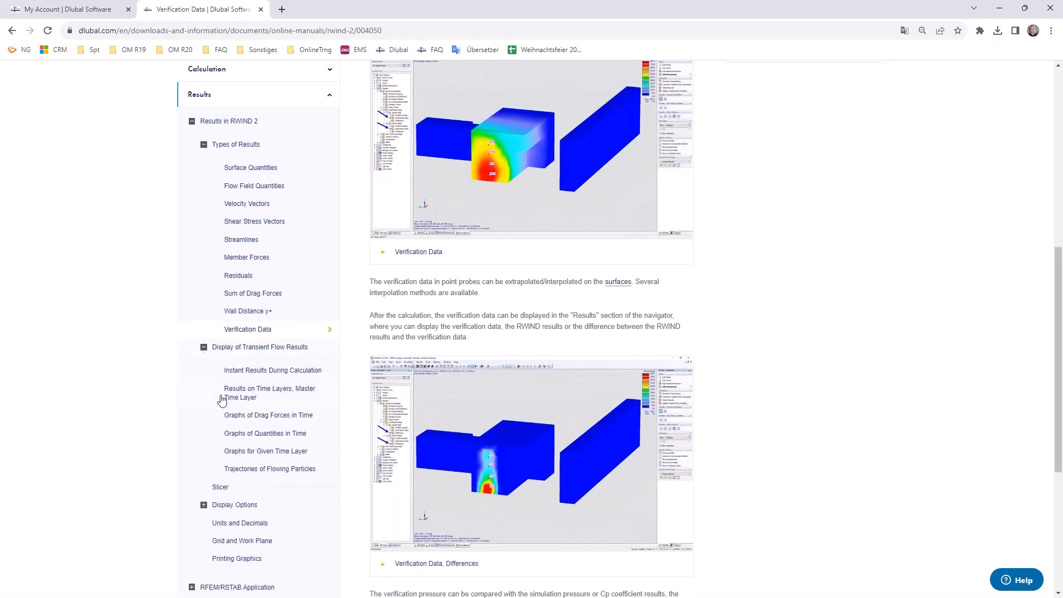
{"action": "scroll", "coordinate": [245, 405], "scroll_direction": "up", "scroll_amount": 1}
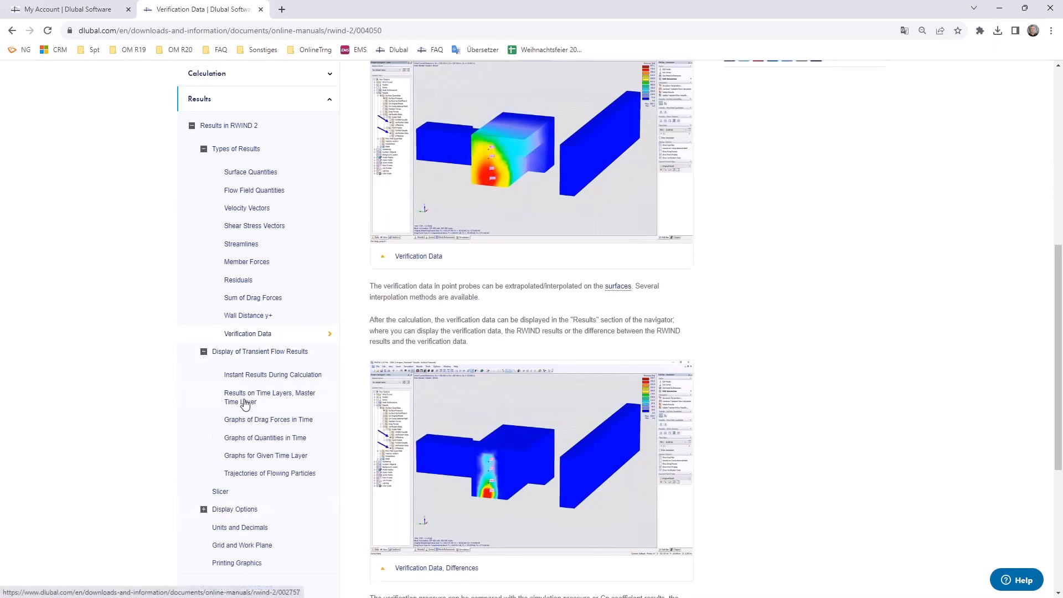
{"action": "scroll", "coordinate": [245, 404], "scroll_direction": "up", "scroll_amount": 5}
Search the manual again for "verification" and open the Probes chapter.
{"action": "left_click", "coordinate": [237, 217]}
{"action": "type", "text": "verif"}
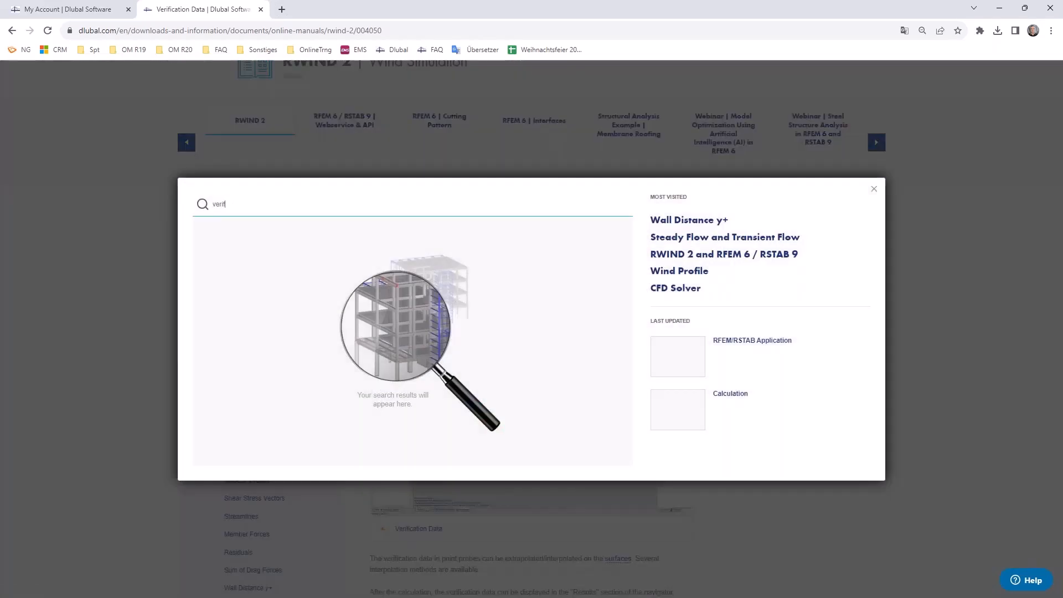
{"action": "type", "text": "ication"}
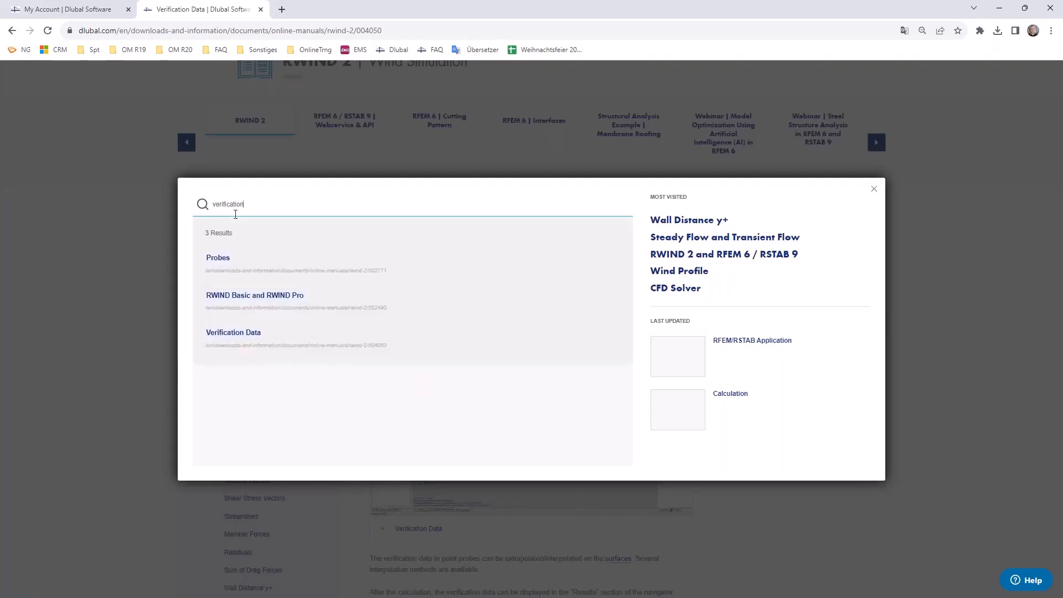
{"action": "left_click", "coordinate": [220, 259]}
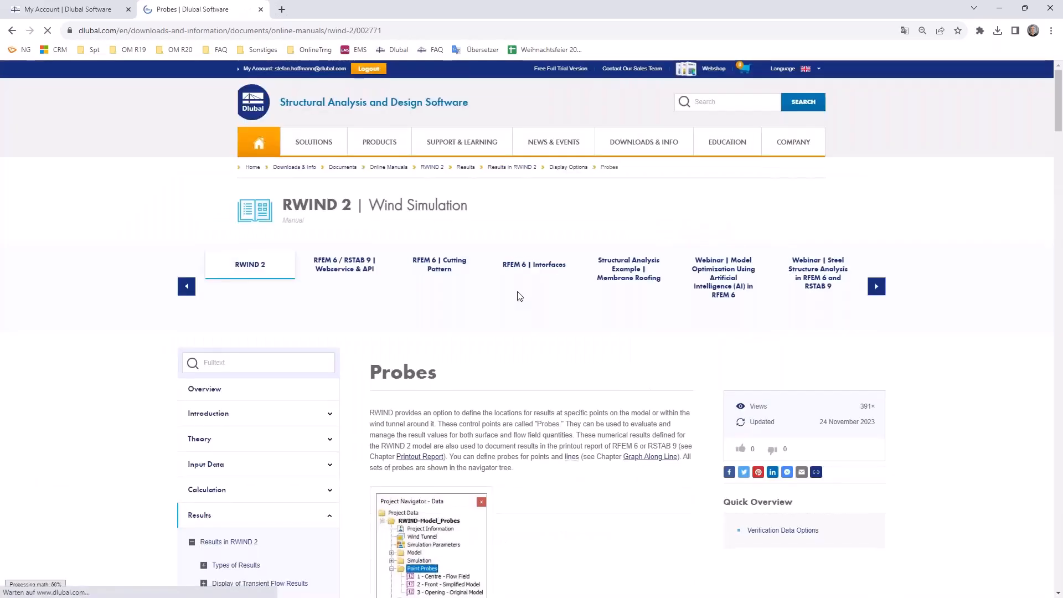
Examine the Verification Data Options section of the Probes chapter, covering the Gaussian and diffusion interpolation methods and data range constraints.
{"action": "scroll", "coordinate": [517, 294], "scroll_direction": "down", "scroll_amount": 20}
{"action": "scroll", "coordinate": [522, 298], "scroll_direction": "down", "scroll_amount": 20}
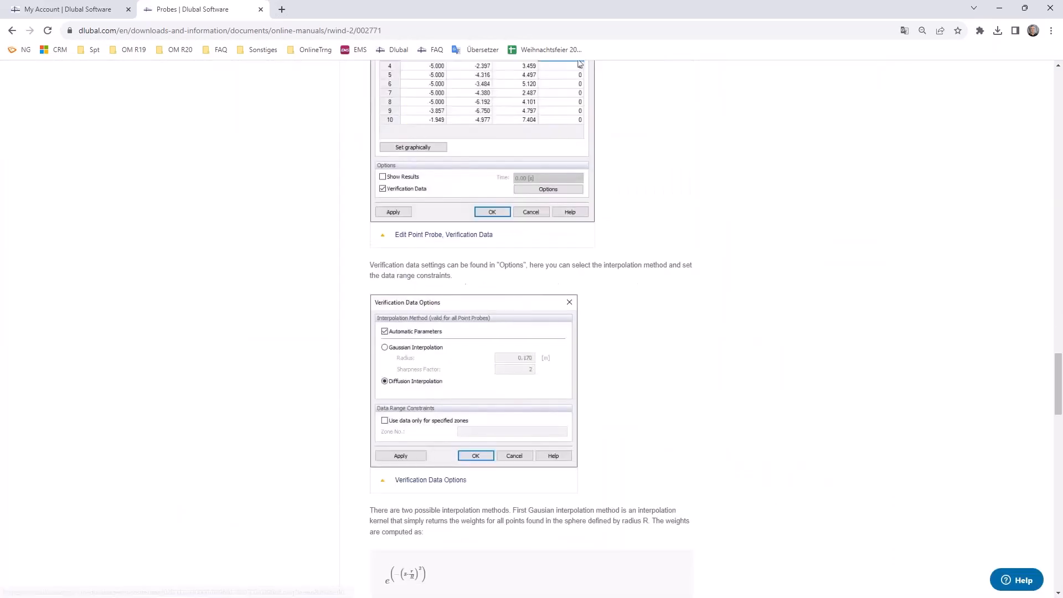
{"action": "scroll", "coordinate": [527, 299], "scroll_direction": "up", "scroll_amount": 15}
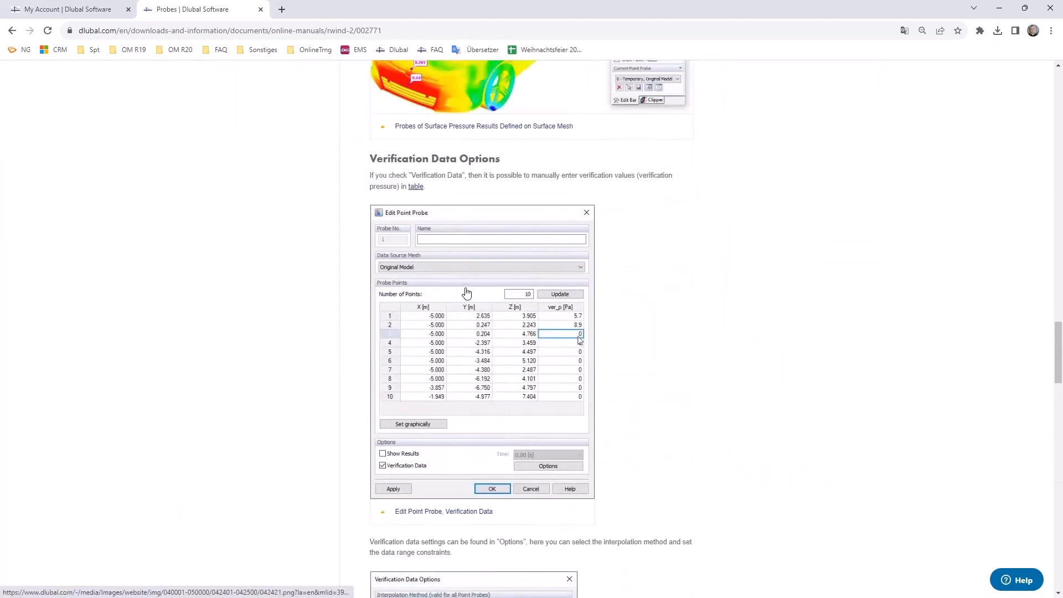
{"action": "scroll", "coordinate": [466, 293], "scroll_direction": "down", "scroll_amount": 15}
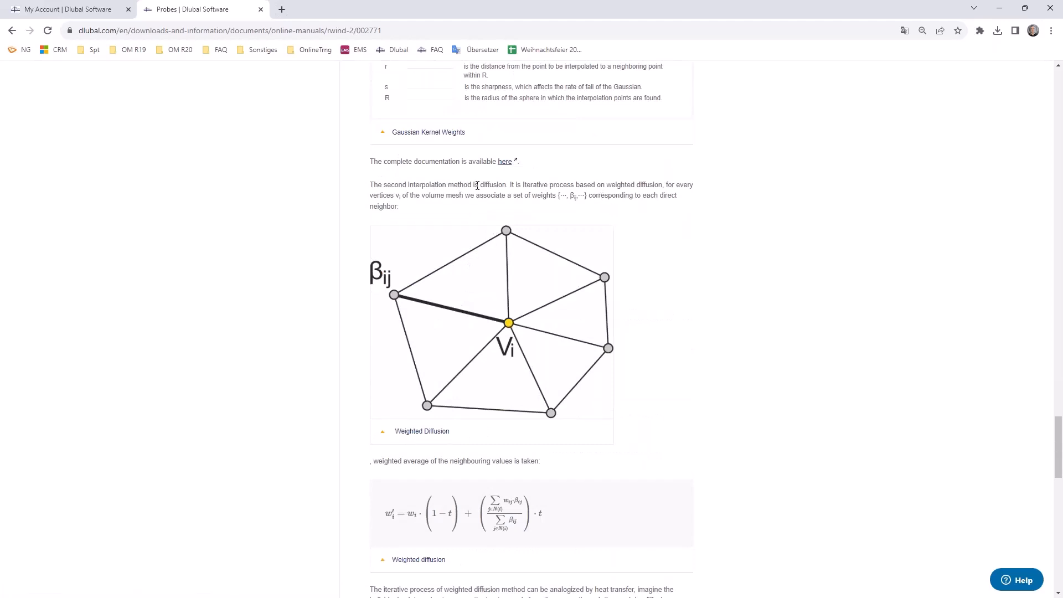
{"action": "scroll", "coordinate": [523, 252], "scroll_direction": "up", "scroll_amount": 10}
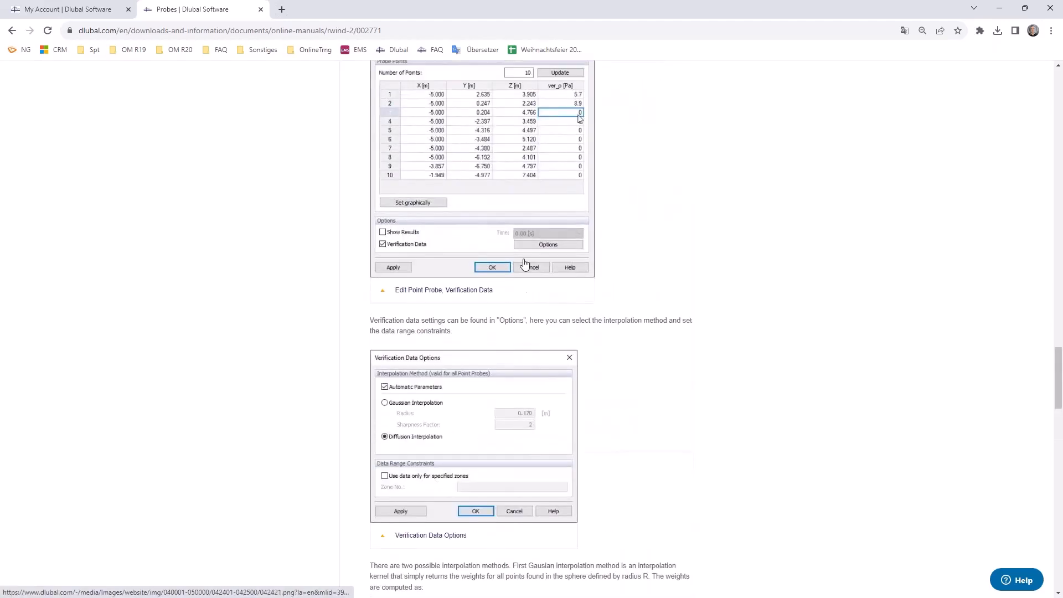
{"action": "scroll", "coordinate": [453, 348], "scroll_direction": "down", "scroll_amount": 20}
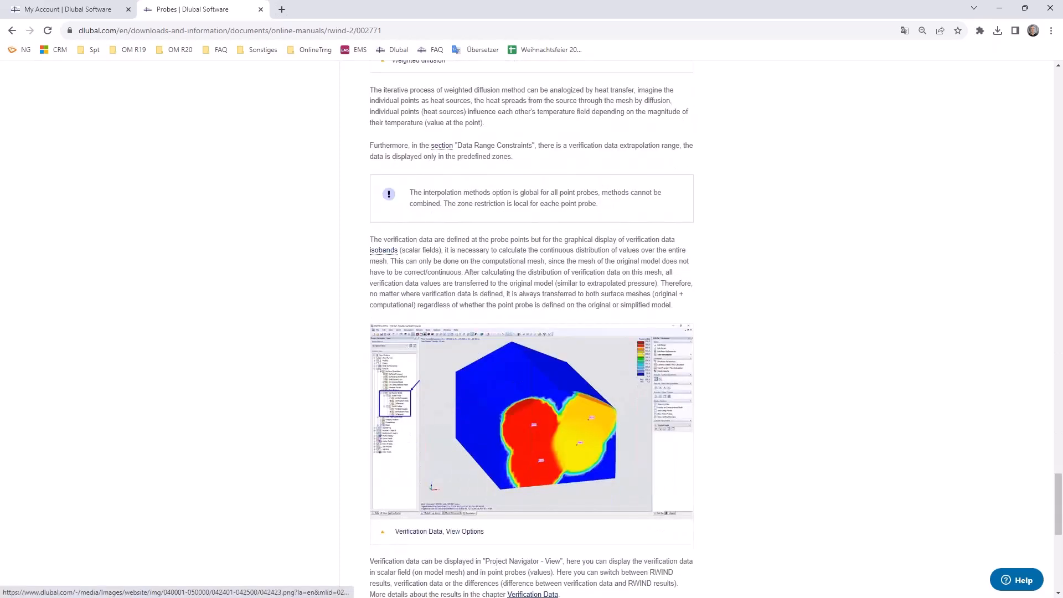
{"action": "scroll", "coordinate": [452, 347], "scroll_direction": "up", "scroll_amount": 15}
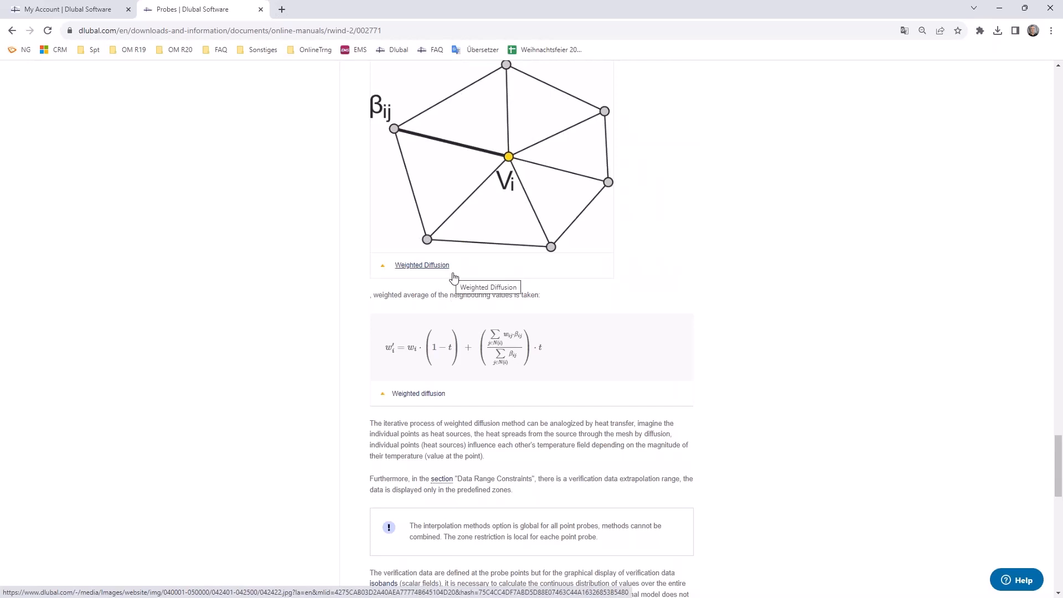
Switch back to RWIND and close the verification data options and the point probe dialog without changes.
{"action": "left_click", "coordinate": [1002, 10]}
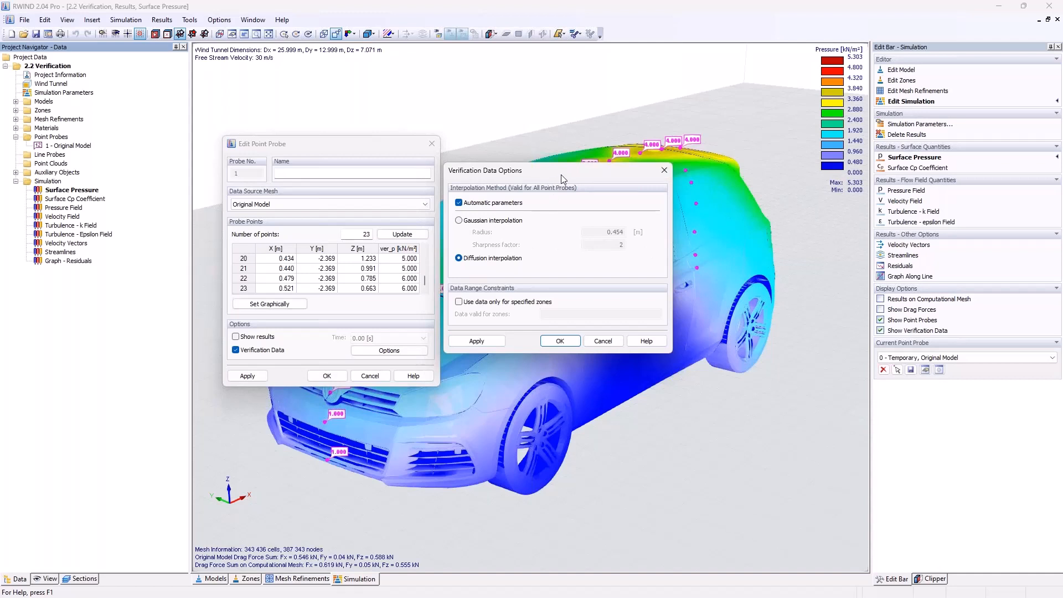
{"action": "left_click", "coordinate": [664, 170]}
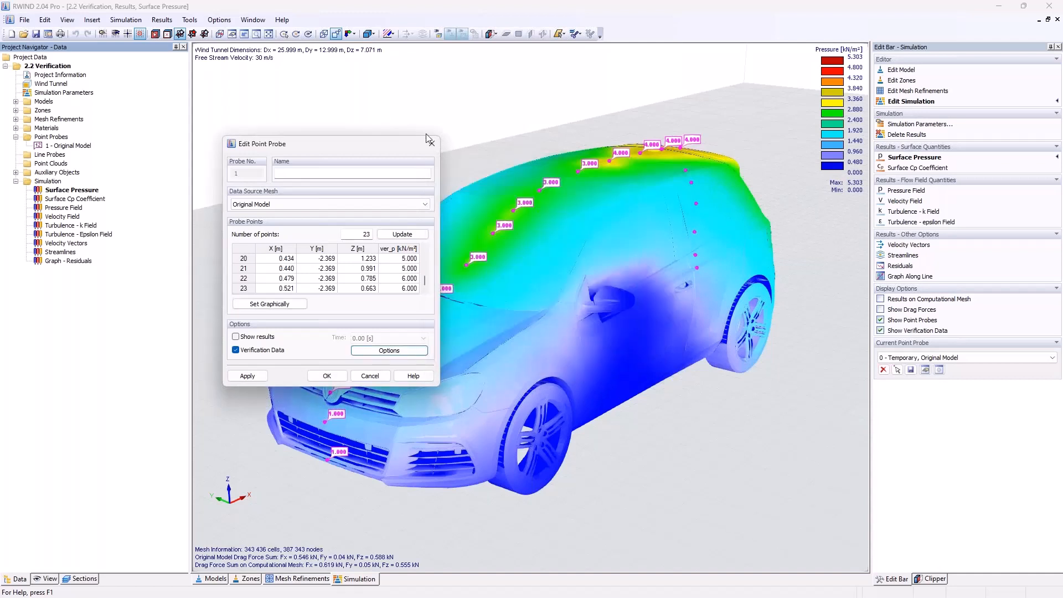
{"action": "left_click", "coordinate": [432, 145]}
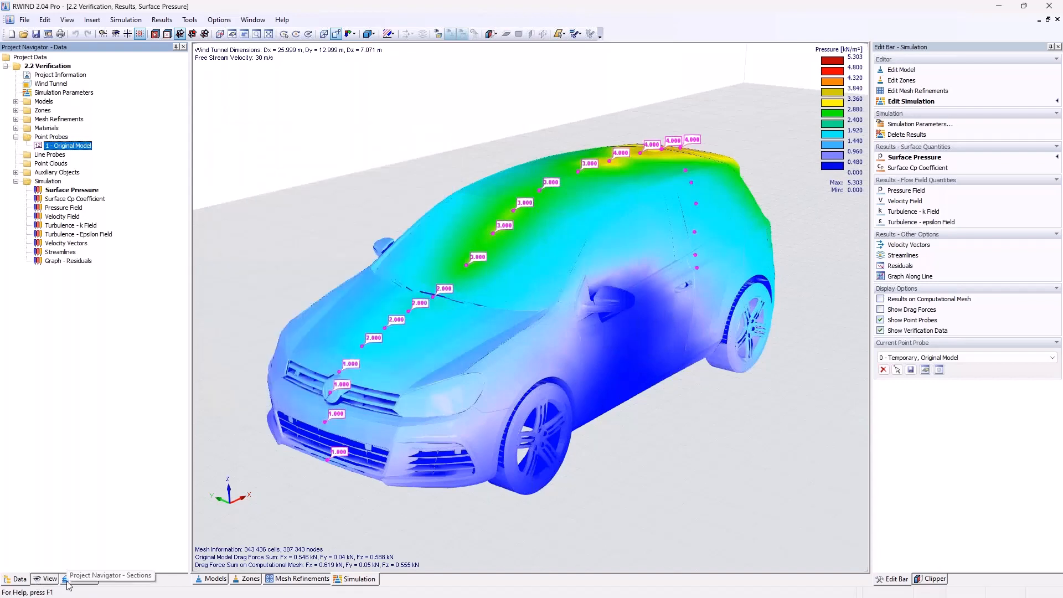
Display the RWIND results instead of the verification data for both the scalar field and the point probes on the car.
{"action": "left_click", "coordinate": [48, 579]}
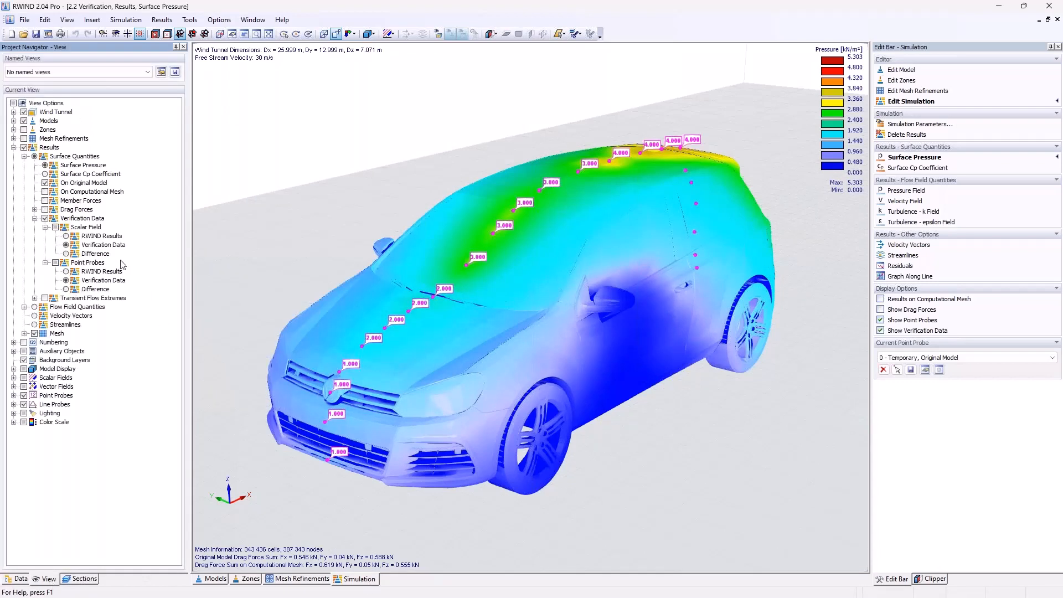
{"action": "left_click", "coordinate": [96, 222]}
{"action": "left_click", "coordinate": [66, 236]}
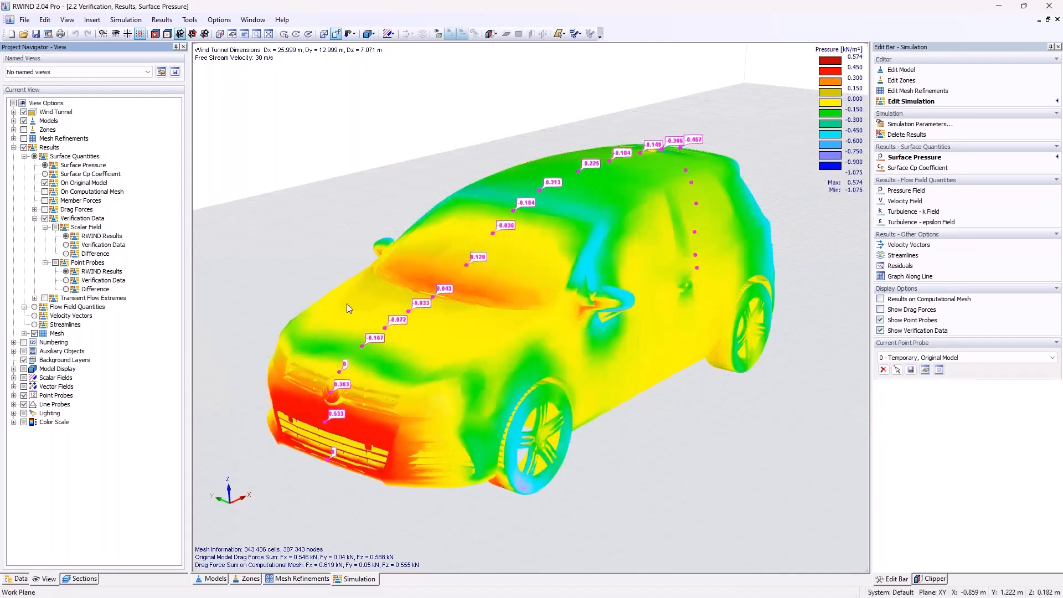
{"action": "mouse_move", "coordinate": [653, 152]}
Show the verification data and then the difference from the RWIND results for both the scalar field and the point probes.
{"action": "left_click", "coordinate": [66, 245]}
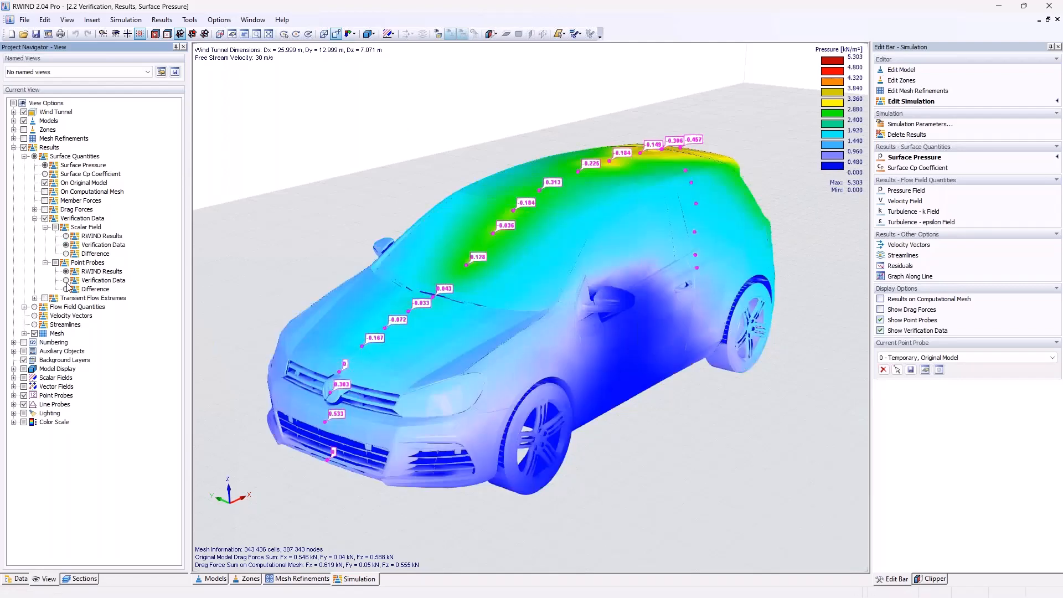
{"action": "left_click", "coordinate": [66, 280]}
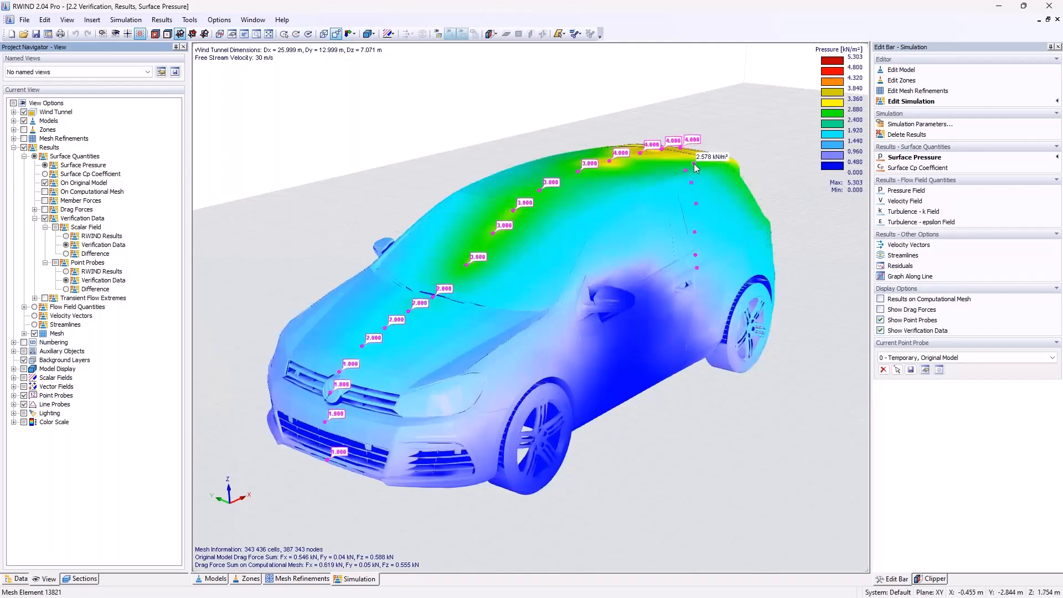
{"action": "left_click", "coordinate": [65, 253]}
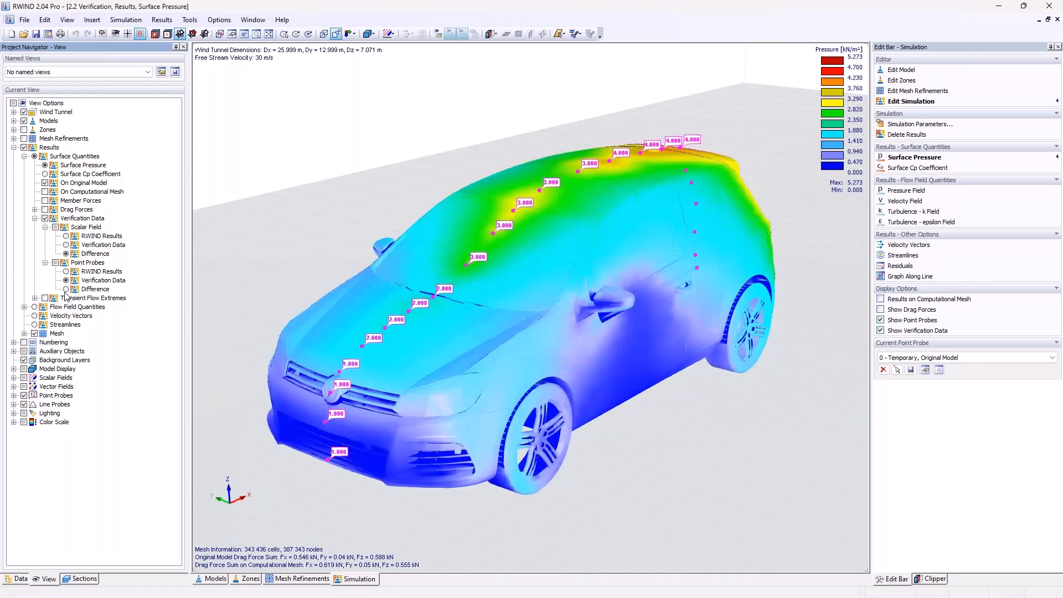
{"action": "left_click", "coordinate": [66, 289]}
Switch to the presentation and advance past the slide on support for verification/experimental data.
{"action": "left_click", "coordinate": [1001, 4]}
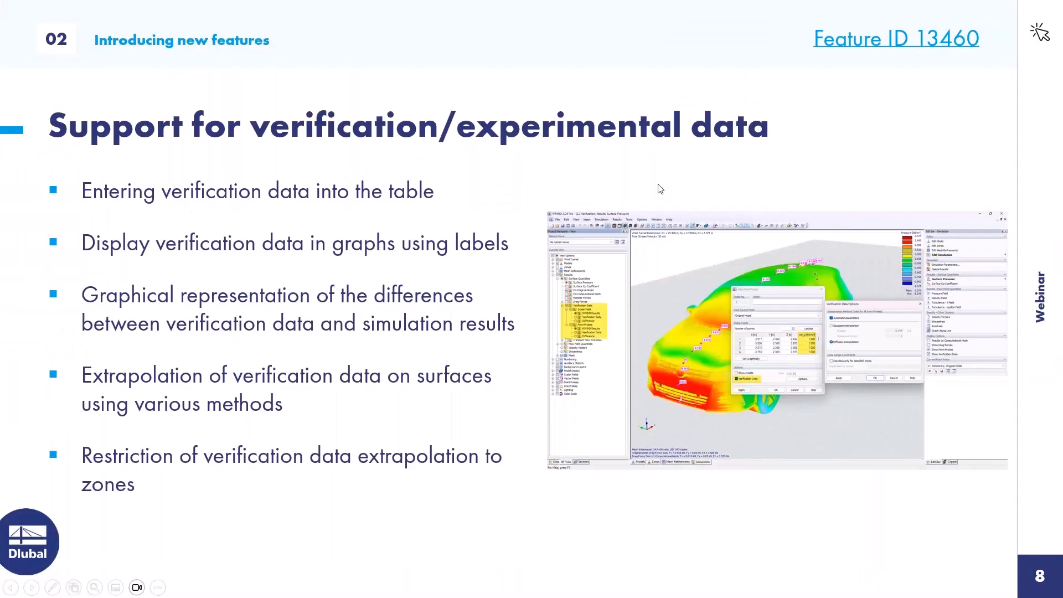
{"action": "key", "text": "Right"}
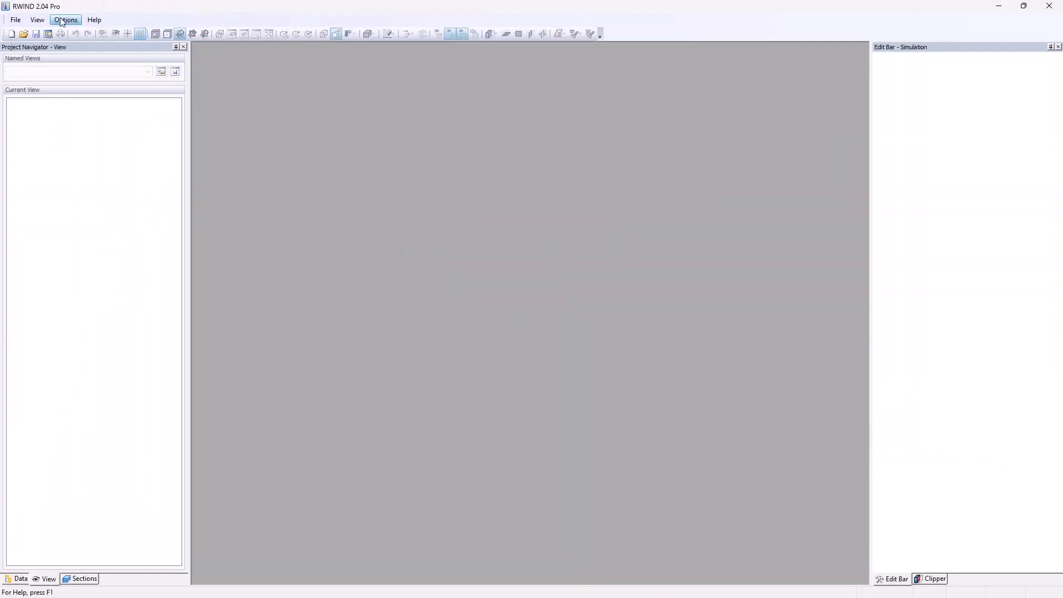
Open the 2.3 Scaling project of the golf car from the Project Manager.
{"action": "left_click", "coordinate": [52, 32]}
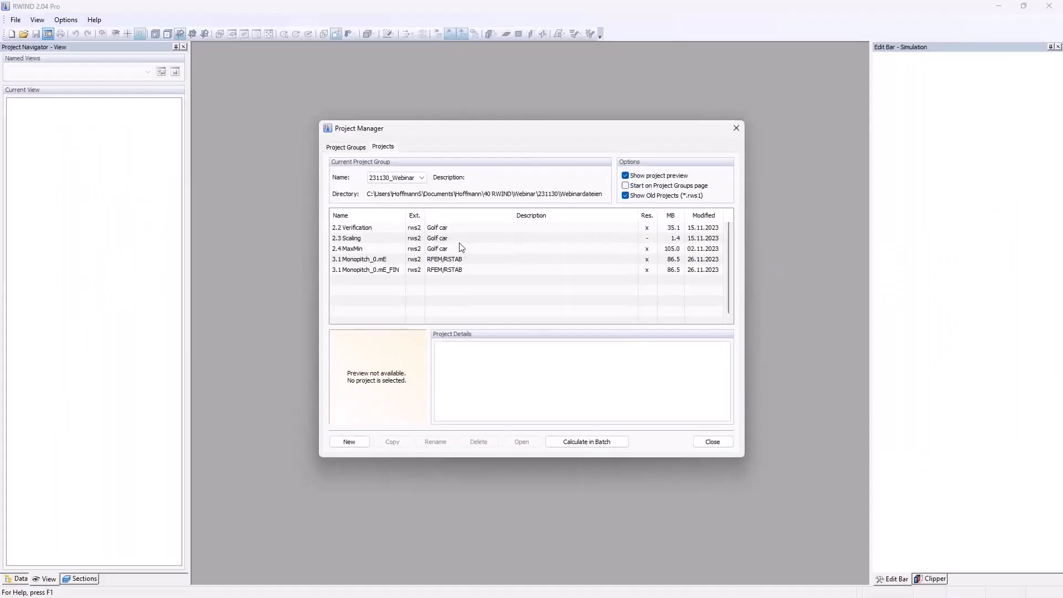
{"action": "left_click", "coordinate": [459, 238]}
{"action": "double_click", "coordinate": [459, 239]}
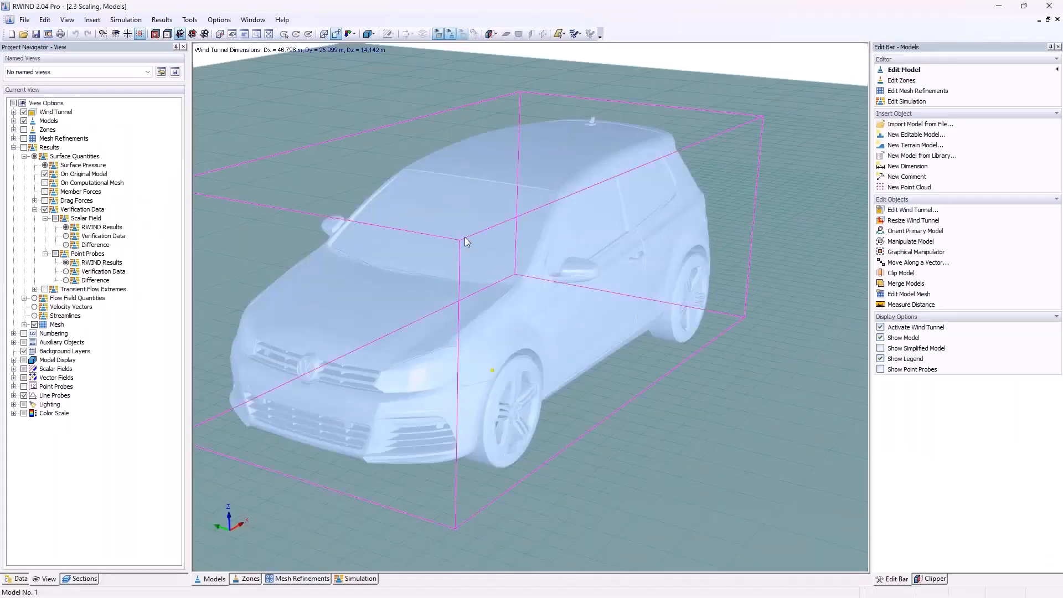
{"action": "middle_click_drag", "start_coordinate": [463, 237], "coordinate": [541, 256]}
Open the wind tunnel settings, close them without changes, and view the whole wind tunnel around the car.
{"action": "left_click", "coordinate": [17, 578]}
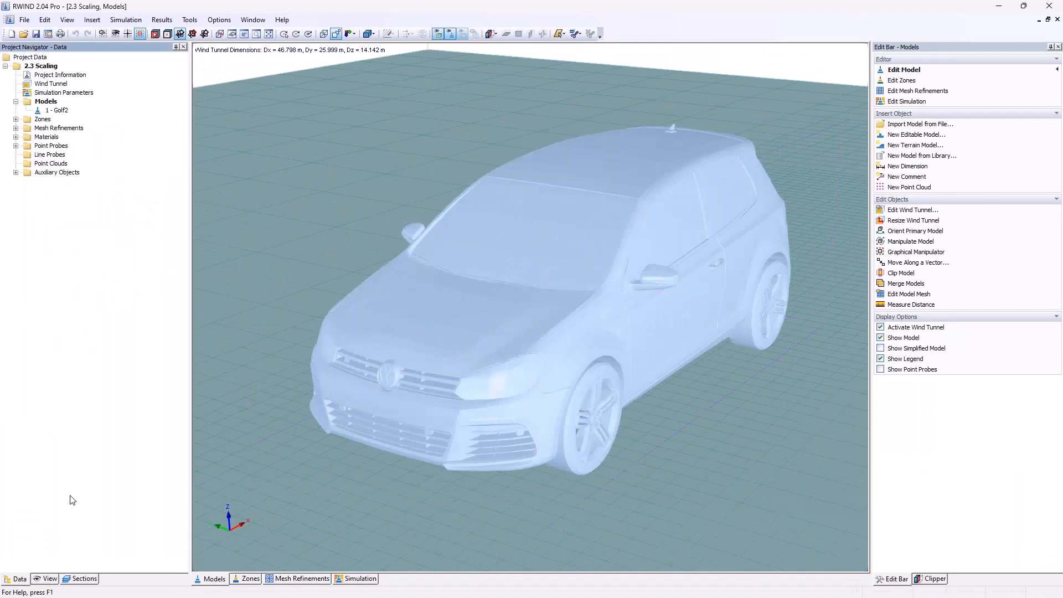
{"action": "double_click", "coordinate": [58, 84]}
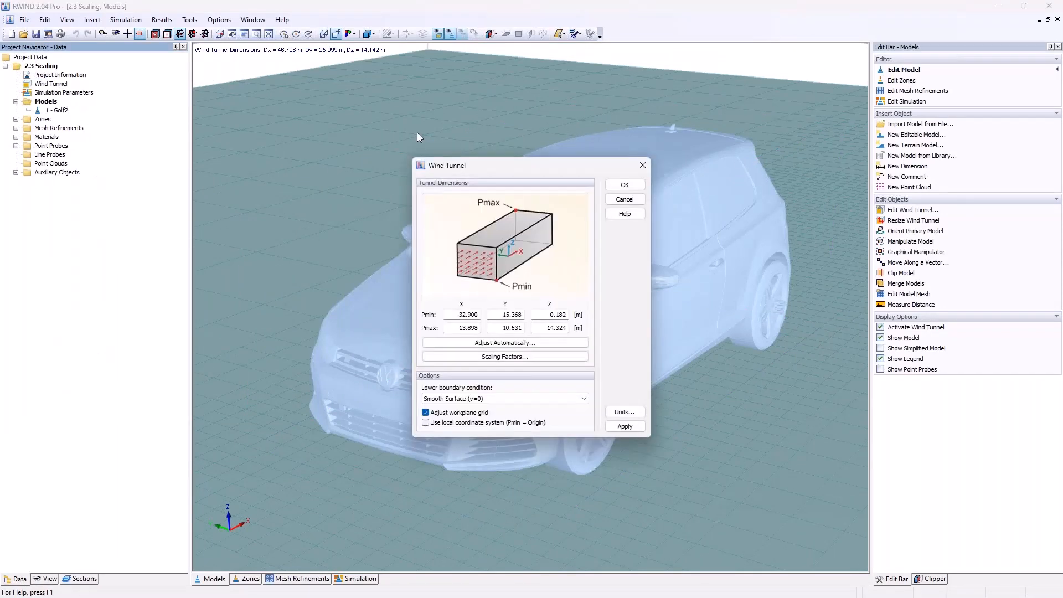
{"action": "key", "text": "Escape"}
{"action": "scroll", "coordinate": [417, 138], "scroll_direction": "down", "scroll_amount": 10}
{"action": "scroll", "coordinate": [410, 151], "scroll_direction": "up", "scroll_amount": 2}
{"action": "middle_click_drag", "start_coordinate": [406, 154], "coordinate": [520, 326]}
{"action": "middle_click_drag", "start_coordinate": [521, 327], "coordinate": [545, 354], "text": "ctrl"}
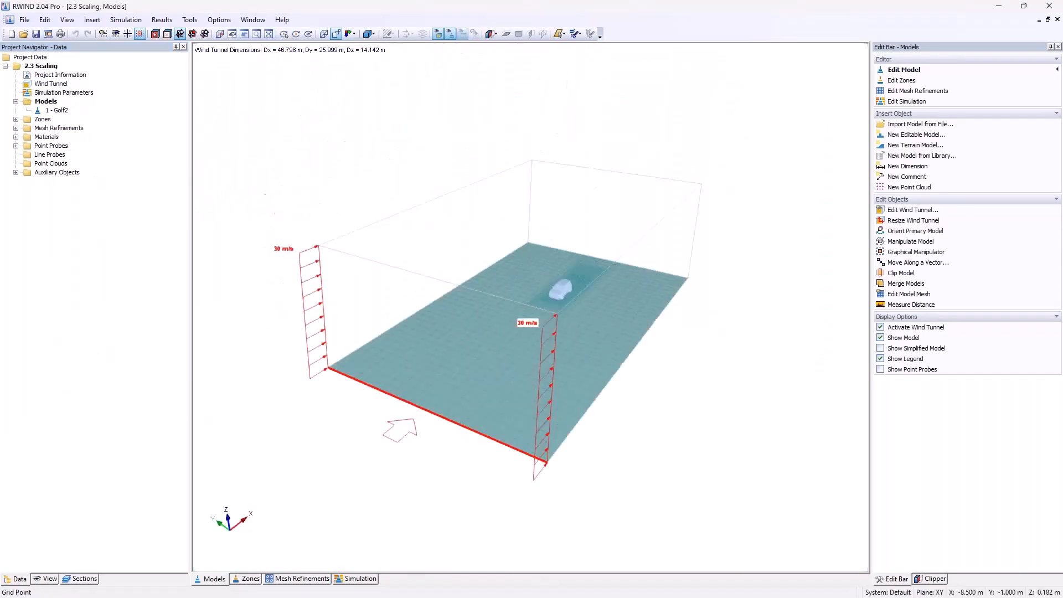
Set the wind tunnel scaling factors L1, W and H to 1.
{"action": "double_click", "coordinate": [56, 84]}
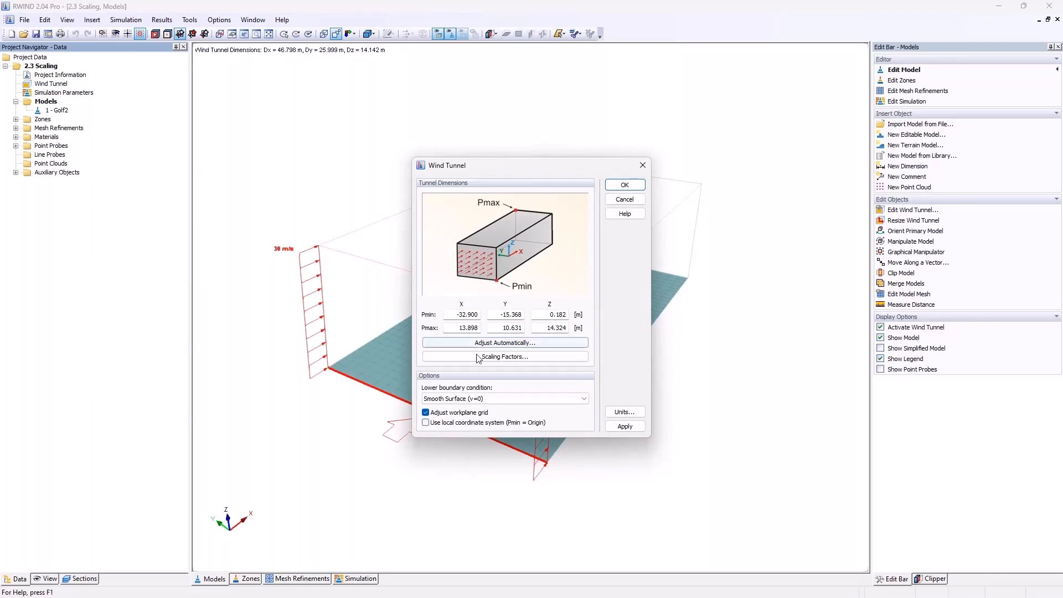
{"action": "left_click", "coordinate": [505, 358]}
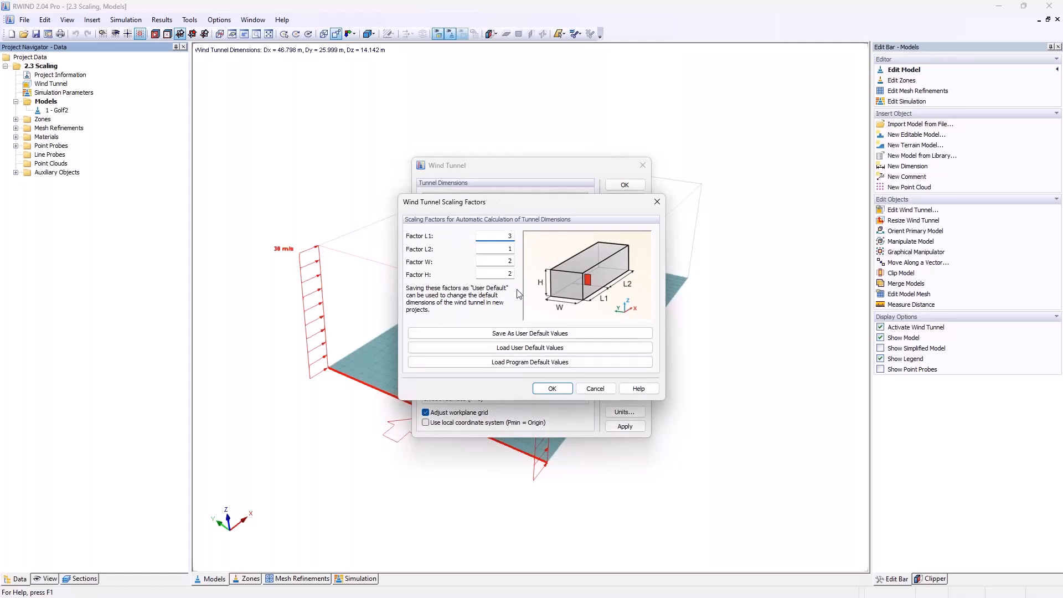
{"action": "double_click", "coordinate": [509, 237]}
{"action": "type", "text": "1"}
{"action": "key", "text": "Tab"}
{"action": "key", "text": "Tab"}
{"action": "type", "text": "1"}
{"action": "key", "text": "Tab"}
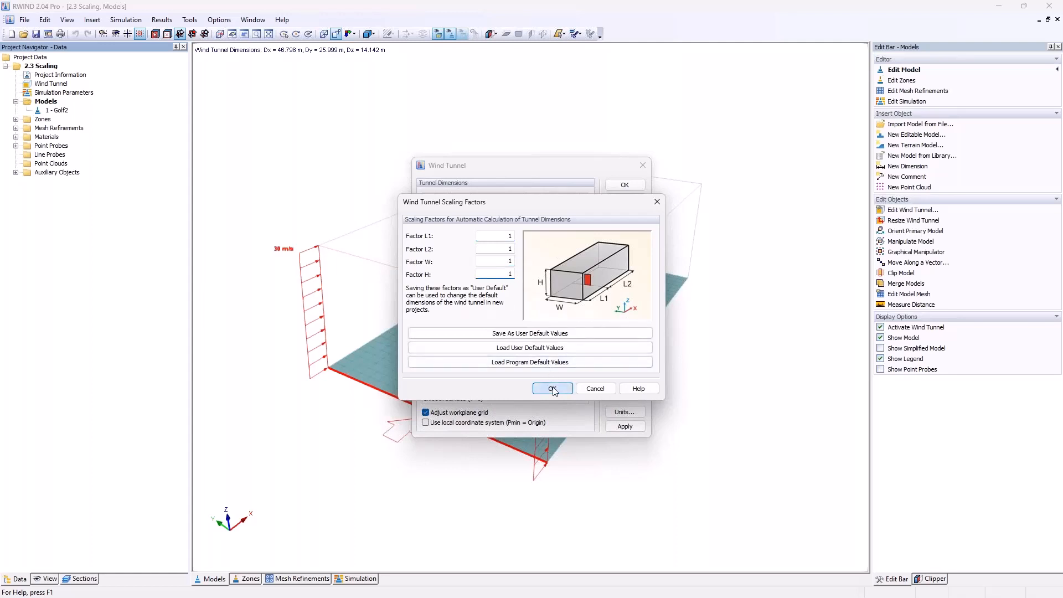
{"action": "left_click", "coordinate": [552, 388]}
{"action": "left_click", "coordinate": [599, 329]}
Adjust the wind tunnel dimensions automatically to a model standing on the ground and move the settings dialog clear of the car.
{"action": "left_click", "coordinate": [510, 343]}
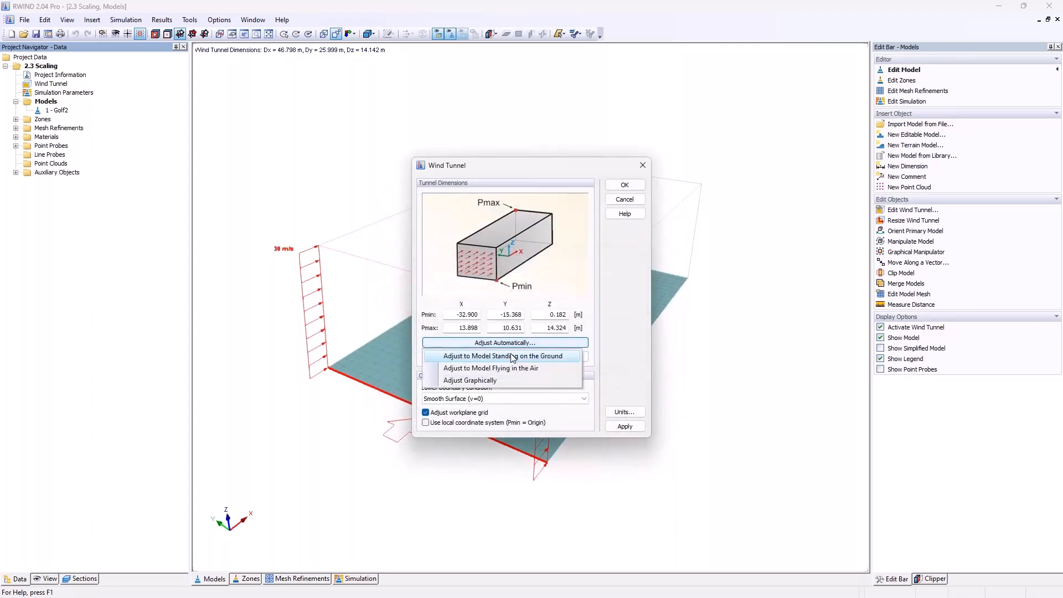
{"action": "left_click", "coordinate": [514, 358]}
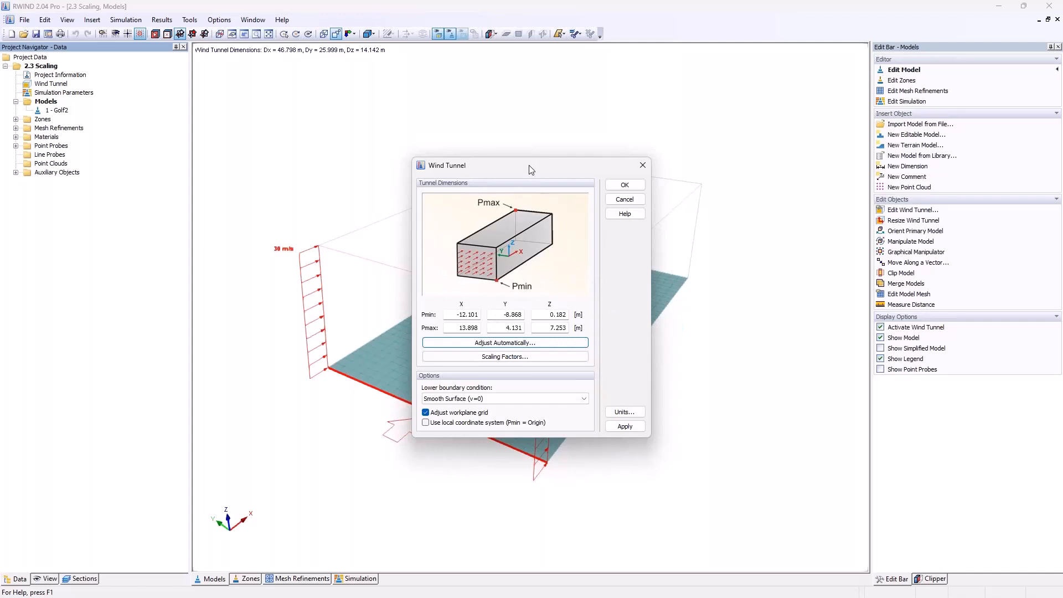
{"action": "left_click_drag", "start_coordinate": [532, 170], "coordinate": [714, 175]}
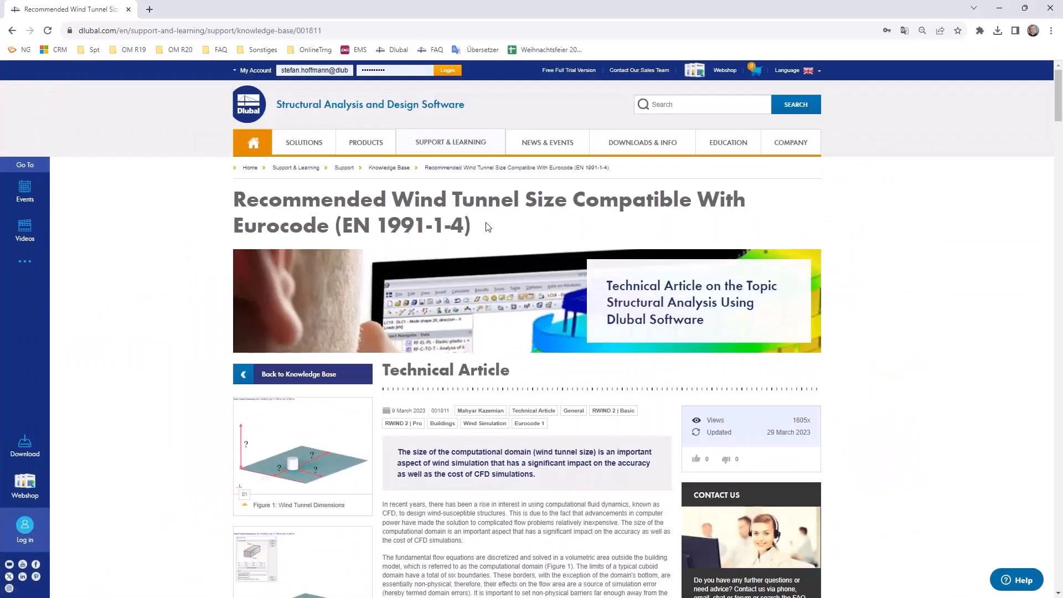
In the Dlubal article on the recommended wind tunnel size, enlarge and compare the default and recommended wind tunnel dimension figures.
{"action": "double_click", "coordinate": [317, 201]}
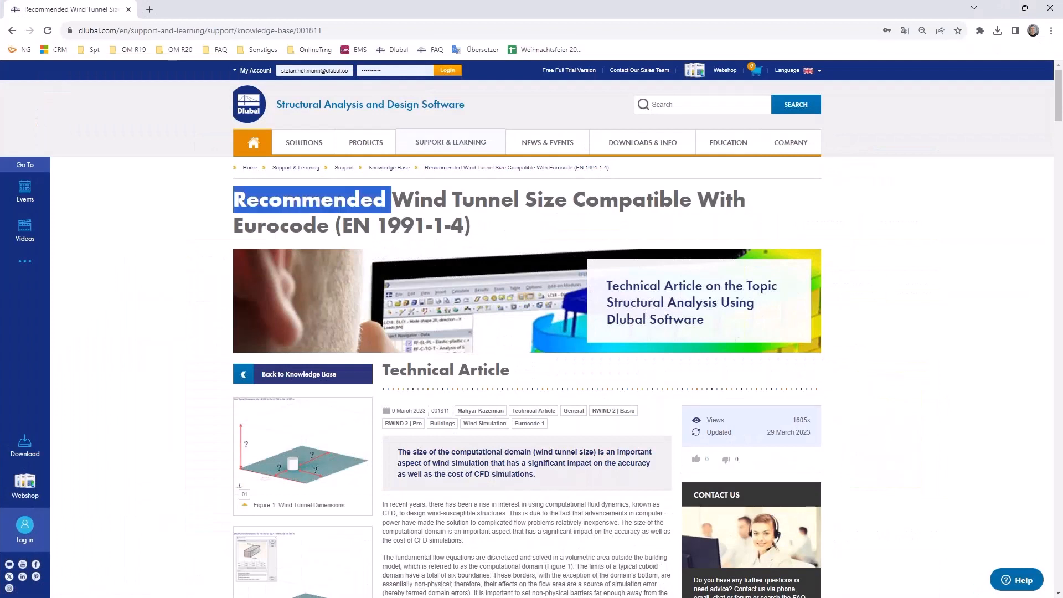
{"action": "left_click", "coordinate": [526, 202]}
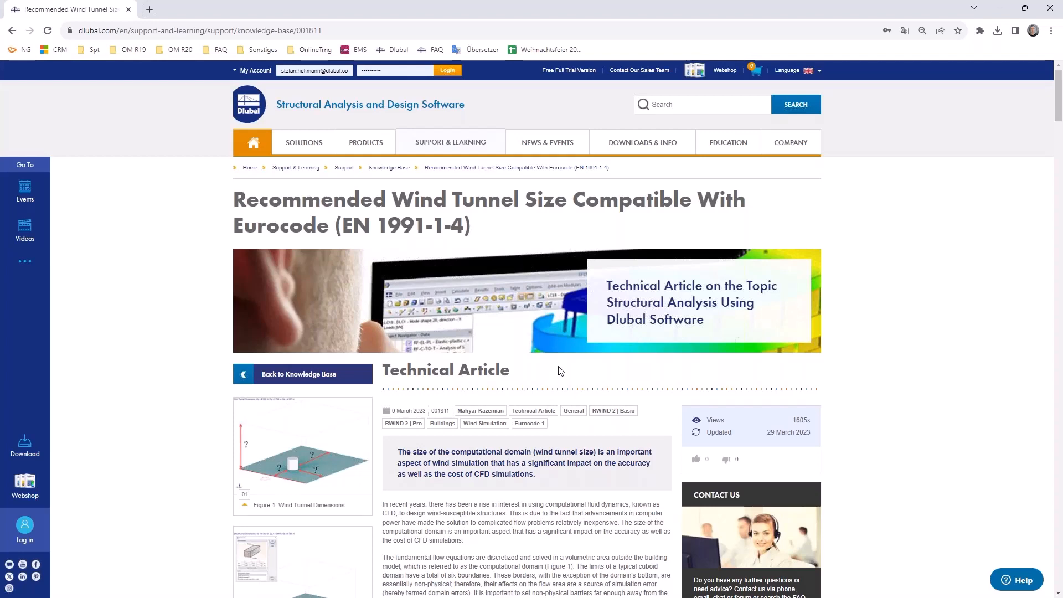
{"action": "scroll", "coordinate": [560, 370], "scroll_direction": "down", "scroll_amount": 8}
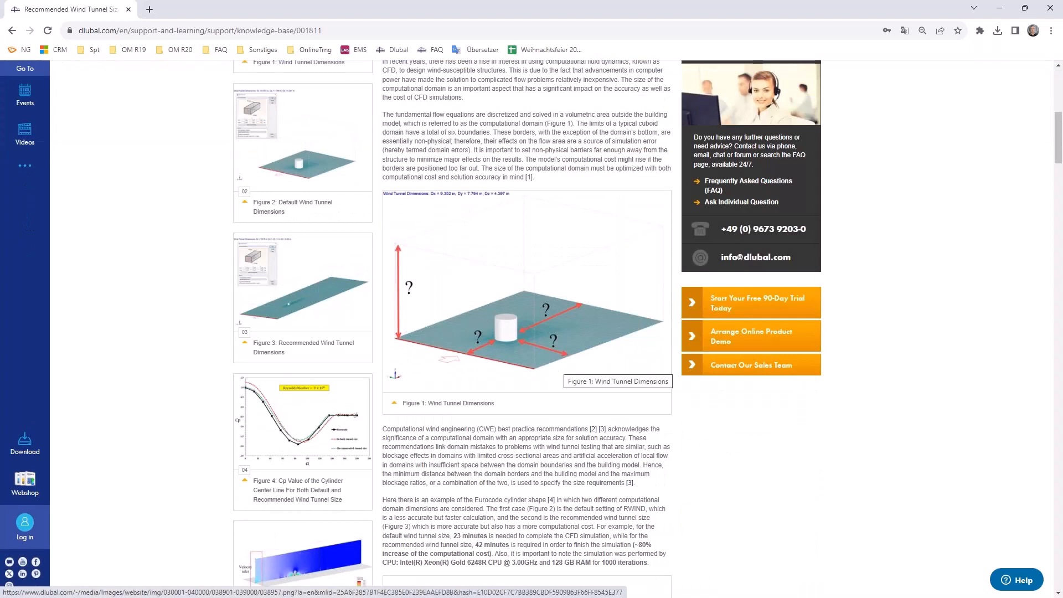
{"action": "left_click", "coordinate": [356, 171]}
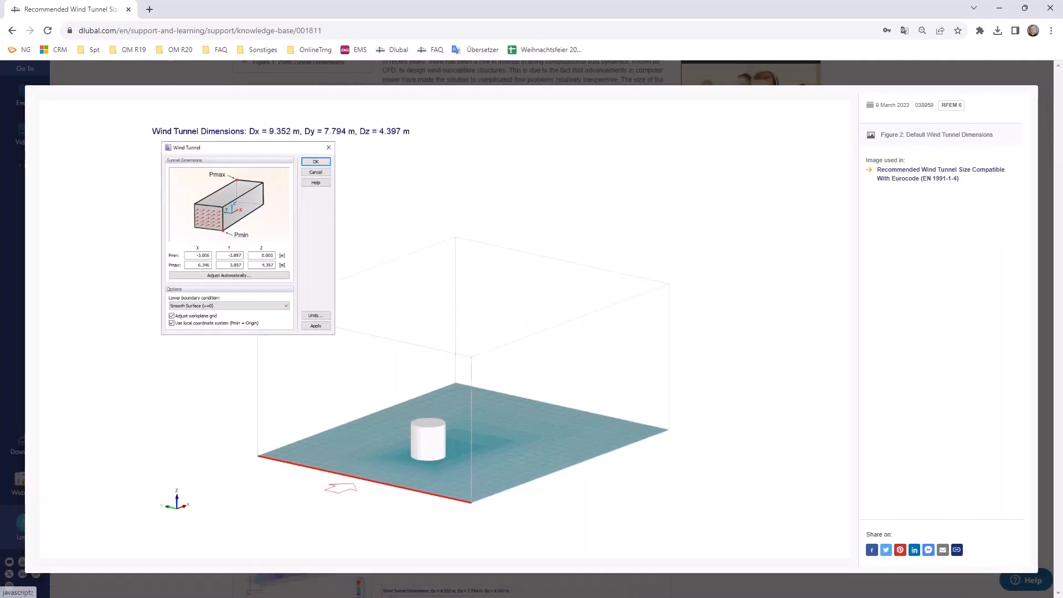
{"action": "left_click", "coordinate": [1039, 85]}
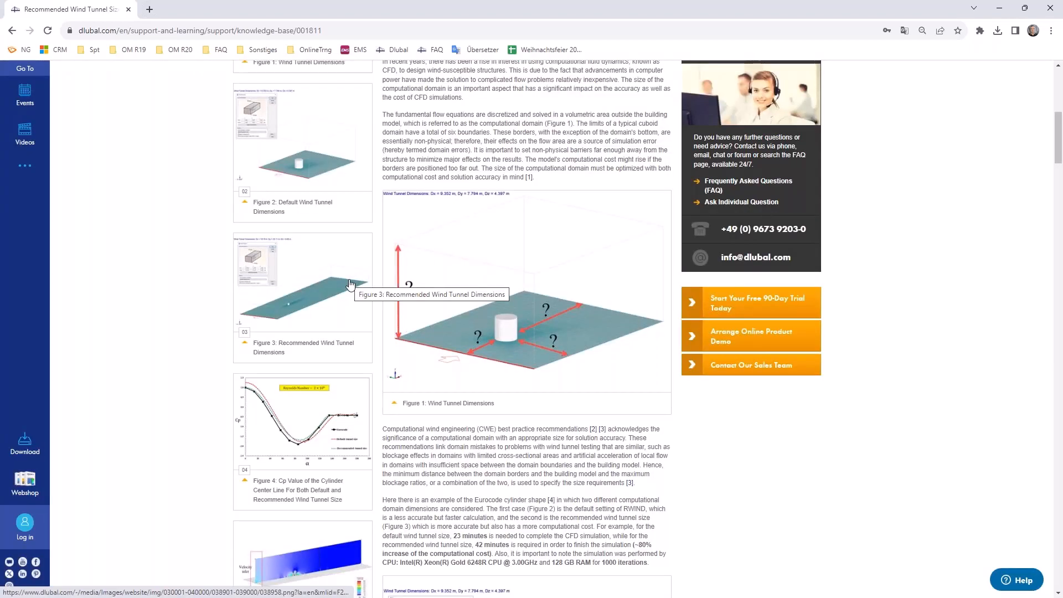
{"action": "left_click", "coordinate": [350, 284]}
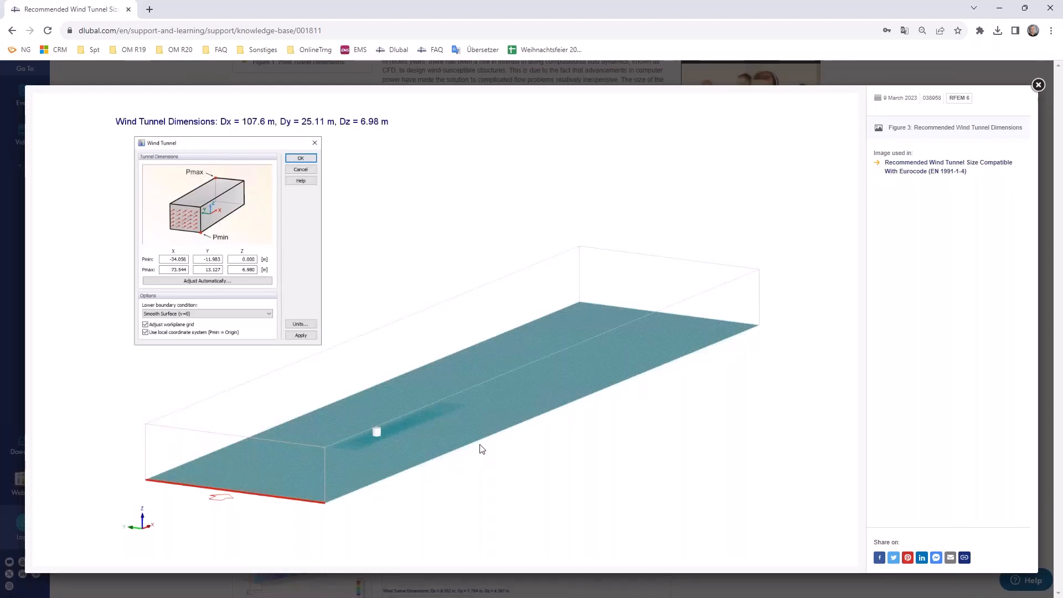
{"action": "left_click", "coordinate": [1039, 86]}
Examine the article's Cp diagram for the default and recommended tunnel sizes, and return to RWIND.
{"action": "scroll", "coordinate": [689, 335], "scroll_direction": "down", "scroll_amount": 5}
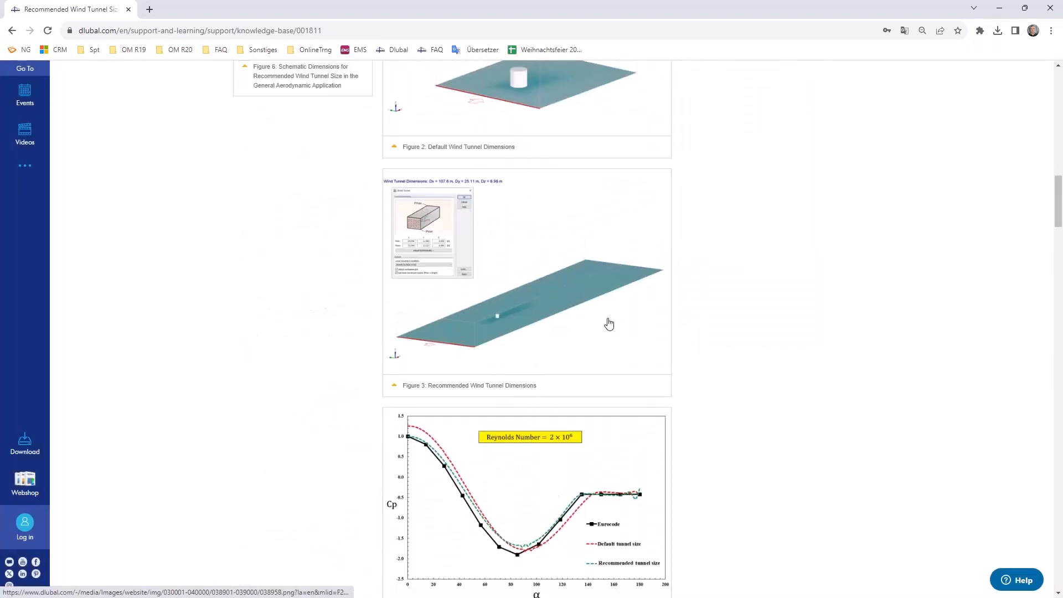
{"action": "scroll", "coordinate": [609, 324], "scroll_direction": "down", "scroll_amount": 2}
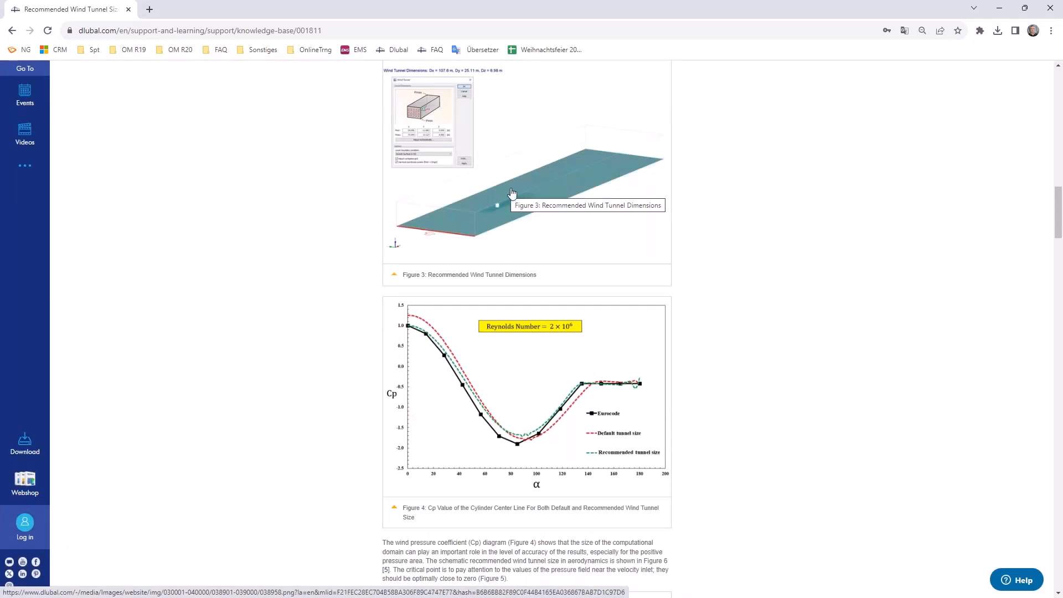
{"action": "left_click", "coordinate": [1000, 8]}
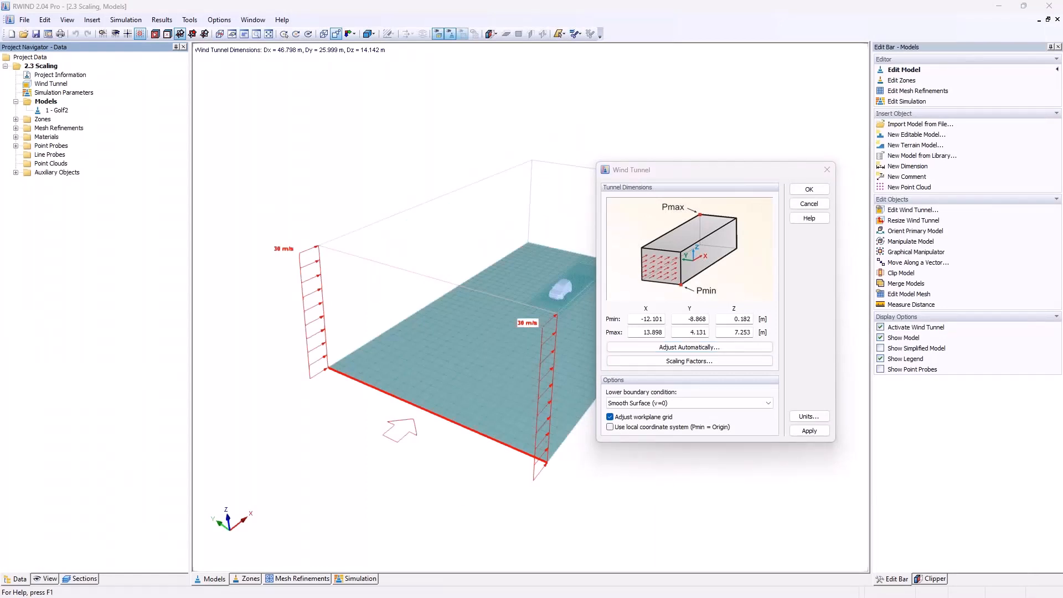
Set the wind tunnel scaling factors to 3 for L2 and 2 for both W and H.
{"action": "left_click", "coordinate": [682, 361]}
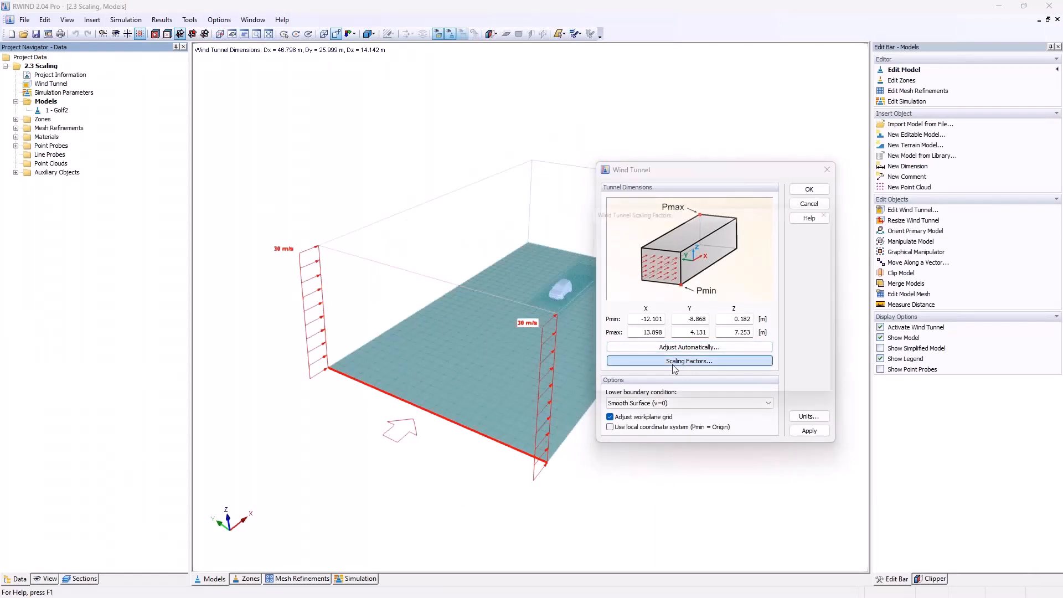
{"action": "key", "text": "Tab"}
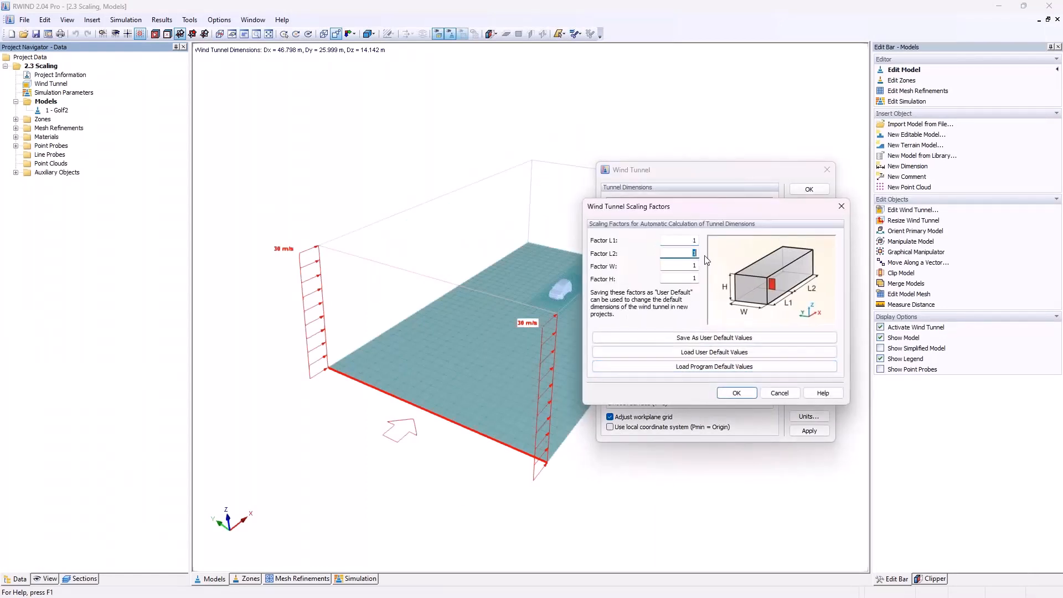
{"action": "type", "text": "3"}
{"action": "left_click", "coordinate": [689, 265]}
{"action": "double_click", "coordinate": [694, 265]}
{"action": "type", "text": "2"}
{"action": "double_click", "coordinate": [686, 277]}
{"action": "key", "text": "Tab"}
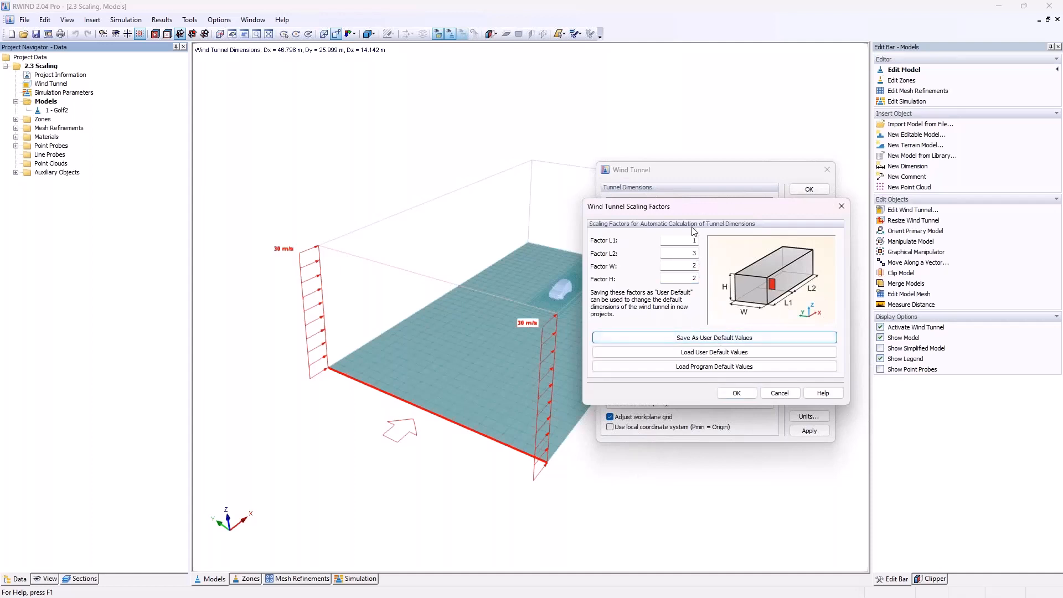
{"action": "left_click", "coordinate": [734, 396]}
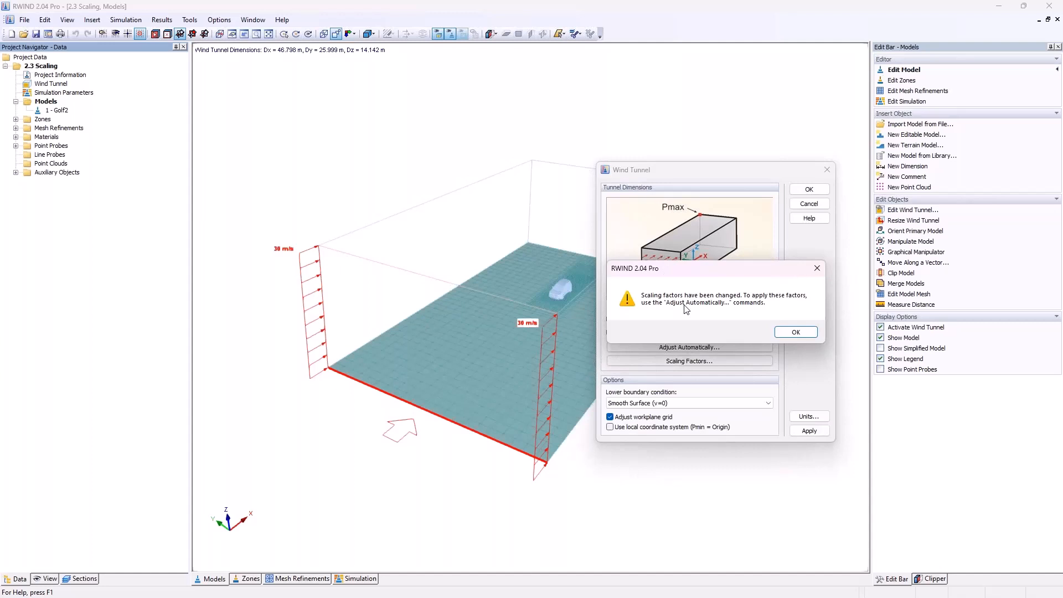
{"action": "left_click", "coordinate": [784, 332]}
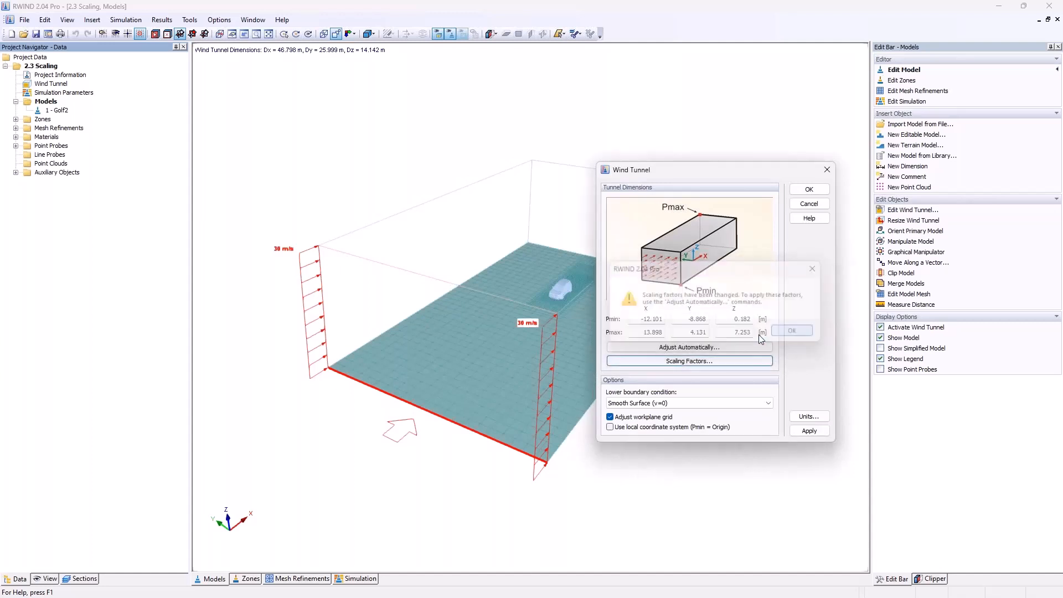
Readjust the wind tunnel automatically to the model standing on the ground, apply it, and inspect the resized tunnel around the car.
{"action": "left_click", "coordinate": [722, 349]}
{"action": "left_click", "coordinate": [714, 360]}
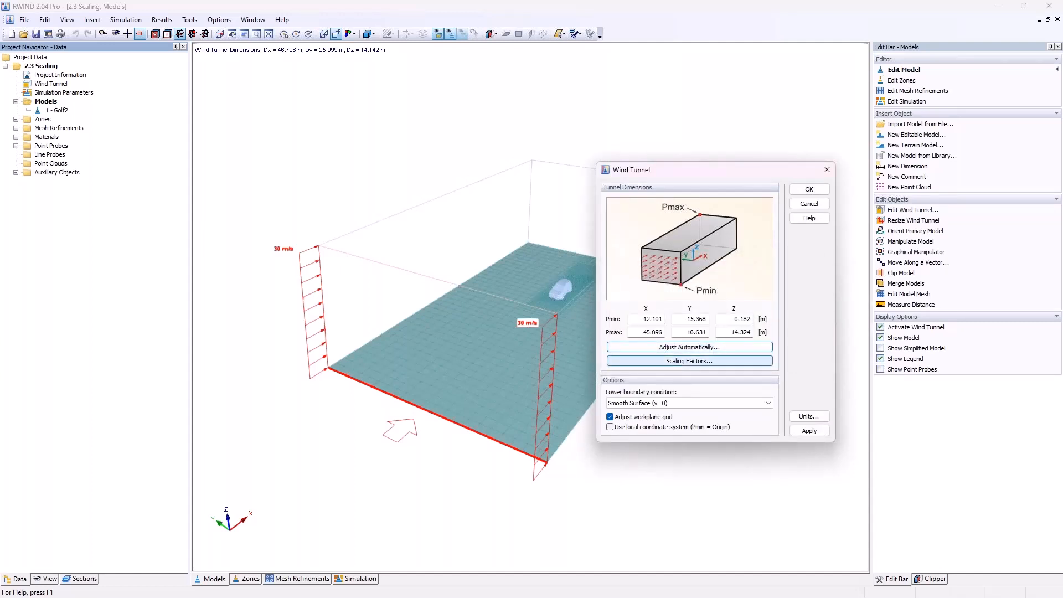
{"action": "left_click", "coordinate": [809, 189]}
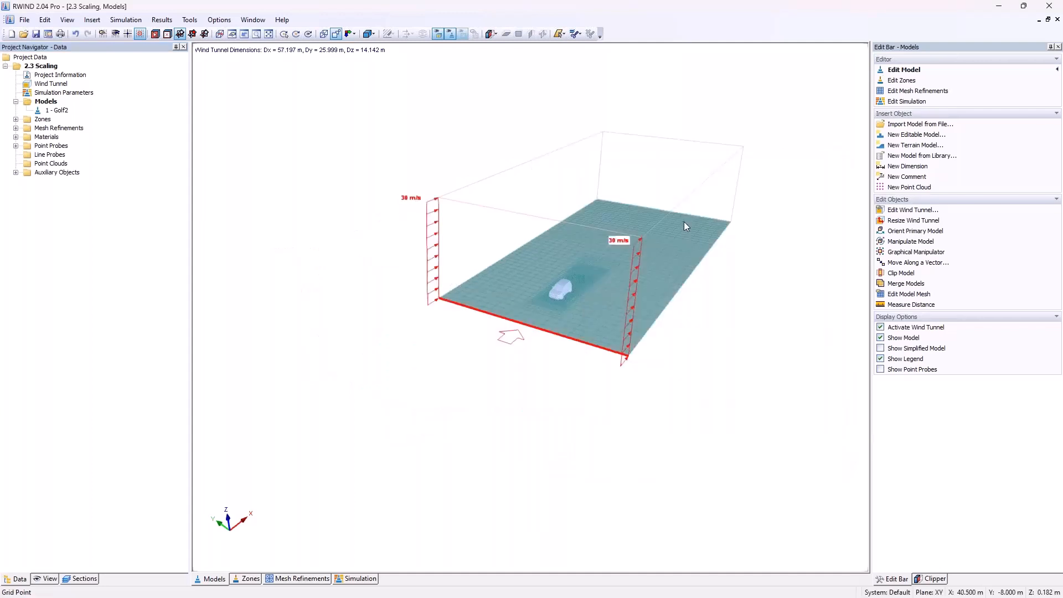
{"action": "middle_click_drag", "start_coordinate": [682, 223], "coordinate": [517, 297], "text": "ctrl"}
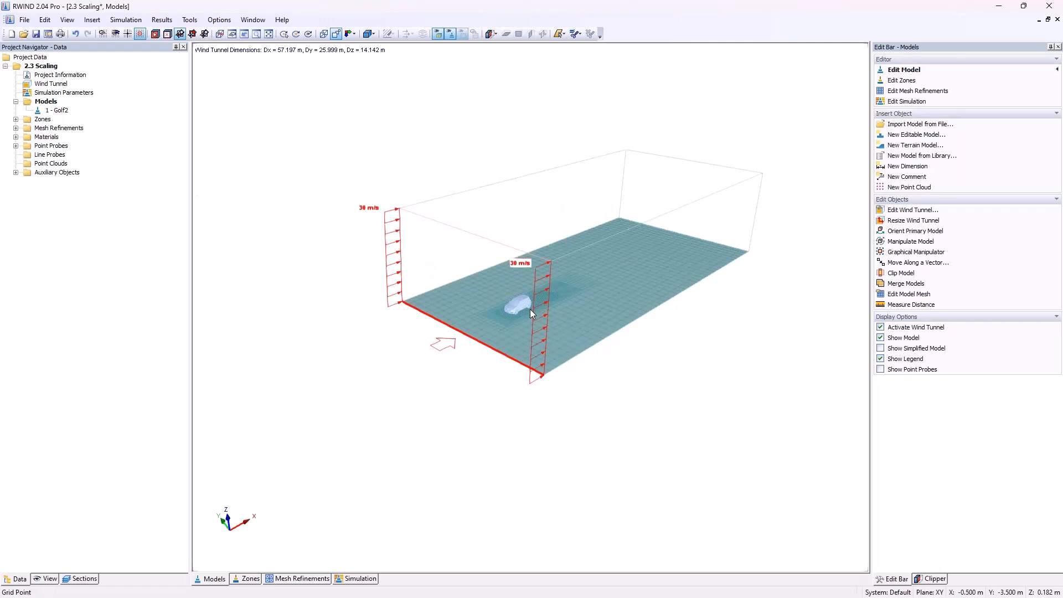
{"action": "scroll", "coordinate": [529, 309], "scroll_direction": "up", "scroll_amount": 2}
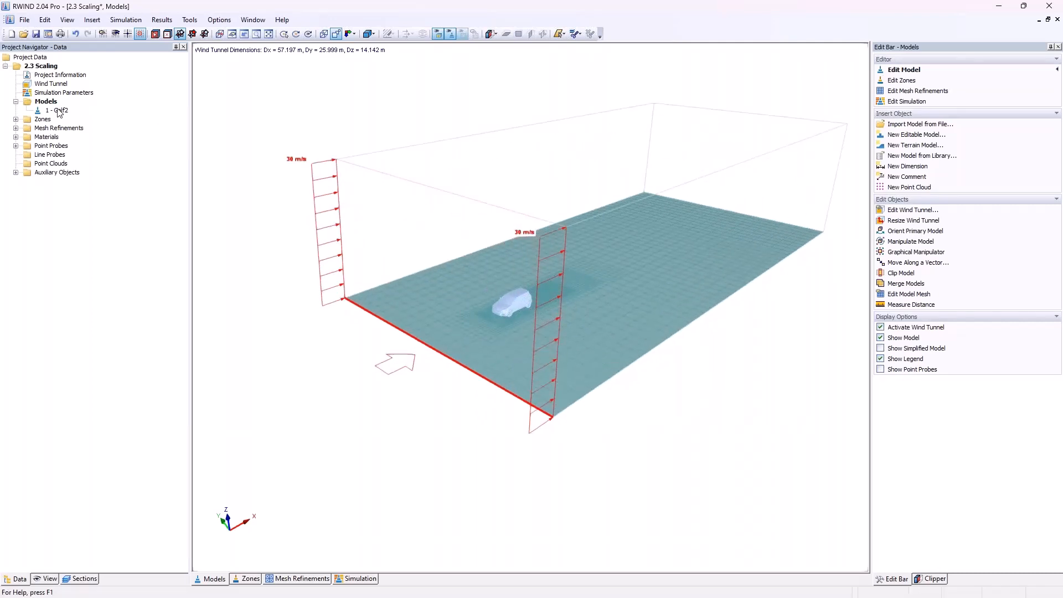
Set the wind tunnel scaling factor L2 to 10, readjust the tunnel automatically to the model, and apply the new dimensions.
{"action": "double_click", "coordinate": [51, 84]}
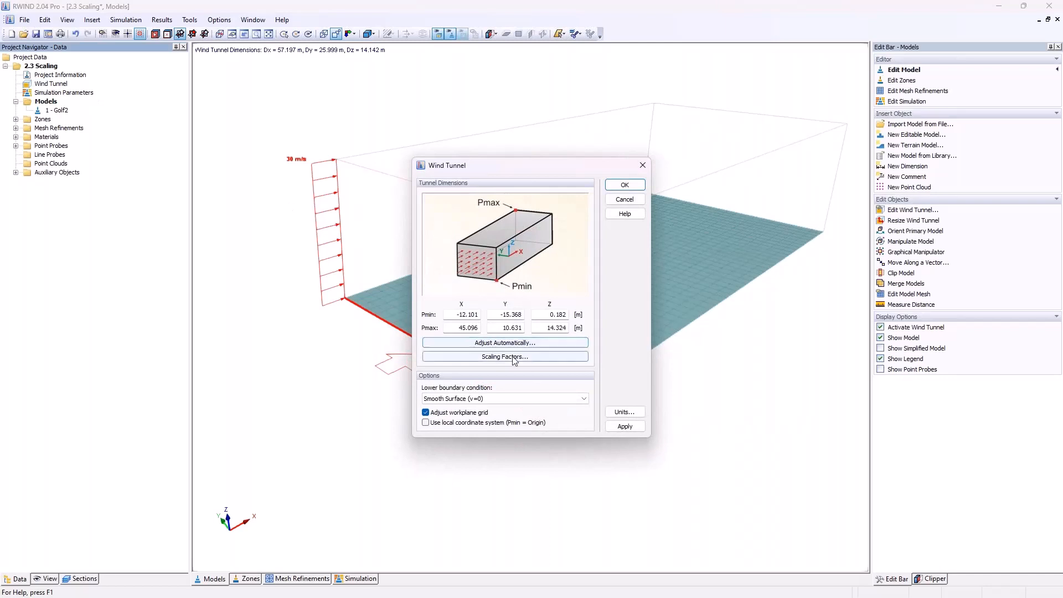
{"action": "left_click", "coordinate": [505, 356]}
{"action": "key", "text": "Tab"}
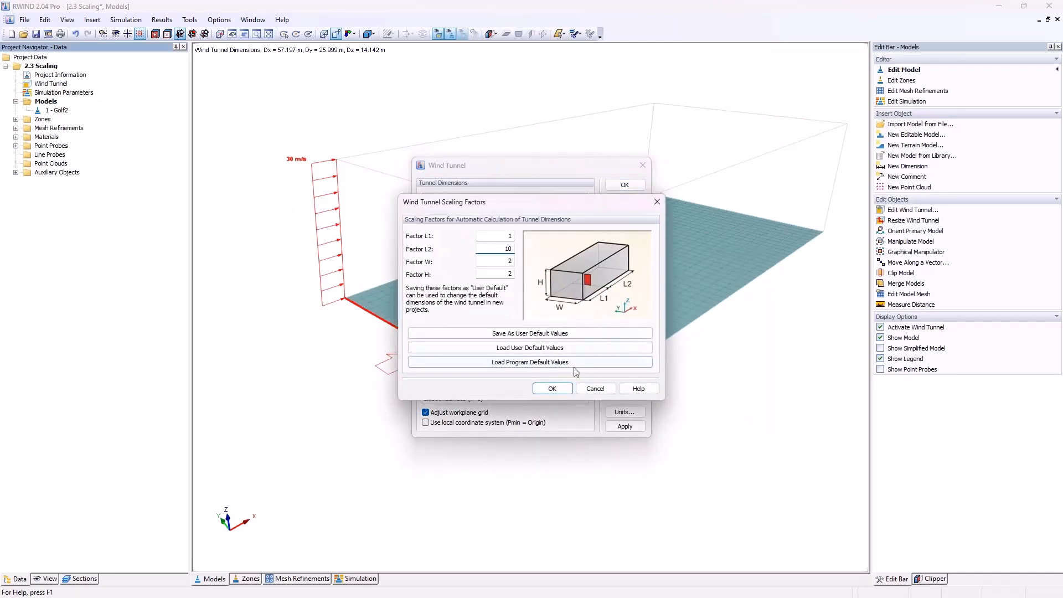
{"action": "left_click", "coordinate": [553, 388]}
{"action": "left_click", "coordinate": [600, 328]}
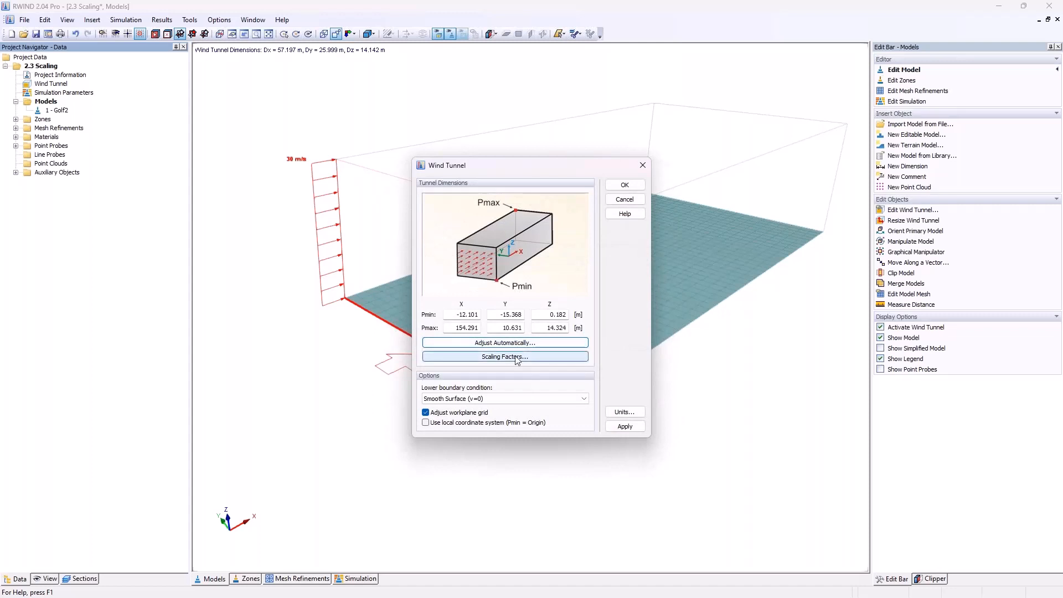
{"action": "double_click", "coordinate": [460, 328]}
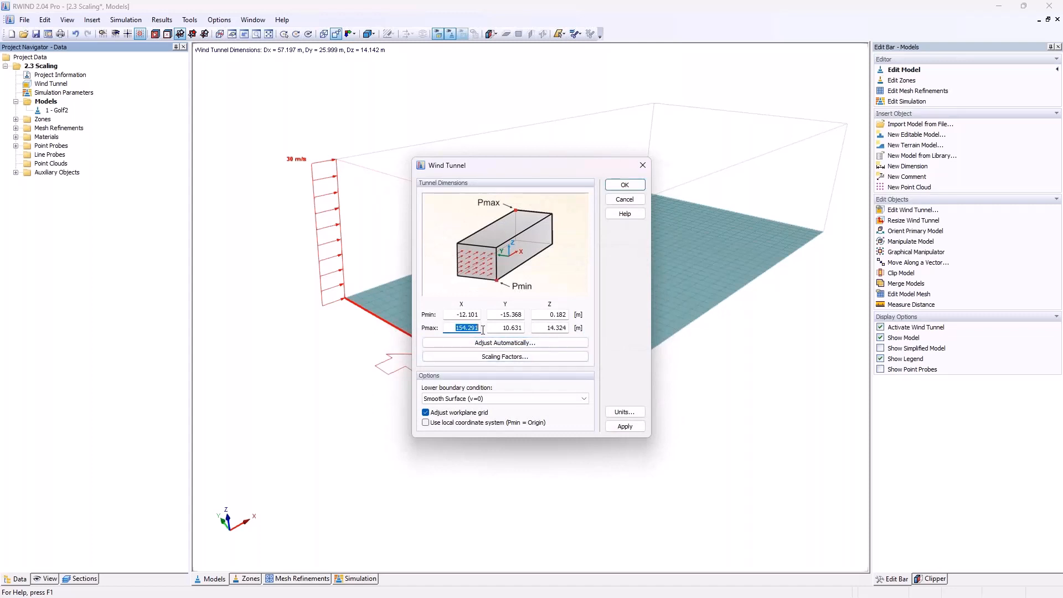
{"action": "left_click", "coordinate": [624, 185]}
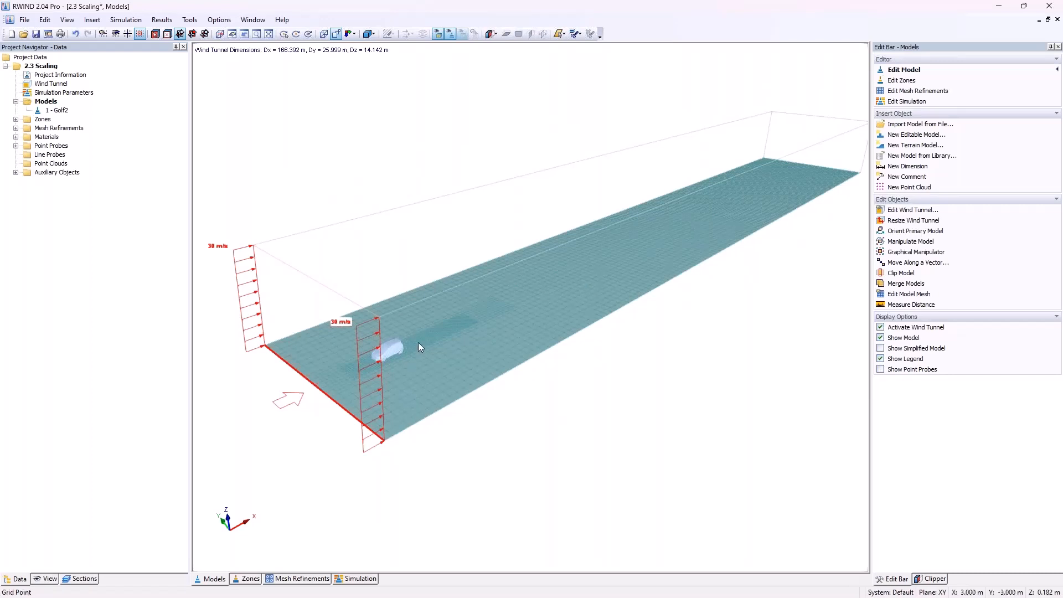
Close the 2.3 Scaling project without saving its changes and advance the presentation to the slide on minimum and maximum values per time step.
{"action": "left_click", "coordinate": [1057, 19]}
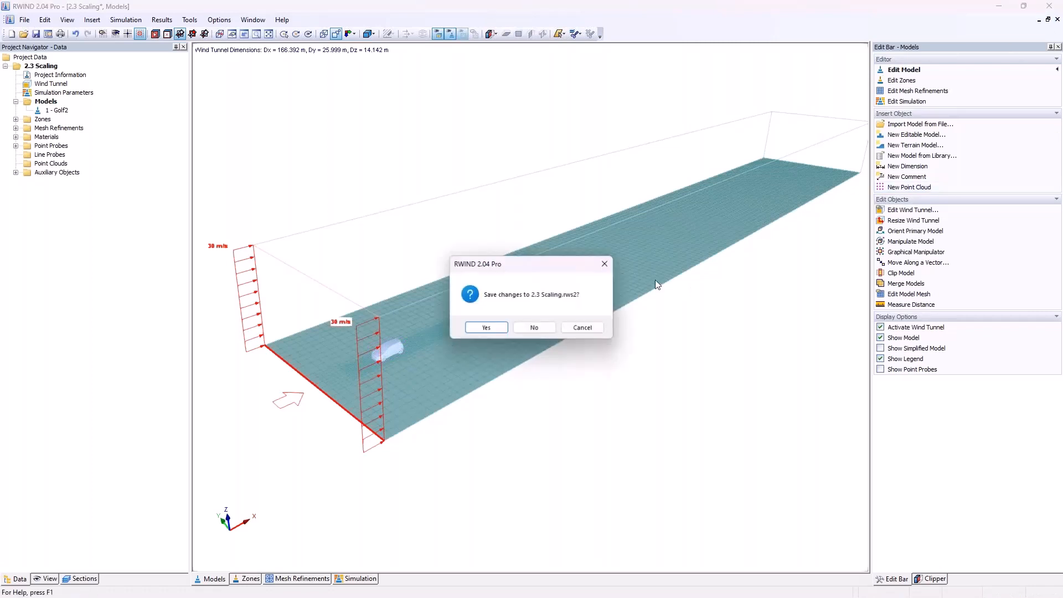
{"action": "key", "text": "n"}
{"action": "left_click", "coordinate": [998, 8]}
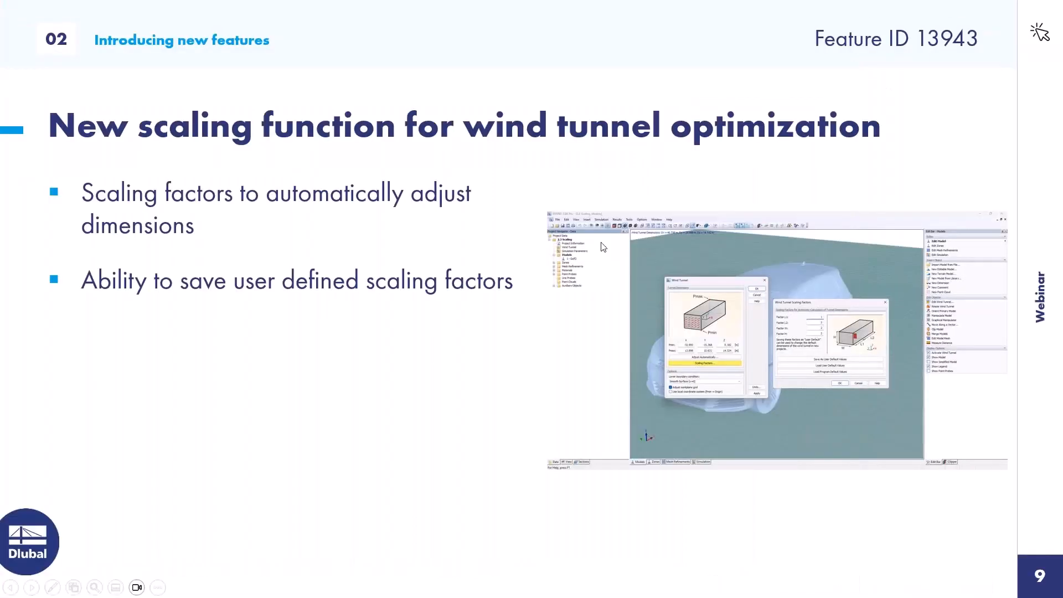
{"action": "left_click", "coordinate": [565, 265]}
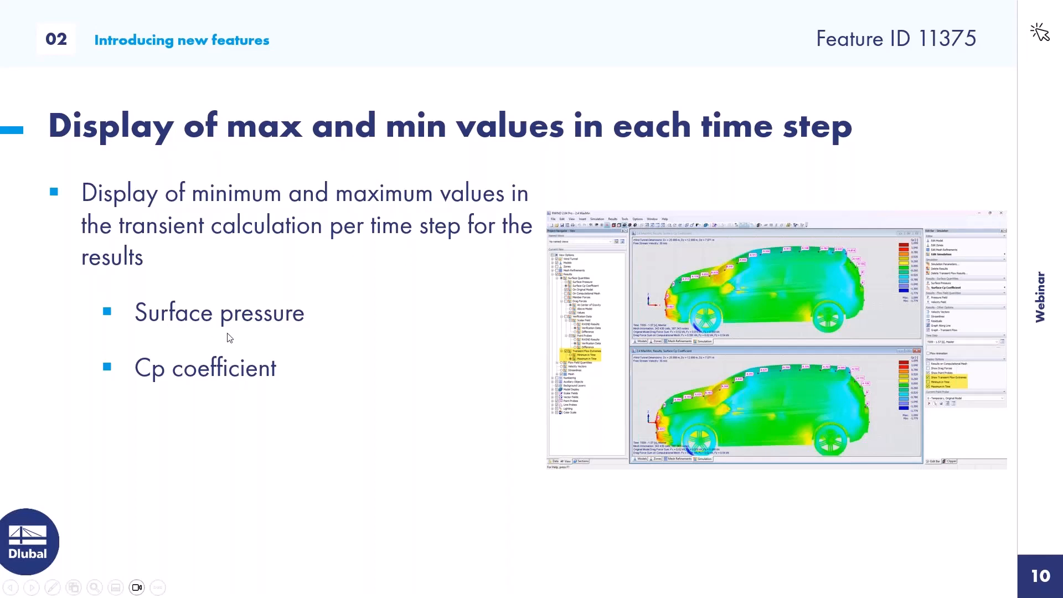
Switch to RWIND, open the 2.4 MaxMin project, and show its results in two horizontally tiled windows.
{"action": "key", "text": "alt+Tab"}
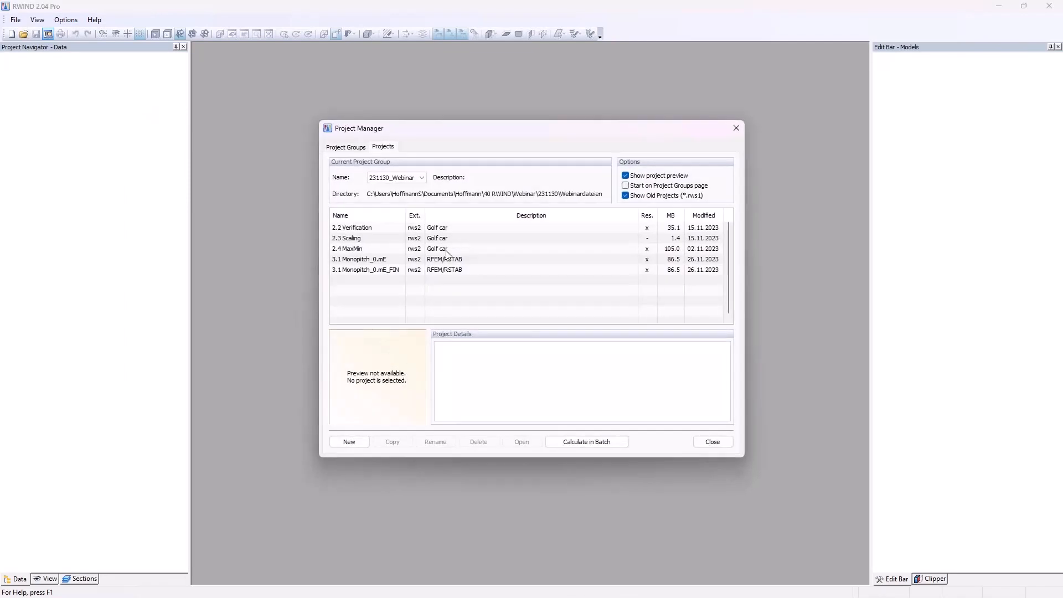
{"action": "double_click", "coordinate": [448, 250]}
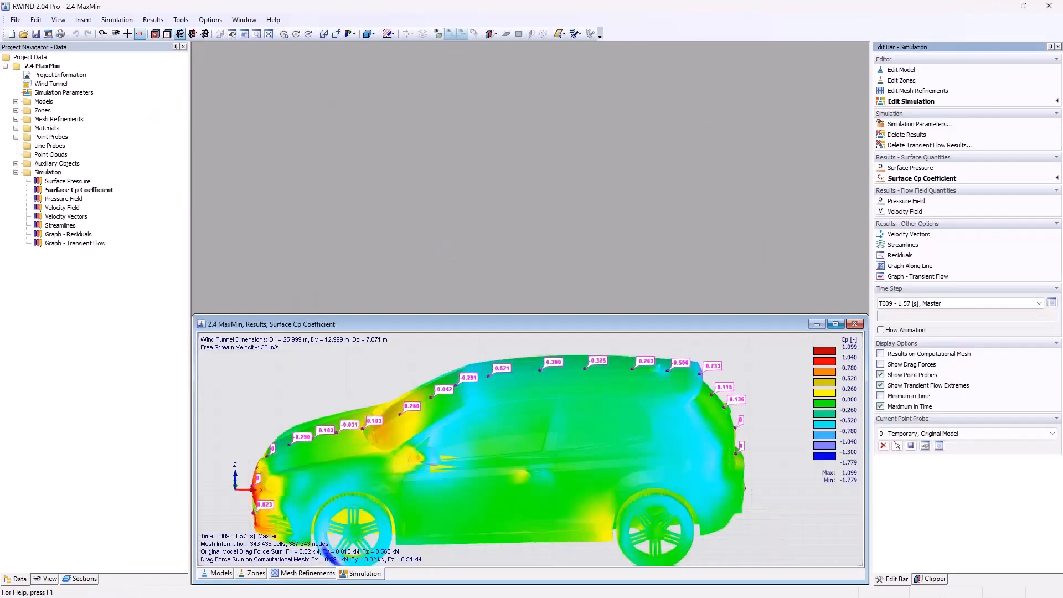
{"action": "left_click", "coordinate": [243, 20]}
{"action": "left_click", "coordinate": [259, 33]}
{"action": "left_click", "coordinate": [243, 20]}
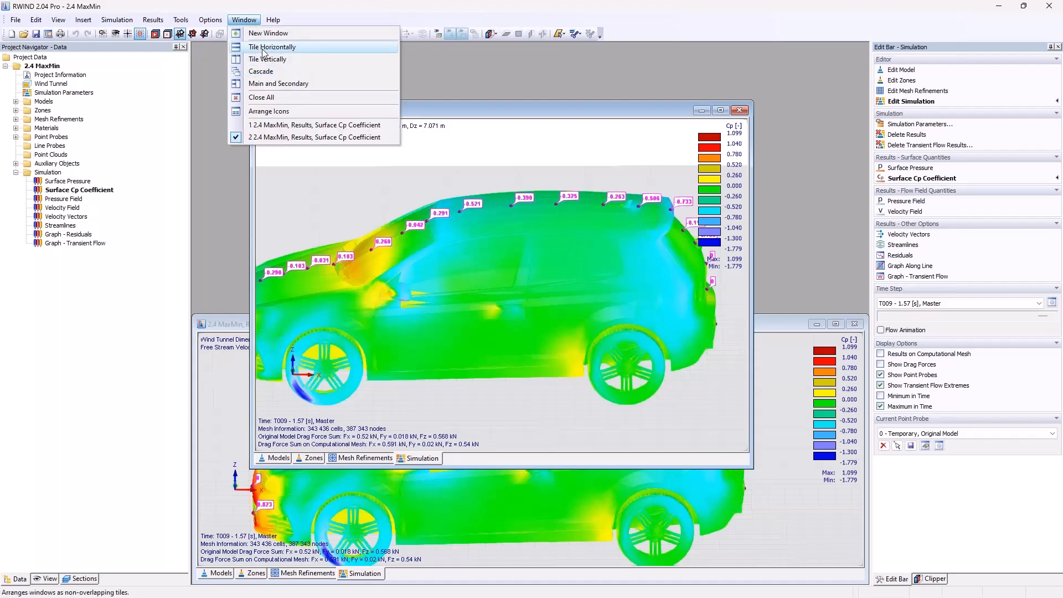
{"action": "left_click", "coordinate": [271, 48]}
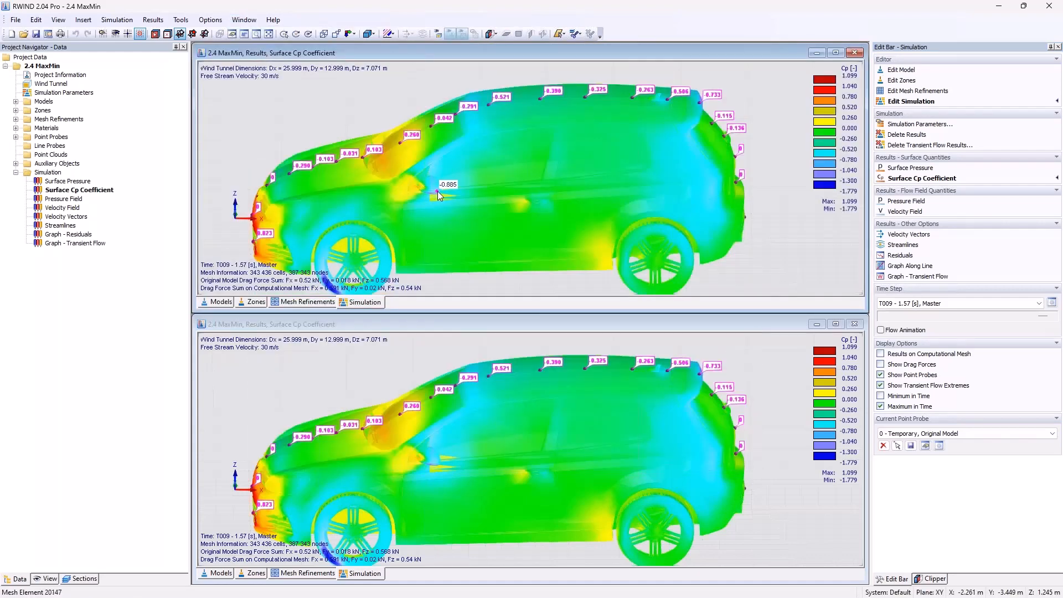
Turn off the transient flow extremes in the upper window, maximize it, and frame the point probes at the car's rear.
{"action": "left_click", "coordinate": [880, 385]}
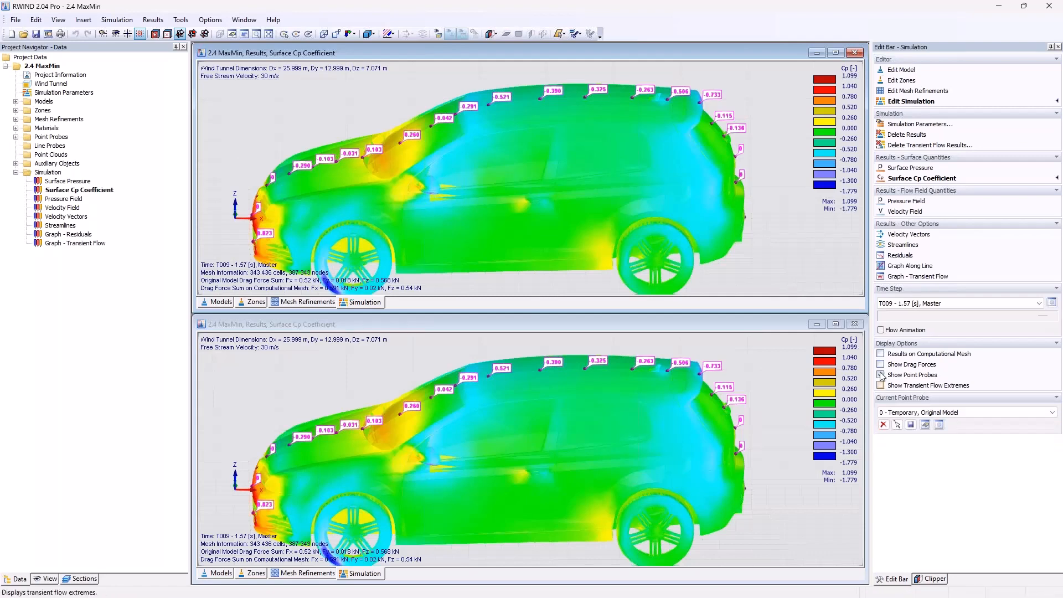
{"action": "left_click", "coordinate": [836, 53]}
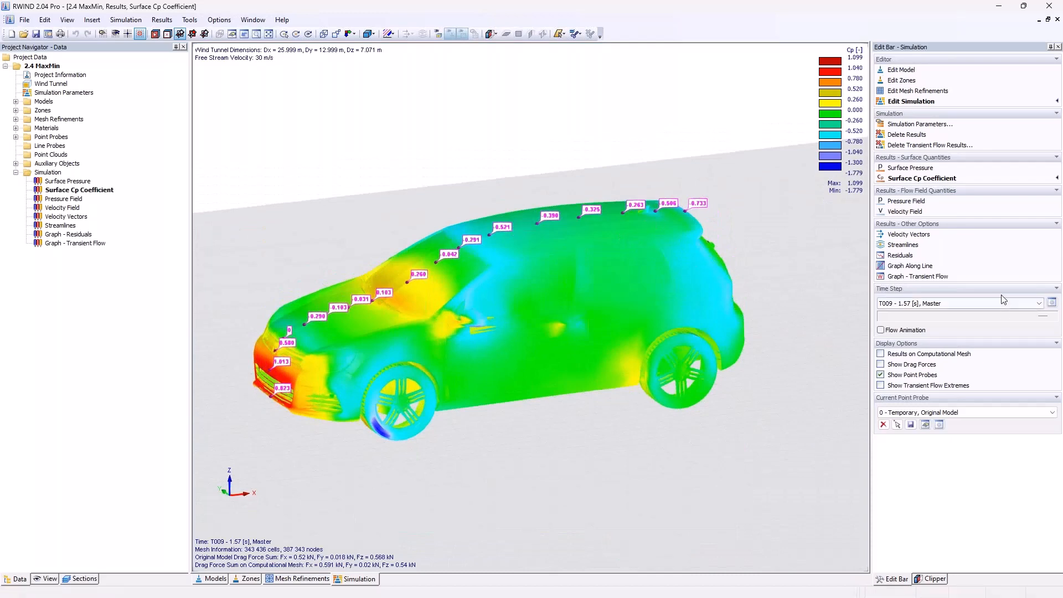
{"action": "middle_click_drag", "start_coordinate": [729, 307], "coordinate": [653, 308], "text": "ctrl"}
{"action": "scroll", "coordinate": [652, 265], "scroll_direction": "up", "scroll_amount": 6}
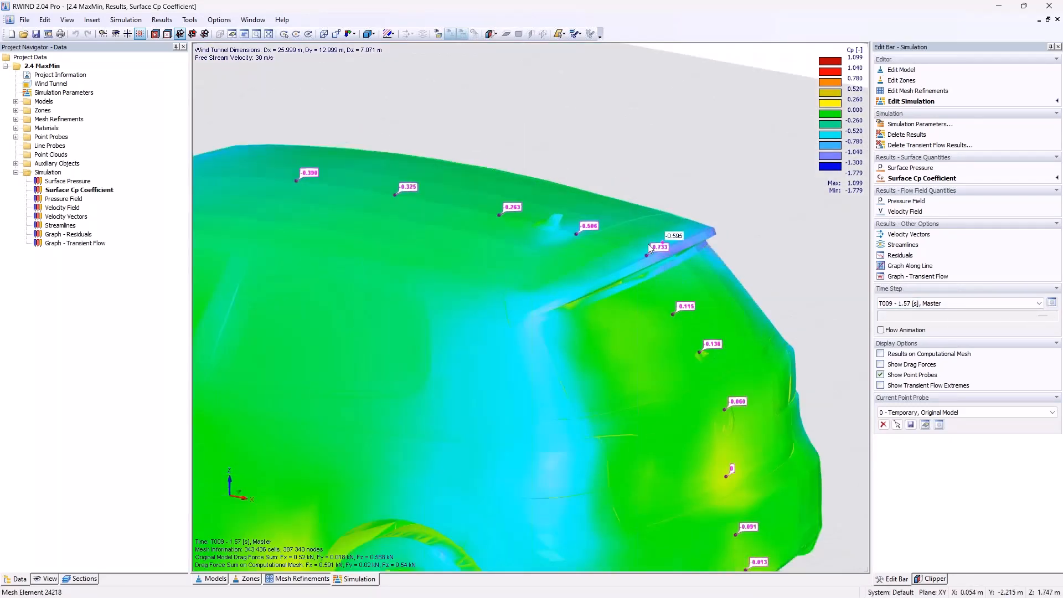
Run the Cp results back to time step T001 and forward to T006, examining the point probe values at the rear.
{"action": "left_click", "coordinate": [1020, 315]}
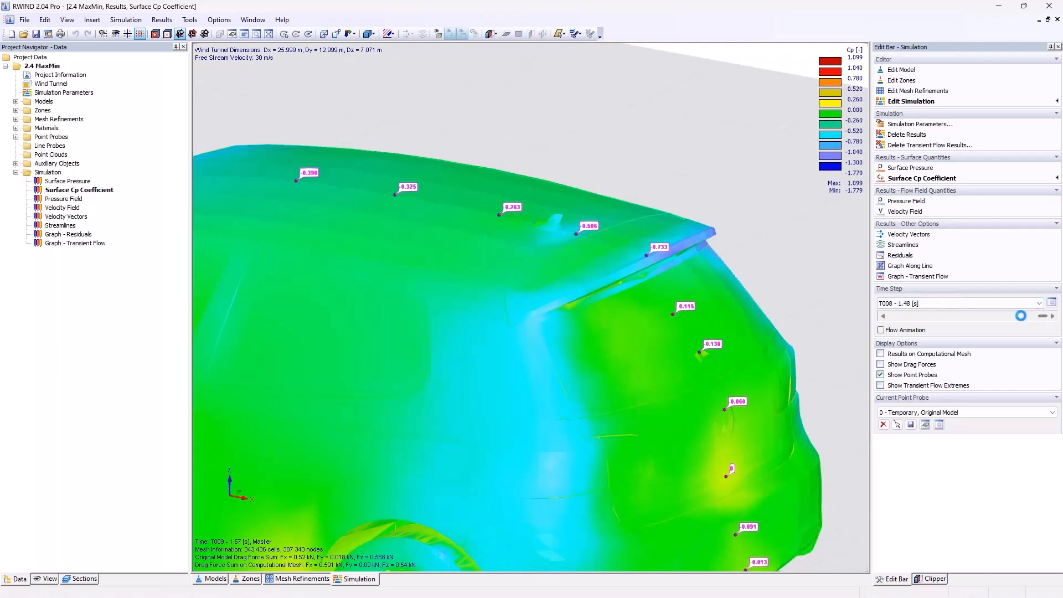
{"action": "left_click_drag", "start_coordinate": [1020, 316], "coordinate": [889, 320]}
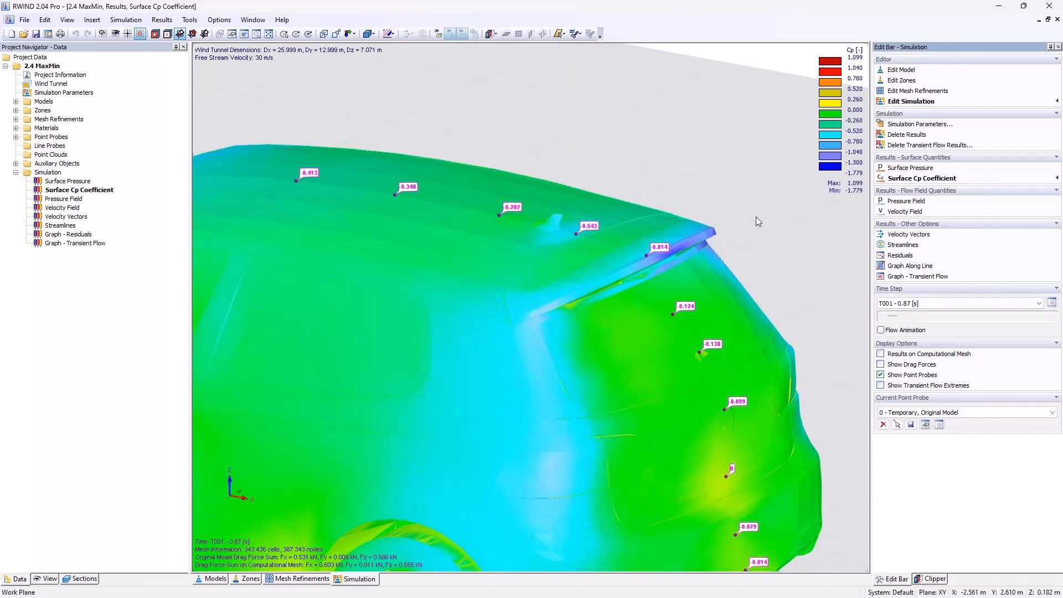
{"action": "left_click", "coordinate": [1052, 317]}
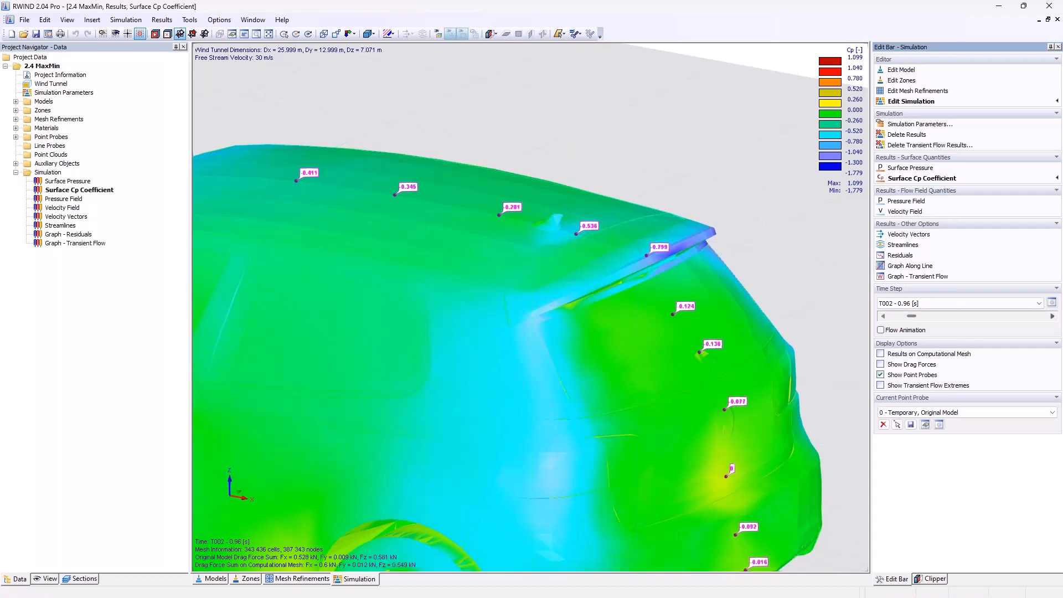
{"action": "left_click", "coordinate": [1052, 316]}
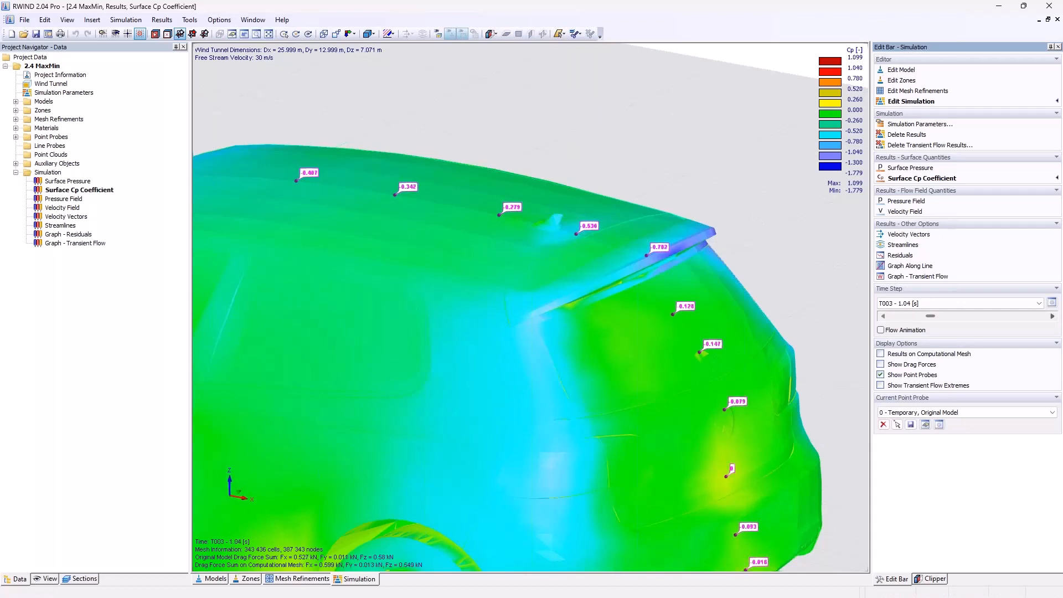
{"action": "left_click", "coordinate": [1052, 316]}
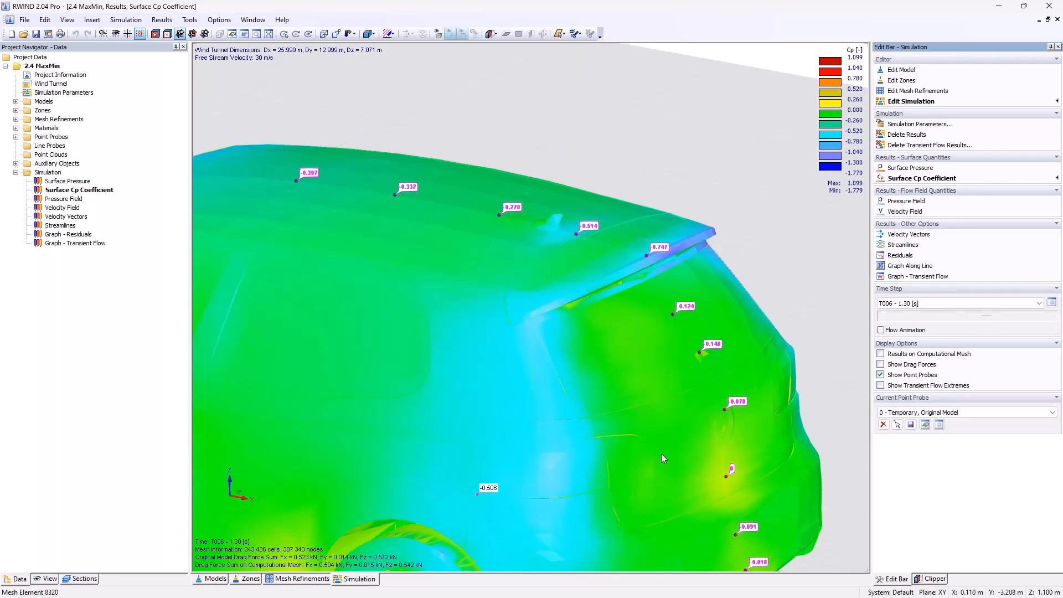
Show the transient flow extremes for the rear view again and tile both result windows horizontally.
{"action": "left_click", "coordinate": [922, 389]}
{"action": "left_click", "coordinate": [253, 20]}
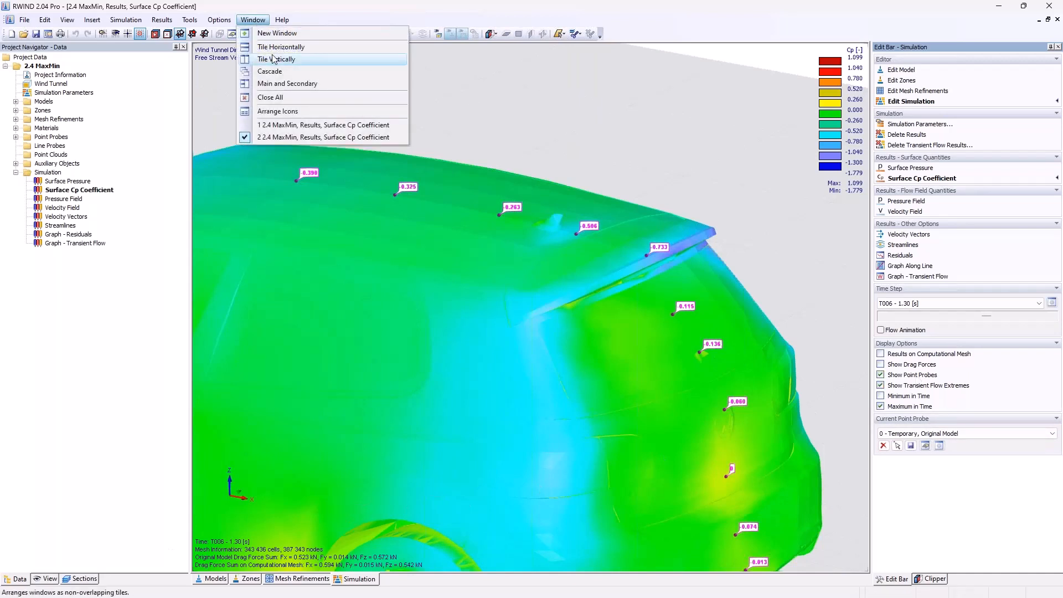
{"action": "left_click", "coordinate": [277, 46]}
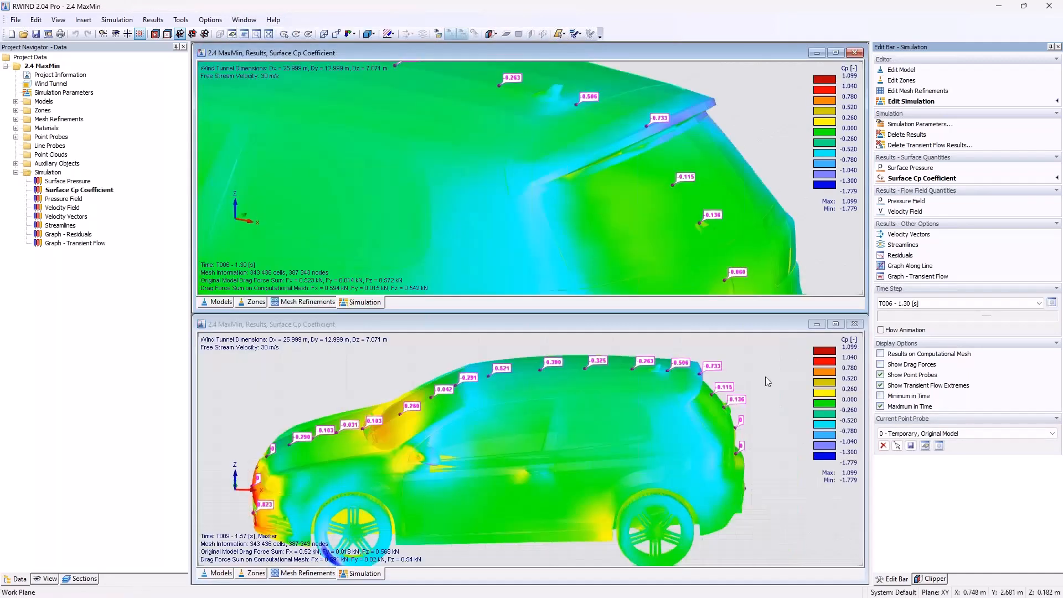
Show the minimum in time in the upper window and frame the car's rear in the lower window for comparison.
{"action": "left_click", "coordinate": [765, 377]}
{"action": "left_click", "coordinate": [755, 143]}
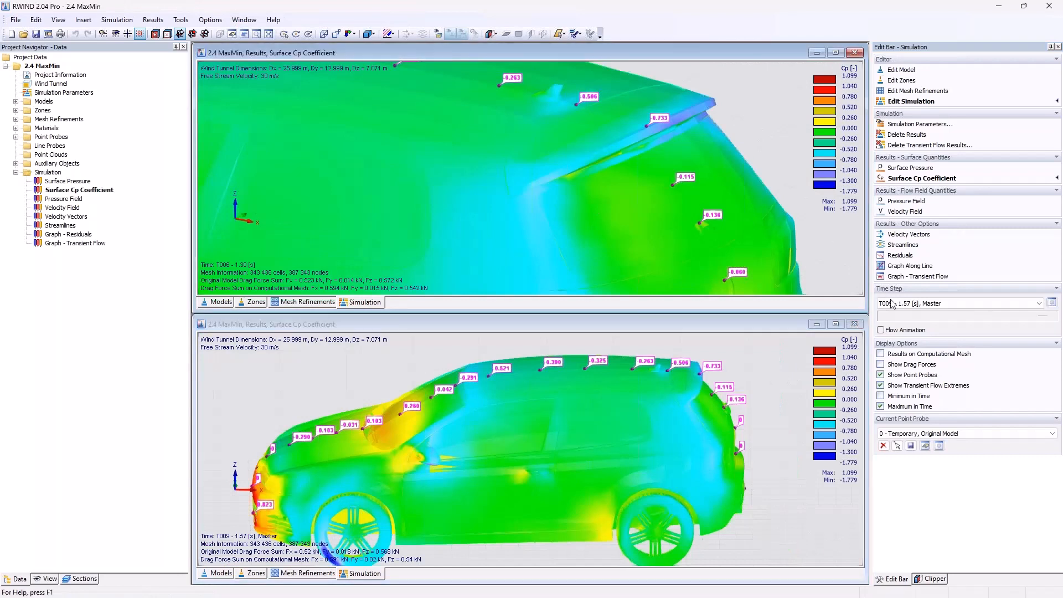
{"action": "left_click", "coordinate": [881, 396]}
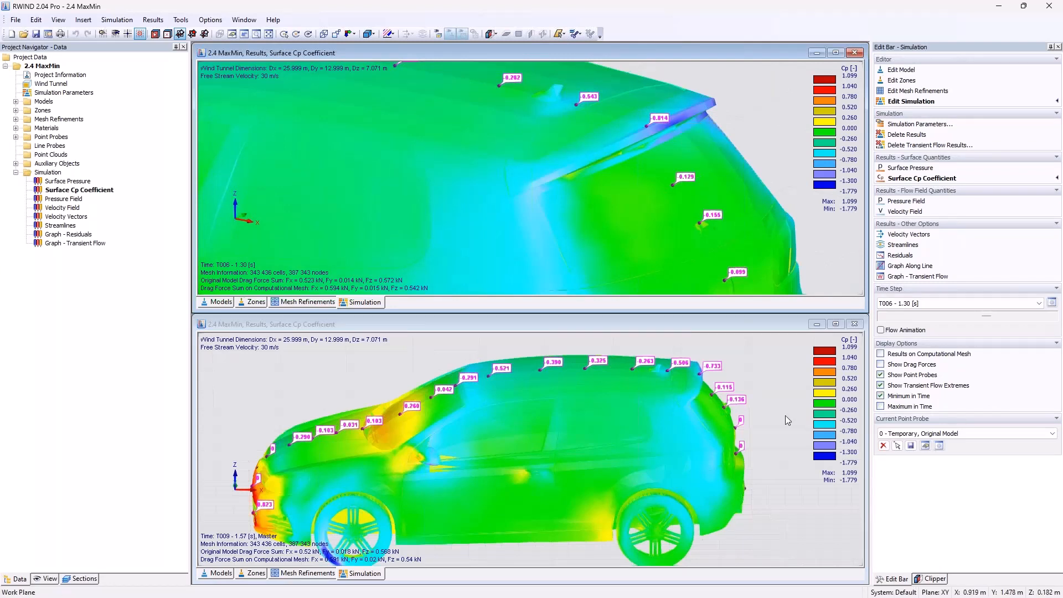
{"action": "left_click", "coordinate": [785, 415]}
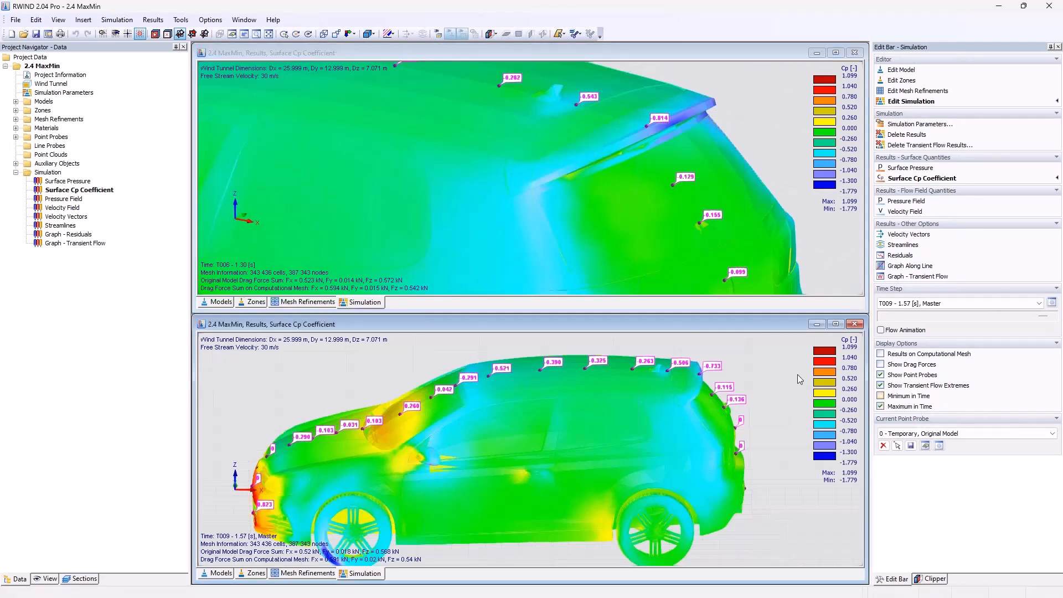
{"action": "scroll", "coordinate": [718, 371], "scroll_direction": "up", "scroll_amount": 4}
{"action": "middle_click_drag", "start_coordinate": [700, 377], "coordinate": [676, 421]}
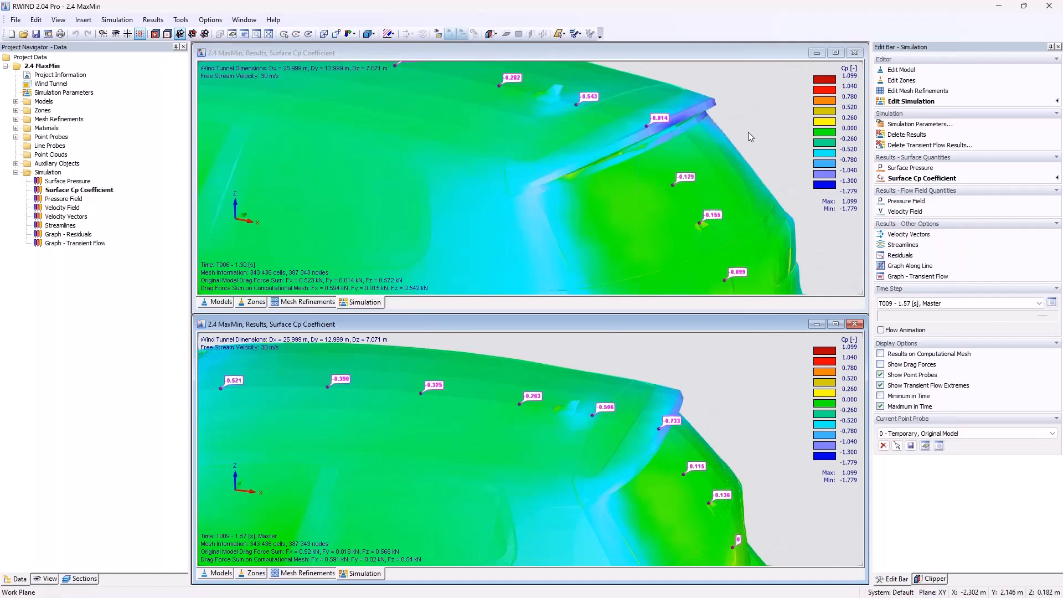
Close the upper results window, maximize the remaining one, and show the transient flow extremes among the view options.
{"action": "left_click", "coordinate": [854, 53]}
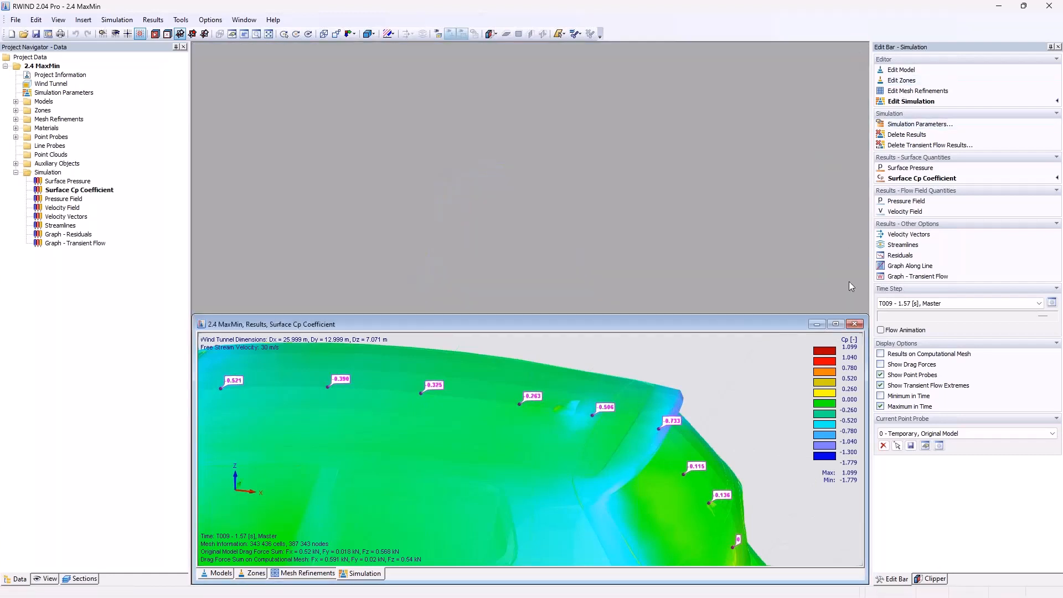
{"action": "double_click", "coordinate": [346, 328]}
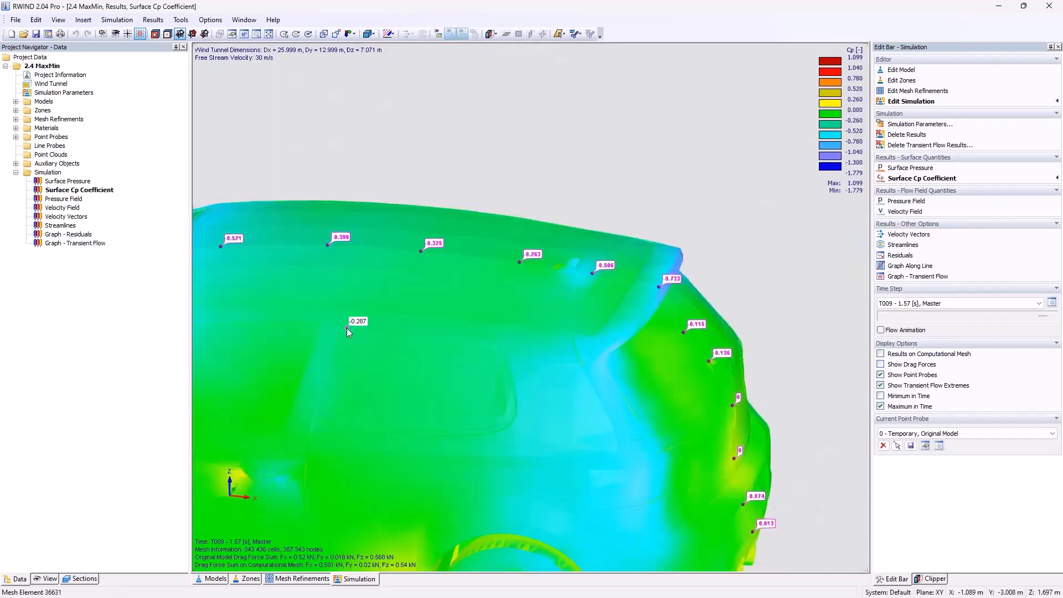
{"action": "left_click", "coordinate": [49, 579]}
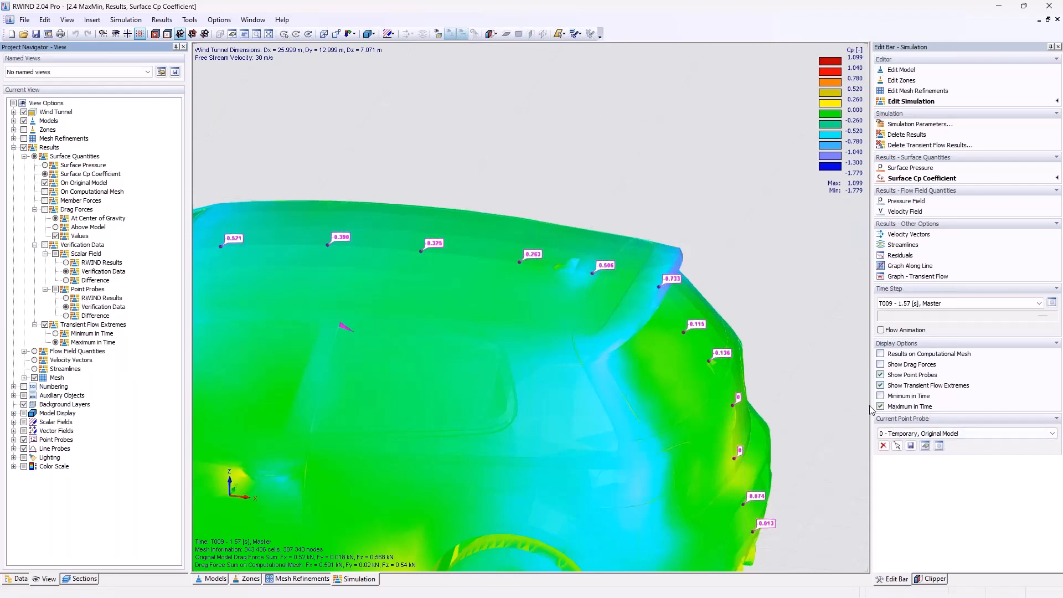
Close the 2.4 MaxMin project and advance the presentation to the example comparing results with experimental data.
{"action": "left_click", "coordinate": [1057, 20]}
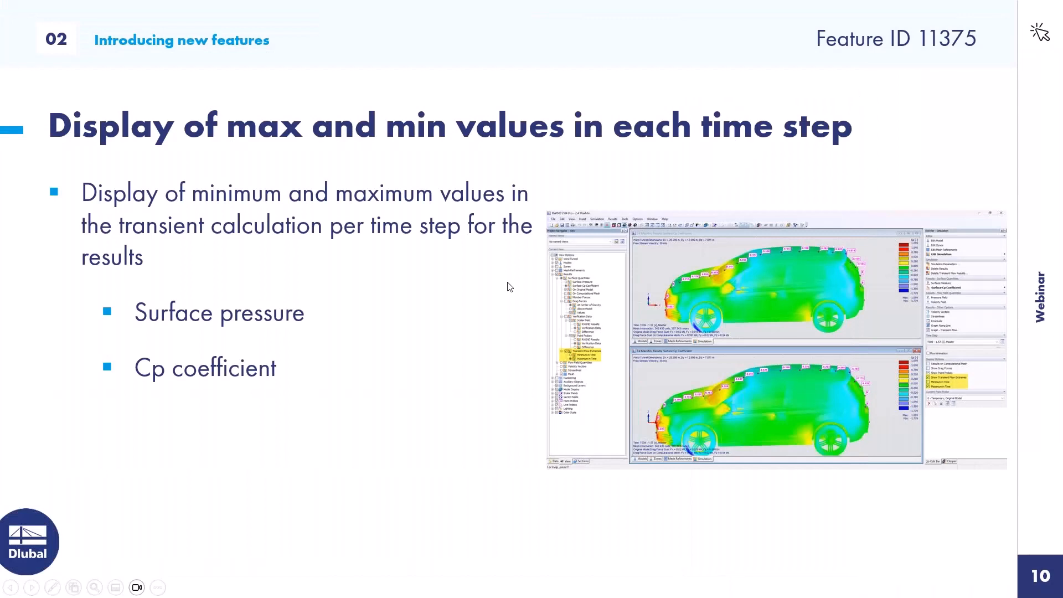
{"action": "key", "text": "Right"}
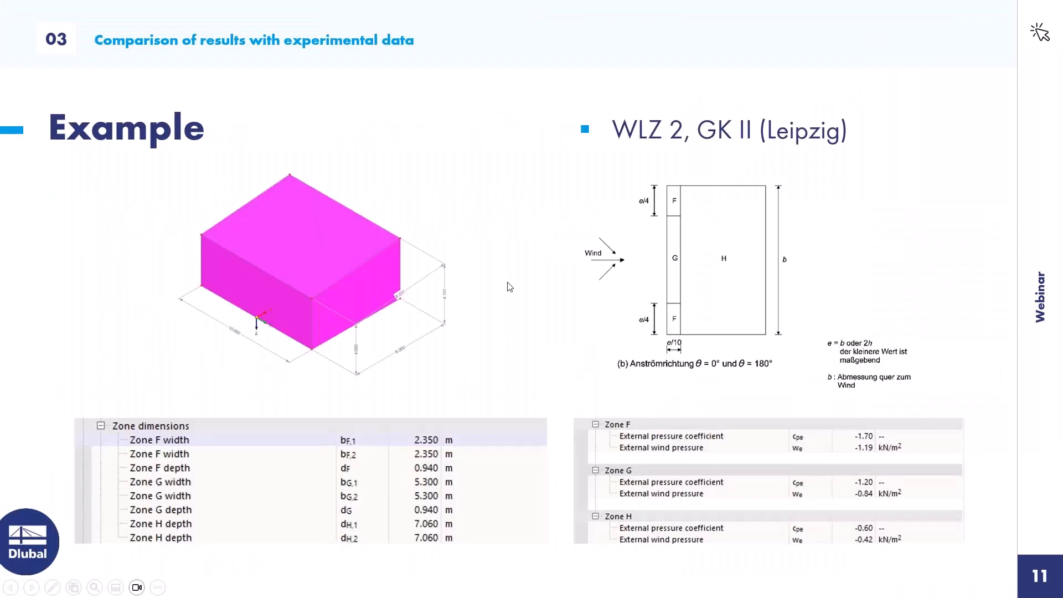
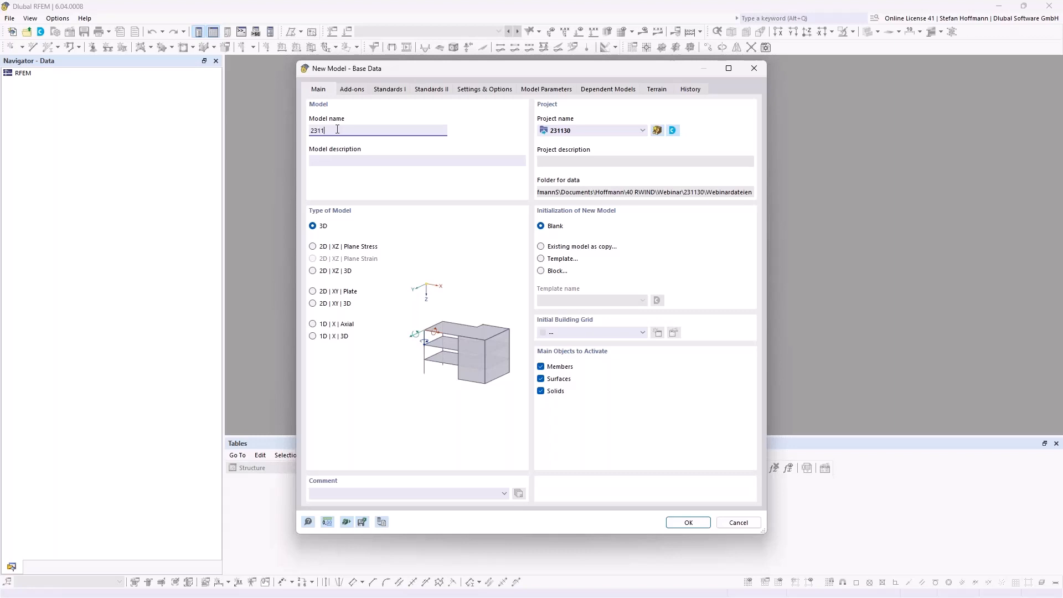
Enter a name for the new monopitch model in RFEM and activate the Wind Simulation add-on.
{"action": "type", "text": "Monopitch1"}
{"action": "left_click", "coordinate": [352, 90]}
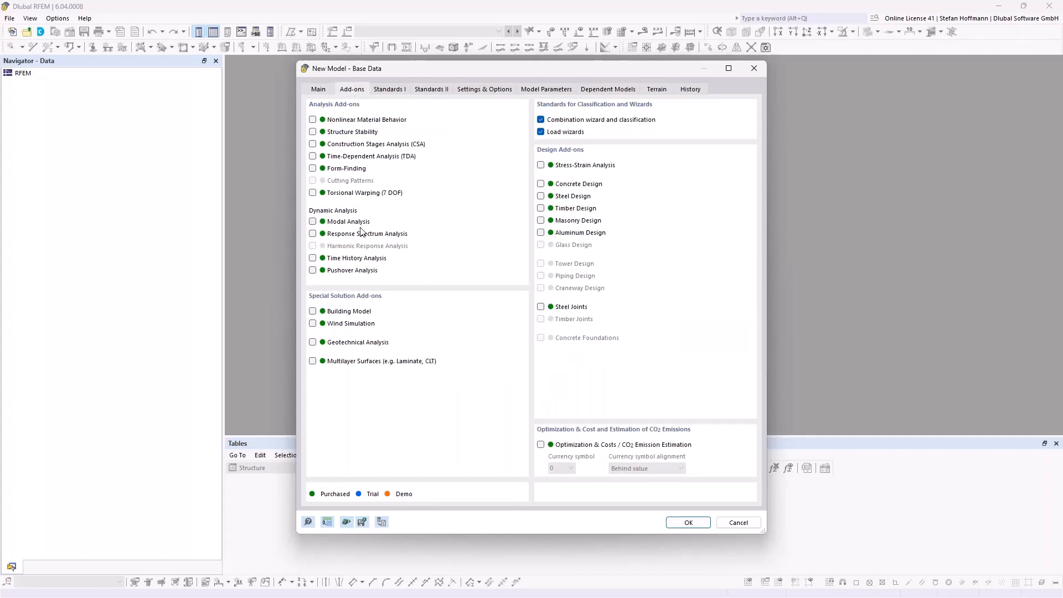
{"action": "left_click", "coordinate": [361, 326]}
Set the national annexes to DIN 2012-08 for EN 1990 load combinations and DIN 2019-04 for the EN 1991 load wizards.
{"action": "left_click", "coordinate": [390, 90]}
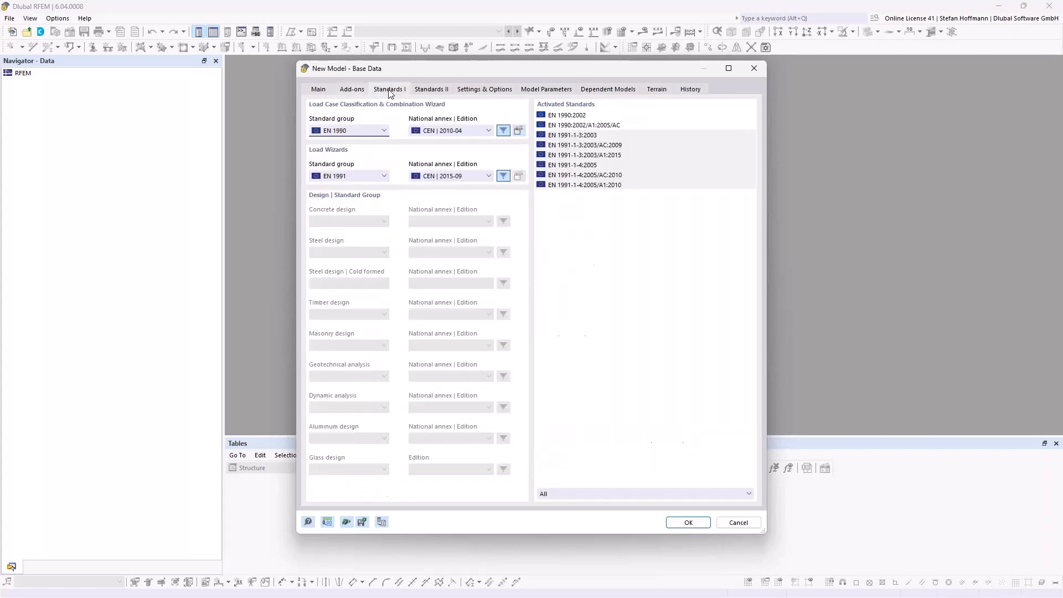
{"action": "left_click", "coordinate": [434, 131]}
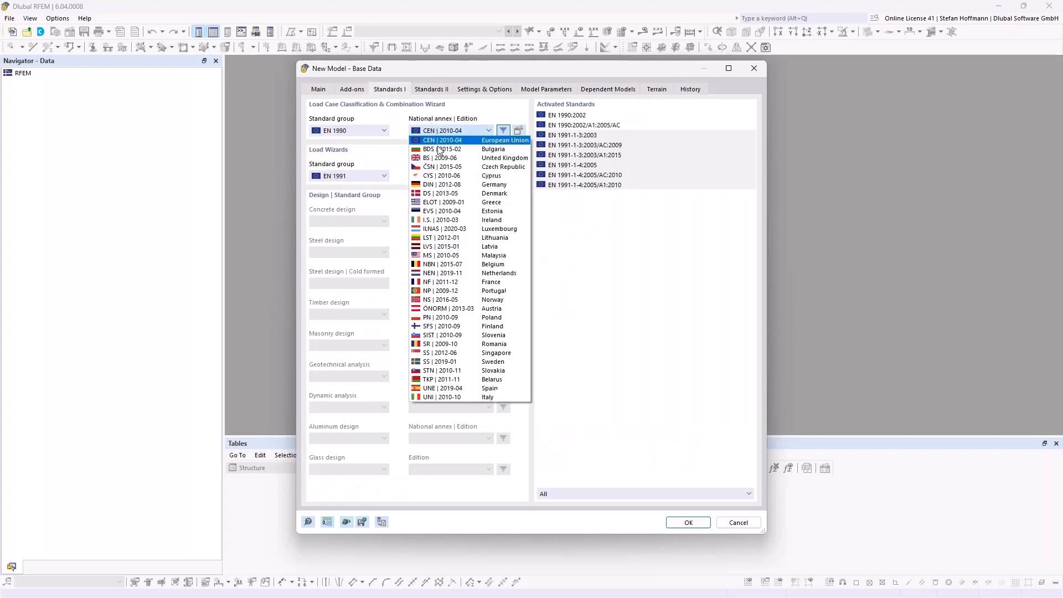
{"action": "left_click", "coordinate": [438, 185]}
{"action": "left_click", "coordinate": [439, 177]}
{"action": "scroll", "coordinate": [440, 210], "scroll_direction": "up", "scroll_amount": 5}
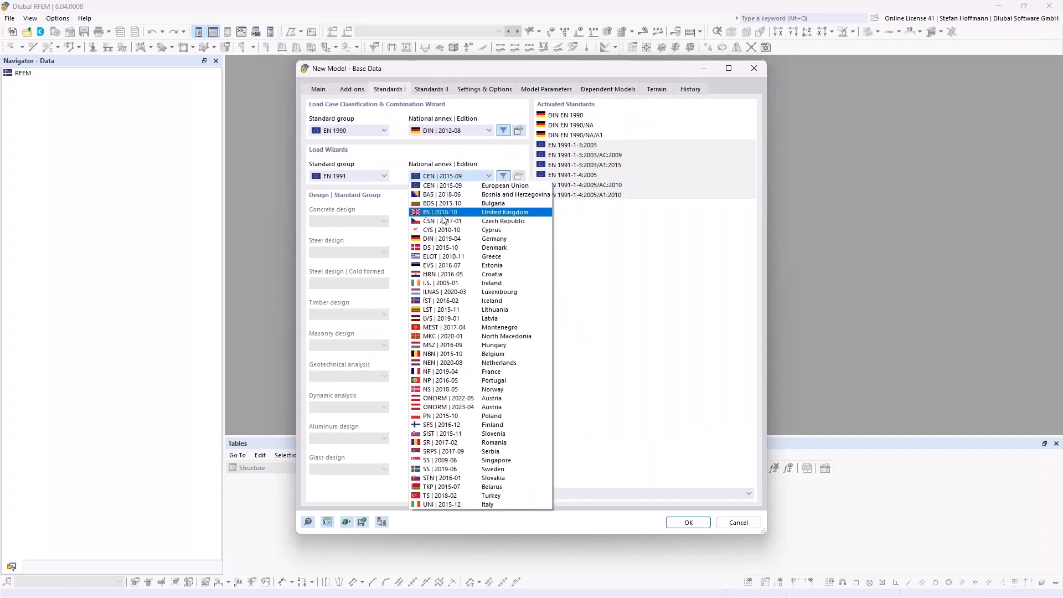
{"action": "left_click", "coordinate": [442, 237]}
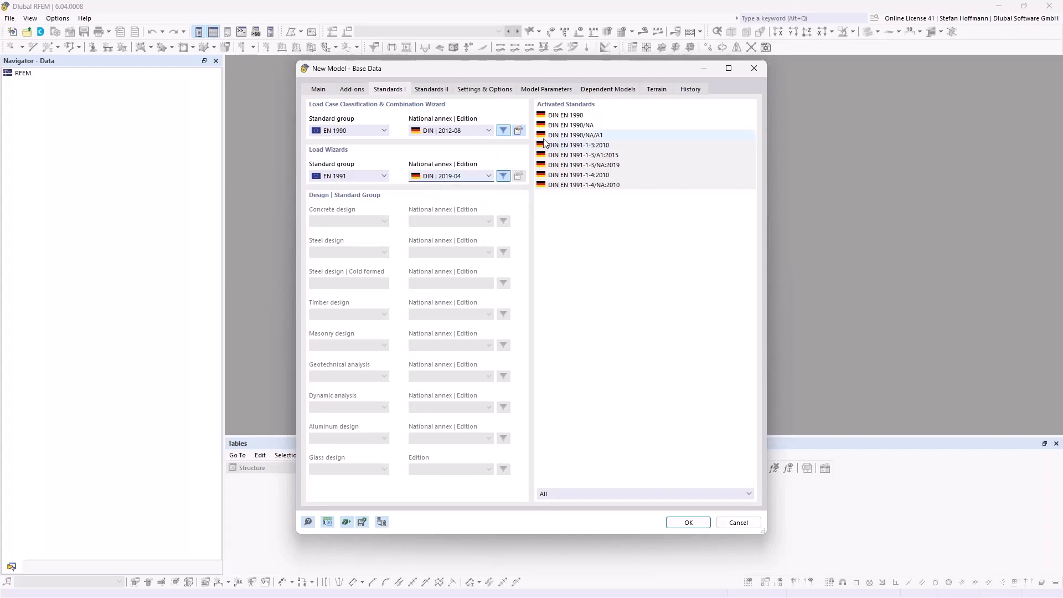
Check the model's location parameters and define the terrain as a horizontal plane.
{"action": "left_click", "coordinate": [553, 89]}
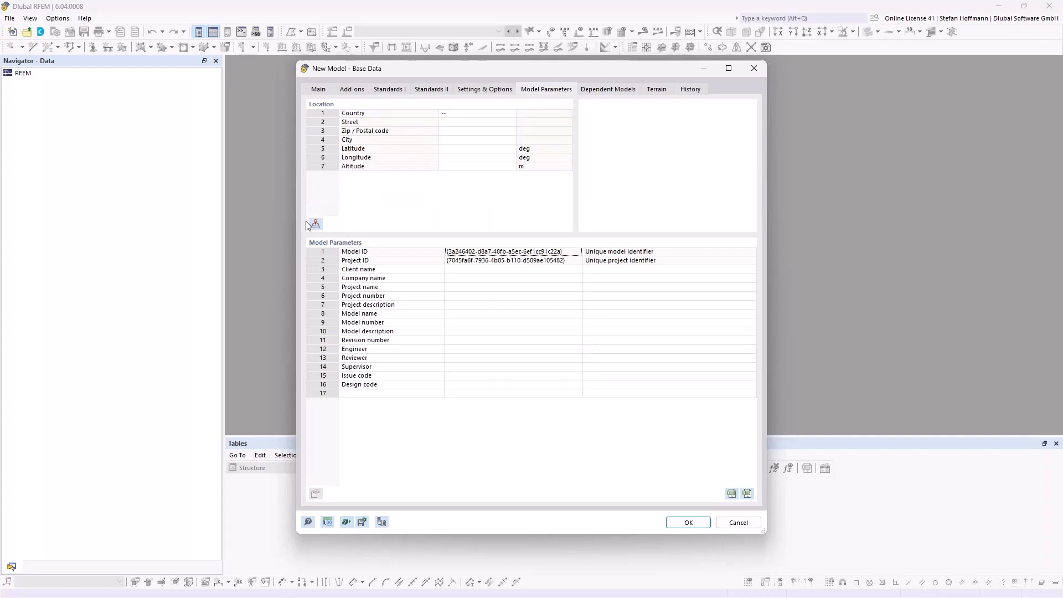
{"action": "left_click", "coordinate": [656, 89]}
{"action": "left_click", "coordinate": [339, 131]}
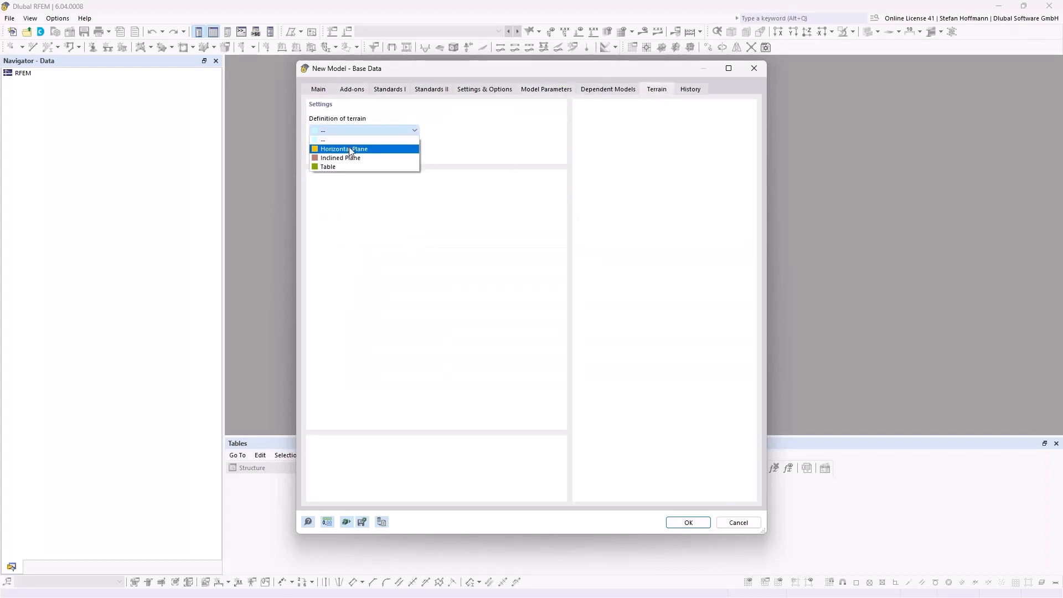
{"action": "left_click", "coordinate": [346, 140]}
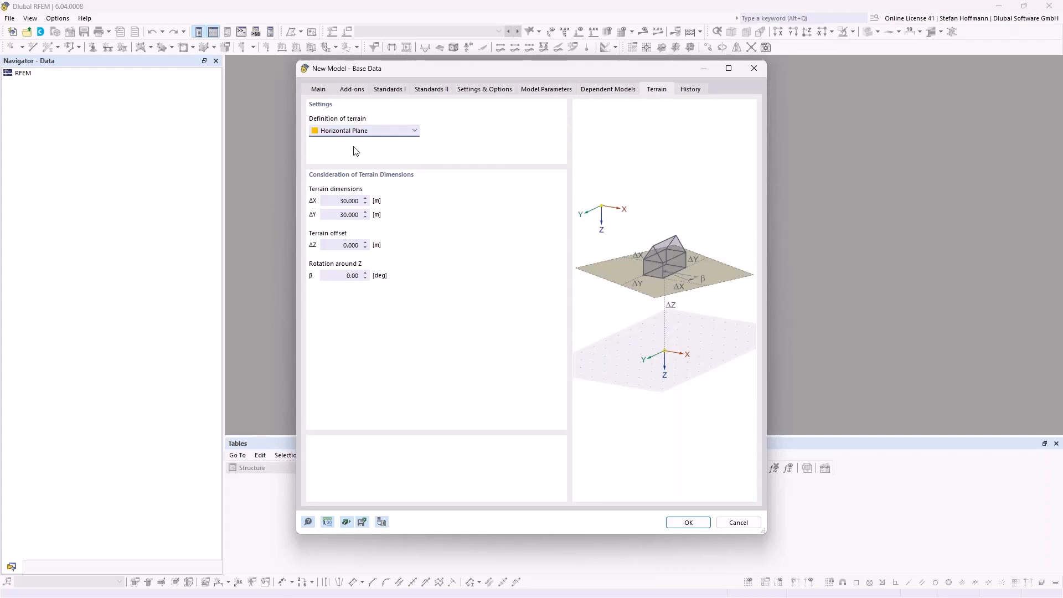
Set the terrain definition to none and accept the base data to create the model.
{"action": "left_click", "coordinate": [354, 133]}
{"action": "left_click", "coordinate": [352, 140]}
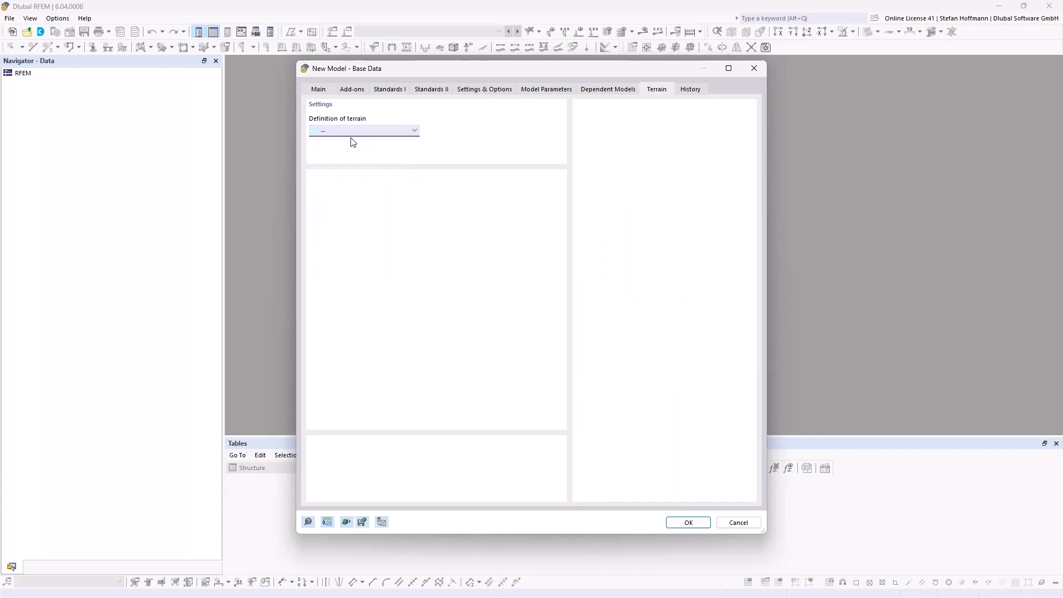
{"action": "left_click", "coordinate": [684, 522]}
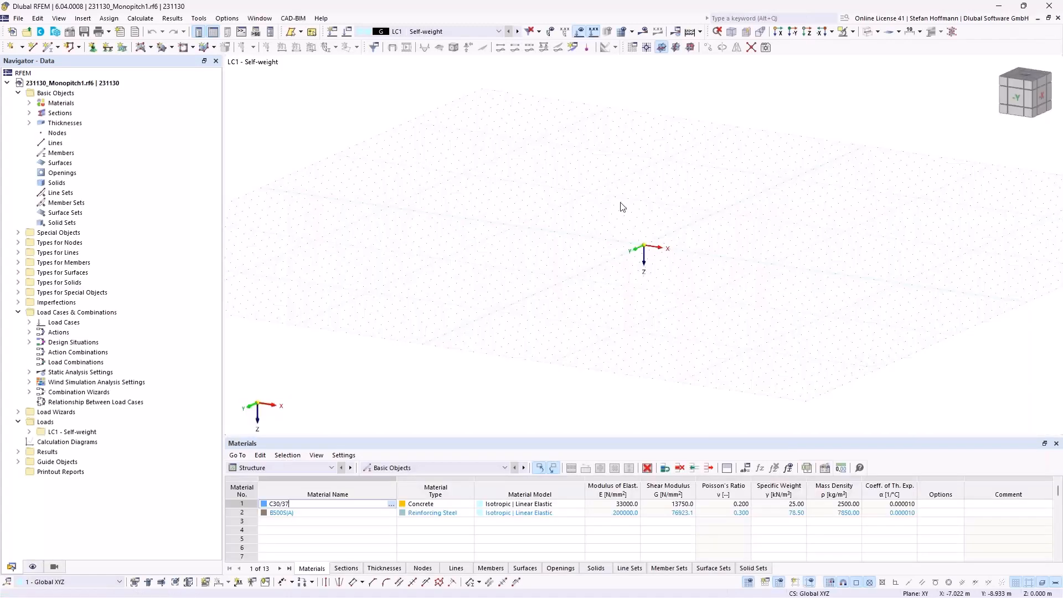
Draw a rectangular surface with rigid stiffness in the XY plane from (0, -5, 0) to (8, 5, 0) m.
{"action": "middle_click_drag", "start_coordinate": [619, 203], "coordinate": [640, 249]}
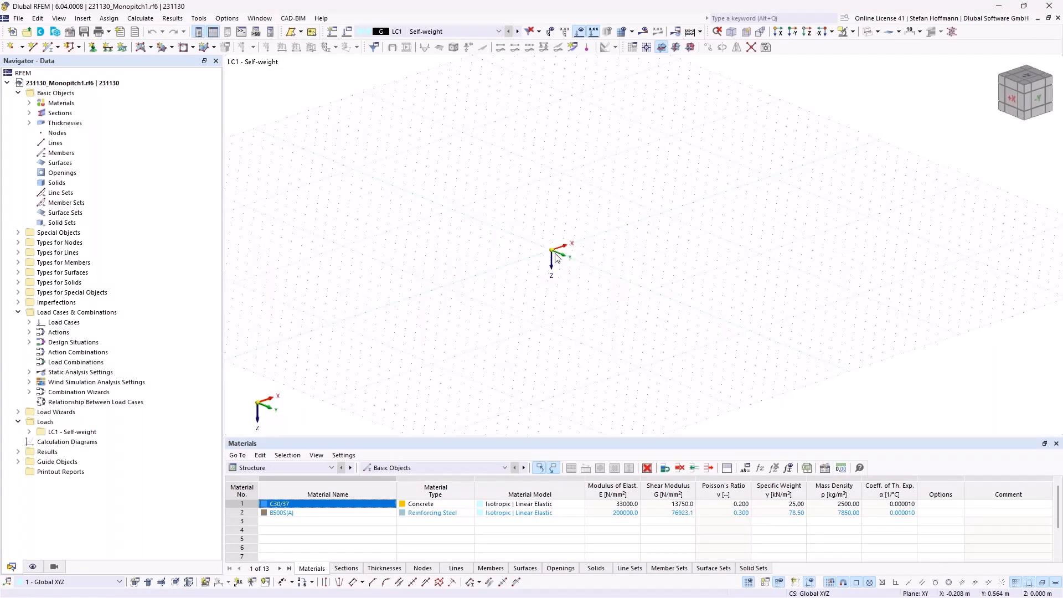
{"action": "scroll", "coordinate": [556, 254], "scroll_direction": "up", "scroll_amount": 3}
{"action": "scroll", "coordinate": [473, 304], "scroll_direction": "down", "scroll_amount": 1}
{"action": "left_click", "coordinate": [151, 47]}
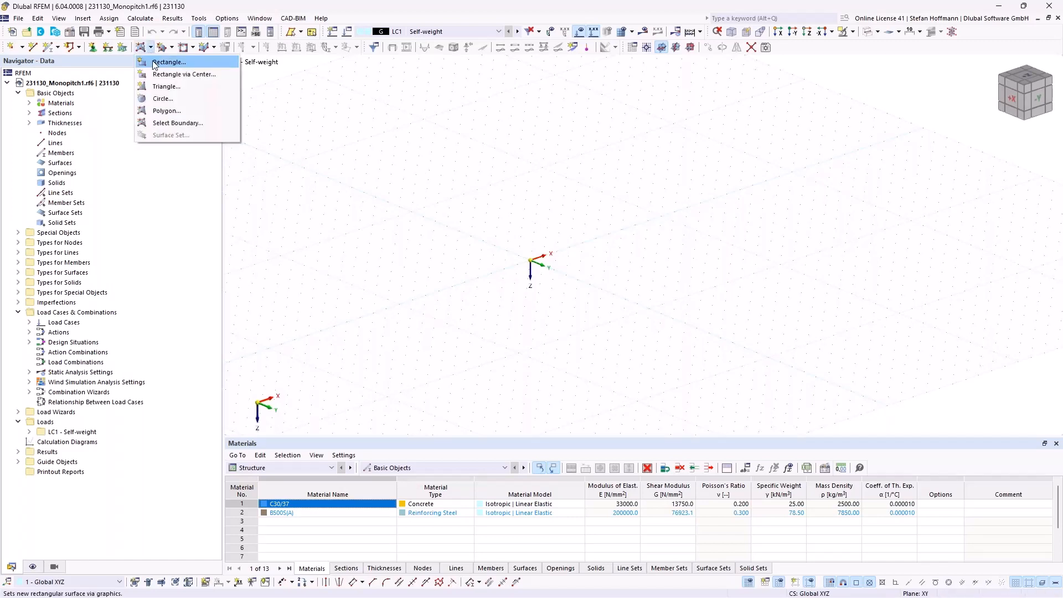
{"action": "left_click", "coordinate": [154, 63]}
{"action": "left_click", "coordinate": [255, 151]}
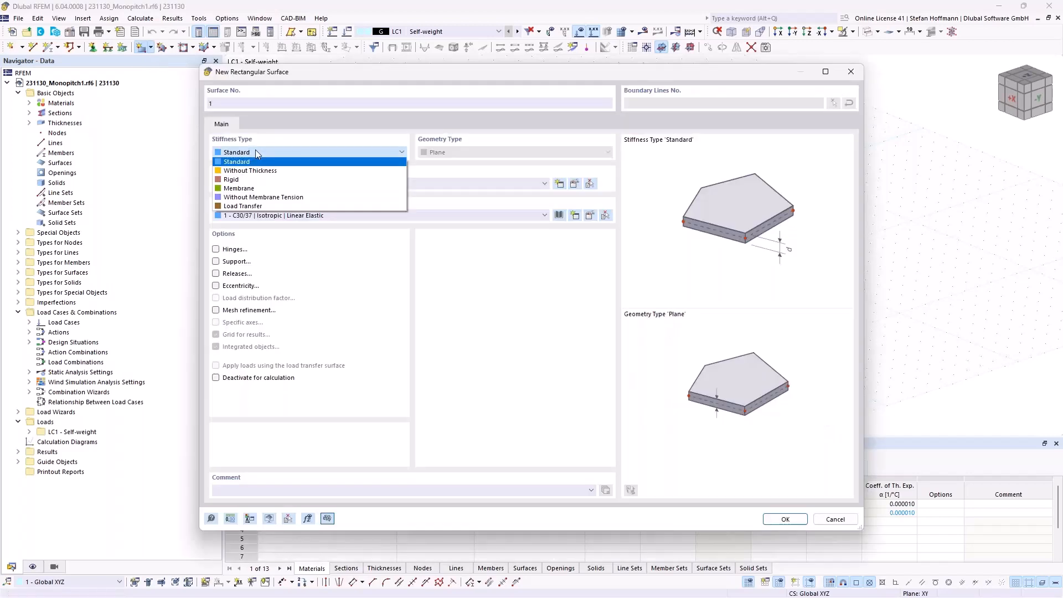
{"action": "left_click", "coordinate": [252, 179]}
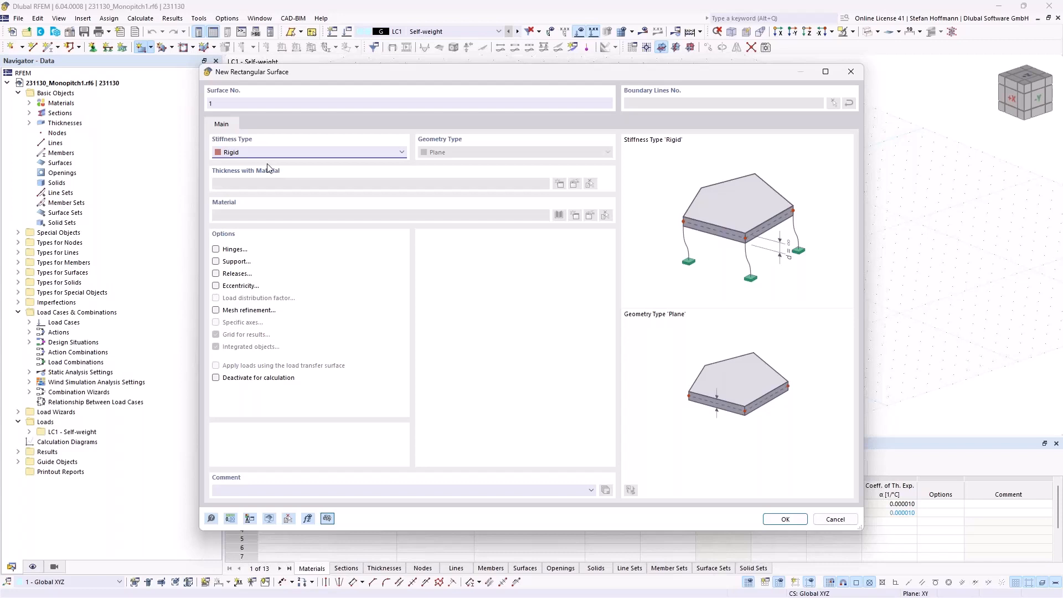
{"action": "left_click", "coordinate": [770, 519]}
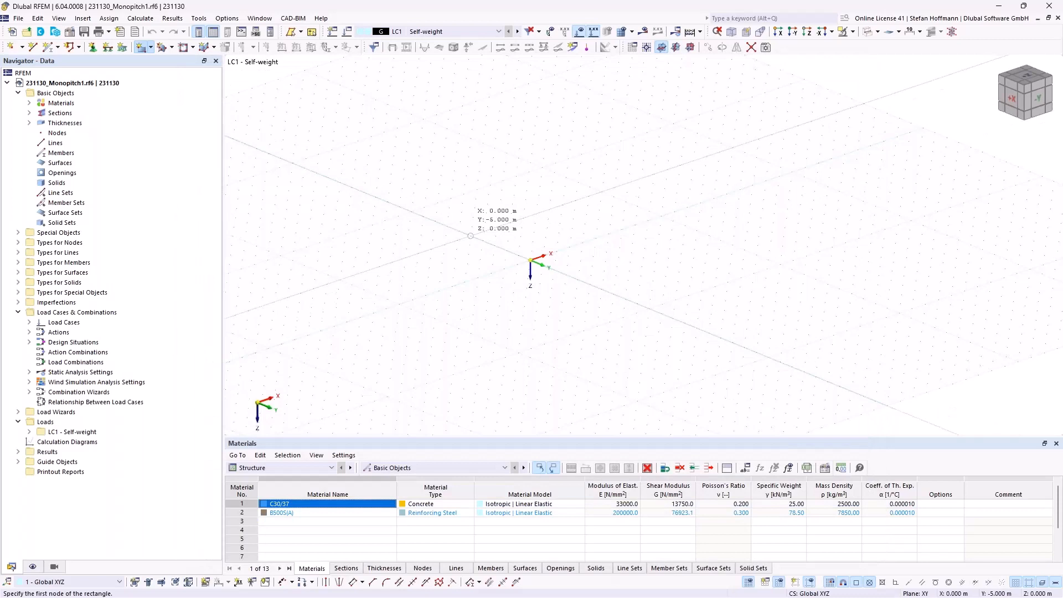
{"action": "left_click", "coordinate": [469, 236]}
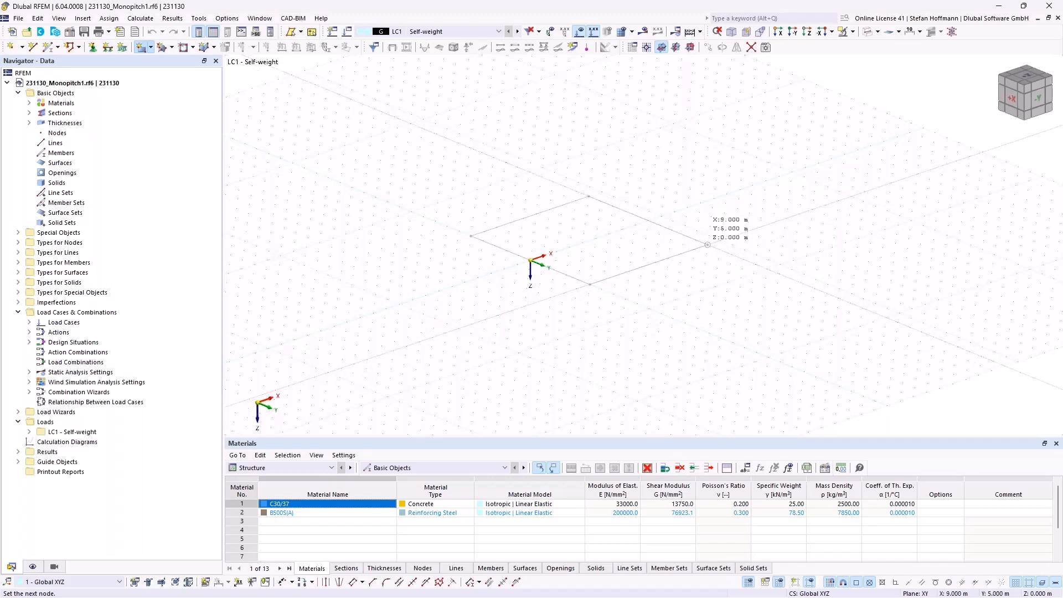
{"action": "key", "text": "Escape"}
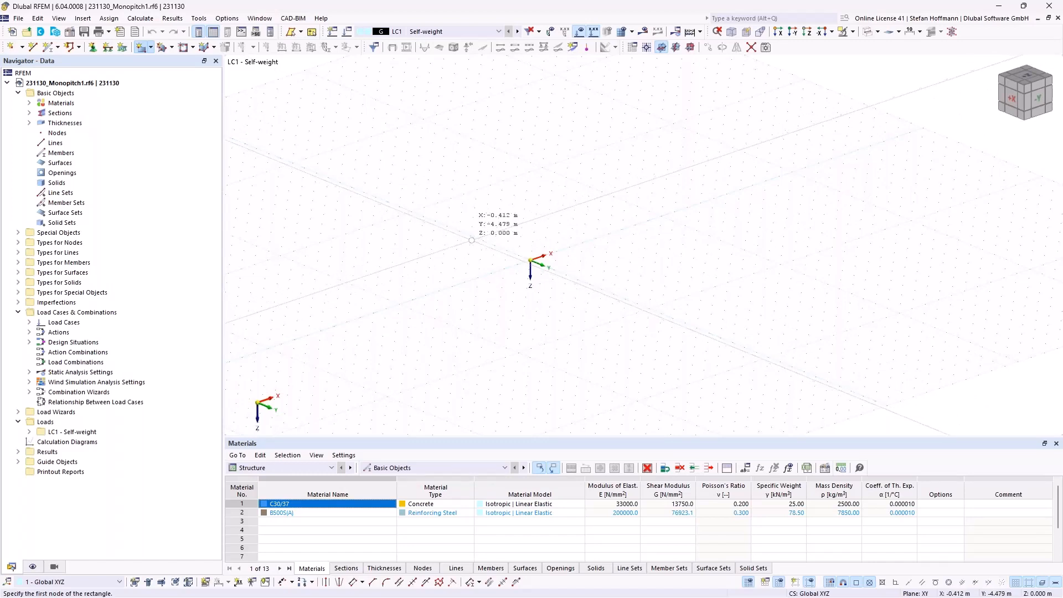
{"action": "left_click", "coordinate": [470, 236]}
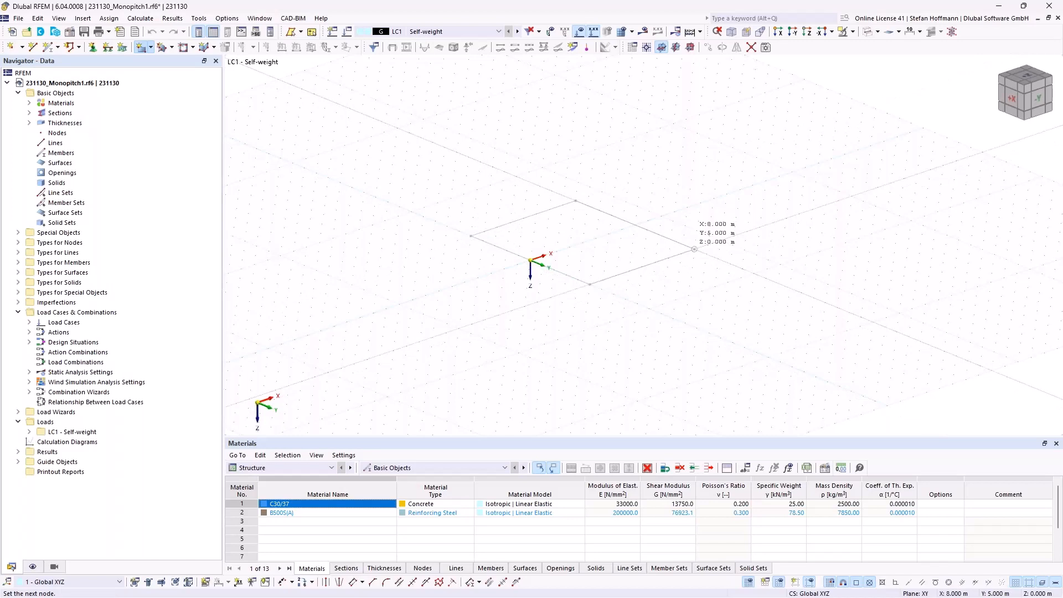
{"action": "left_click", "coordinate": [695, 249]}
Extrude the four floor edge lines into rigid wall surfaces 4 m deep in the global -Z direction.
{"action": "middle_click_drag", "start_coordinate": [568, 277], "coordinate": [556, 294], "text": "ctrl"}
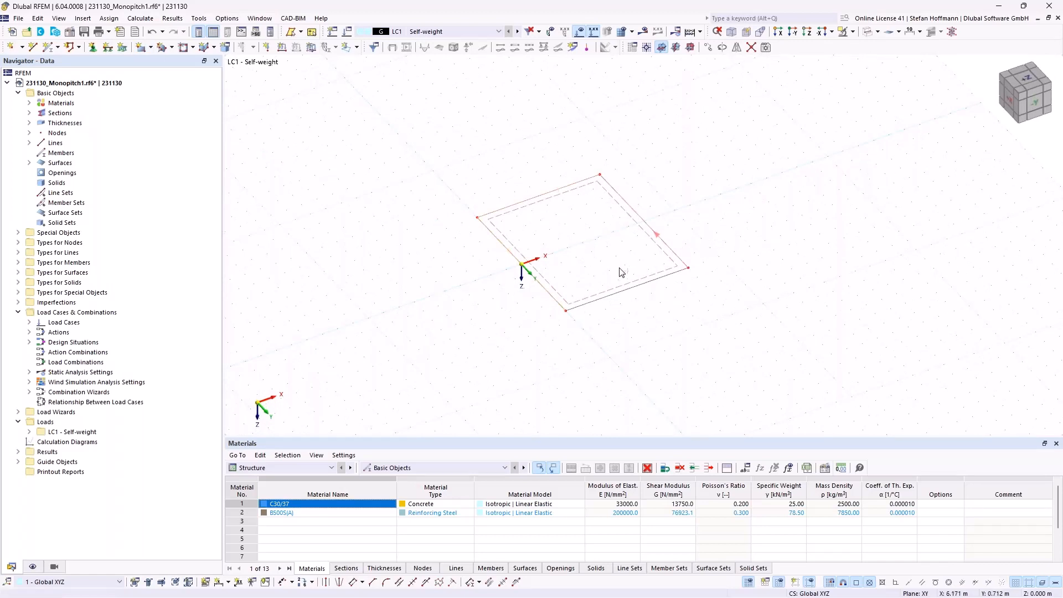
{"action": "right_click", "coordinate": [617, 299]}
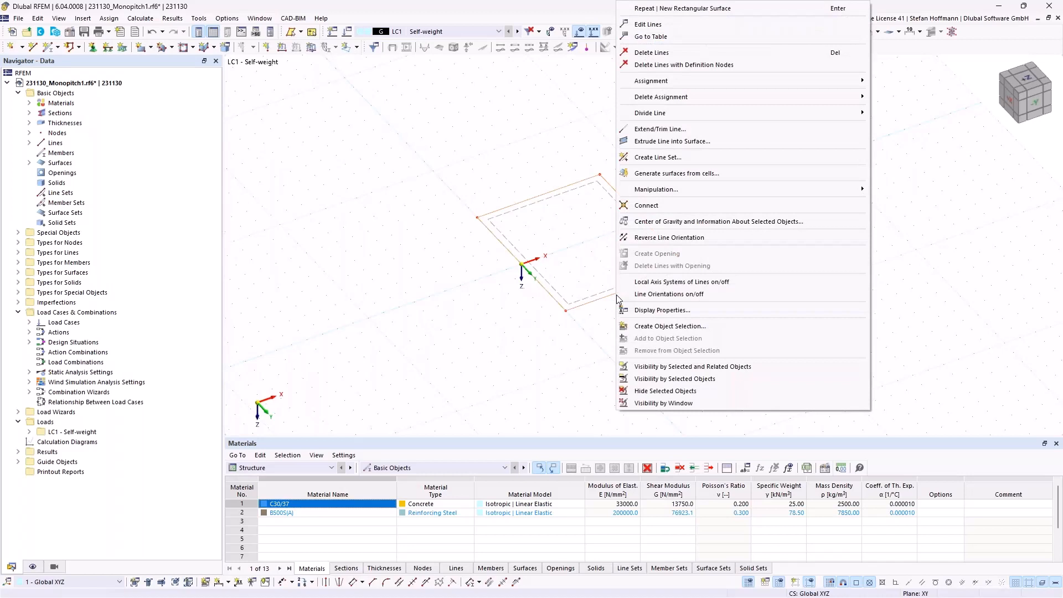
{"action": "left_click", "coordinate": [684, 147]}
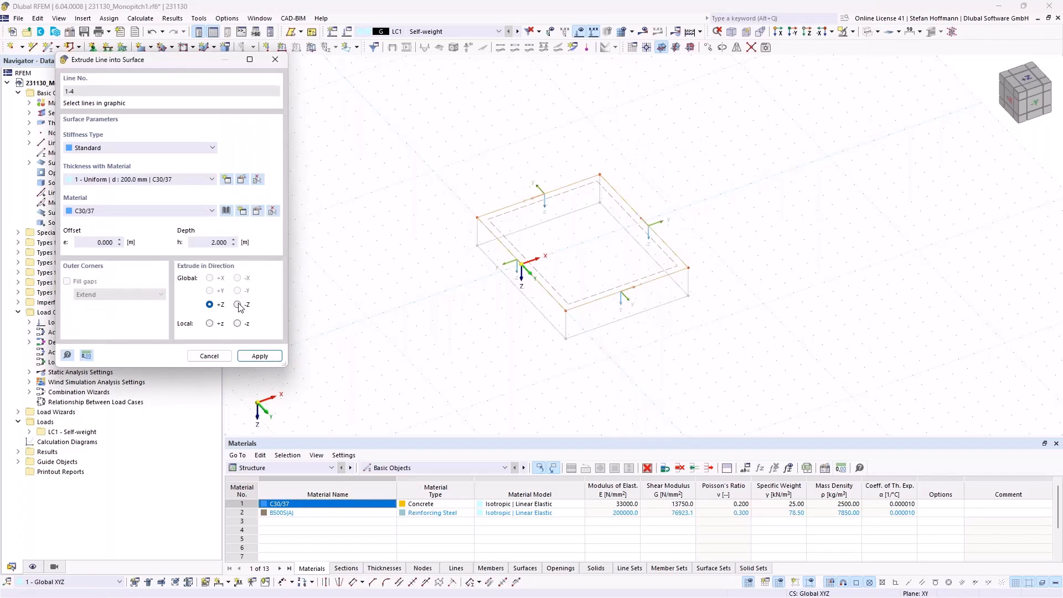
{"action": "left_click", "coordinate": [238, 304]}
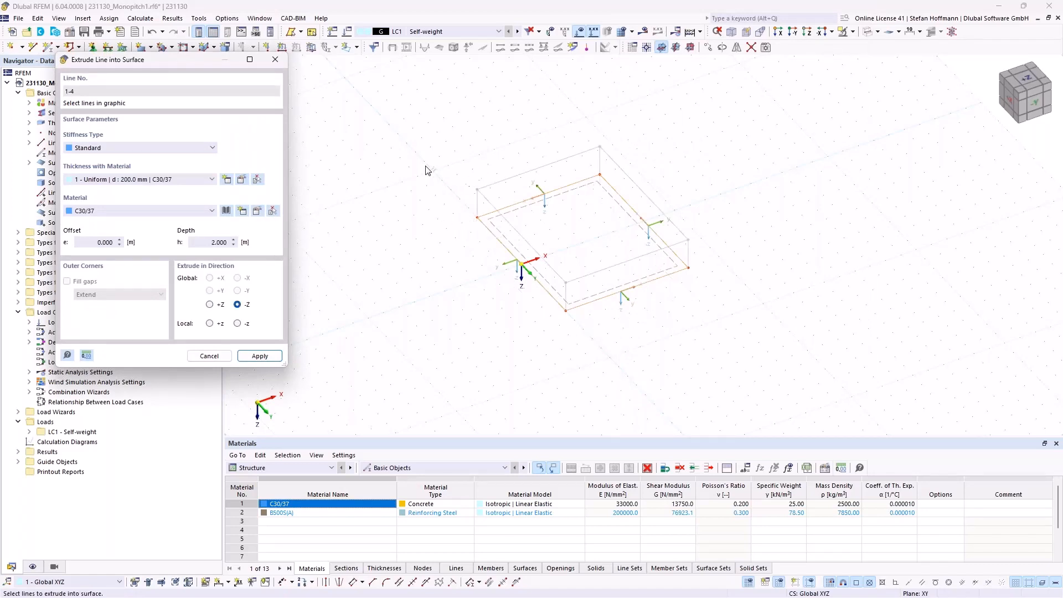
{"action": "left_click", "coordinate": [160, 147]}
{"action": "left_click", "coordinate": [134, 176]}
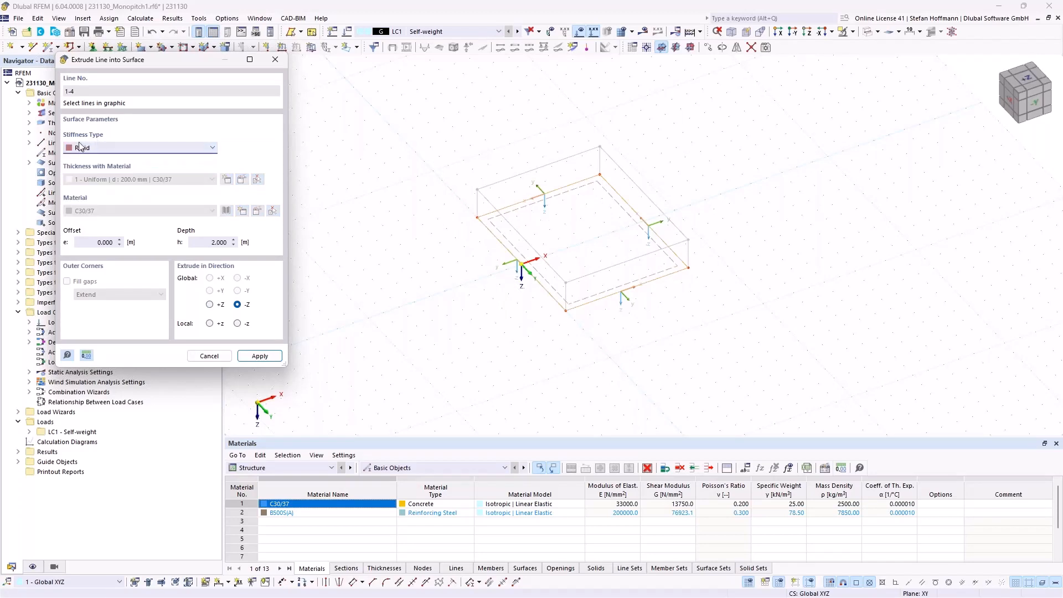
{"action": "double_click", "coordinate": [217, 243]}
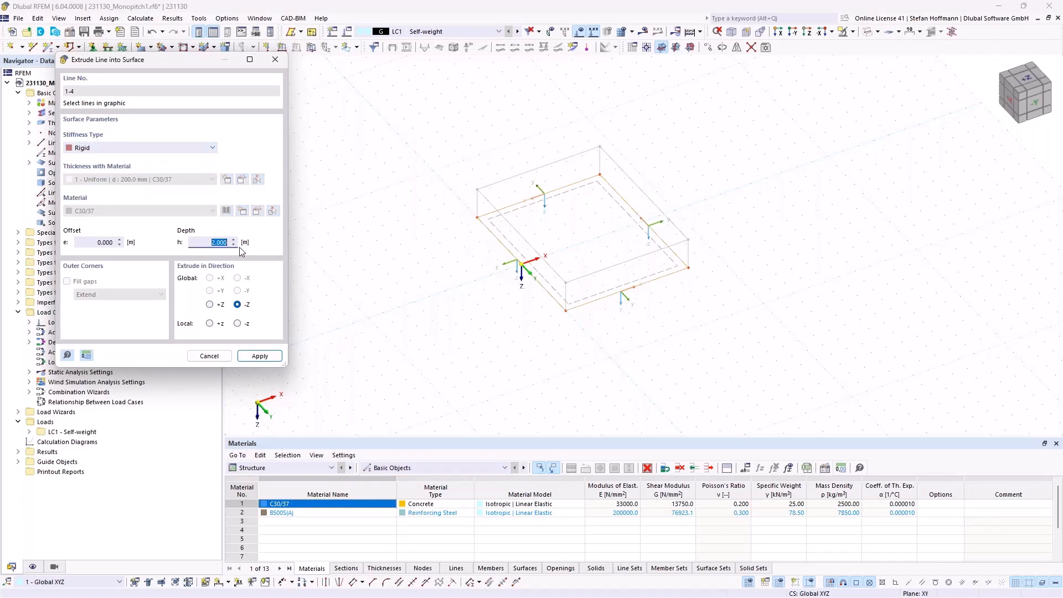
{"action": "type", "text": "4"}
{"action": "left_click", "coordinate": [259, 356]}
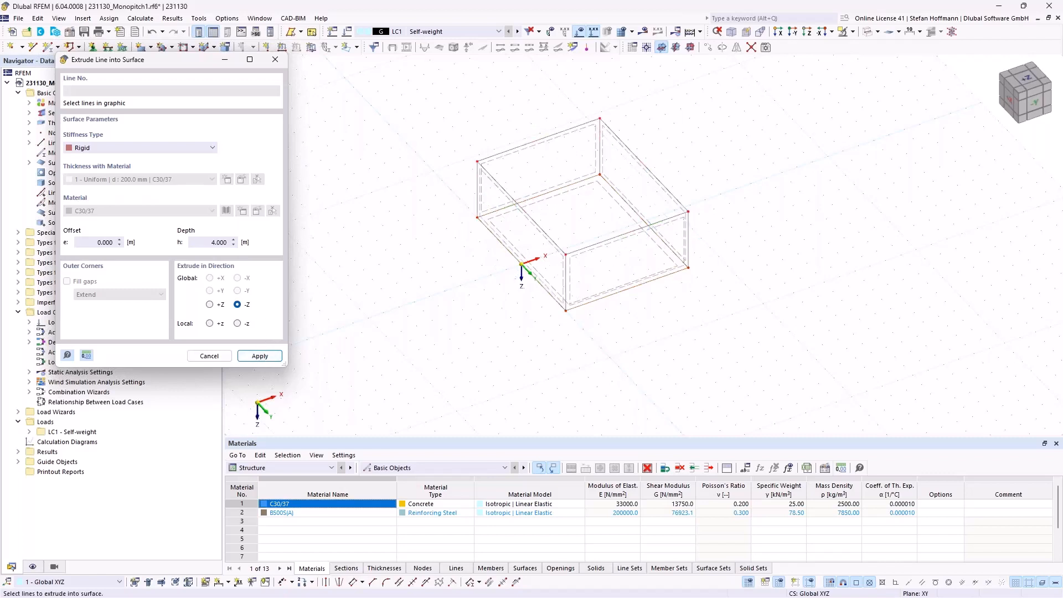
{"action": "key", "text": "Escape"}
Display the model with solid surfaces and copy the floor surface up to the top corners of the walls as a roof.
{"action": "middle_click_drag", "start_coordinate": [347, 181], "coordinate": [396, 208]}
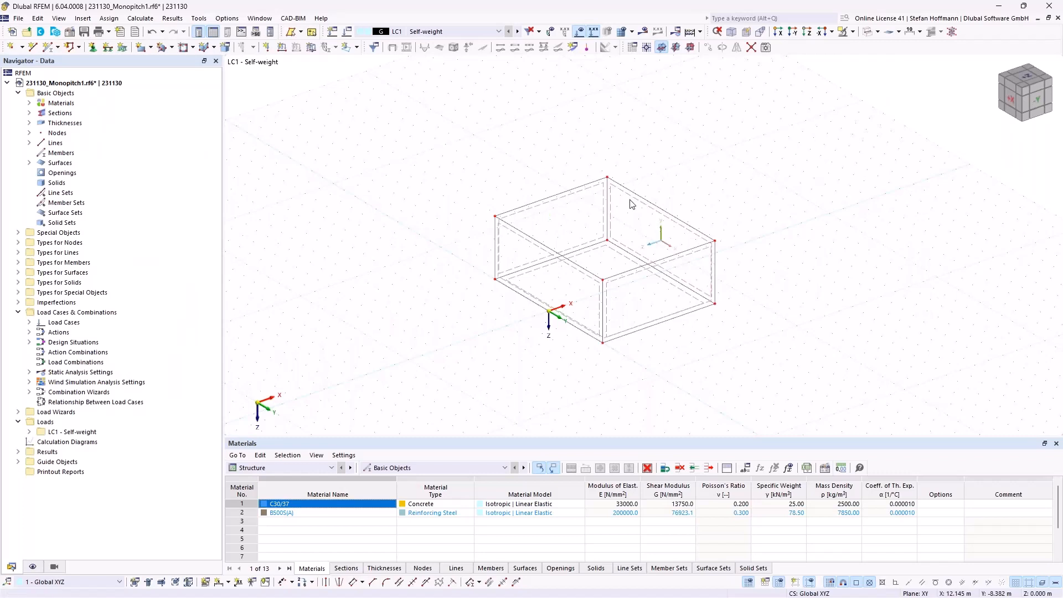
{"action": "scroll", "coordinate": [629, 204], "scroll_direction": "up", "scroll_amount": 3}
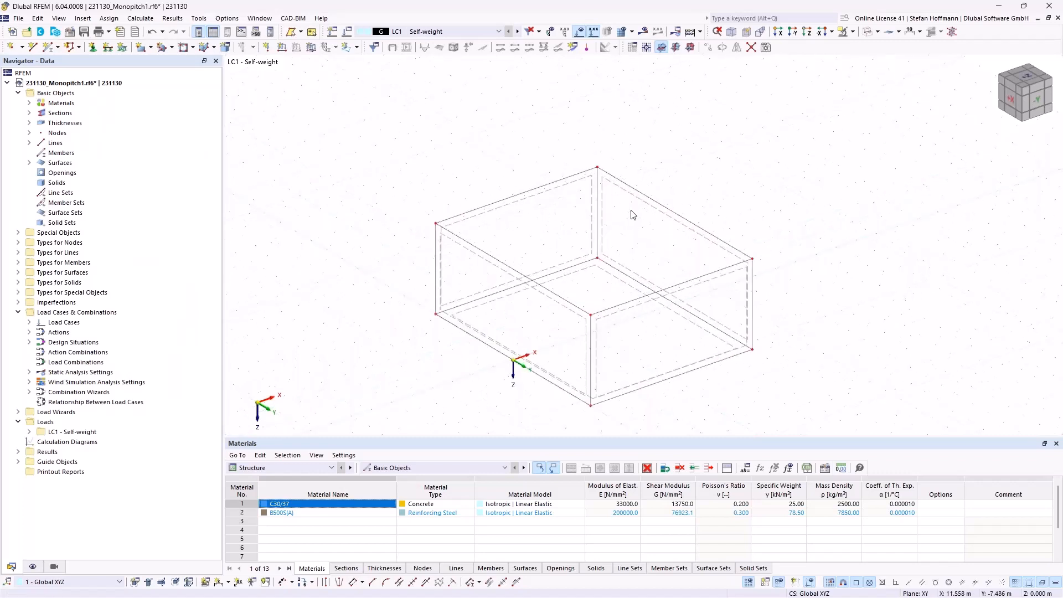
{"action": "left_click", "coordinate": [868, 32]}
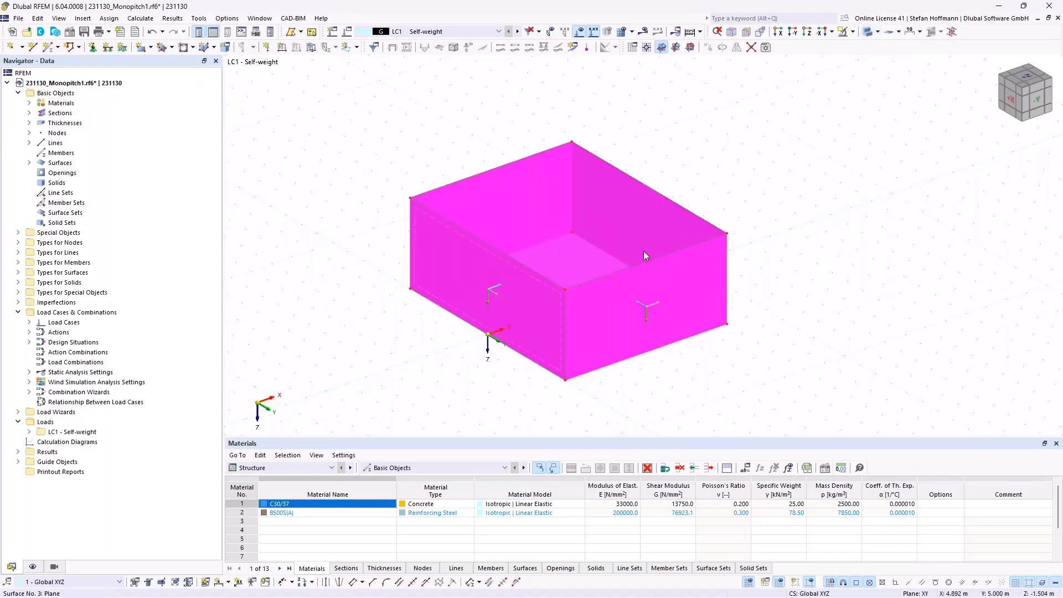
{"action": "middle_click_drag", "start_coordinate": [749, 261], "coordinate": [592, 247], "text": "ctrl"}
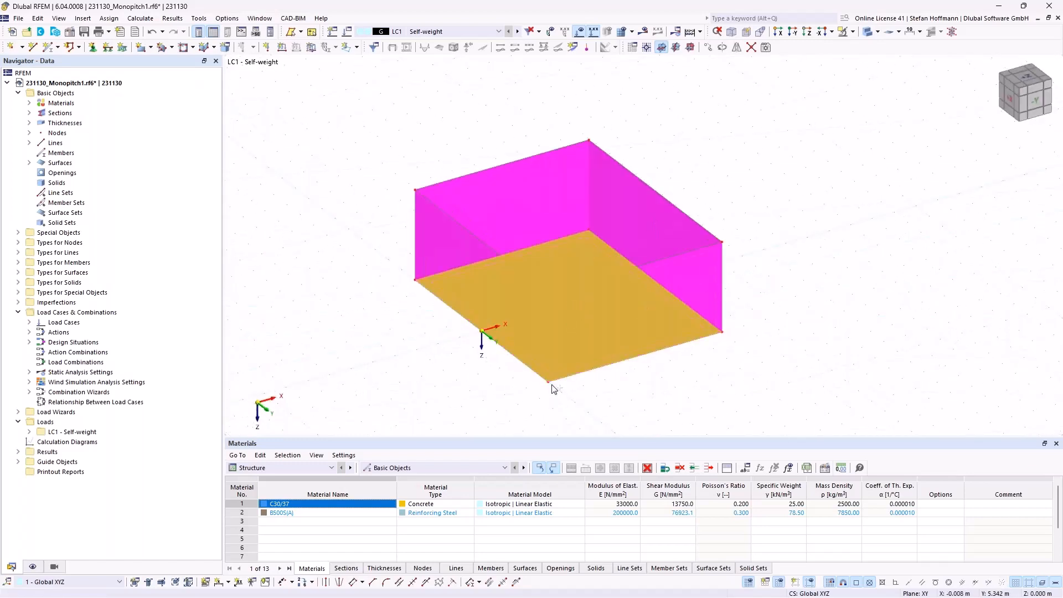
{"action": "left_click", "coordinate": [414, 189]}
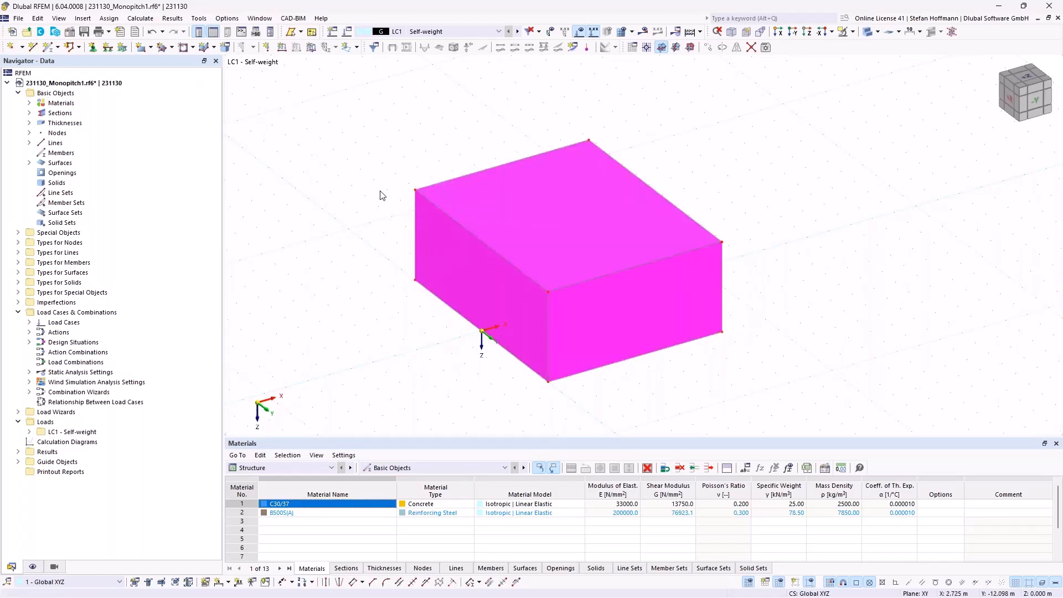
Select the floor with its boundary lines and assign hinged line supports to lines 1-4.
{"action": "middle_click_drag", "start_coordinate": [430, 255], "coordinate": [396, 191], "text": "ctrl"}
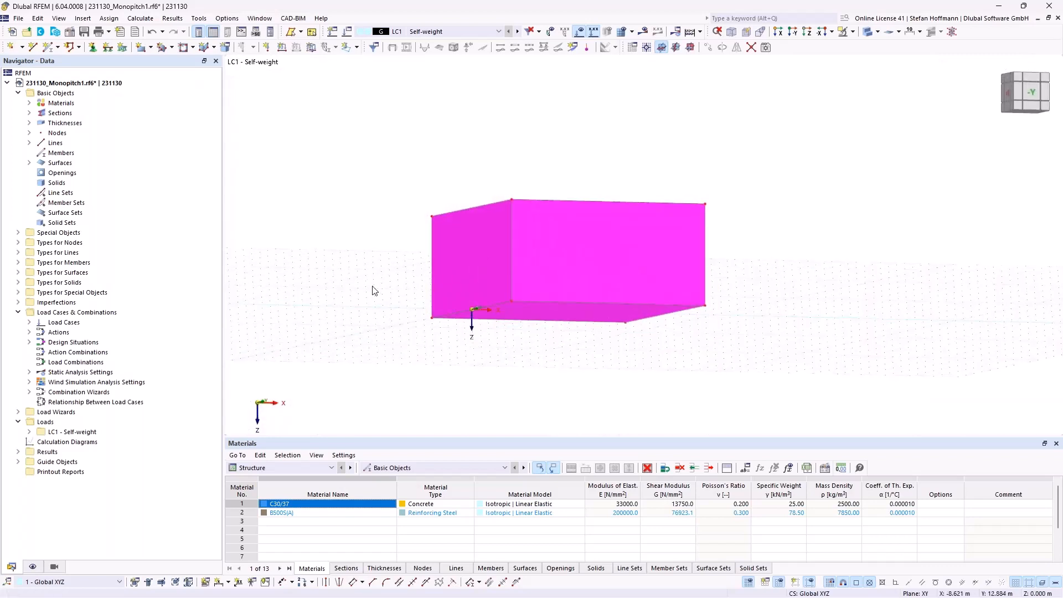
{"action": "left_click_drag", "start_coordinate": [366, 284], "coordinate": [770, 371]}
{"action": "middle_click_drag", "start_coordinate": [662, 331], "coordinate": [668, 355], "text": "ctrl"}
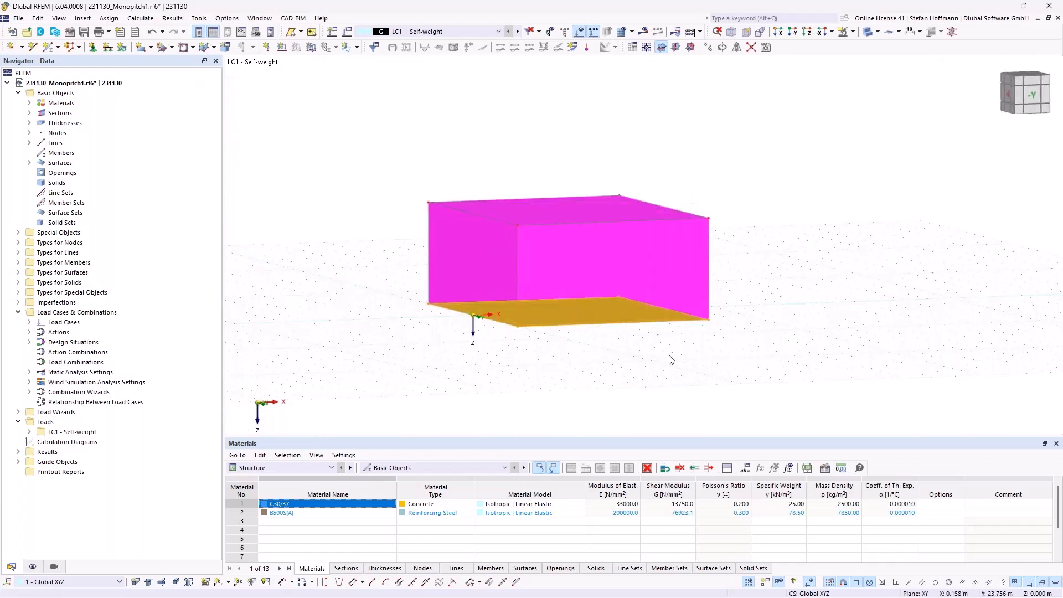
{"action": "left_click", "coordinate": [107, 50]}
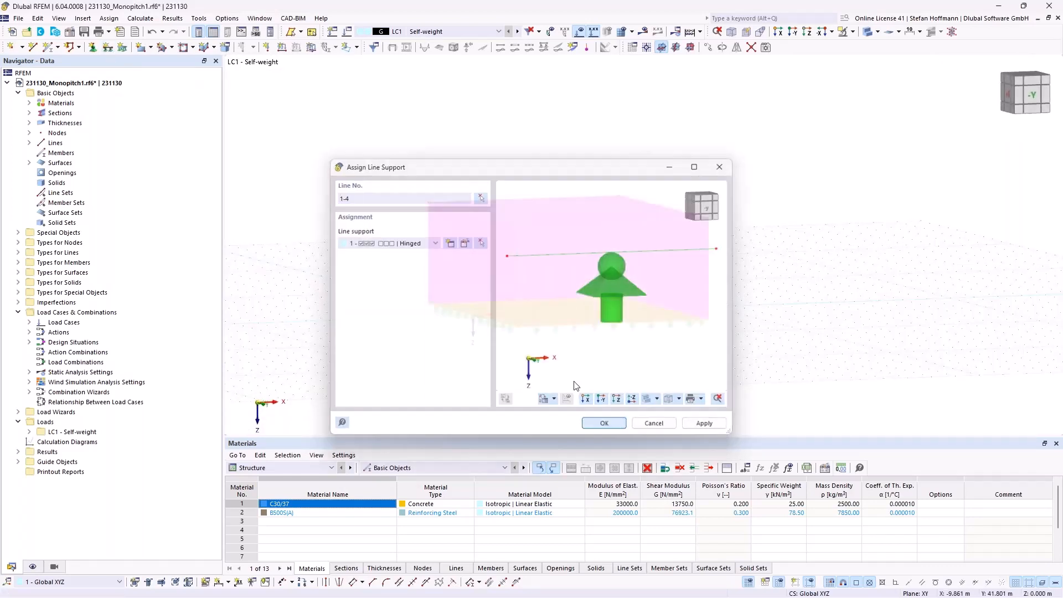
{"action": "left_click", "coordinate": [615, 424]}
Start a chamfer of the roof surface and set its rotation angle to 5.01 degrees (8.77 %).
{"action": "middle_click_drag", "start_coordinate": [593, 339], "coordinate": [605, 394], "text": "ctrl"}
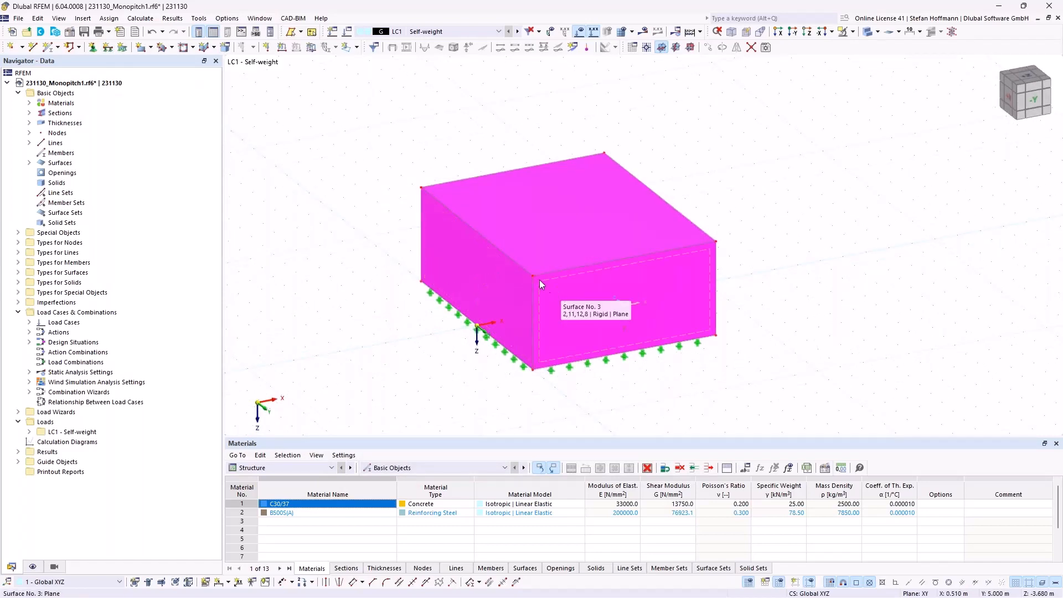
{"action": "middle_click_drag", "start_coordinate": [539, 280], "coordinate": [491, 235], "text": "ctrl"}
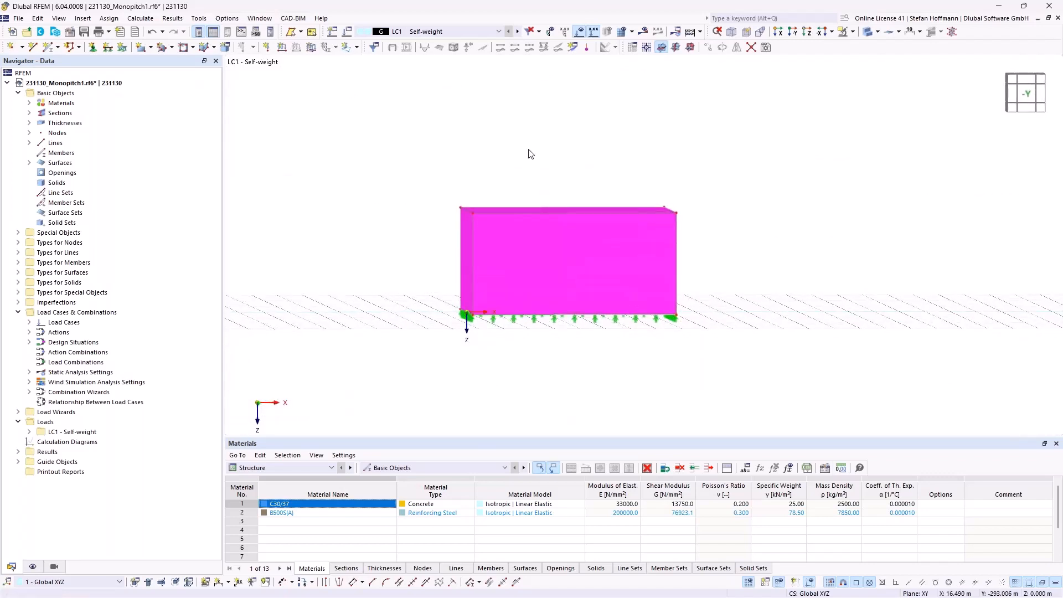
{"action": "middle_click_drag", "start_coordinate": [528, 148], "coordinate": [499, 227], "text": "ctrl"}
{"action": "left_click", "coordinate": [570, 210]}
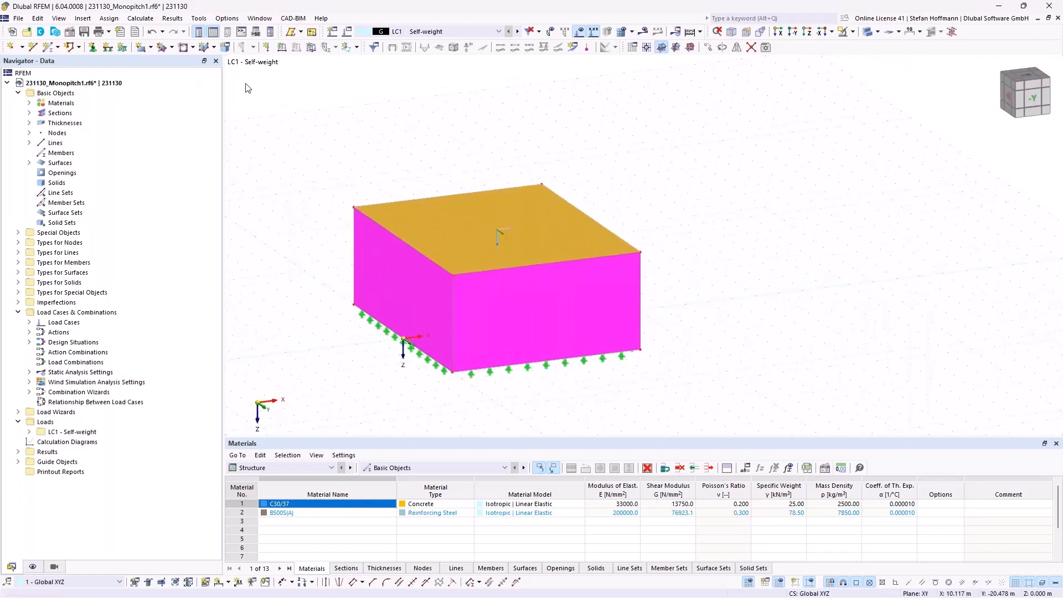
{"action": "left_click", "coordinate": [37, 17]}
{"action": "mouse_move", "coordinate": [102, 168]}
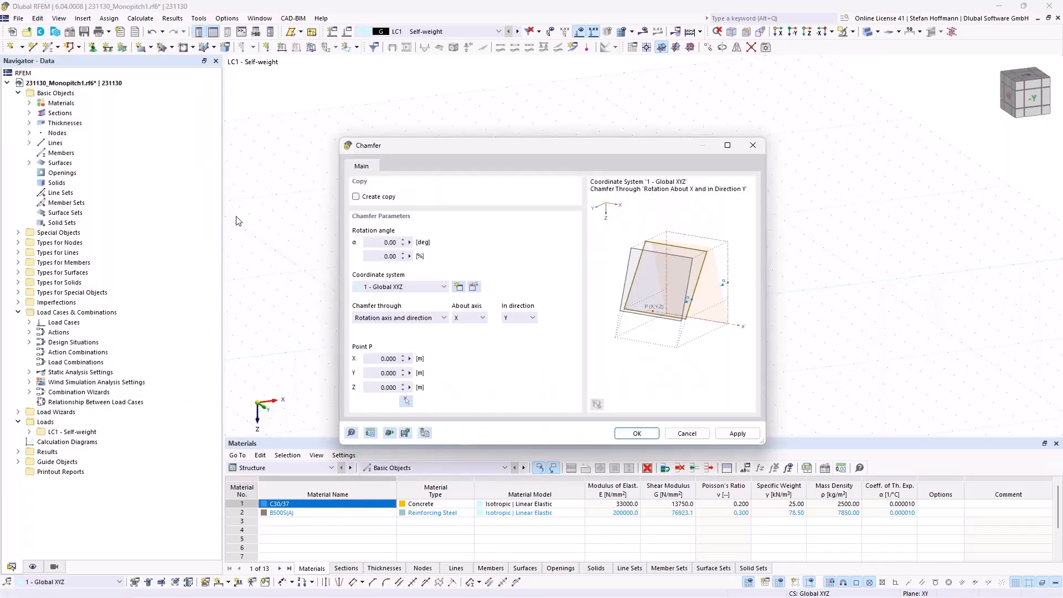
{"action": "left_click", "coordinate": [396, 242]}
{"action": "key", "text": "Tab"}
{"action": "left_click_drag", "start_coordinate": [503, 148], "coordinate": [746, 115]}
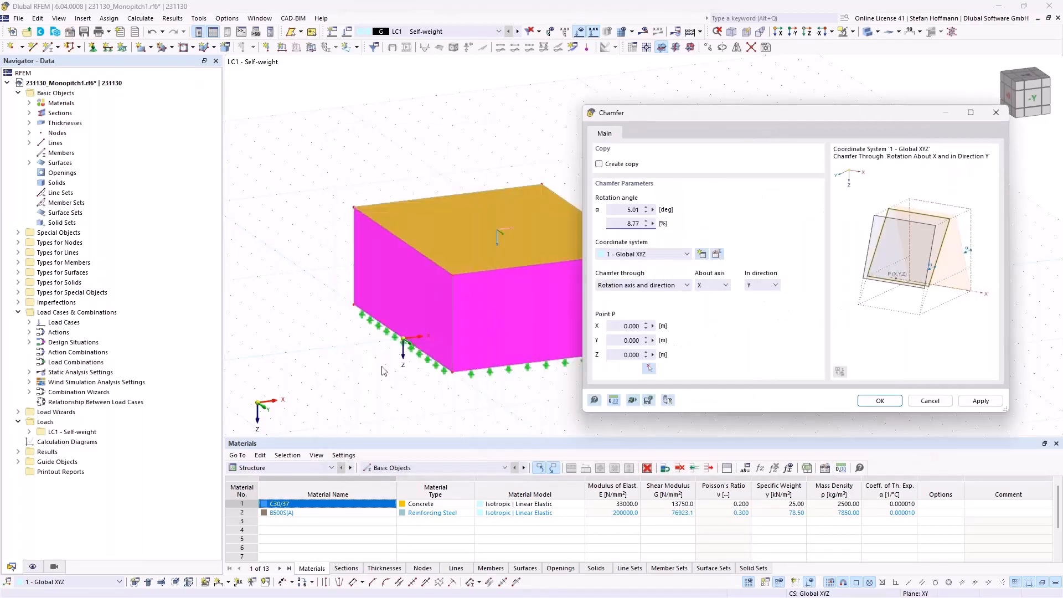
Chamfer the roof about the Y axis in direction Z through the wall's top corner at (0, 5, -4) m.
{"action": "left_click", "coordinate": [725, 285]}
{"action": "left_click", "coordinate": [725, 304]}
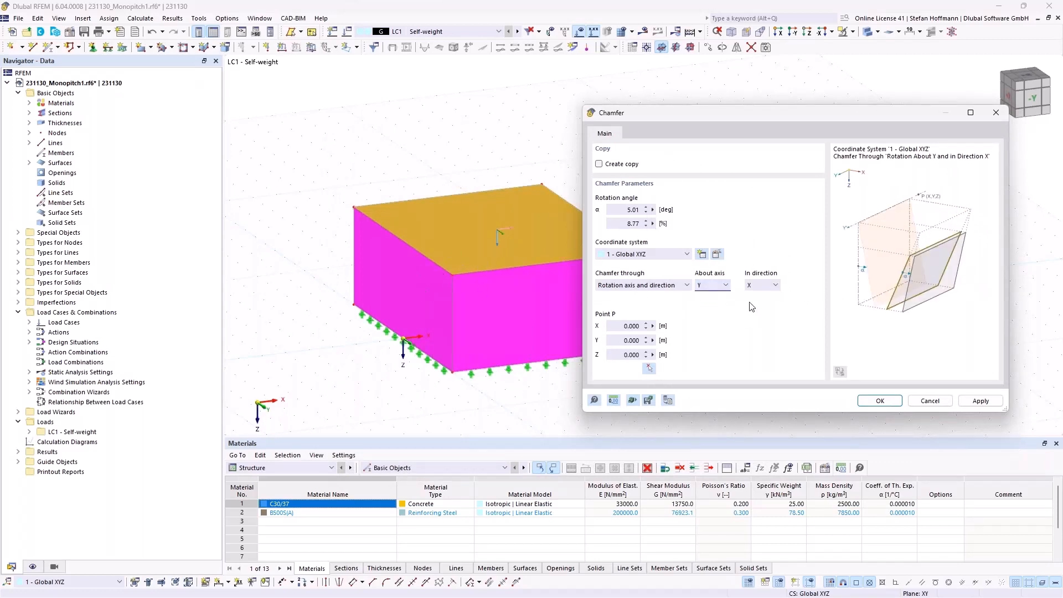
{"action": "left_click", "coordinate": [773, 286]}
{"action": "left_click", "coordinate": [763, 304]}
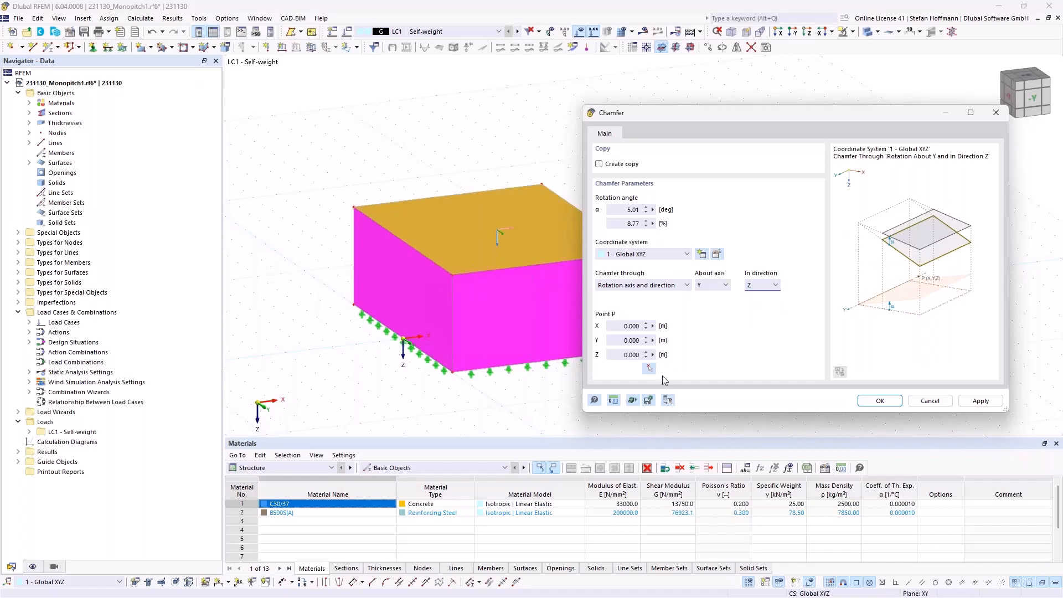
{"action": "left_click", "coordinate": [649, 368]}
{"action": "left_click", "coordinate": [452, 272]}
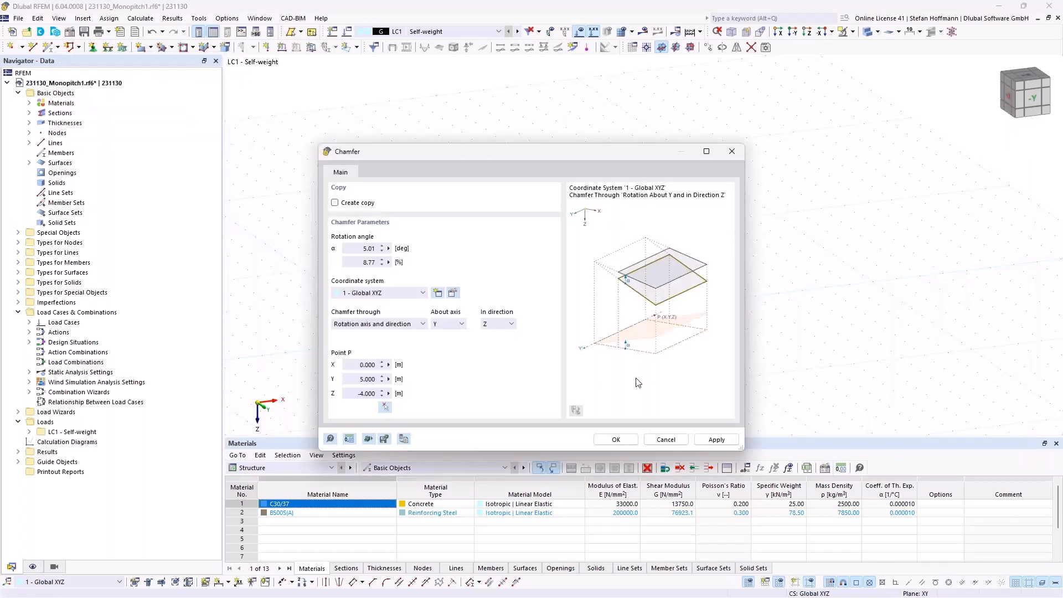
{"action": "left_click", "coordinate": [615, 440]}
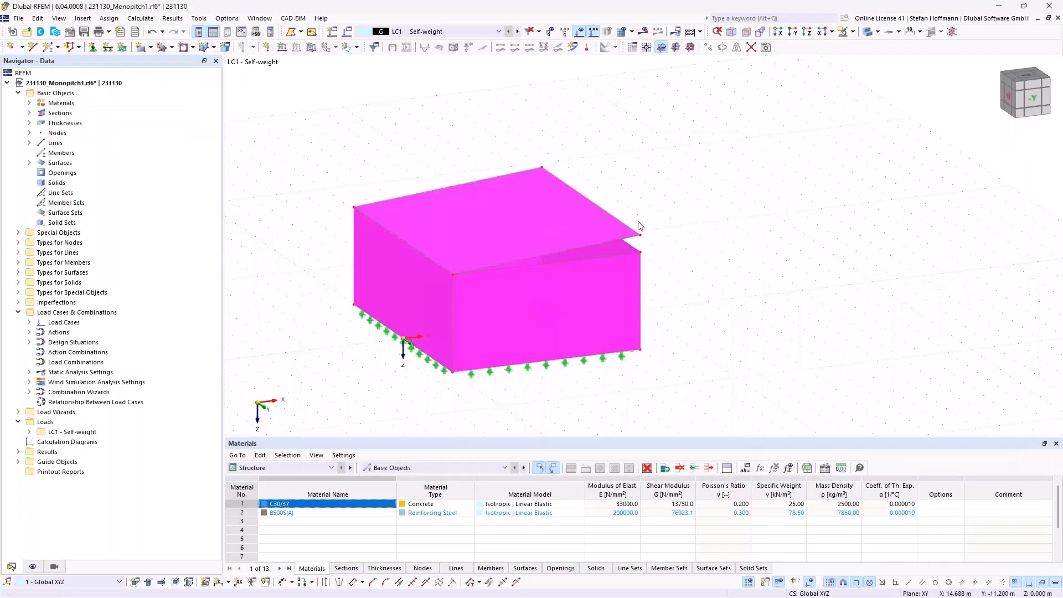
{"action": "middle_click_drag", "start_coordinate": [674, 232], "coordinate": [597, 207], "text": "ctrl"}
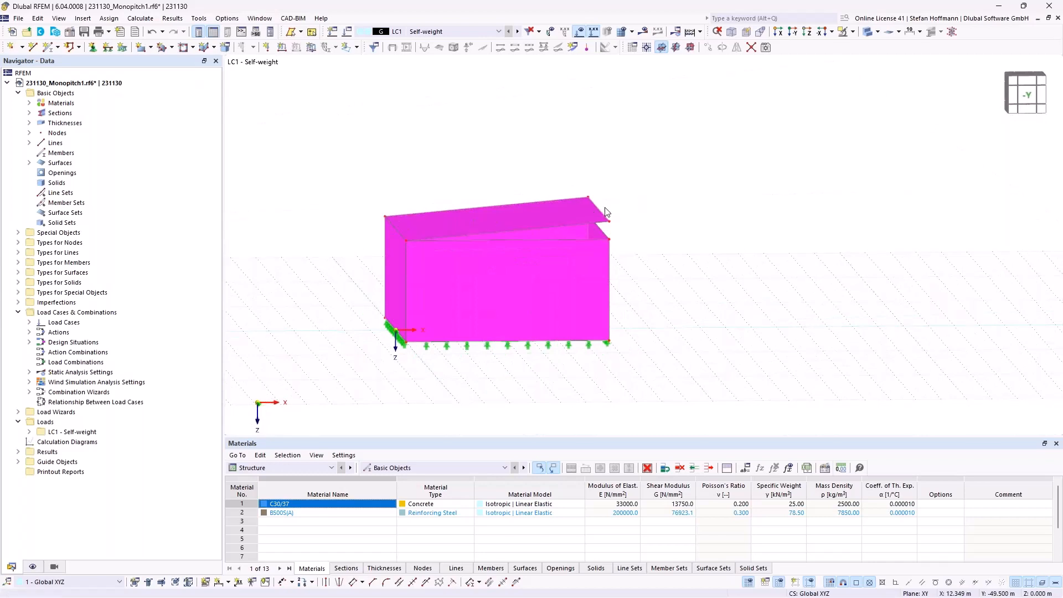
Move the top corners of the wall at X = 8 m vertically by -0.701 m in Z to meet the sloped roof.
{"action": "mouse_move", "coordinate": [605, 231]}
{"action": "middle_mouse_down", "text": "ctrl"}
{"action": "mouse_move", "coordinate": [622, 239]}
{"action": "mouse_move", "coordinate": [594, 231]}
{"action": "middle_mouse_up", "text": "ctrl"}
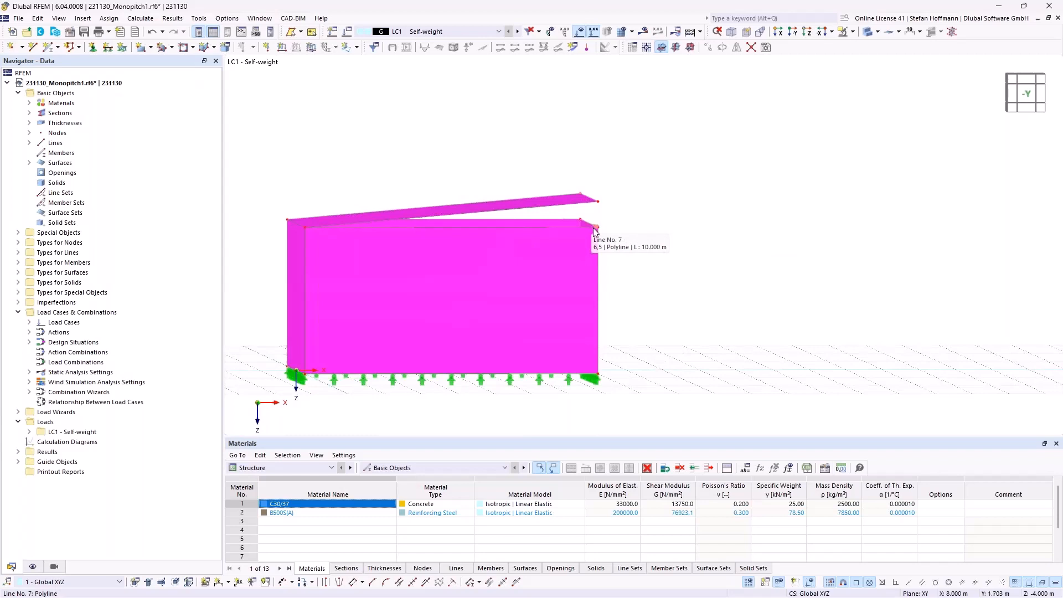
{"action": "left_click", "coordinate": [498, 202]}
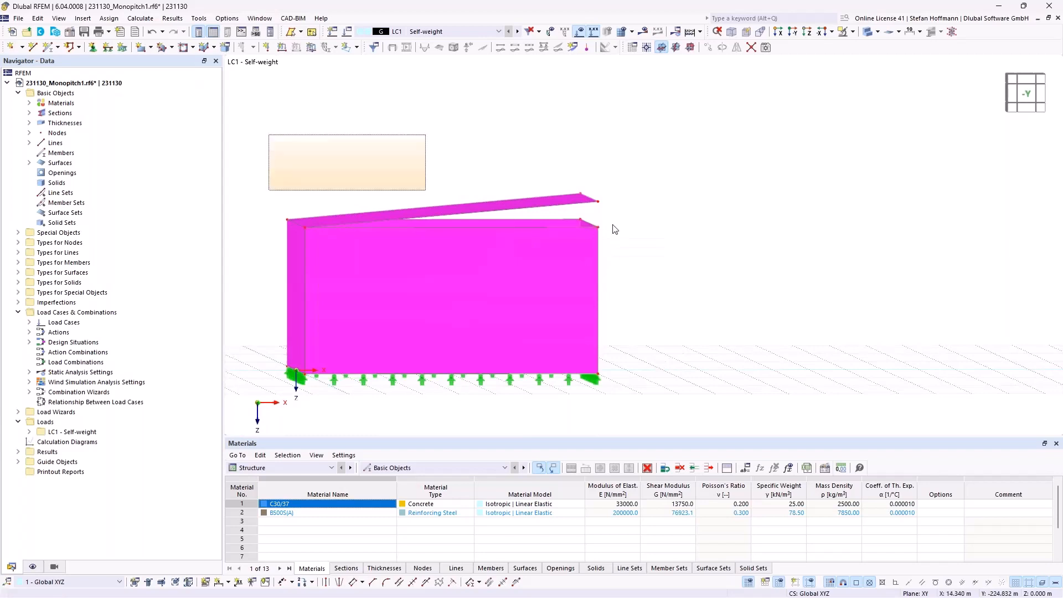
{"action": "left_click", "coordinate": [642, 249]}
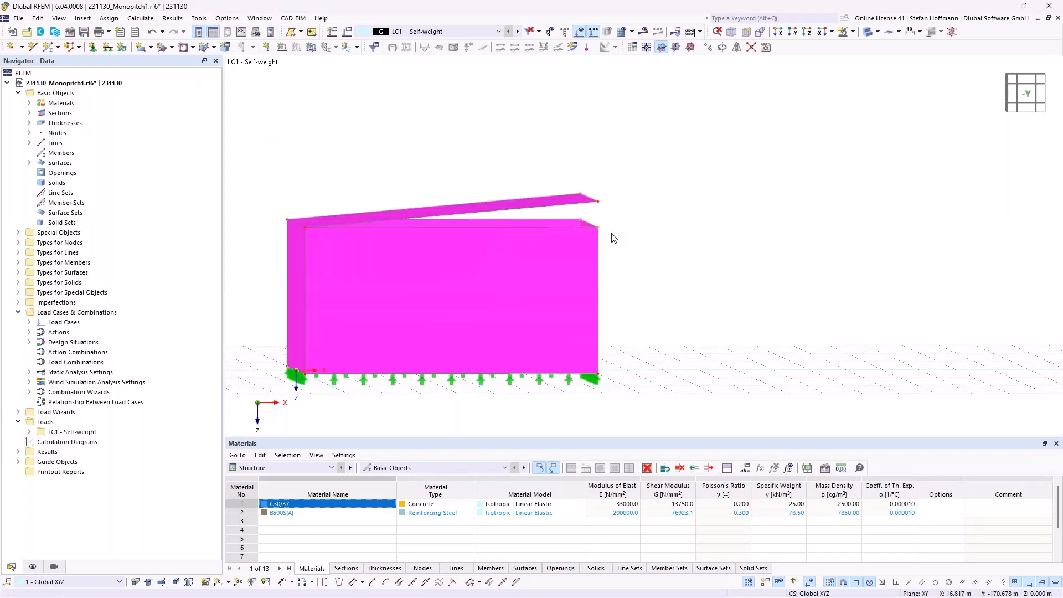
{"action": "left_click_drag", "start_coordinate": [598, 228], "coordinate": [598, 202]}
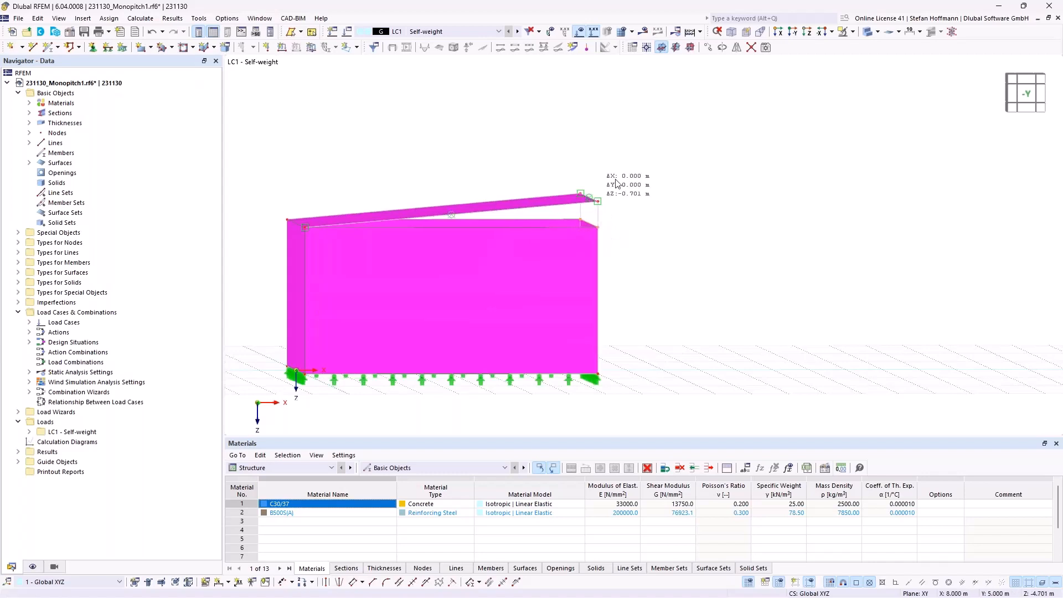
{"action": "middle_click_drag", "start_coordinate": [616, 182], "coordinate": [505, 192], "text": "ctrl"}
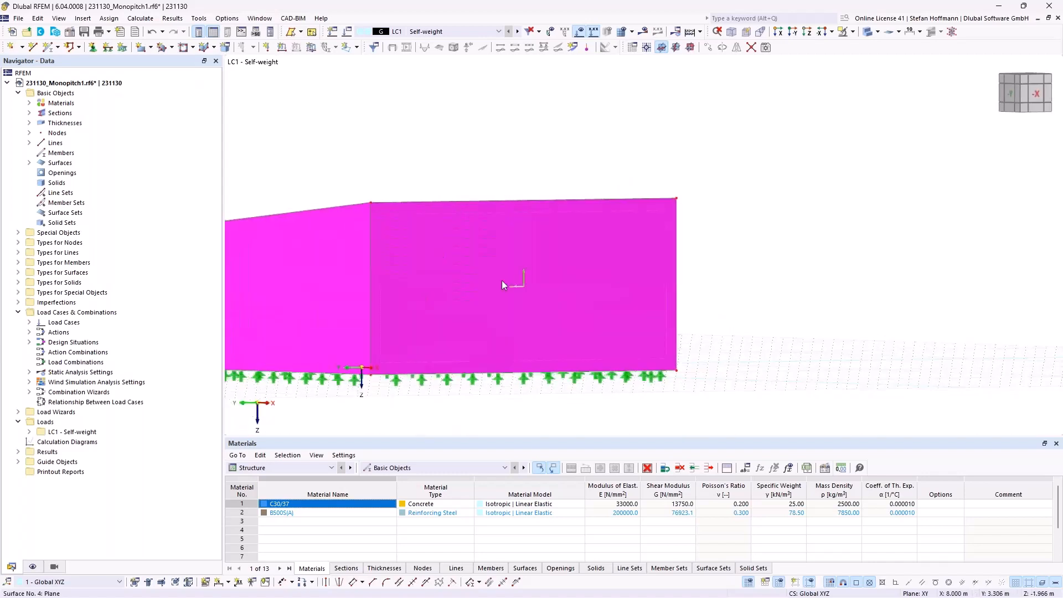
Display the building model as a wireframe and view it obliquely from above.
{"action": "left_click", "coordinate": [866, 31]}
{"action": "left_click", "coordinate": [866, 32]}
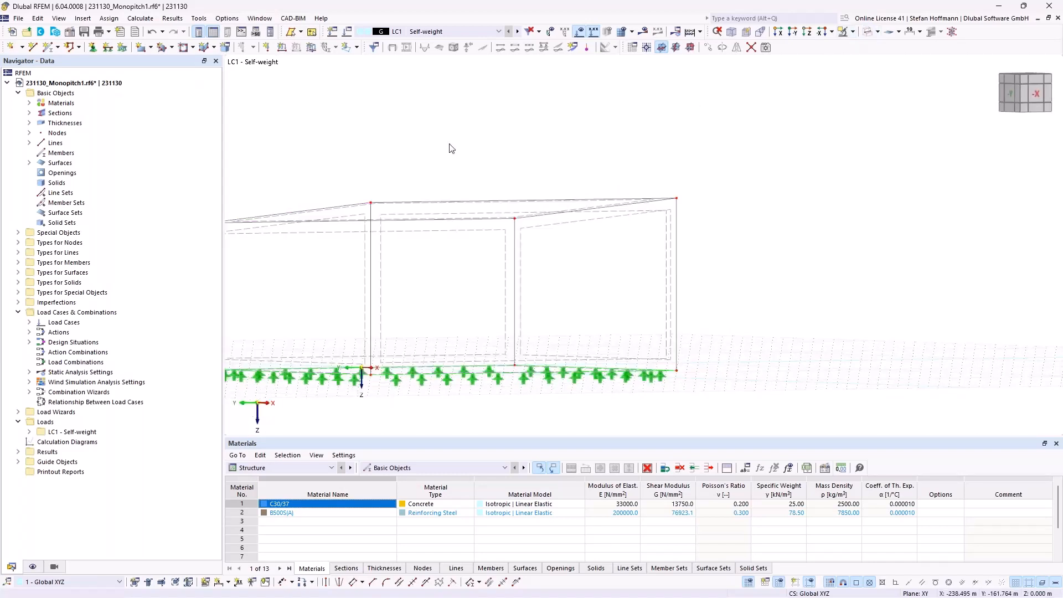
{"action": "middle_click_drag", "start_coordinate": [289, 159], "coordinate": [486, 235], "text": "ctrl"}
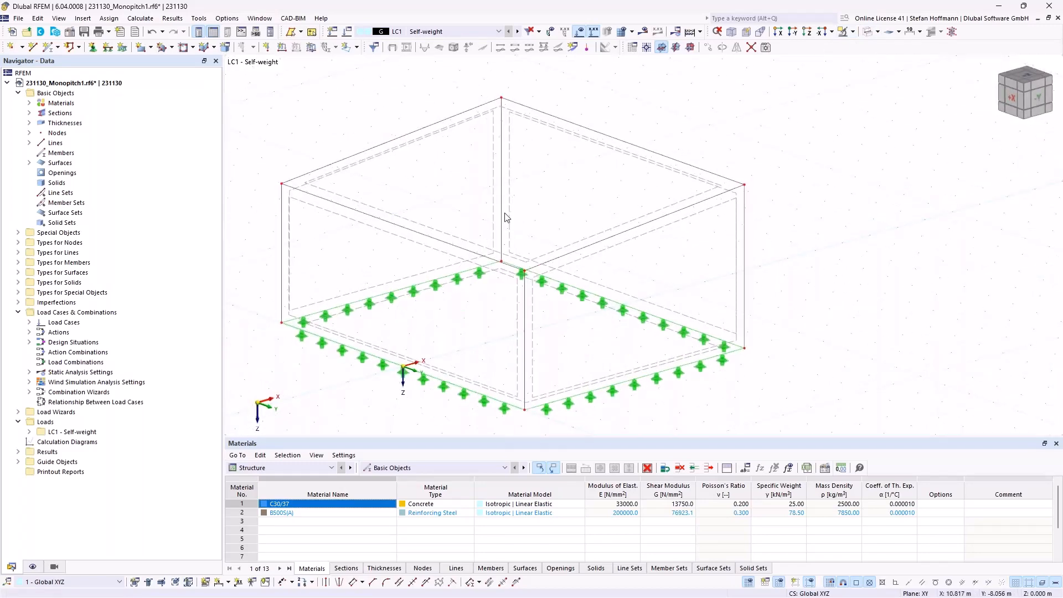
{"action": "scroll", "coordinate": [505, 215], "scroll_direction": "down", "scroll_amount": 2}
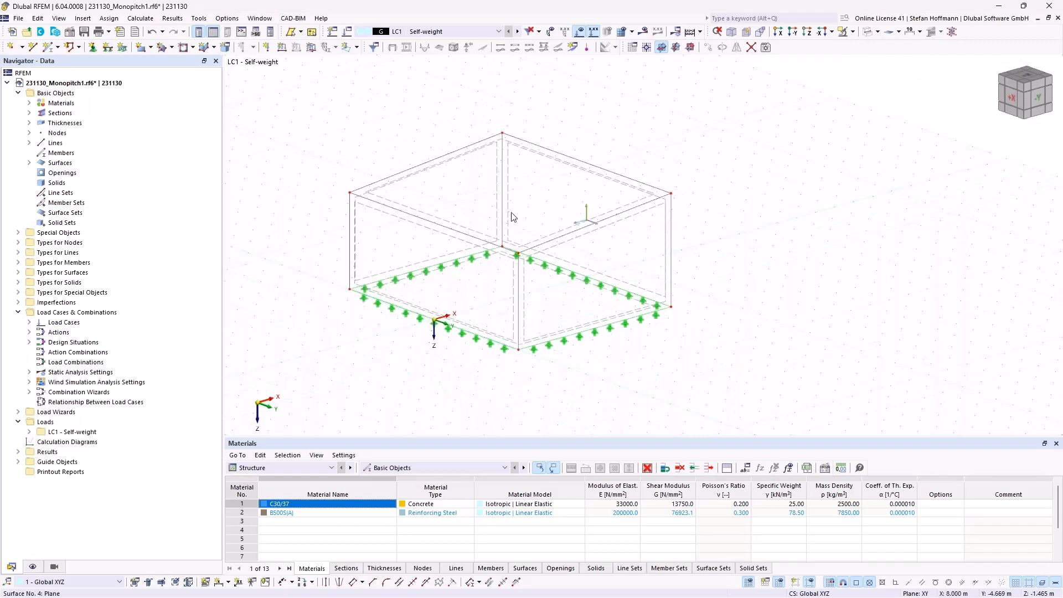
{"action": "middle_click_drag", "start_coordinate": [513, 218], "coordinate": [474, 224], "text": "ctrl"}
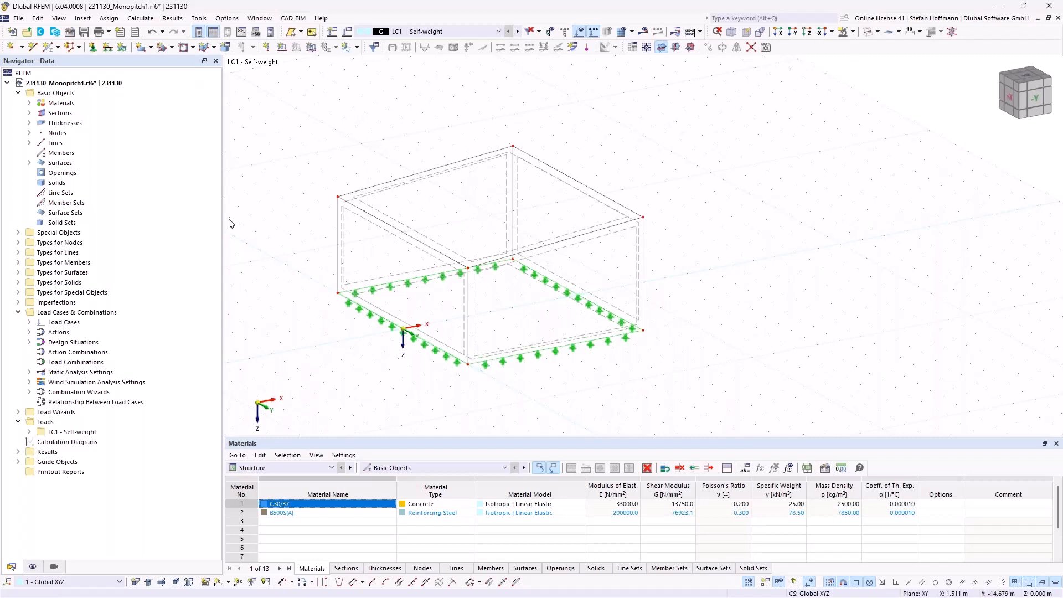
Create a new wind load with the load wizard, using the type Flat/monopitch roof.
{"action": "left_click", "coordinate": [18, 412]}
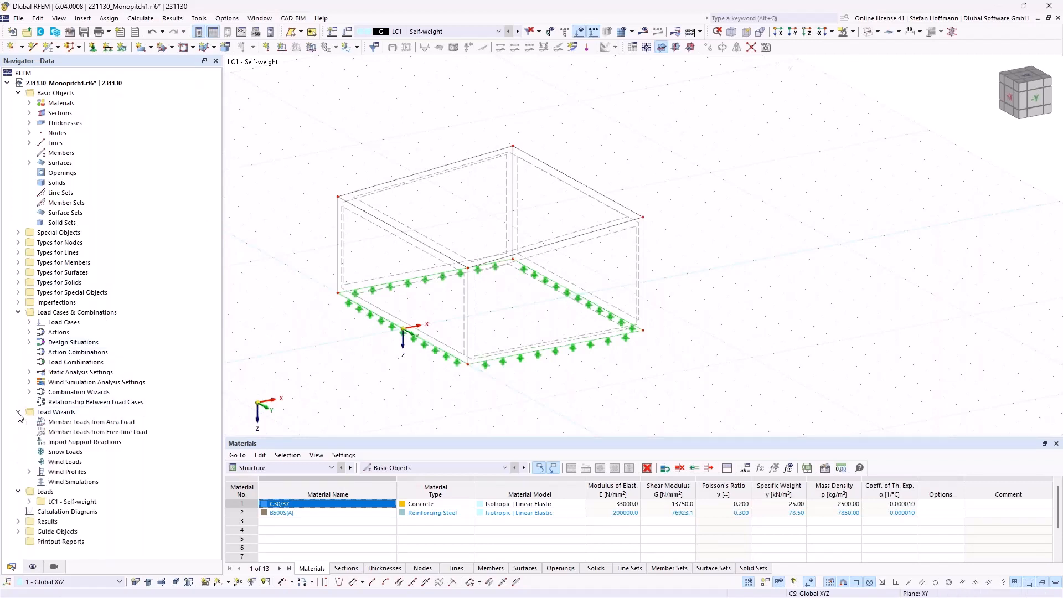
{"action": "right_click", "coordinate": [64, 461]}
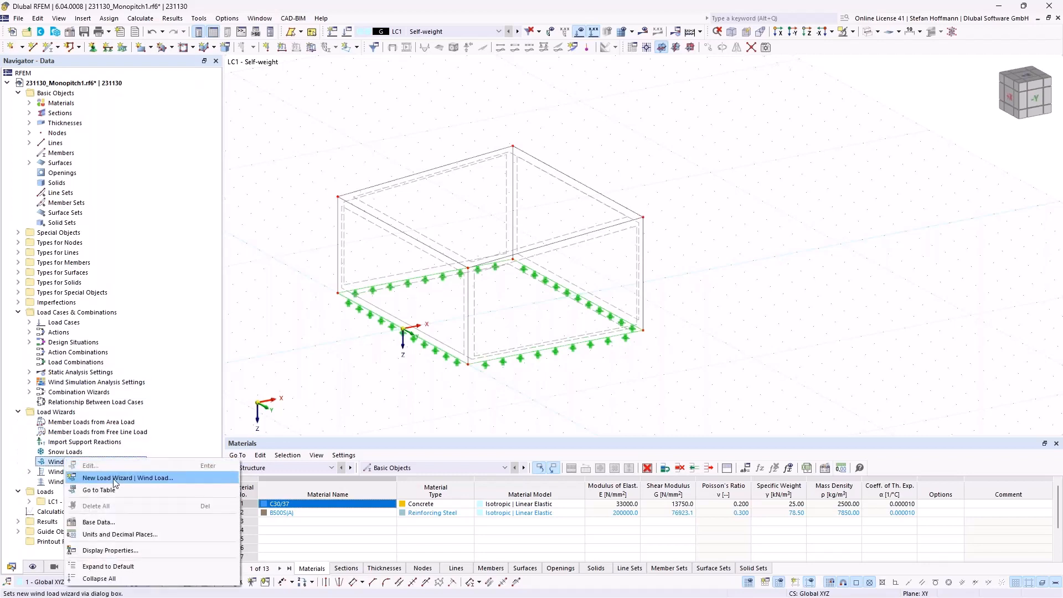
{"action": "left_click", "coordinate": [100, 470]}
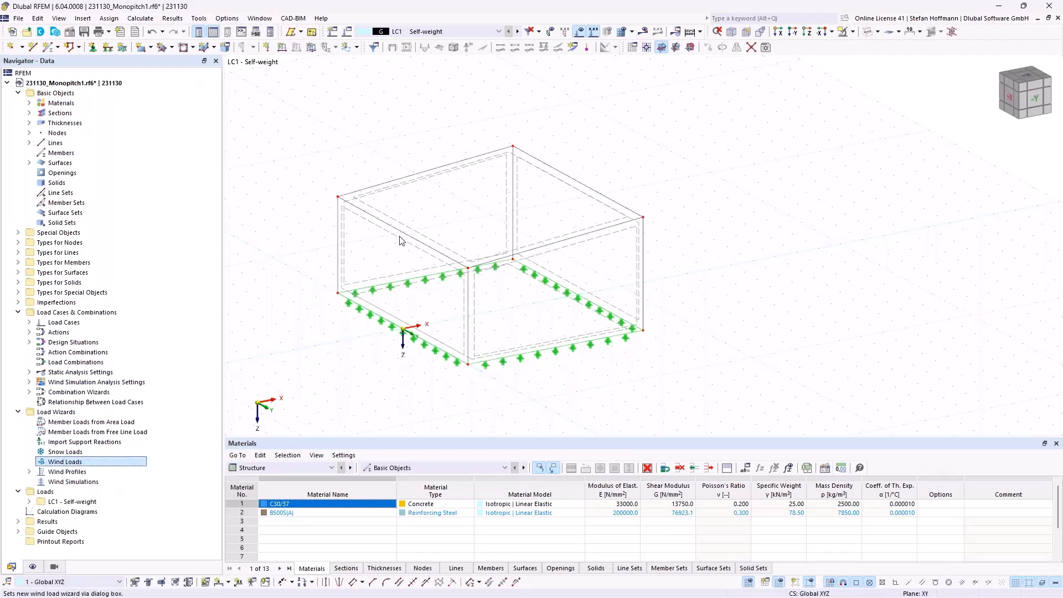
{"action": "left_click", "coordinate": [419, 147]}
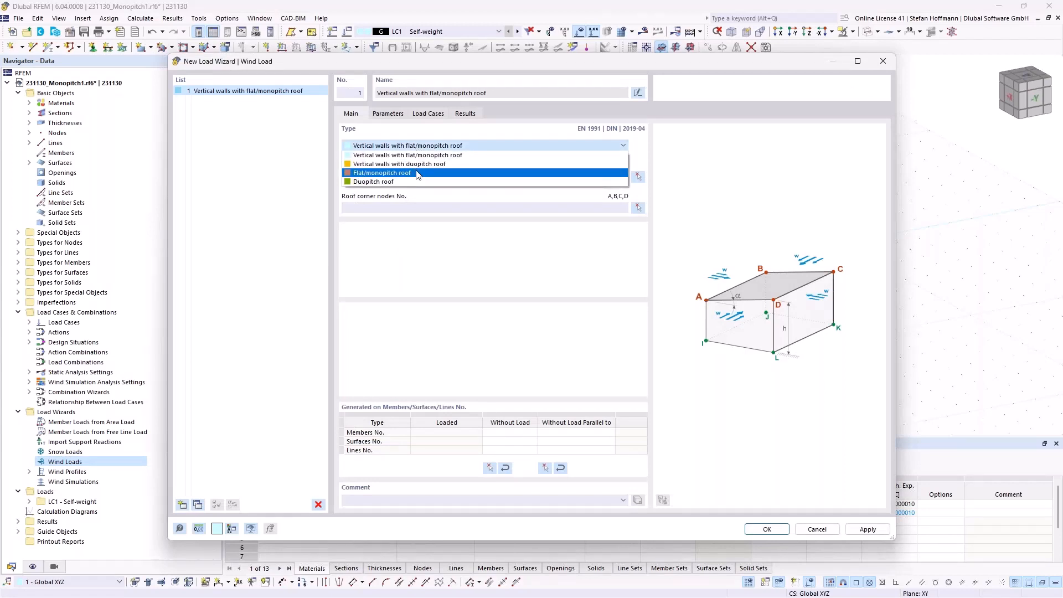
{"action": "left_click", "coordinate": [418, 173]}
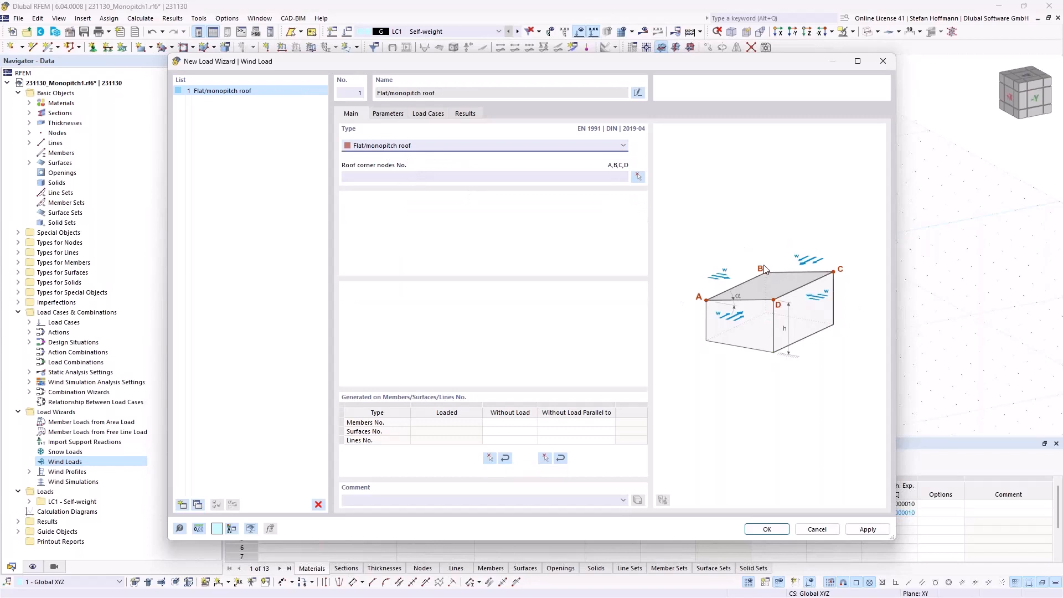
Assign nodes 7-9 and 11 as the wind load's roof corners, starting with the two at the low edge.
{"action": "left_click", "coordinate": [638, 176]}
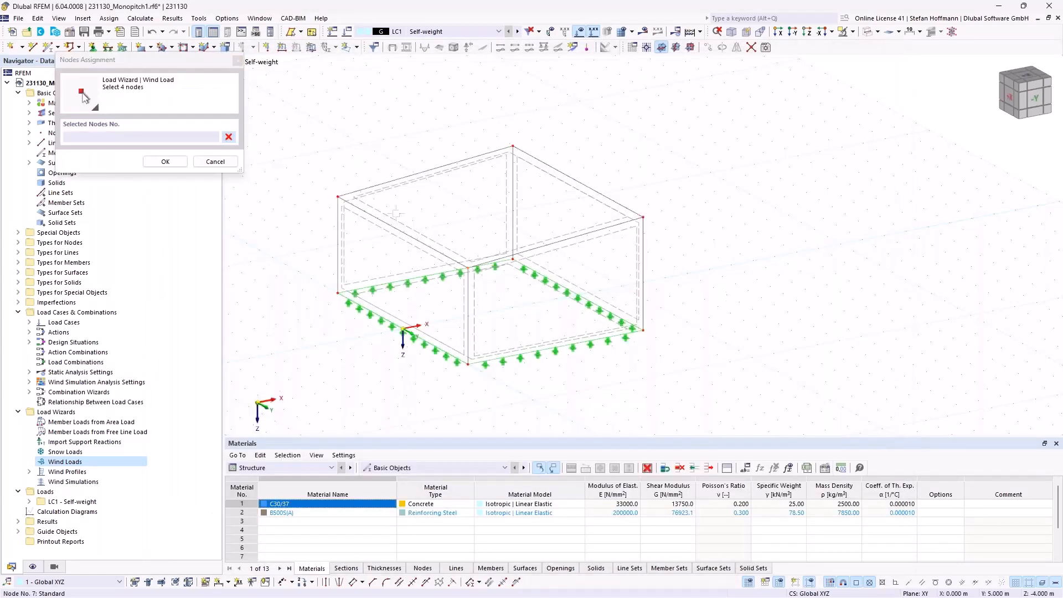
{"action": "left_click", "coordinate": [338, 196]}
{"action": "left_click", "coordinate": [468, 262]}
{"action": "left_click", "coordinate": [512, 146]}
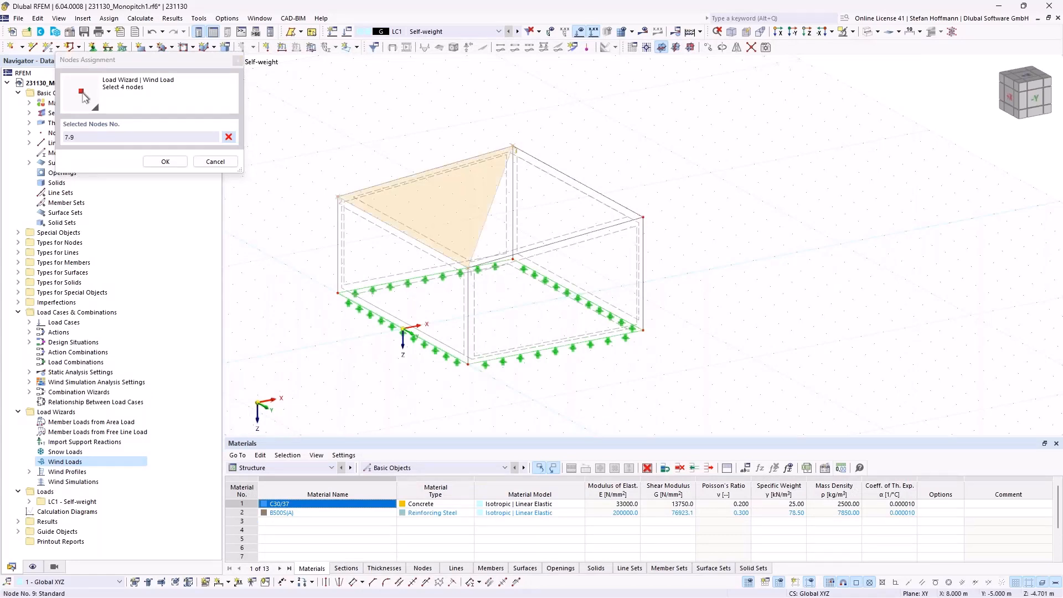
{"action": "left_click", "coordinate": [642, 217]}
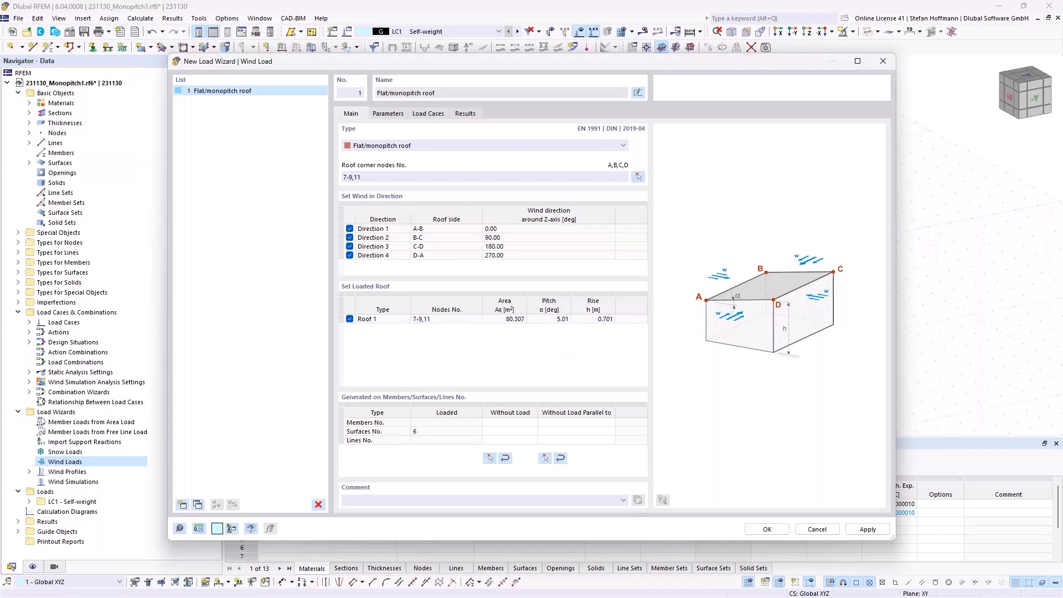
Set the wind load location to Leipzig on the map and the structure height to 4.7 m, keeping terrain Category I.
{"action": "left_click", "coordinate": [400, 114]}
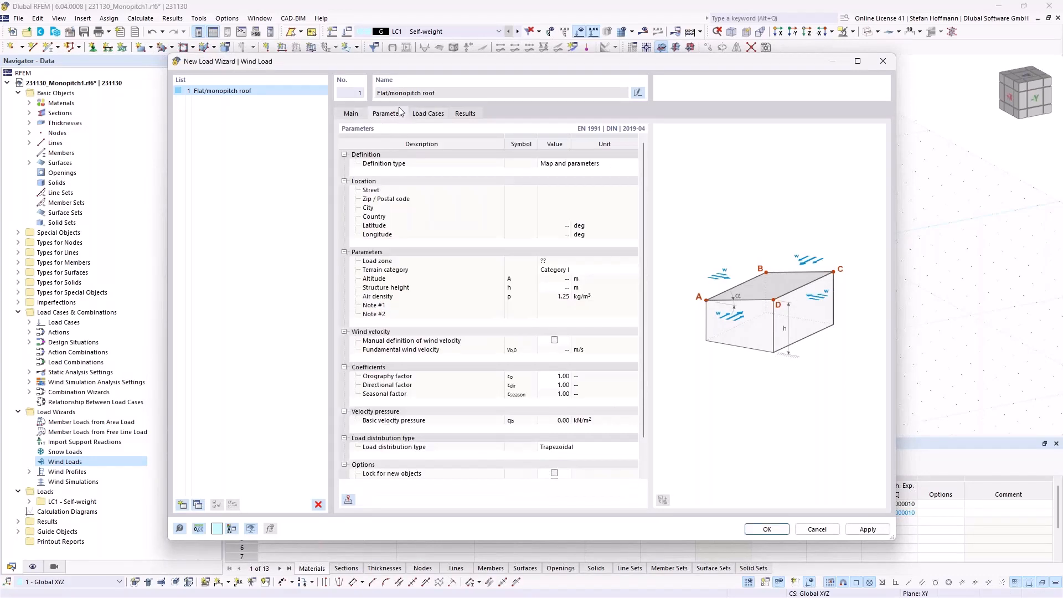
{"action": "left_click", "coordinate": [349, 500]}
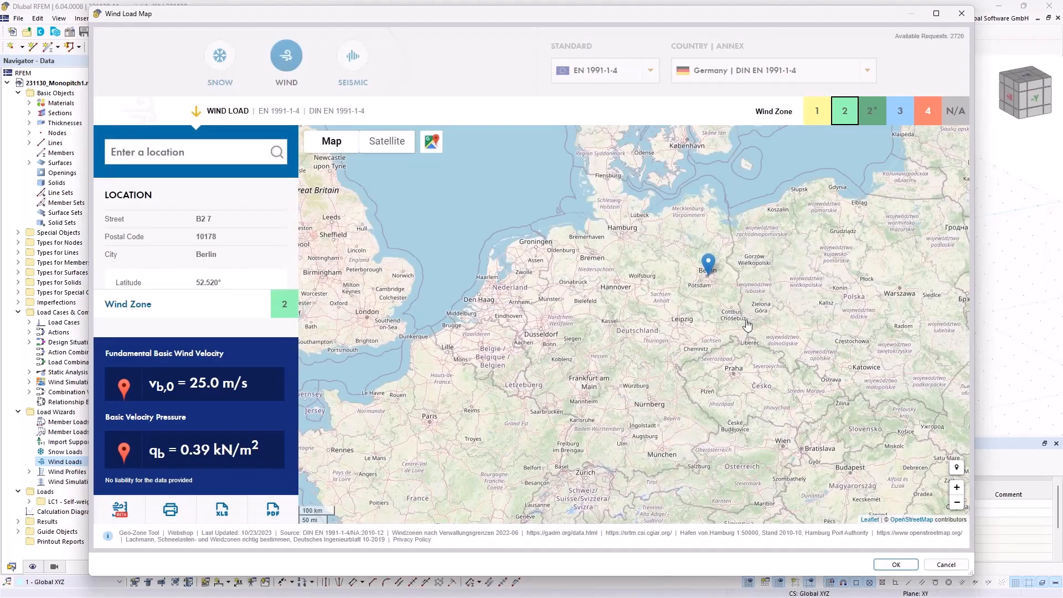
{"action": "left_click", "coordinate": [682, 324]}
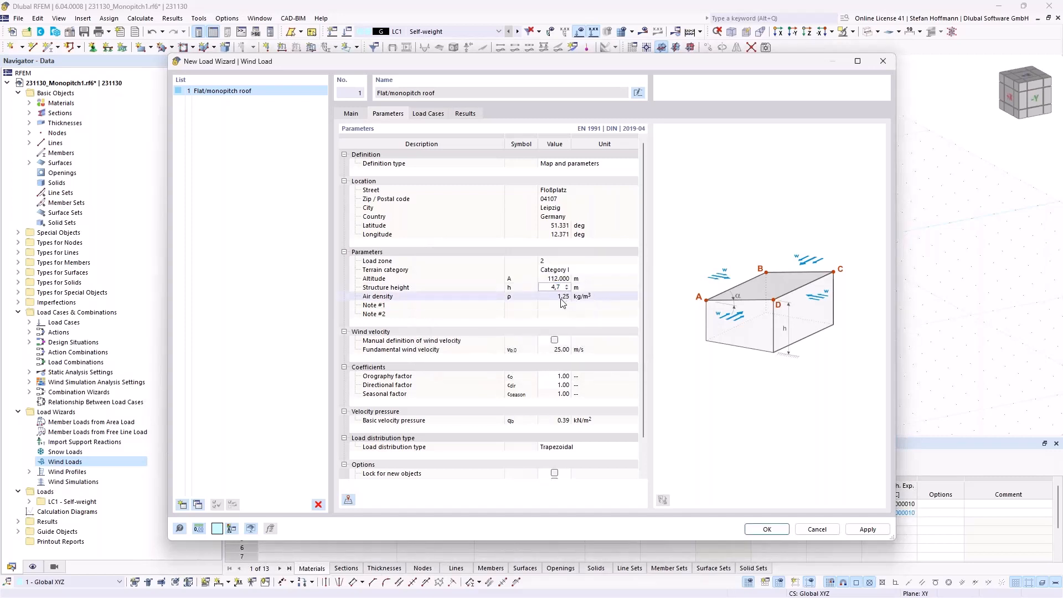
{"action": "left_click", "coordinate": [570, 270]}
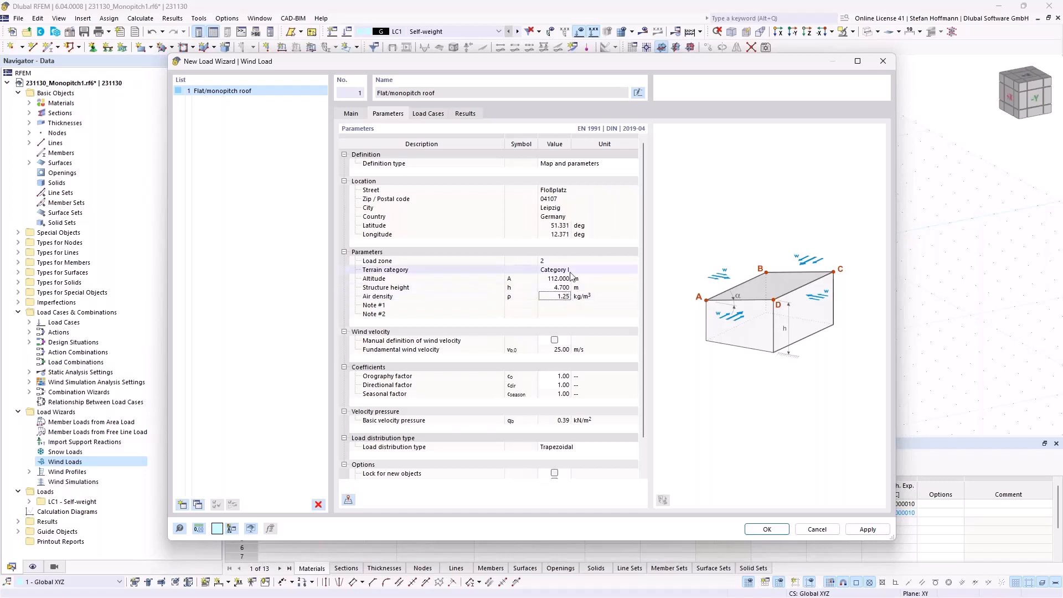
{"action": "left_click", "coordinate": [572, 272]}
{"action": "left_click", "coordinate": [576, 285]}
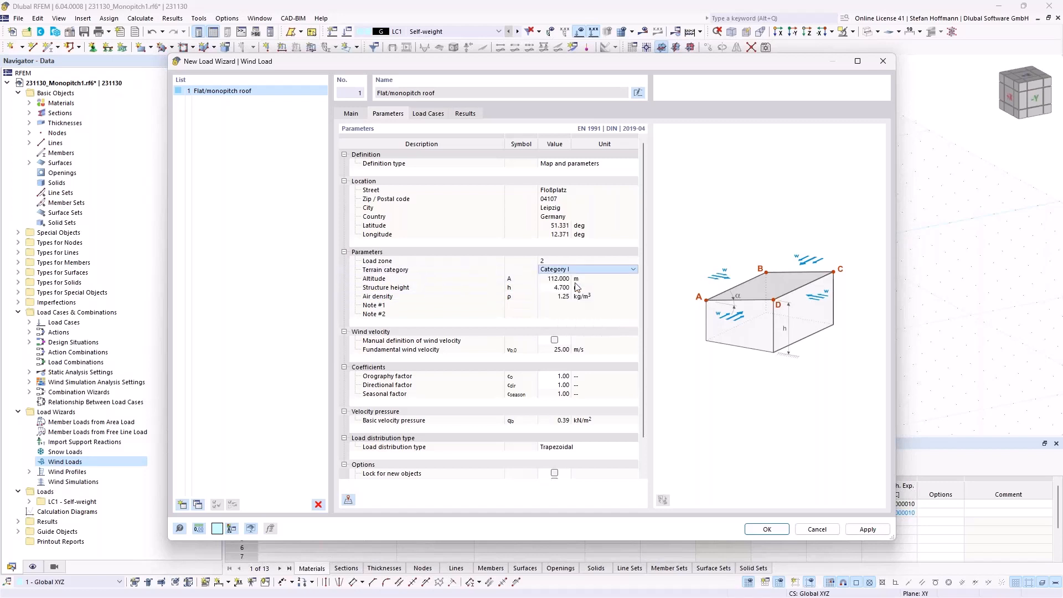
Generate the w+ and w- load cases for all four wind directions, review the generated data and confirm the wizard.
{"action": "left_click", "coordinate": [428, 113]}
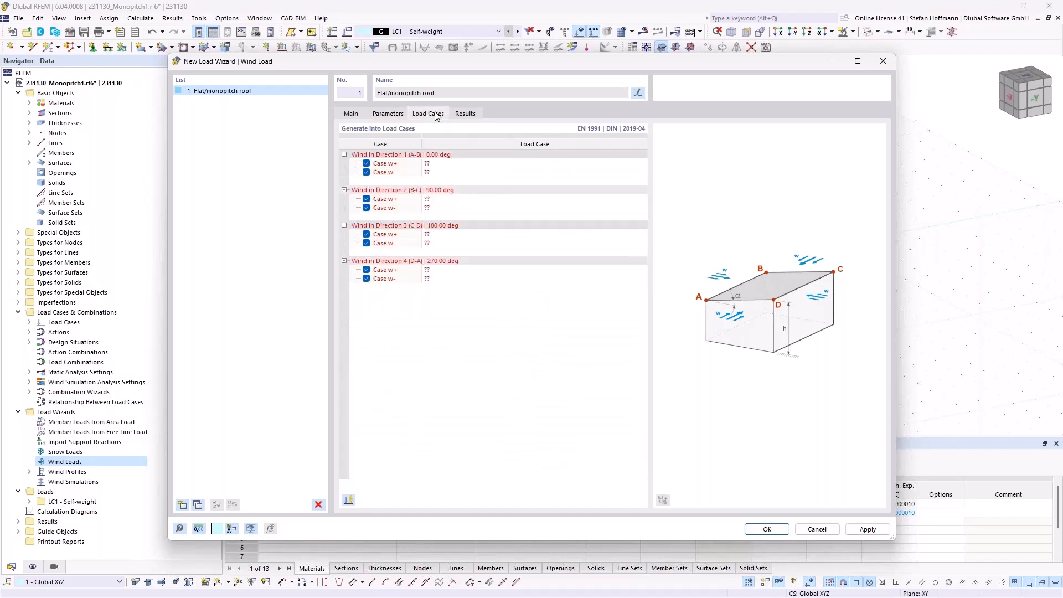
{"action": "left_click", "coordinate": [348, 499]}
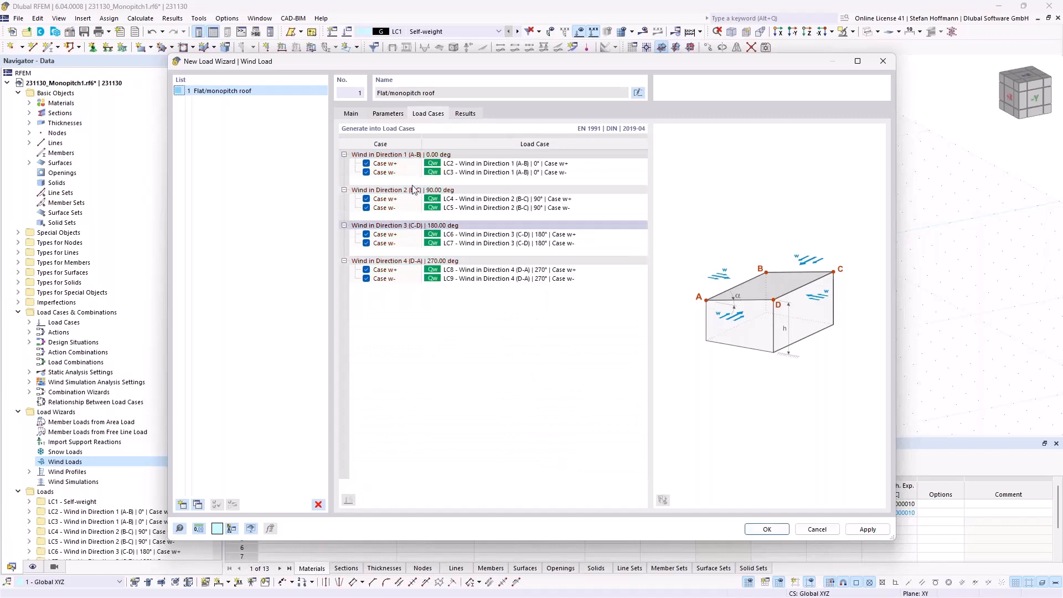
{"action": "left_click", "coordinate": [465, 114]}
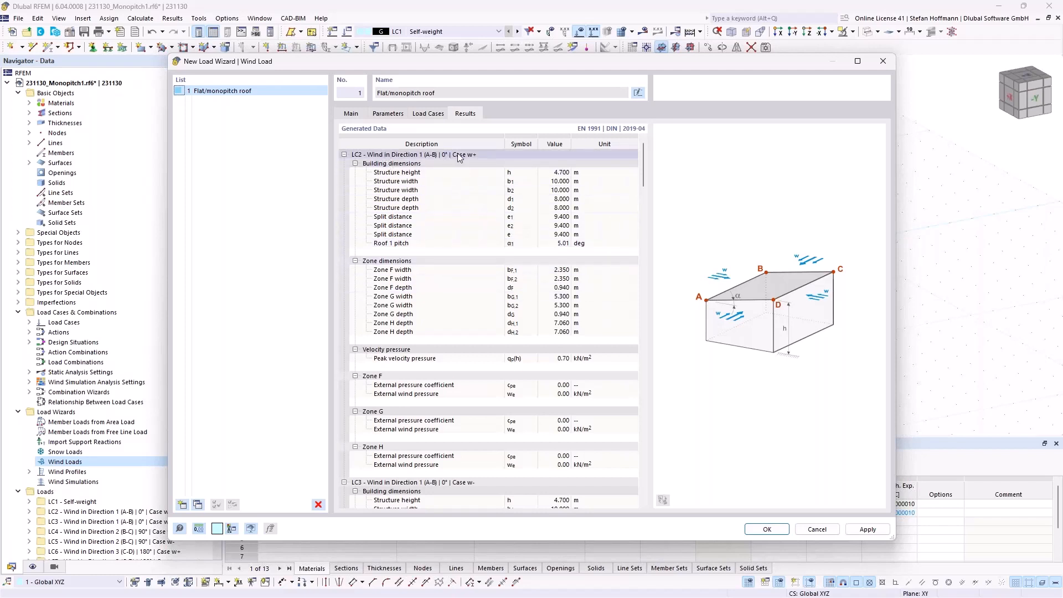
{"action": "left_click", "coordinate": [566, 270]}
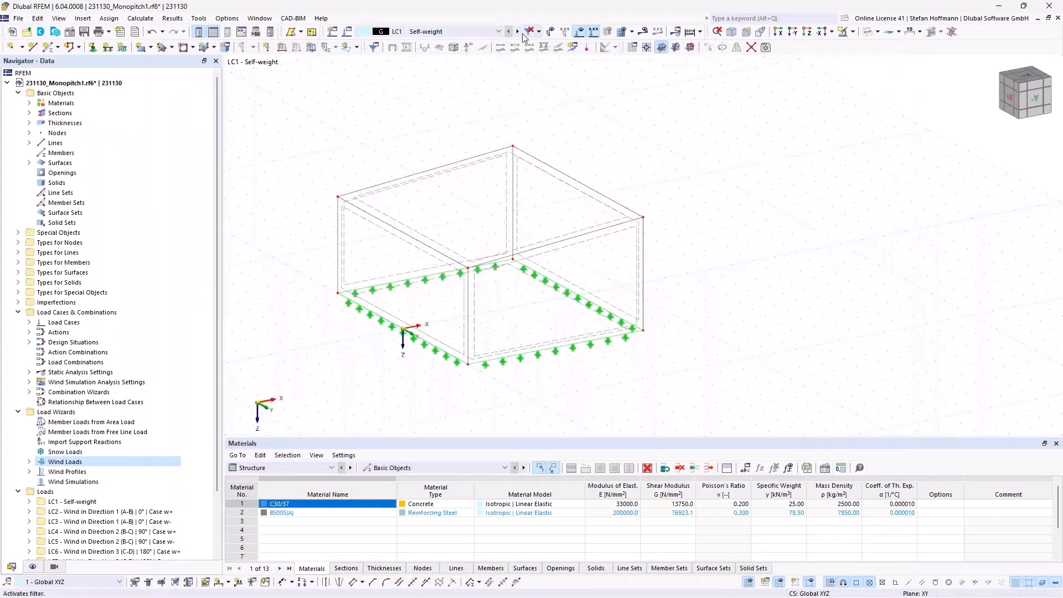
Examine the generated roof wind loads of LC2 and LC3 in the model and check the wizard's wind load entry.
{"action": "left_click", "coordinate": [517, 32]}
{"action": "left_click", "coordinate": [518, 31]}
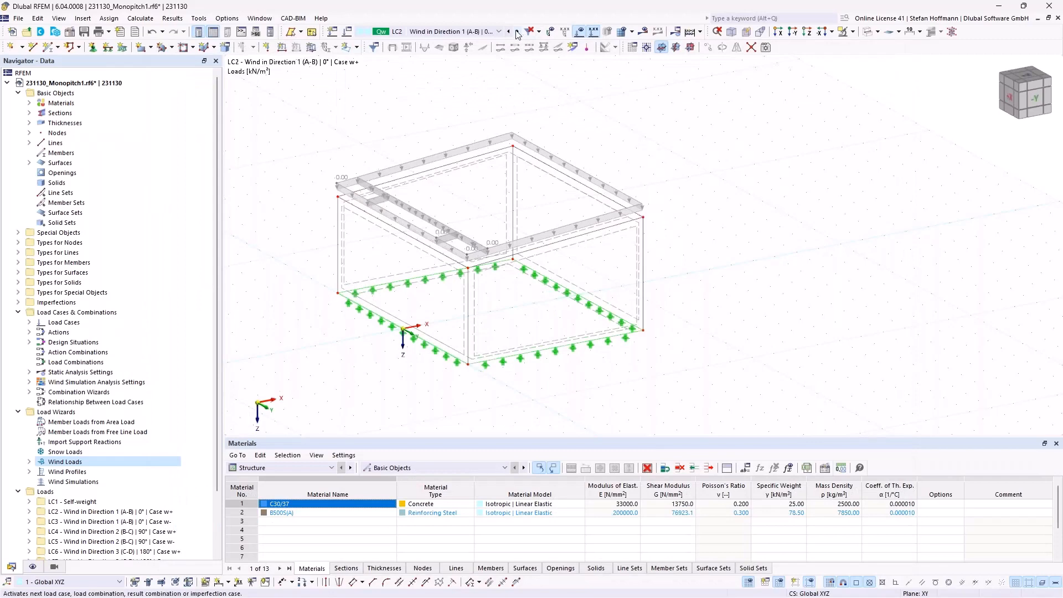
{"action": "middle_click_drag", "start_coordinate": [428, 255], "coordinate": [422, 281]}
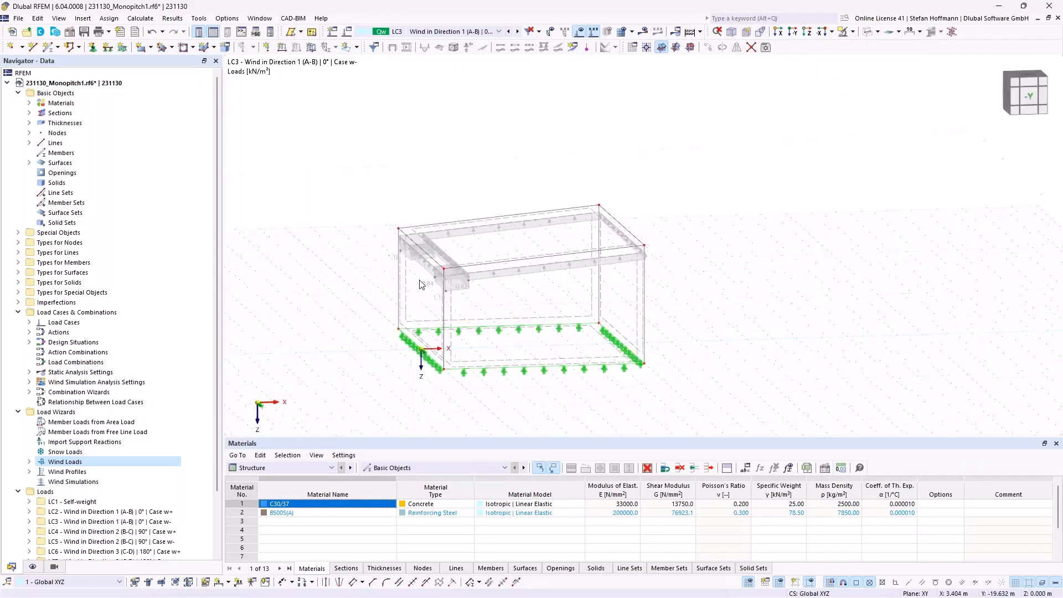
{"action": "scroll", "coordinate": [453, 277], "scroll_direction": "up", "scroll_amount": 5}
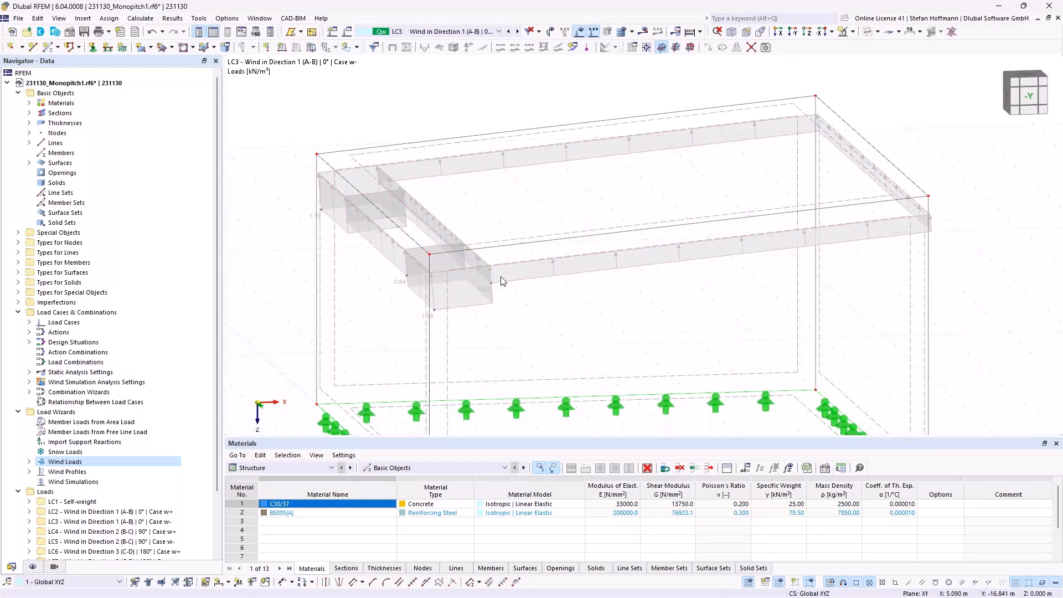
{"action": "scroll", "coordinate": [501, 281], "scroll_direction": "down", "scroll_amount": 5}
{"action": "middle_click_drag", "start_coordinate": [501, 281], "coordinate": [476, 332], "text": "ctrl"}
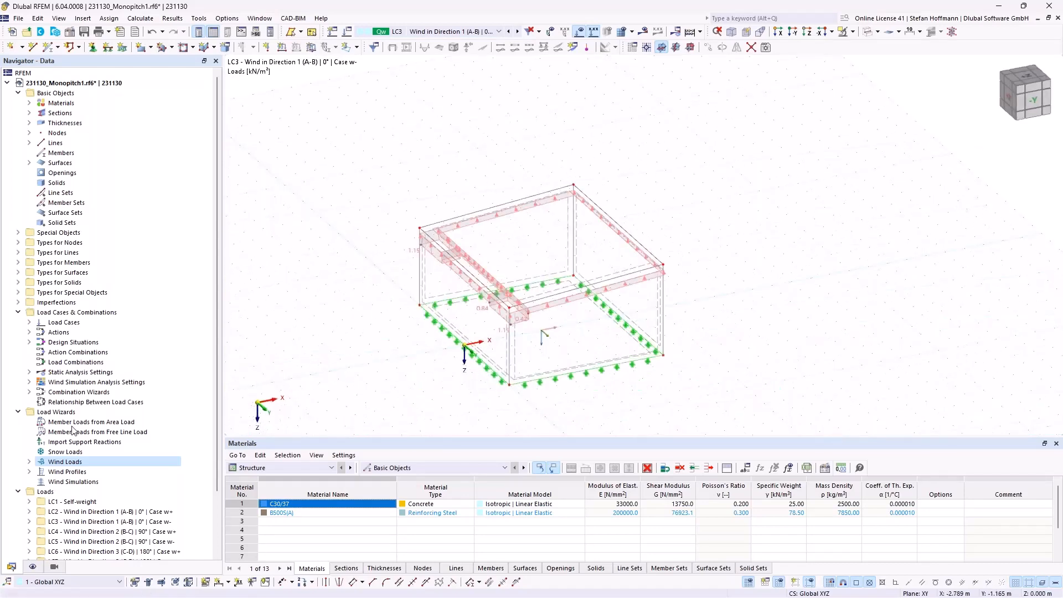
{"action": "left_click", "coordinate": [30, 461]}
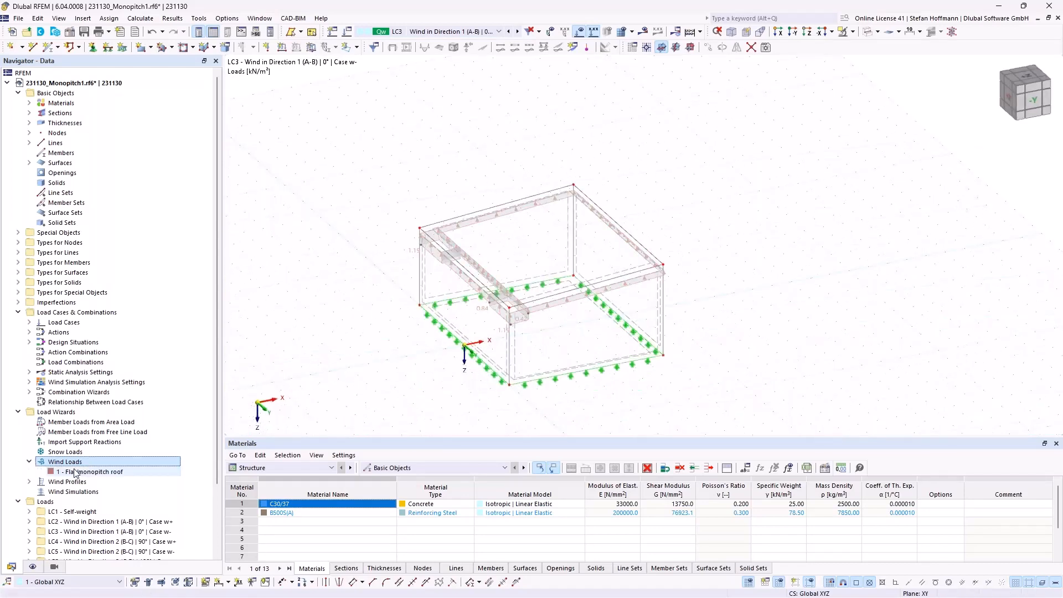
{"action": "left_click", "coordinate": [29, 461]}
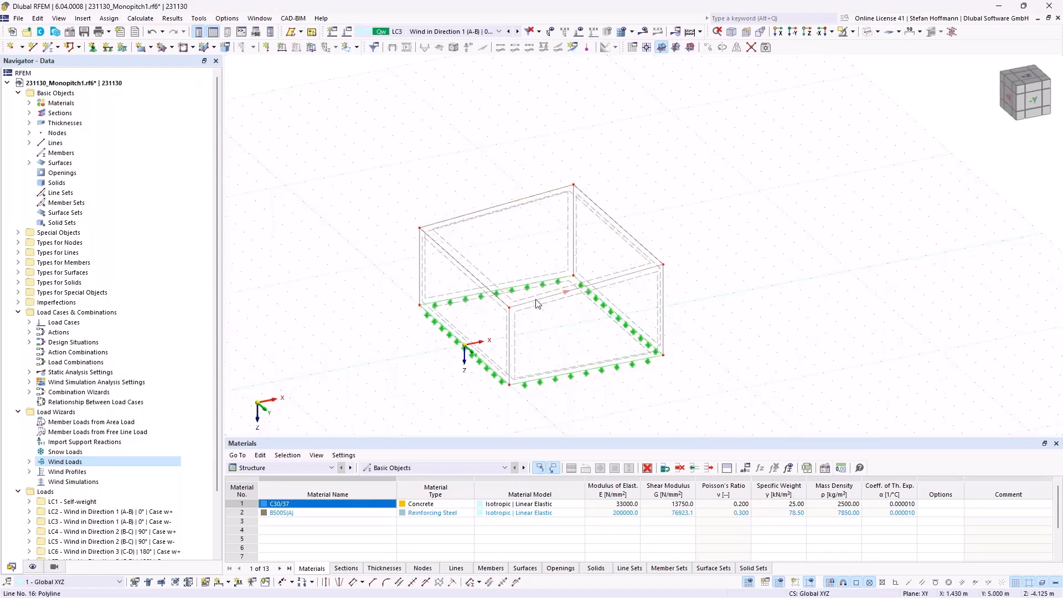
Reverse roof line 13's orientation and divide lines 13 and 16 at 94 cm from their start, measured by the X projection.
{"action": "right_click", "coordinate": [485, 210]}
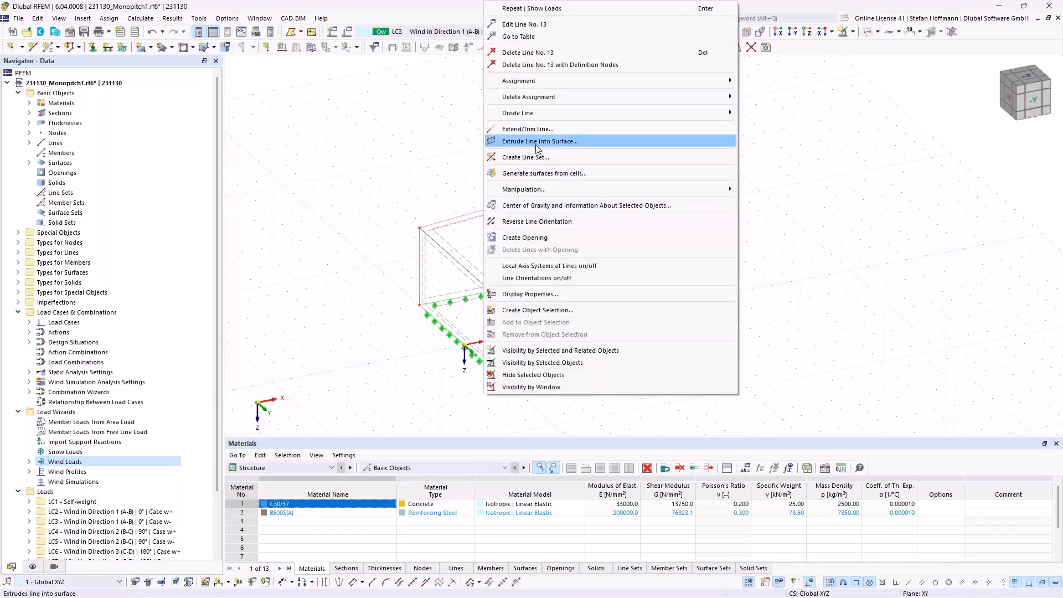
{"action": "left_click", "coordinate": [562, 222]}
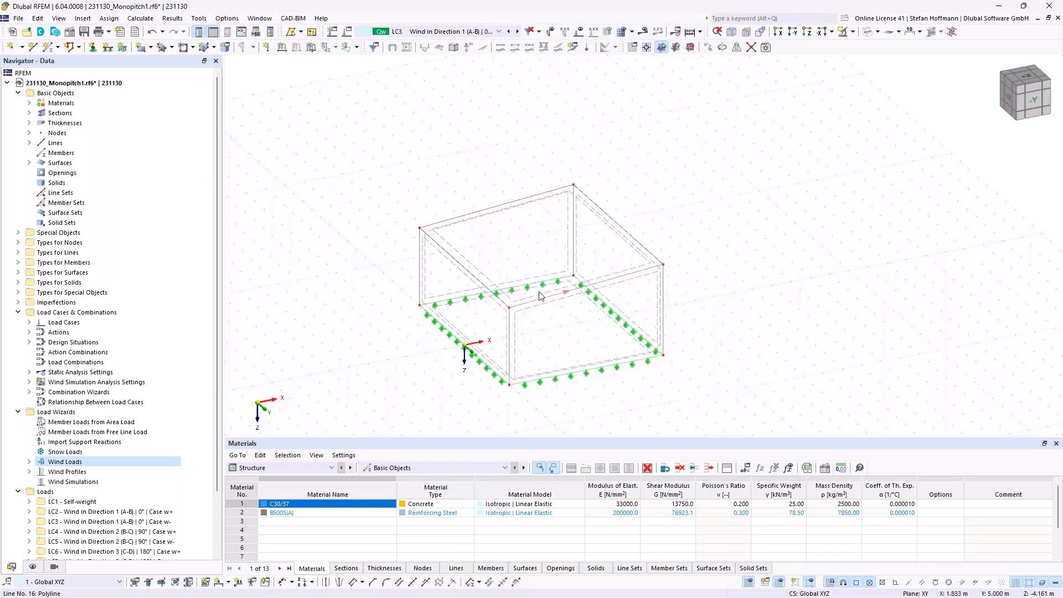
{"action": "right_click", "coordinate": [476, 213]}
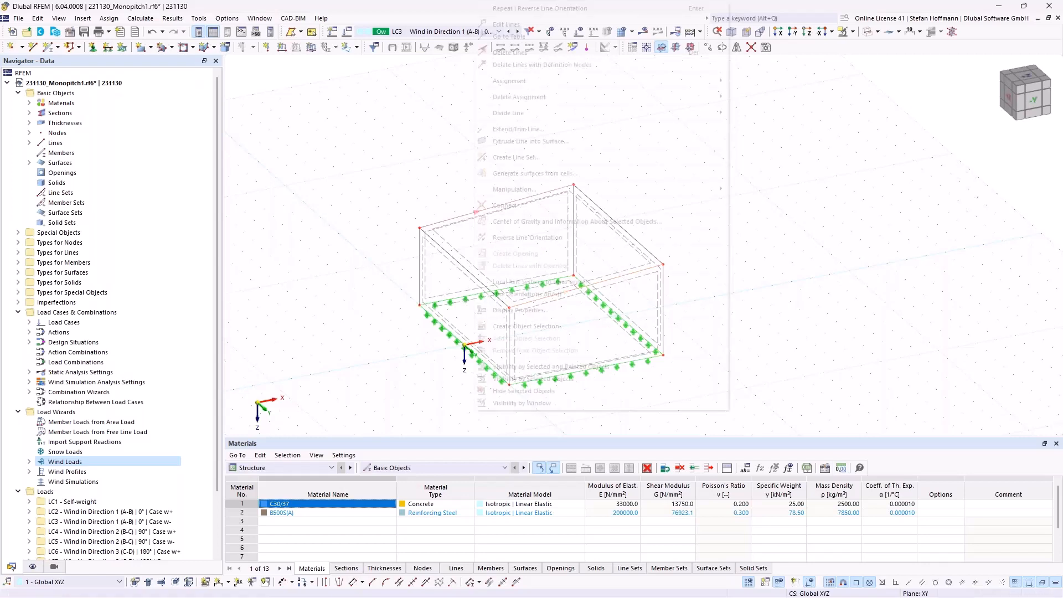
{"action": "mouse_move", "coordinate": [560, 116]}
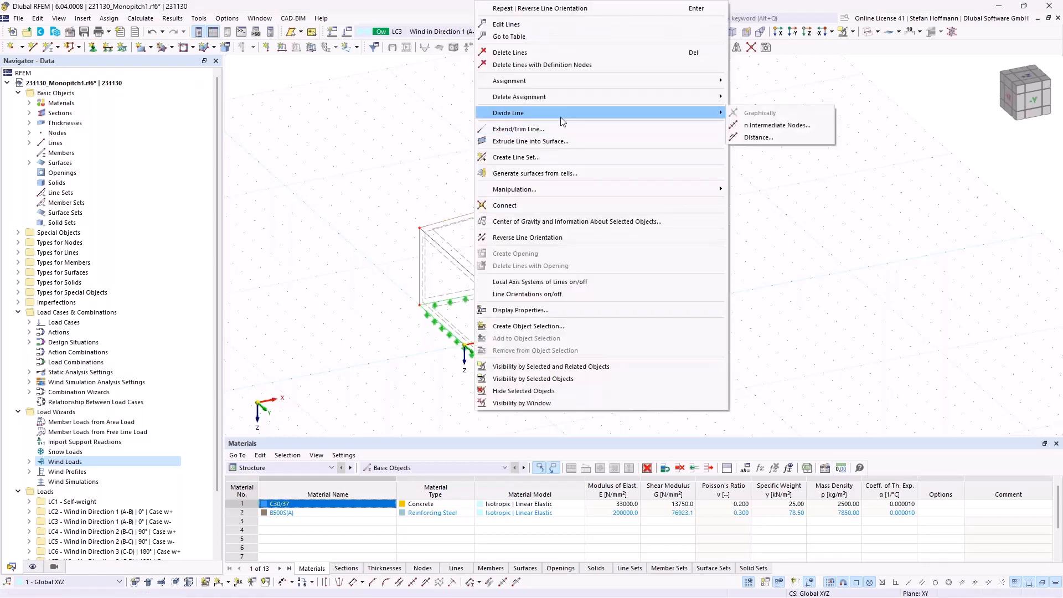
{"action": "left_click", "coordinate": [759, 138]}
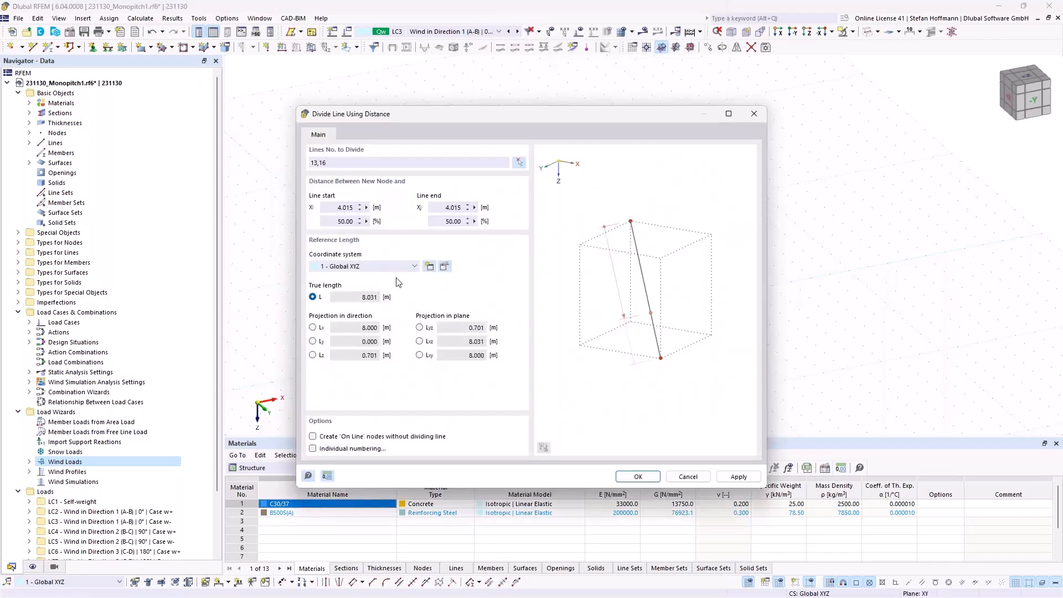
{"action": "left_click", "coordinate": [332, 207]}
{"action": "left_click", "coordinate": [313, 327]}
{"action": "left_click", "coordinate": [352, 208]}
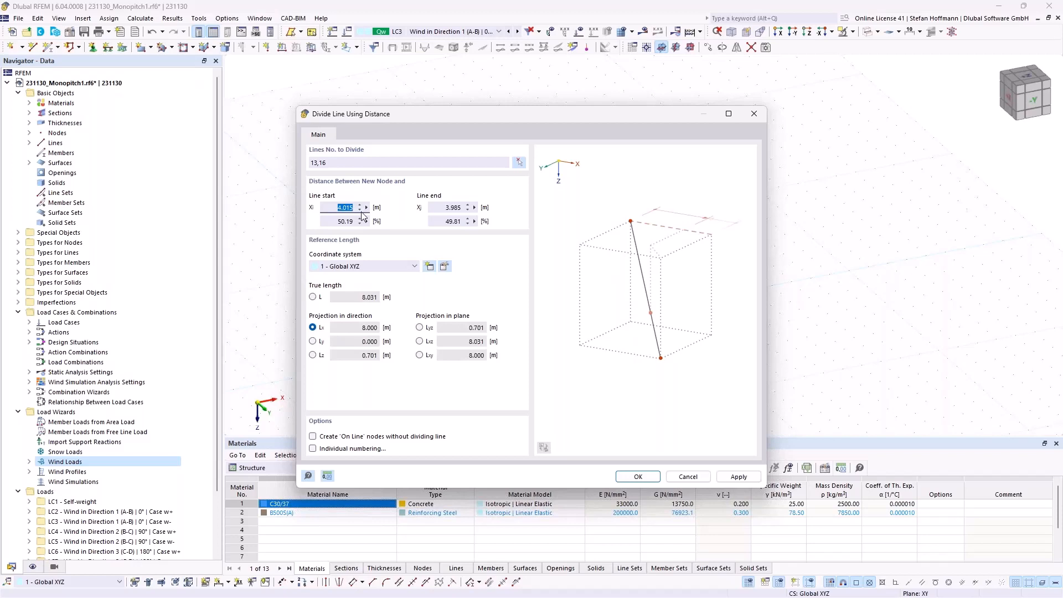
{"action": "type", "text": "94cm"}
{"action": "left_click", "coordinate": [341, 221]}
{"action": "left_click", "coordinate": [631, 476]}
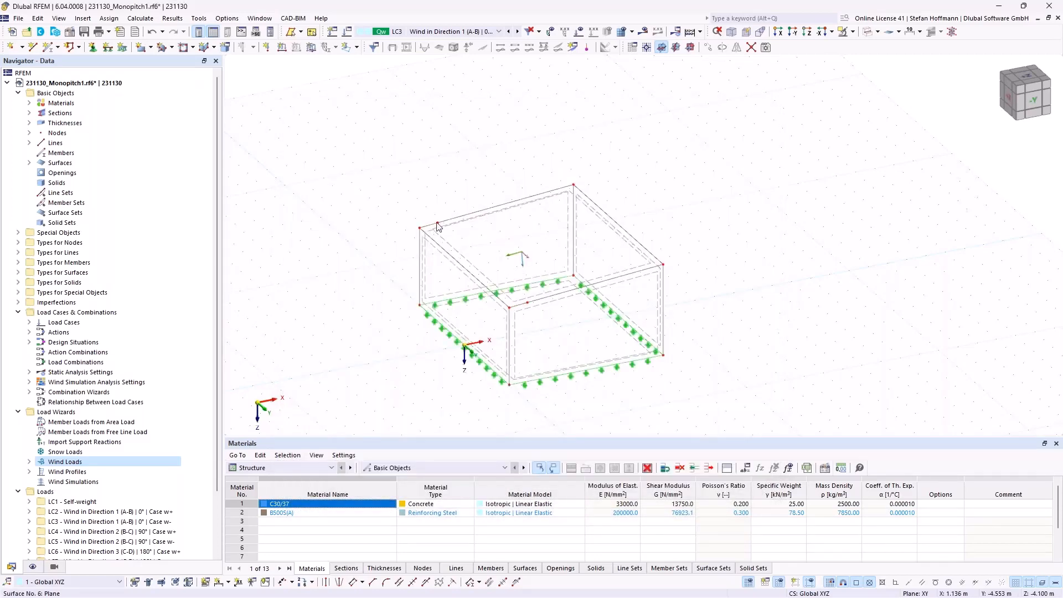
Draw a single line between the two new division nodes on the sloping roof edges, ignoring all assertion errors.
{"action": "middle_click_drag", "start_coordinate": [448, 242], "coordinate": [540, 279], "text": "ctrl"}
{"action": "scroll", "coordinate": [495, 278], "scroll_direction": "up", "scroll_amount": 3}
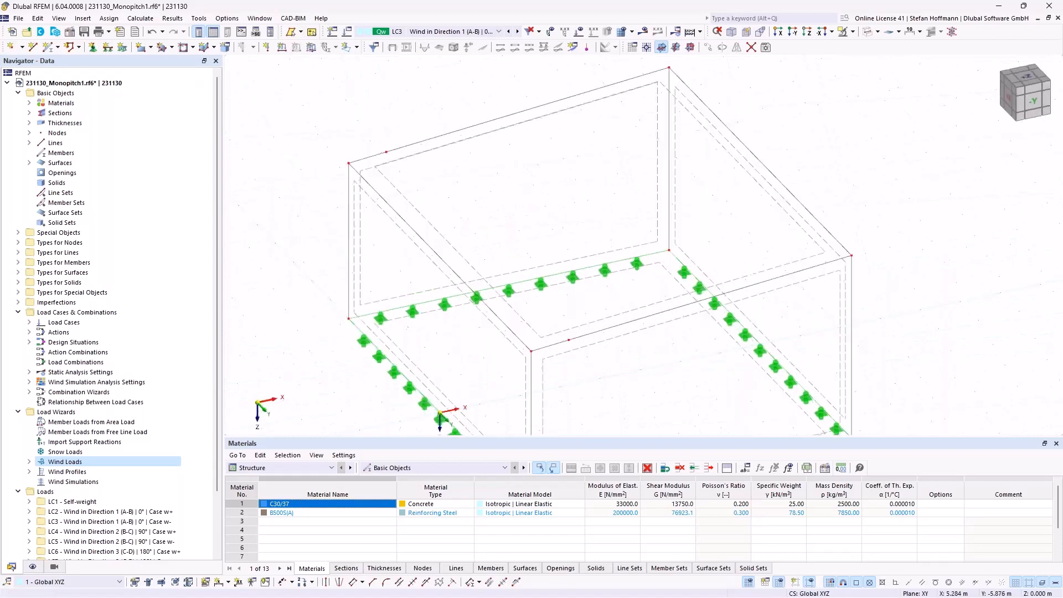
{"action": "left_click", "coordinate": [33, 49]}
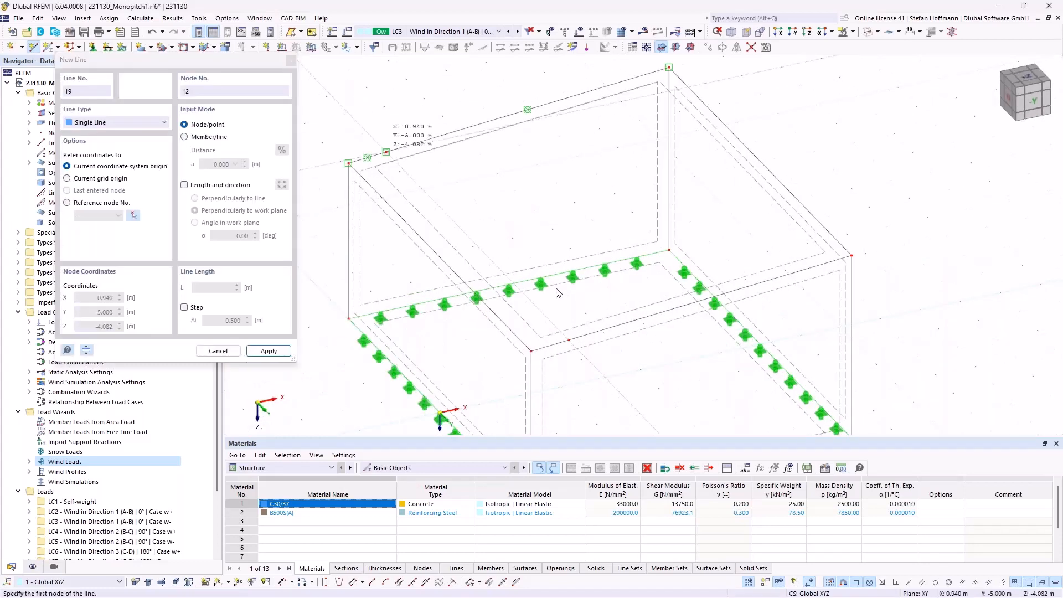
{"action": "left_click", "coordinate": [386, 152]}
{"action": "left_click", "coordinate": [563, 410]}
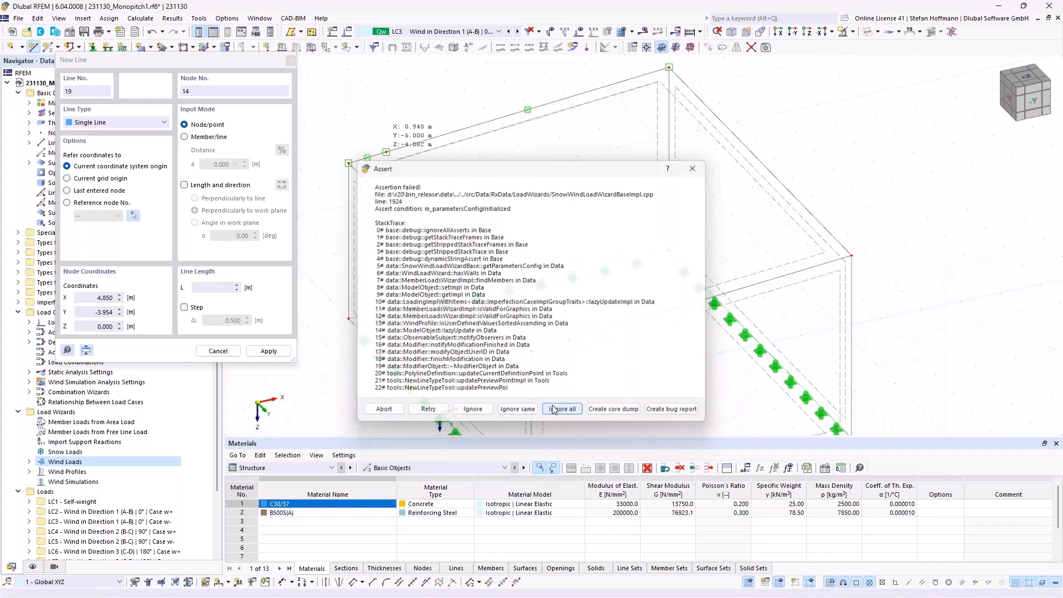
{"action": "left_click", "coordinate": [562, 408]}
{"action": "left_click", "coordinate": [568, 340]}
{"action": "key", "text": "Escape"}
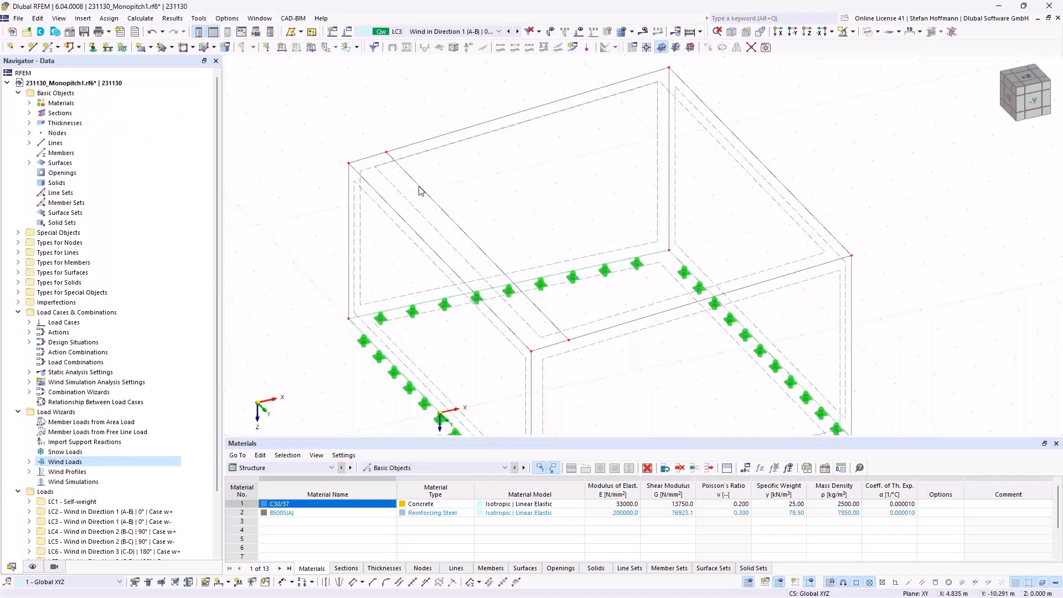
Divide the new roof line by distance, placing a node 2.35 m from its start.
{"action": "right_click", "coordinate": [418, 187]}
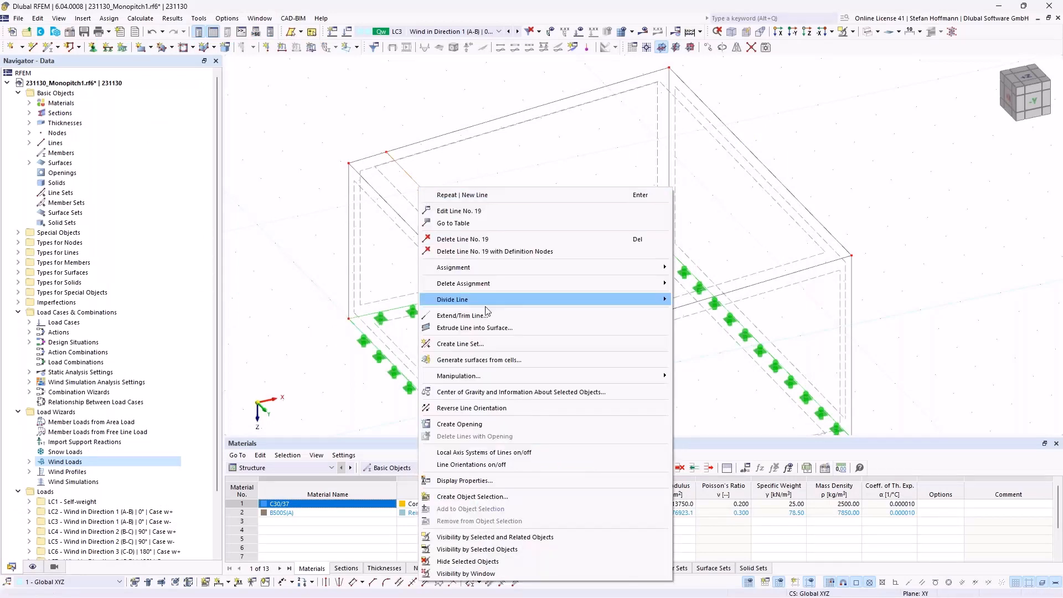
{"action": "mouse_move", "coordinate": [499, 302]}
{"action": "left_click", "coordinate": [695, 318]}
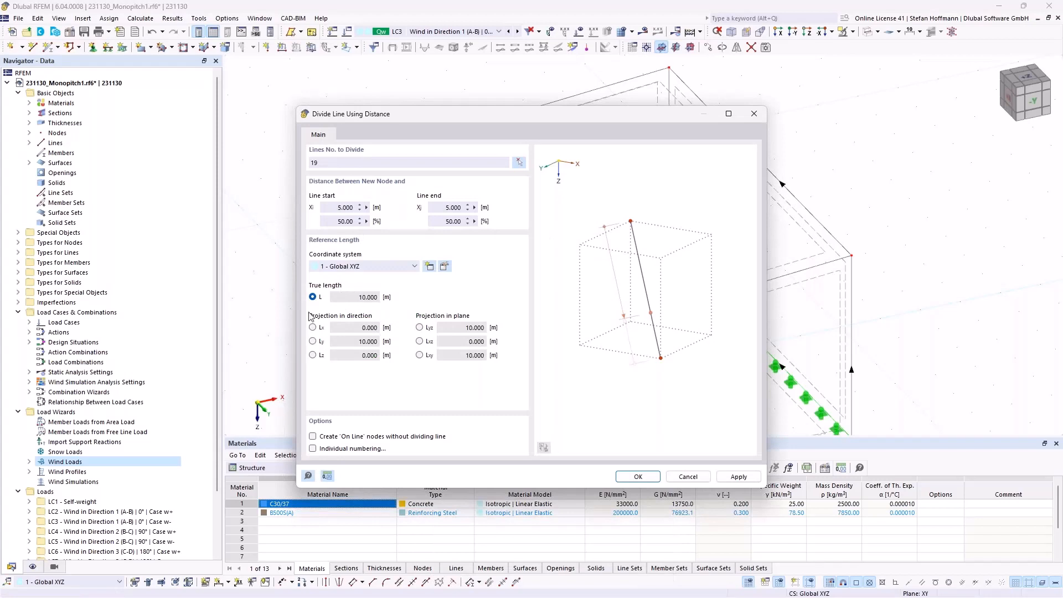
{"action": "left_click", "coordinate": [357, 209]}
{"action": "type", "text": "2,35"}
{"action": "left_click", "coordinate": [455, 209]}
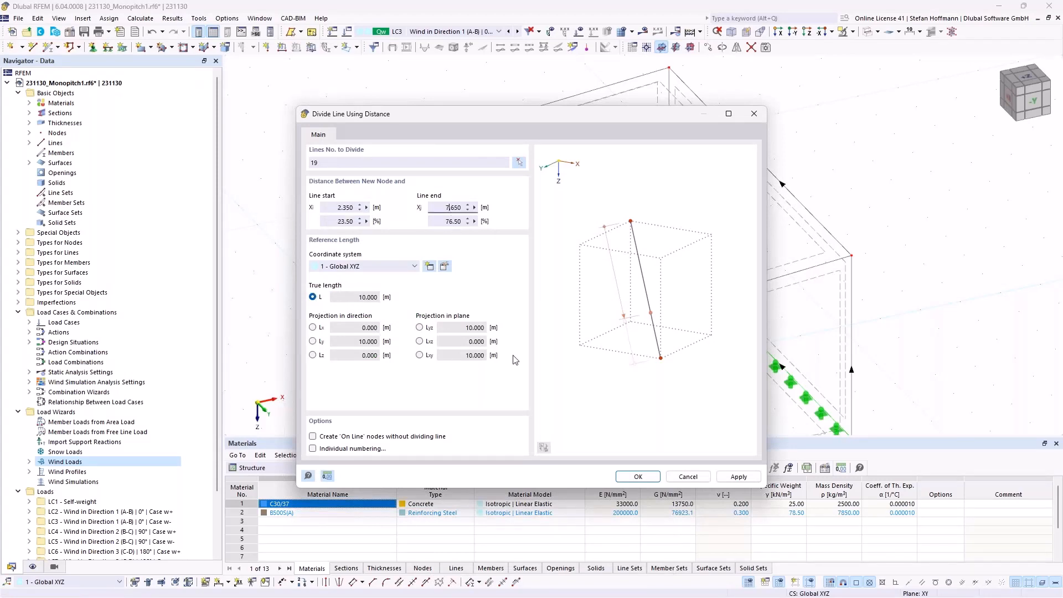
{"action": "left_click", "coordinate": [645, 476]}
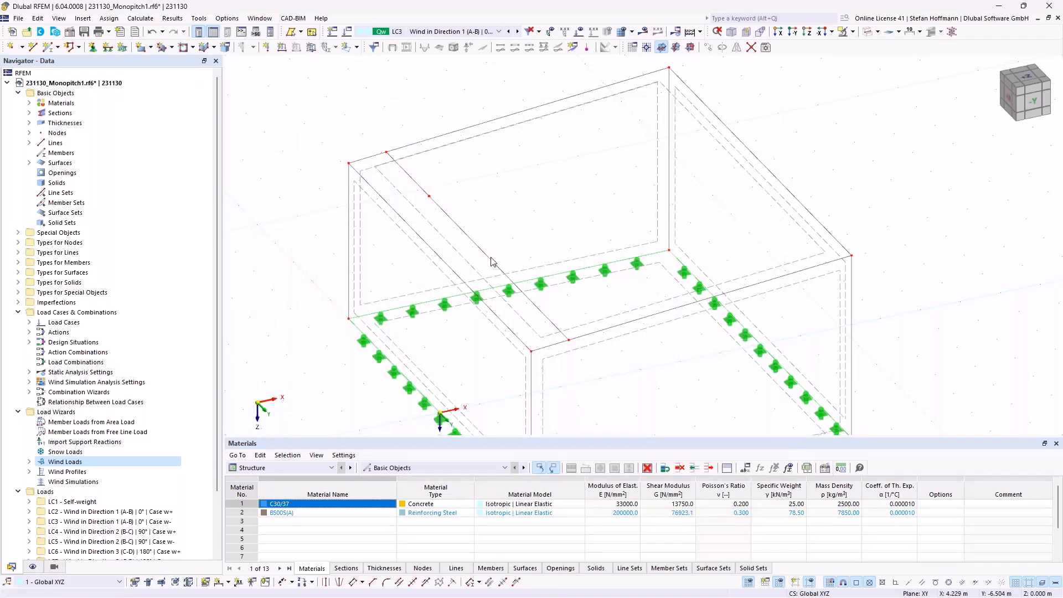
Divide the longer remaining segment of the roof line by distance, 2.35 m from its end.
{"action": "right_click", "coordinate": [493, 262]}
{"action": "mouse_move", "coordinate": [587, 111]}
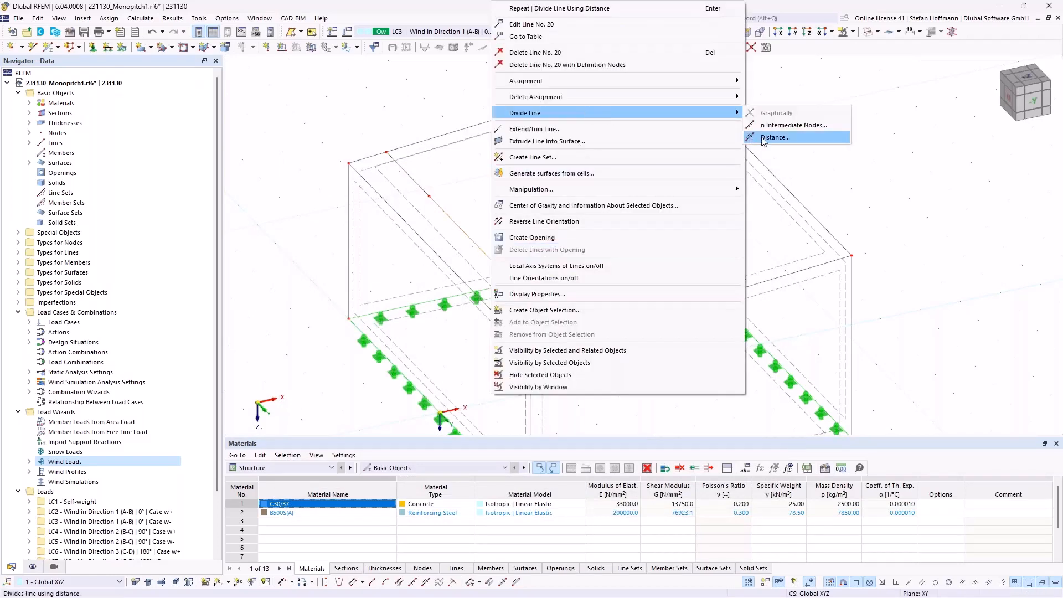
{"action": "left_click", "coordinate": [786, 135]}
{"action": "left_click", "coordinate": [455, 208]}
{"action": "type", "text": "2,35"}
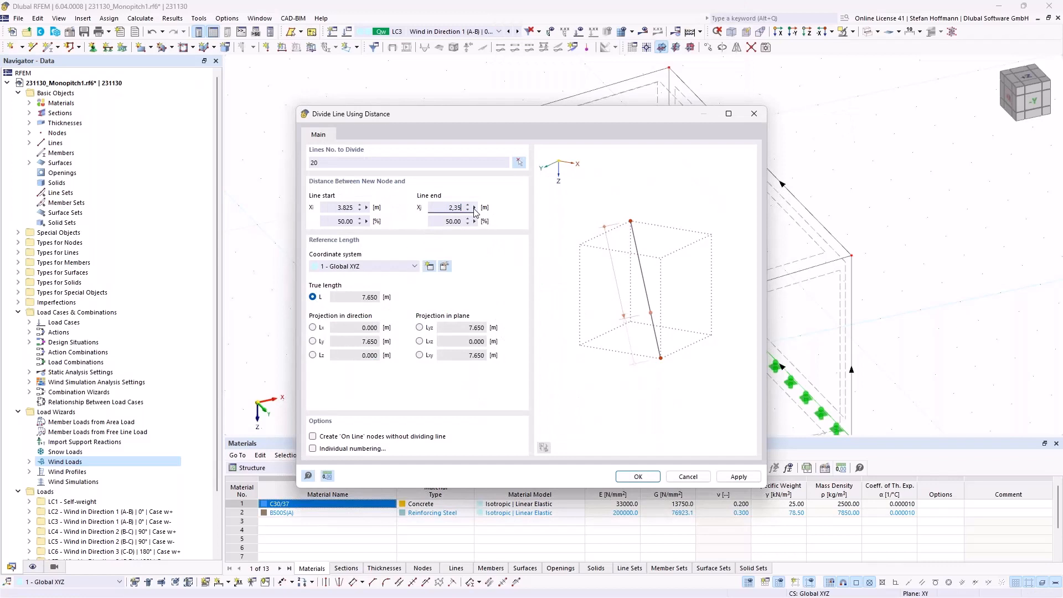
{"action": "left_click", "coordinate": [638, 476]}
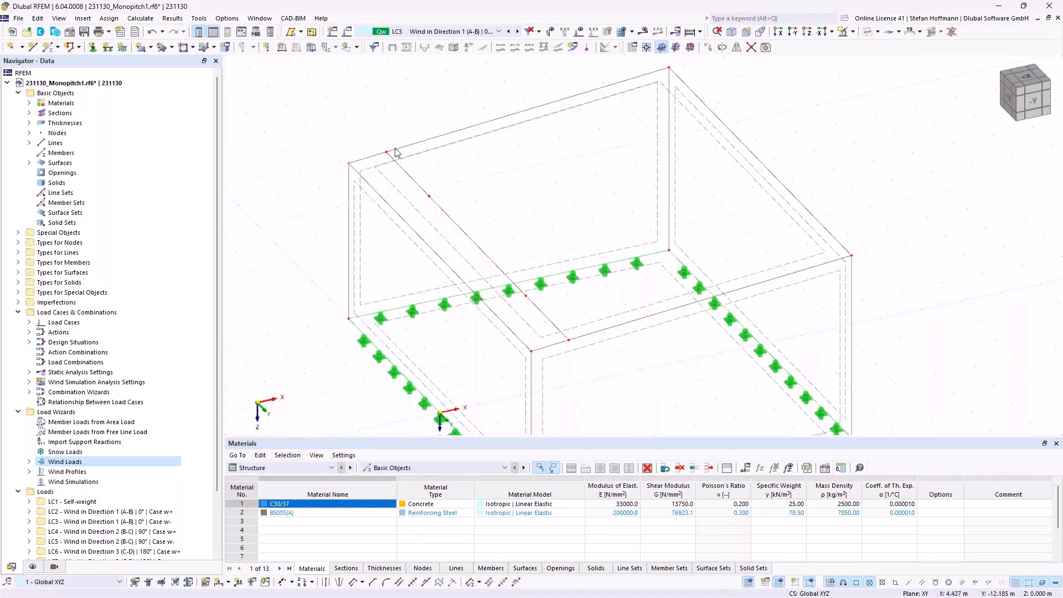
Copy the rear corner node of the low roof edge along that edge by the offset to the first division node.
{"action": "left_click_drag", "start_coordinate": [386, 152], "coordinate": [431, 196], "text": "ctrl"}
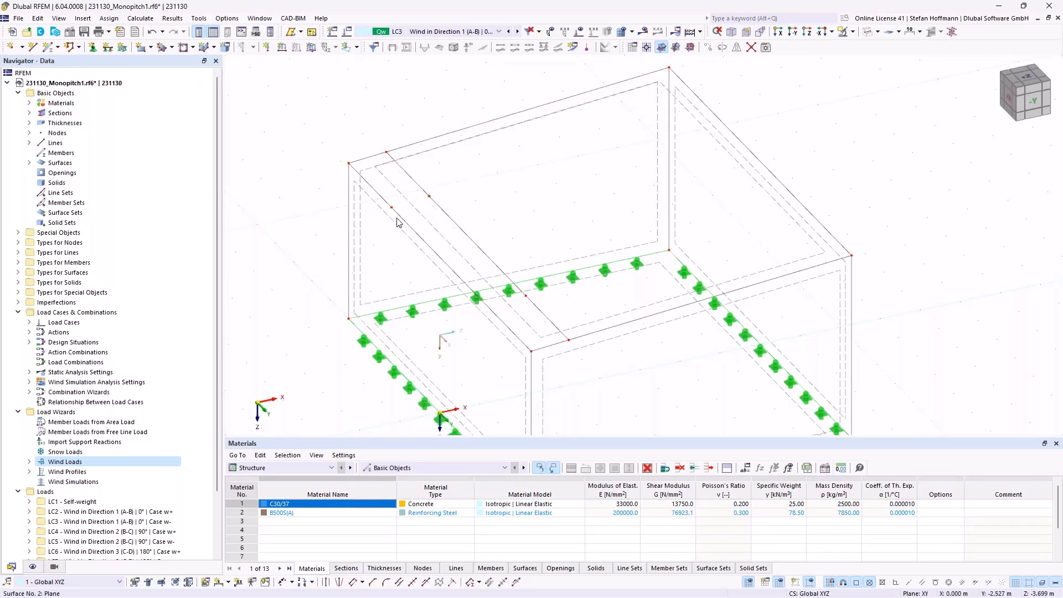
{"action": "left_click", "coordinate": [33, 46]}
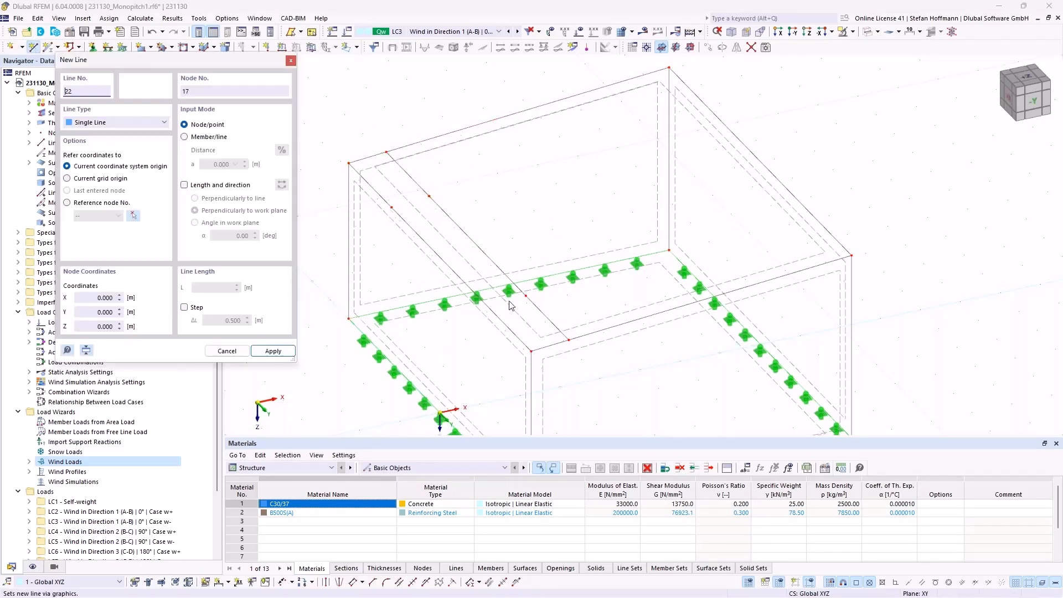
{"action": "left_click", "coordinate": [526, 296]}
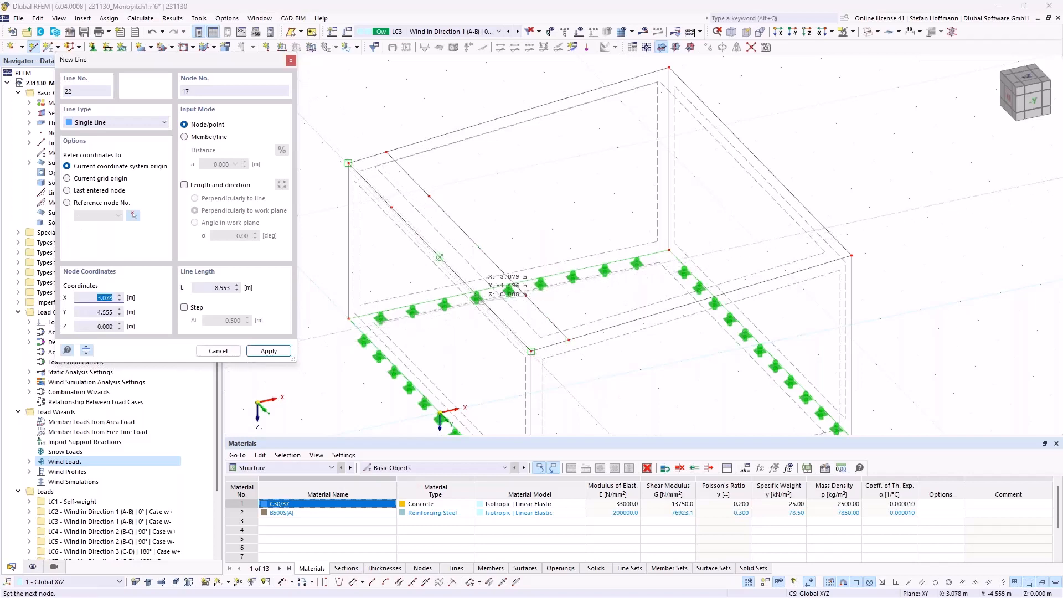
{"action": "key", "text": "Escape"}
{"action": "key", "text": "Escape"}
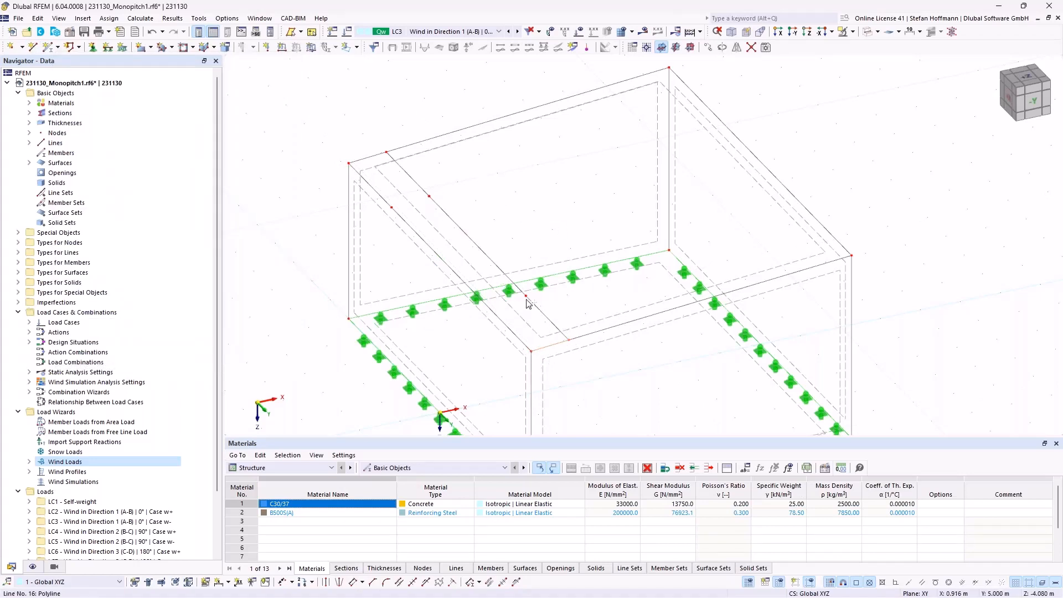
Copy the front low-edge corner node and the short end segments inward to form the two cross lines of the roof strip.
{"action": "left_click_drag", "start_coordinate": [569, 340], "coordinate": [525, 295], "text": "ctrl"}
{"action": "left_click", "coordinate": [370, 158]}
{"action": "left_click_drag", "start_coordinate": [386, 151], "coordinate": [437, 188], "text": "ctrl"}
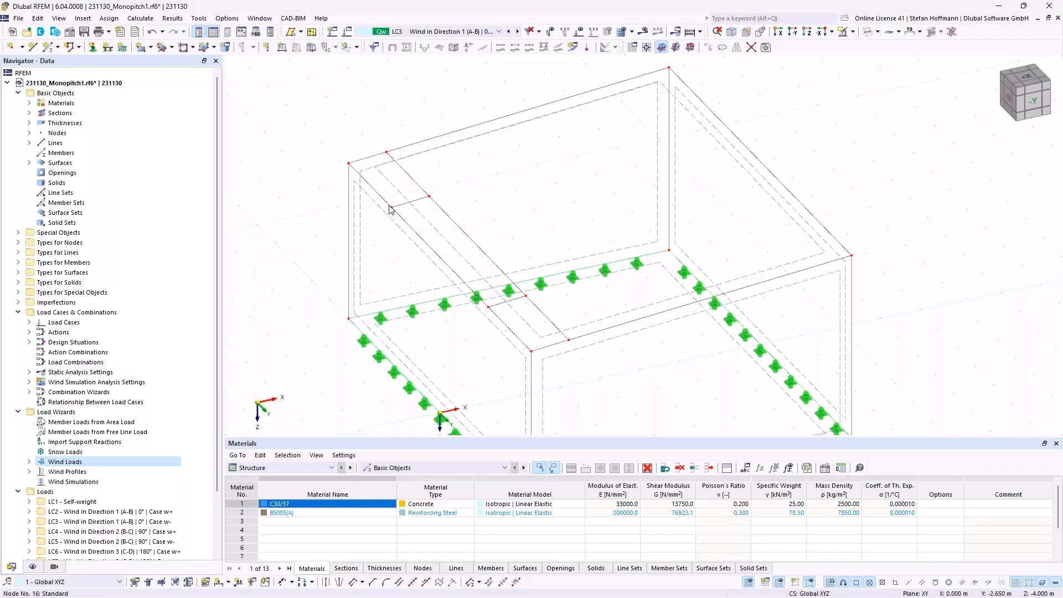
Check the automatic connection setting for lines and members in the program options.
{"action": "left_click", "coordinate": [227, 19]}
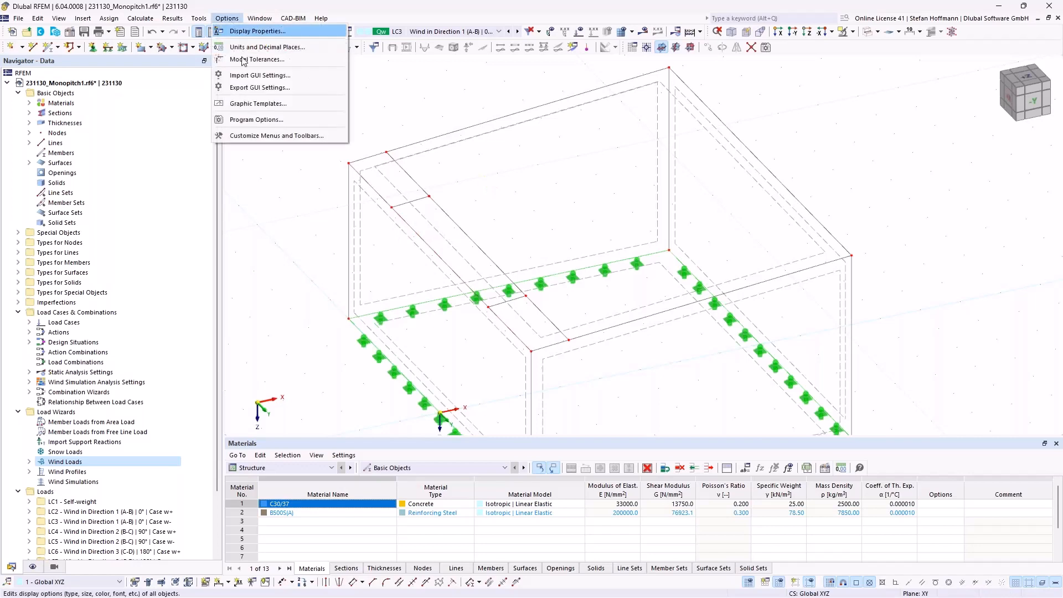
{"action": "left_click", "coordinate": [252, 29]}
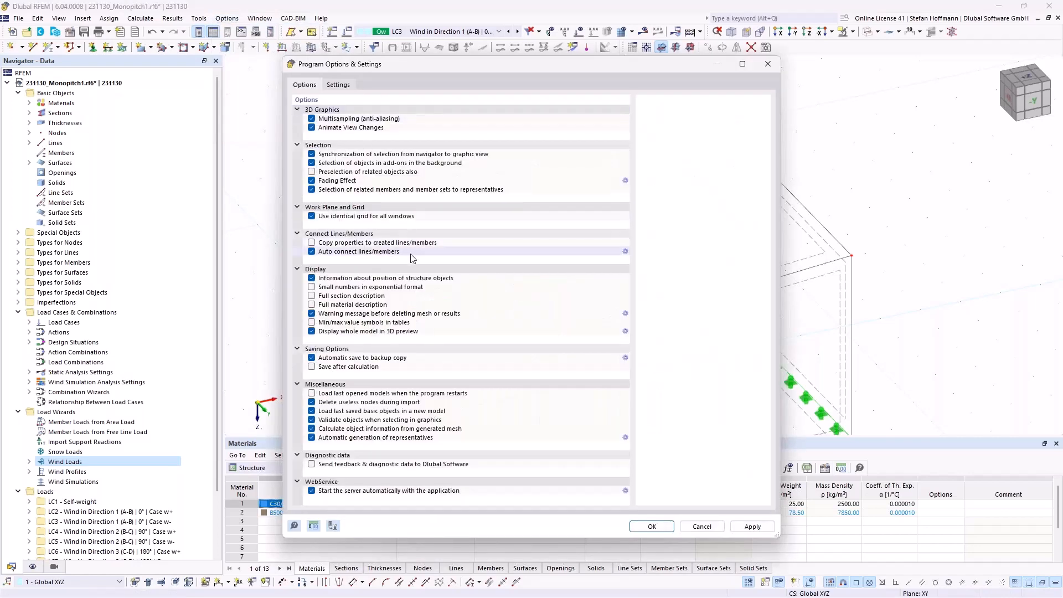
{"action": "left_click", "coordinate": [411, 252]}
{"action": "key", "text": "Escape"}
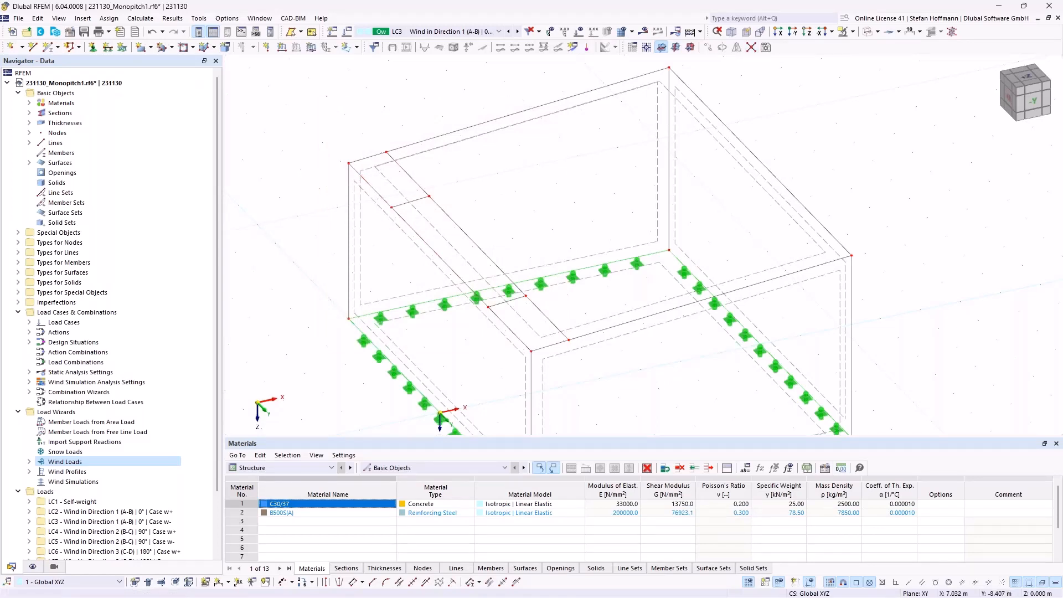
Divide roof surface No. 6 with its intersecting lines.
{"action": "mouse_move", "coordinate": [568, 194]}
{"action": "middle_mouse_down", "text": "ctrl"}
{"action": "mouse_move", "coordinate": [548, 163]}
{"action": "mouse_move", "coordinate": [439, 220]}
{"action": "middle_mouse_up", "text": "ctrl"}
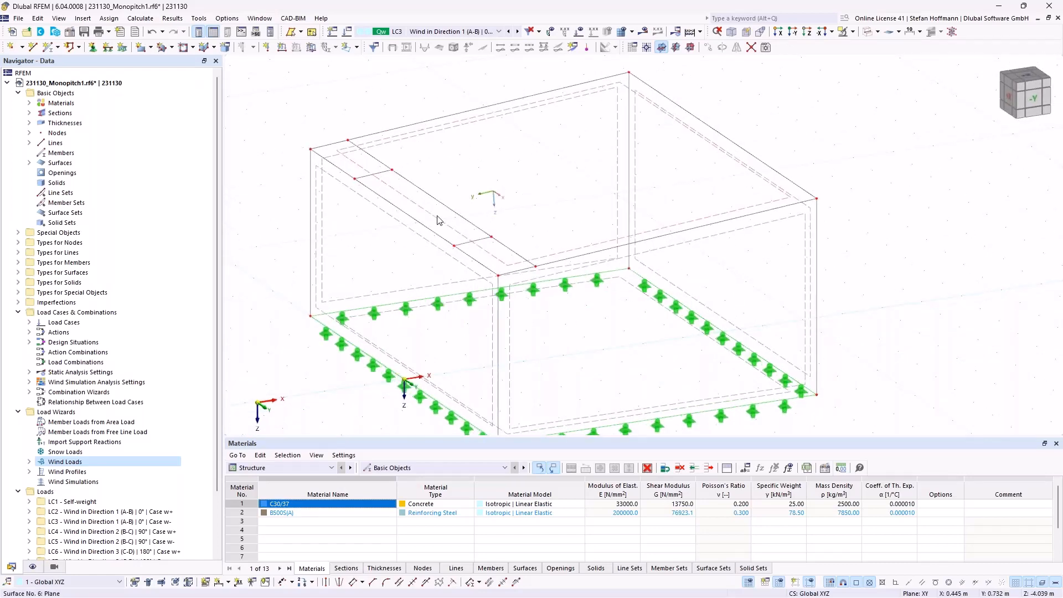
{"action": "right_click", "coordinate": [438, 220]}
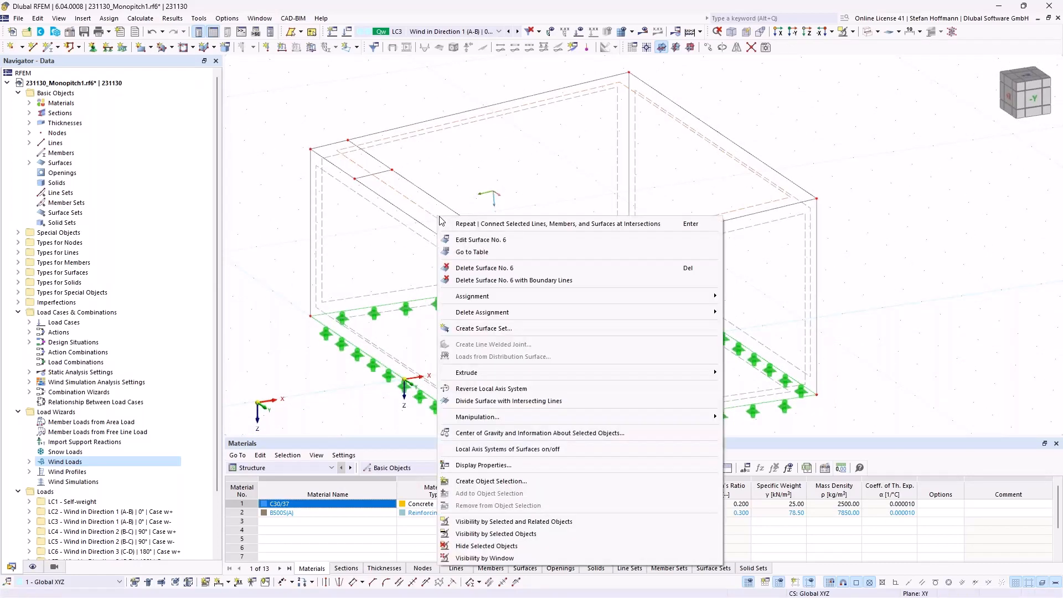
{"action": "left_click", "coordinate": [509, 401]}
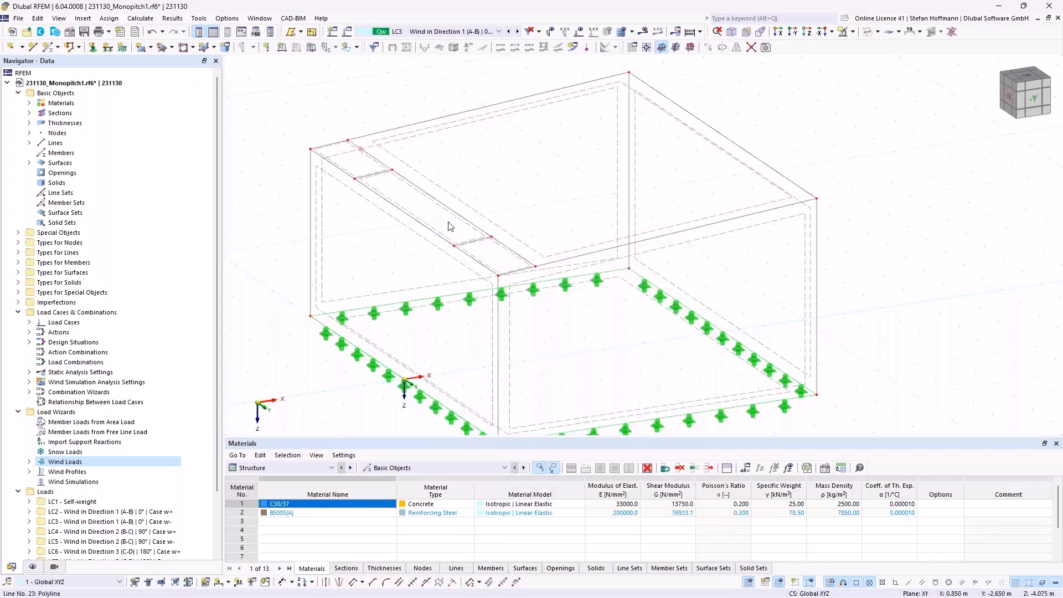
Switch the model display from wireframe to solid rendering and inspect the divided roof surfaces from several angles.
{"action": "middle_click_drag", "start_coordinate": [512, 170], "coordinate": [505, 176], "text": "ctrl"}
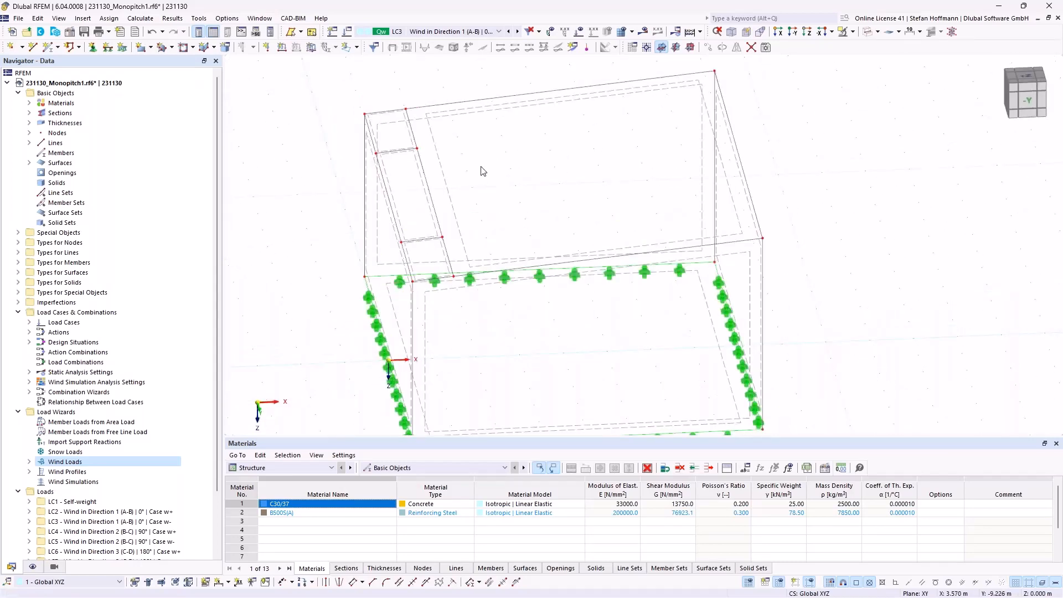
{"action": "middle_click_drag", "start_coordinate": [429, 254], "coordinate": [487, 238], "text": "ctrl"}
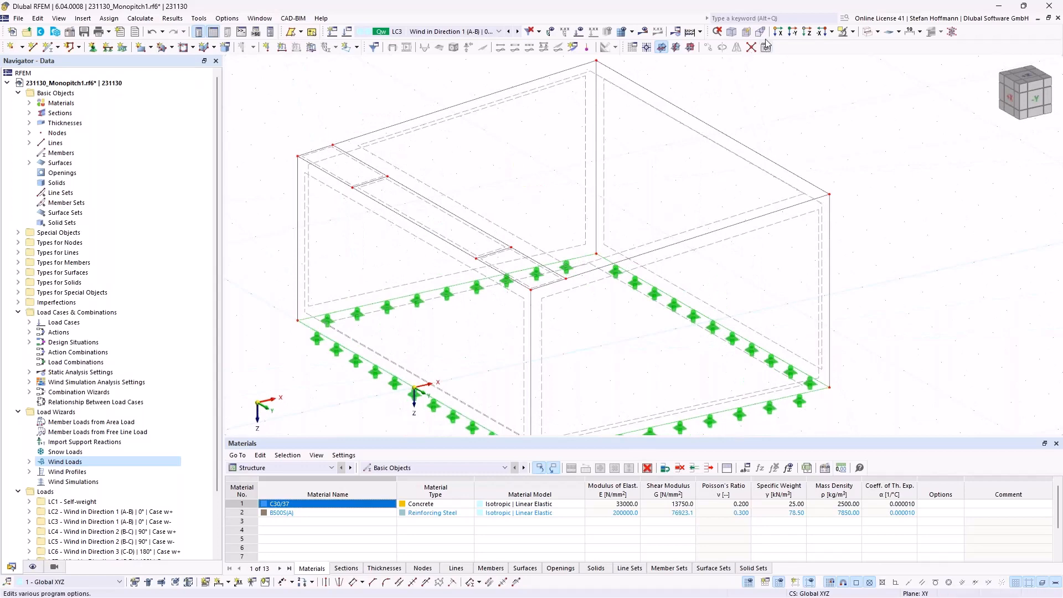
{"action": "left_click", "coordinate": [865, 33]}
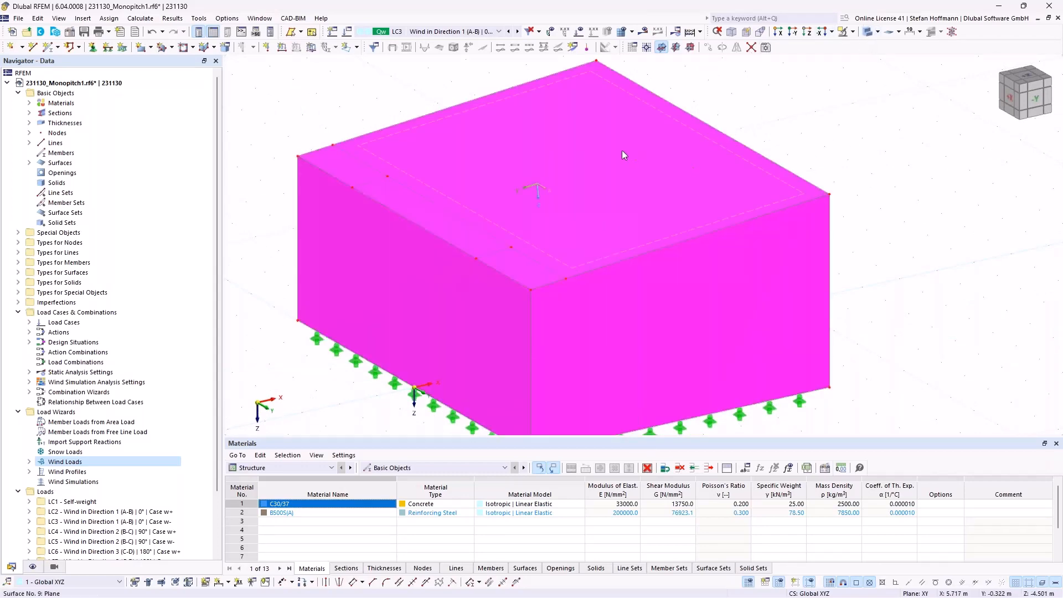
{"action": "scroll", "coordinate": [619, 178], "scroll_direction": "down", "scroll_amount": 3}
{"action": "middle_click_drag", "start_coordinate": [619, 178], "coordinate": [537, 232], "text": "ctrl"}
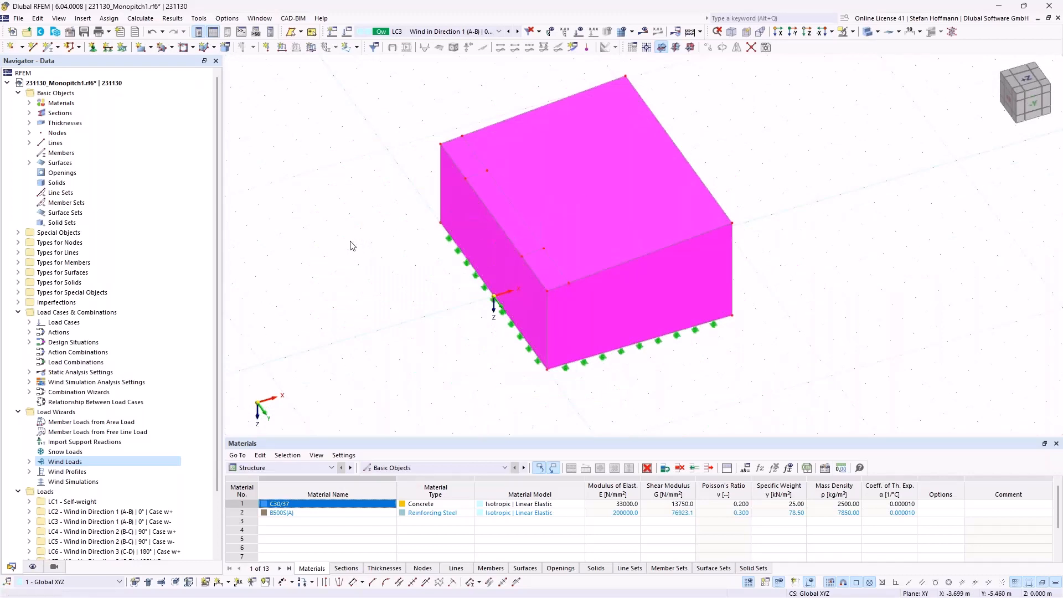
In the mesh settings for wind simulation, disable optimized member topology, terrain, surface thickness consideration and RWIND silent mode.
{"action": "left_click", "coordinate": [150, 18]}
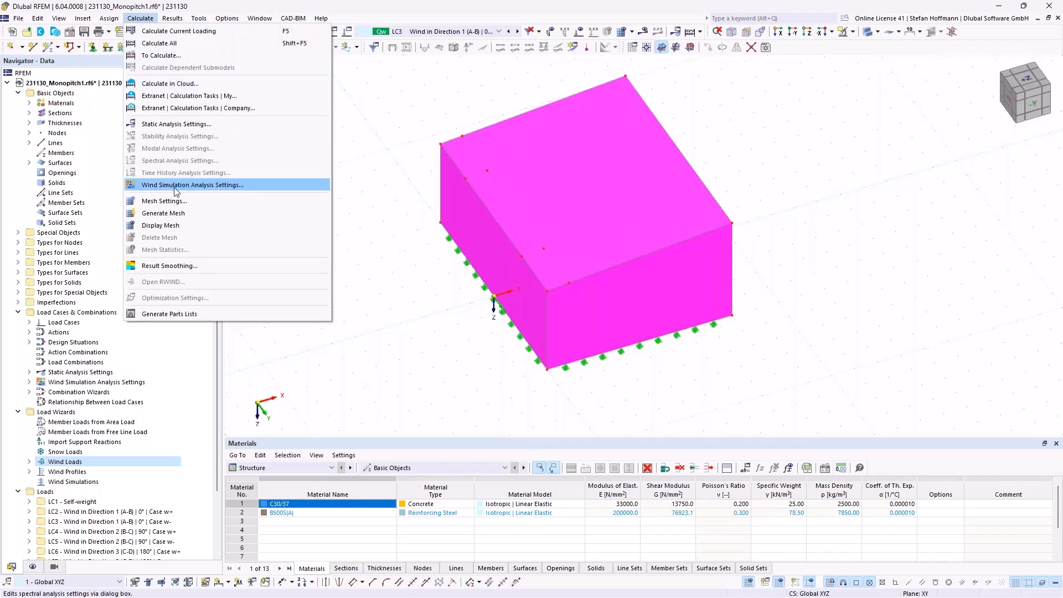
{"action": "left_click", "coordinate": [177, 201]}
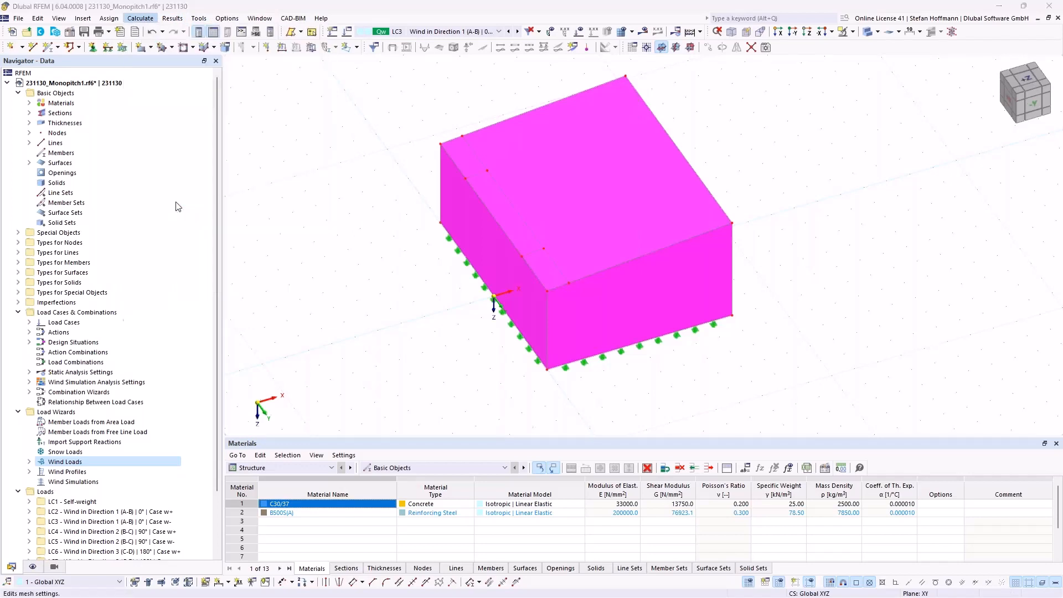
{"action": "left_click", "coordinate": [634, 110]}
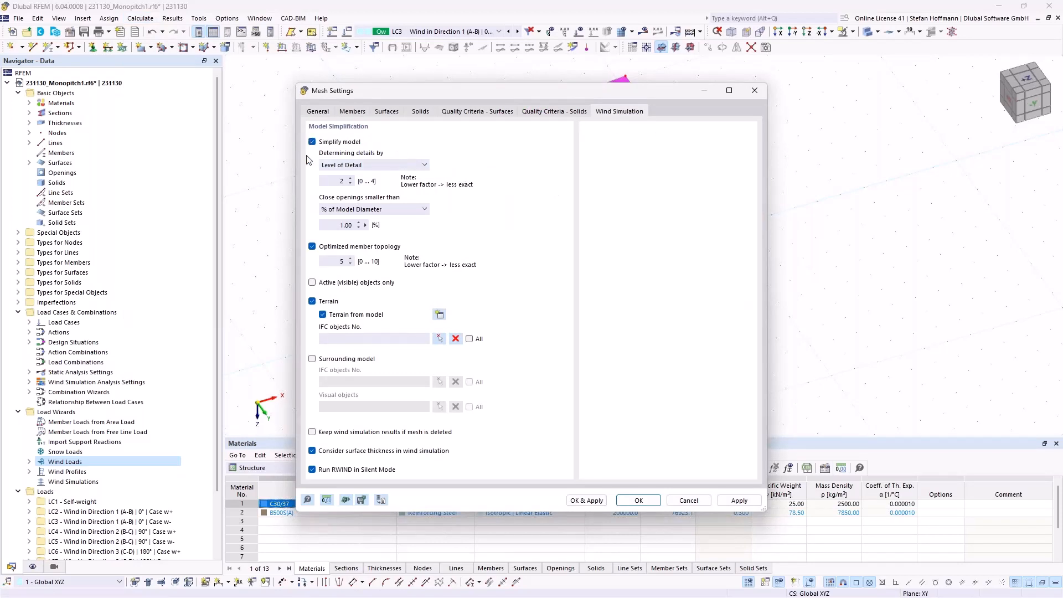
{"action": "double_click", "coordinate": [346, 184]}
{"action": "left_click", "coordinate": [361, 247]}
{"action": "left_click", "coordinate": [326, 301]}
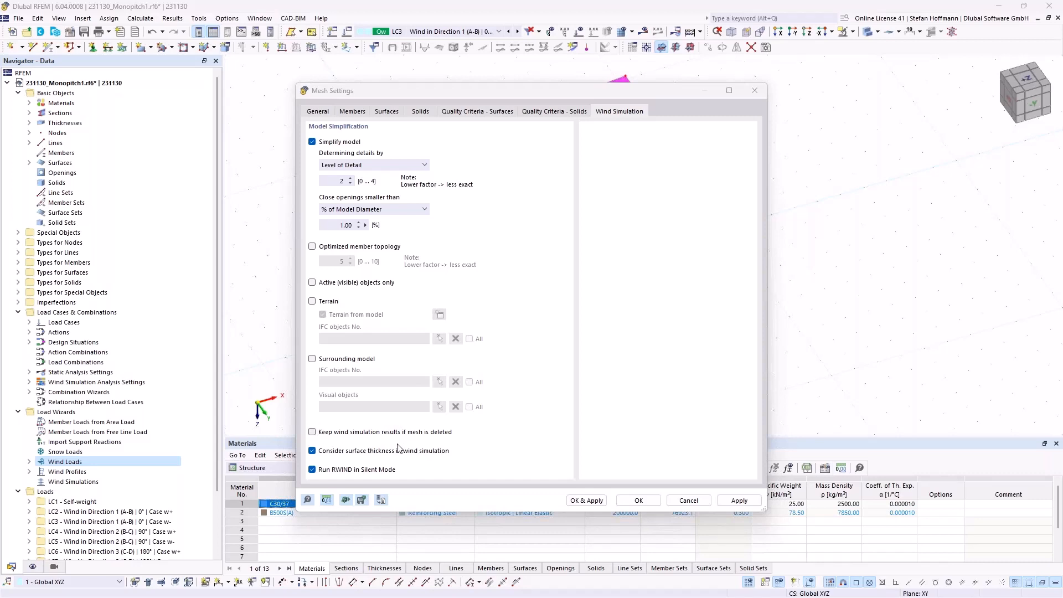
{"action": "left_click", "coordinate": [364, 455]}
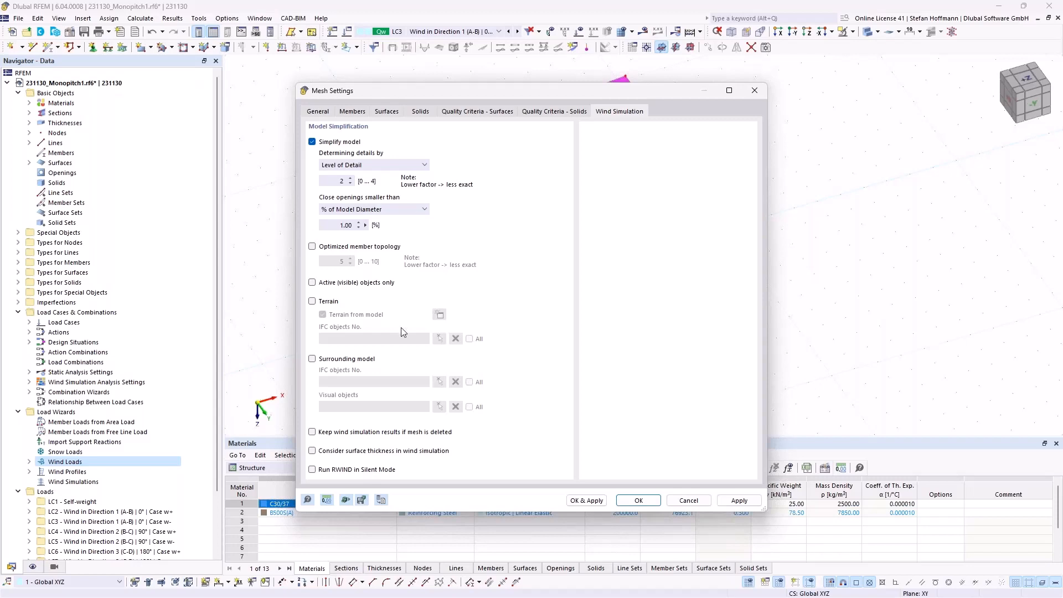
{"action": "left_click", "coordinate": [638, 500]}
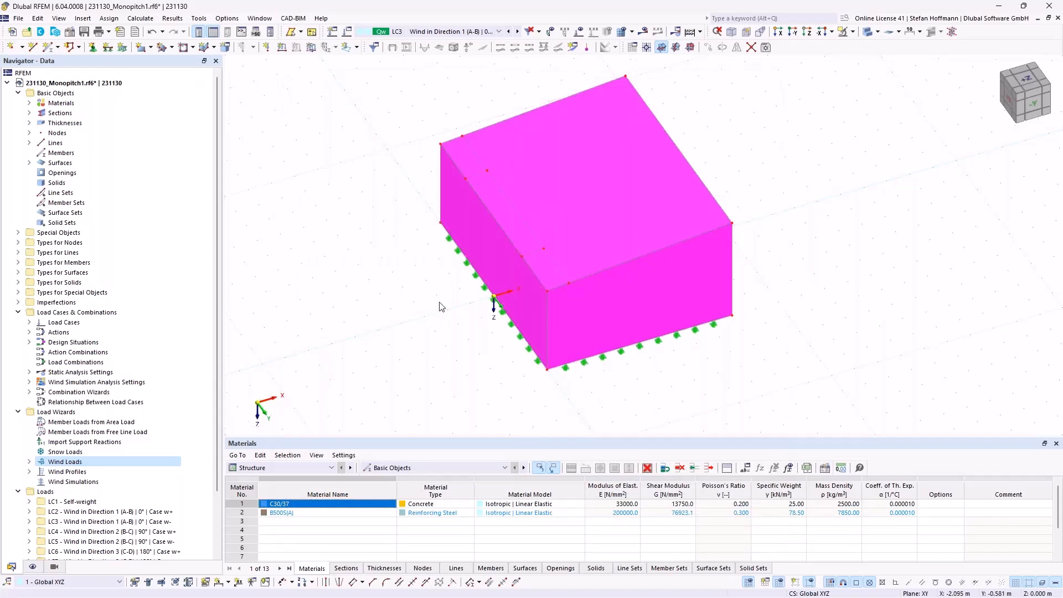
Create a new load case in the Wind category and set its analysis type to Wind Simulation.
{"action": "middle_click_drag", "start_coordinate": [415, 311], "coordinate": [387, 334]}
{"action": "middle_click_drag", "start_coordinate": [388, 335], "coordinate": [398, 280], "text": "ctrl"}
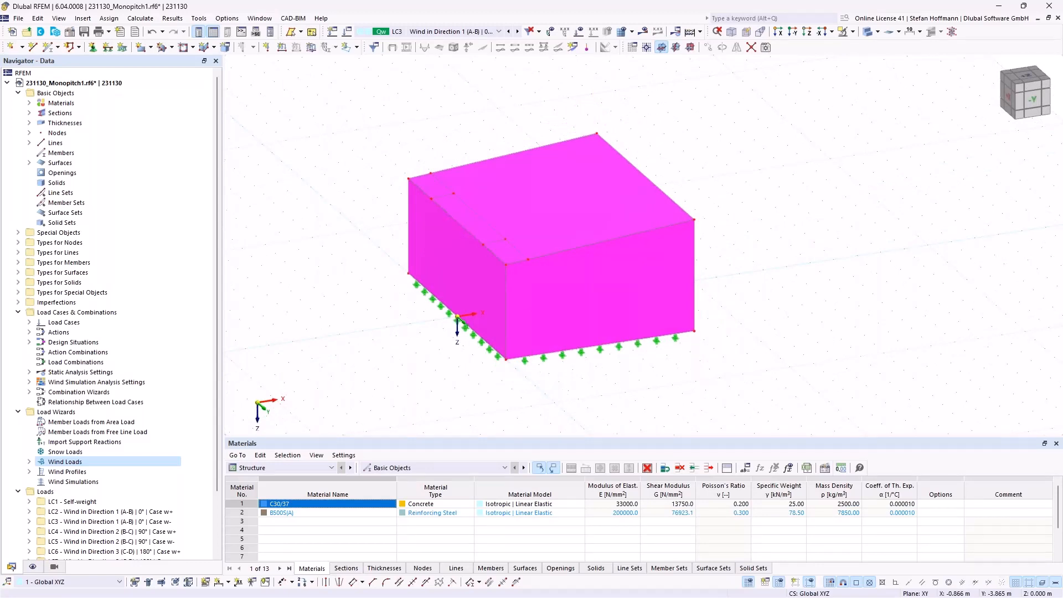
{"action": "left_click", "coordinate": [332, 32]}
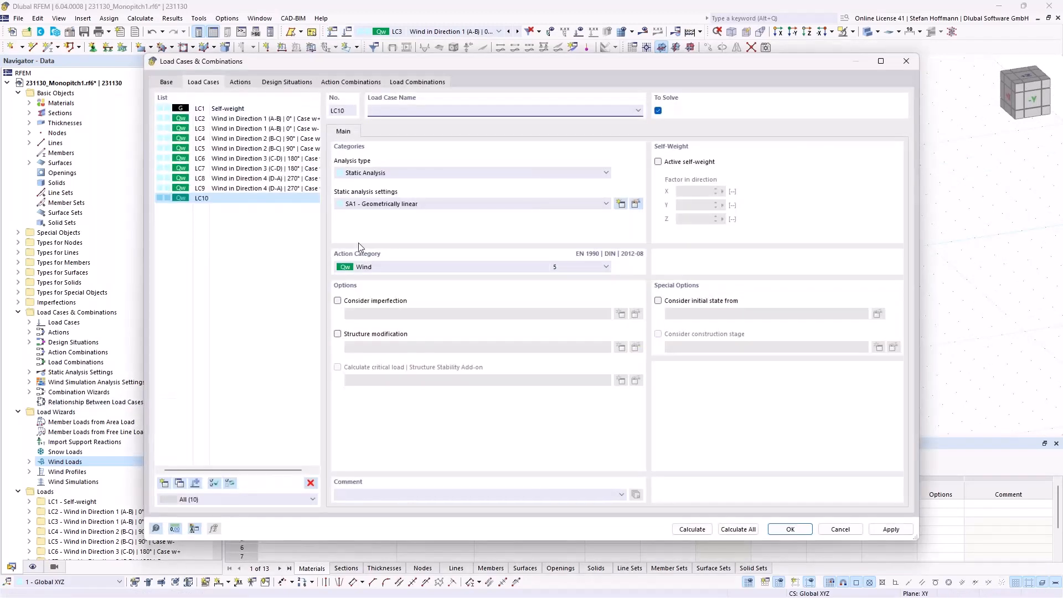
{"action": "left_click", "coordinate": [390, 173]}
{"action": "left_click", "coordinate": [388, 191]}
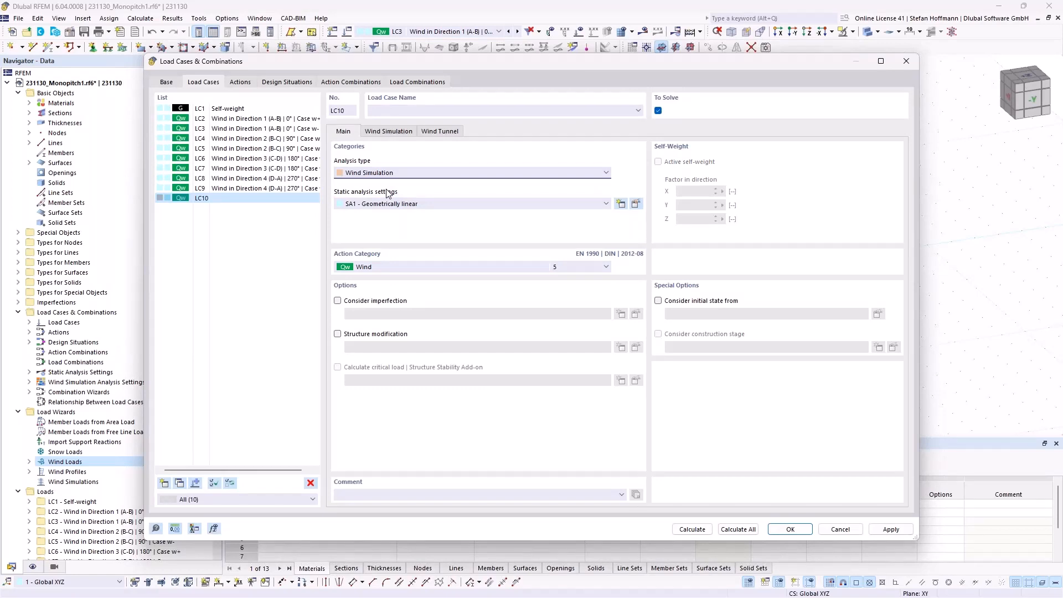
Edit the EN 1991 wind profile, taking the location Leipzig from the wind load map and setting the terrain category to Category II.
{"action": "left_click", "coordinate": [406, 133]}
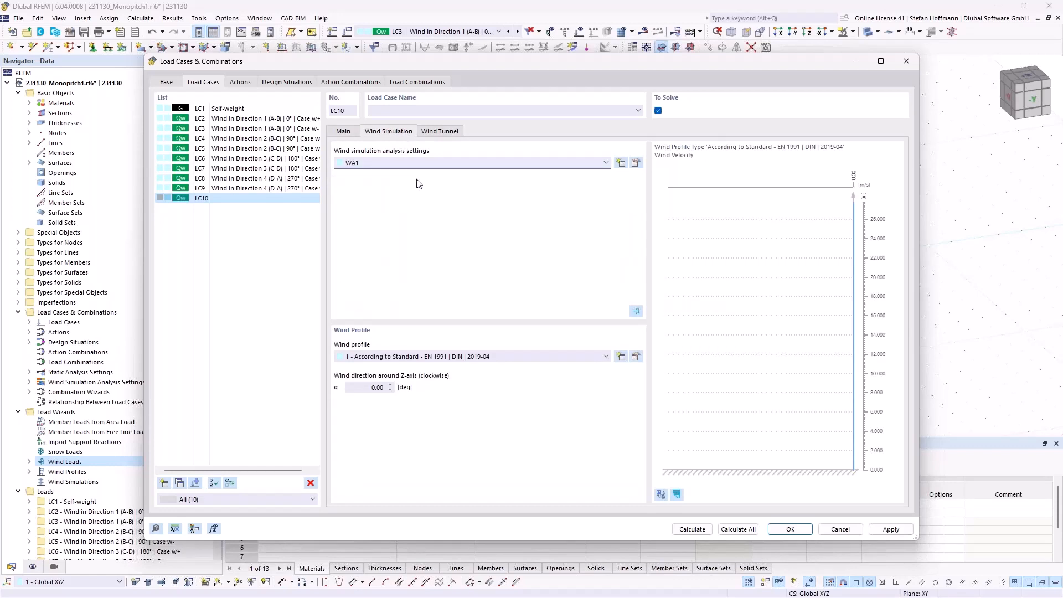
{"action": "left_click", "coordinate": [636, 357]}
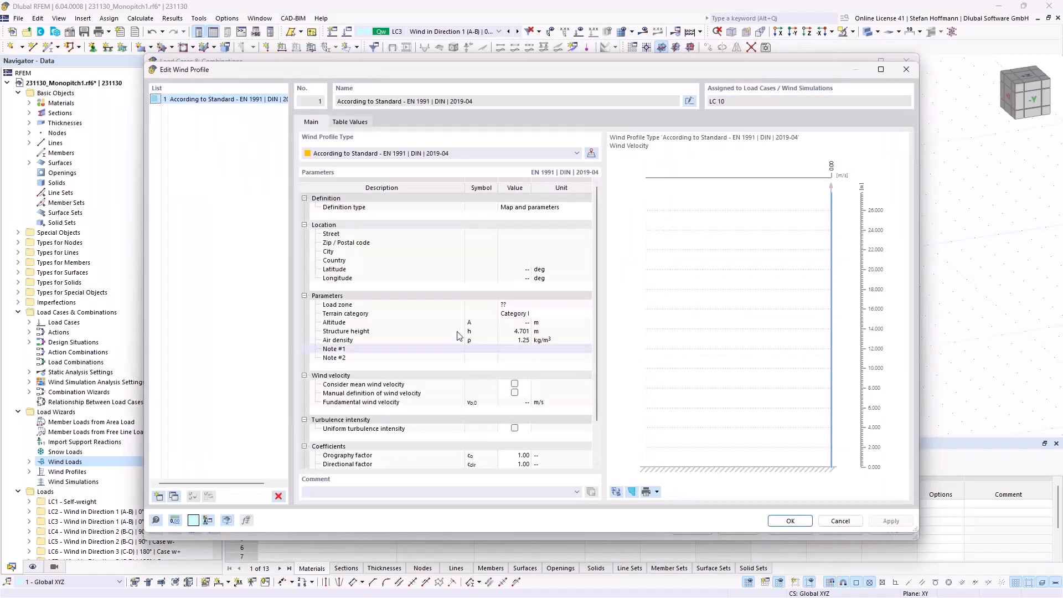
{"action": "left_click", "coordinate": [591, 154]}
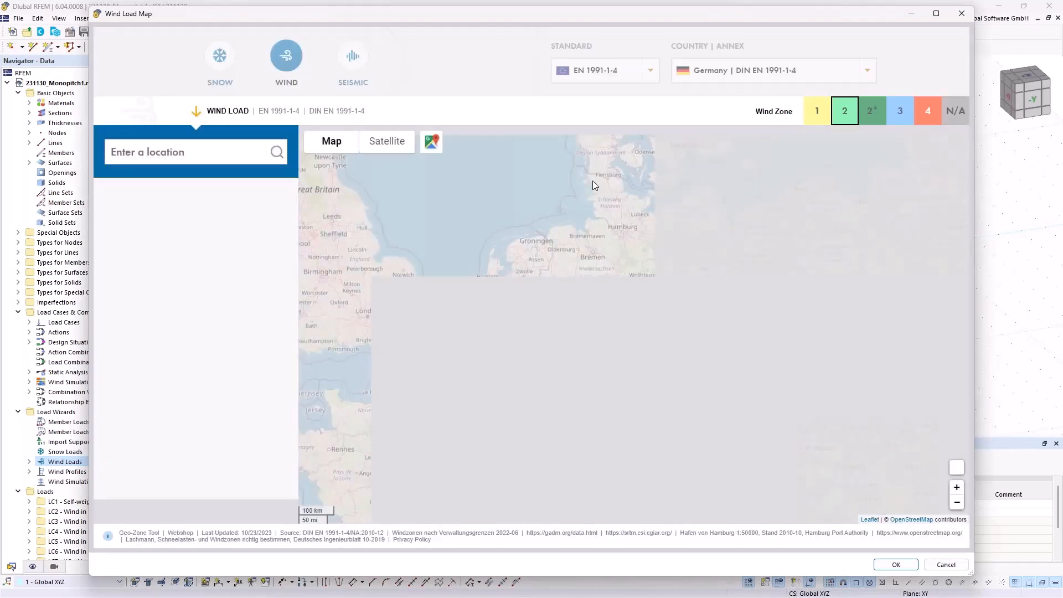
{"action": "left_click", "coordinate": [683, 321]}
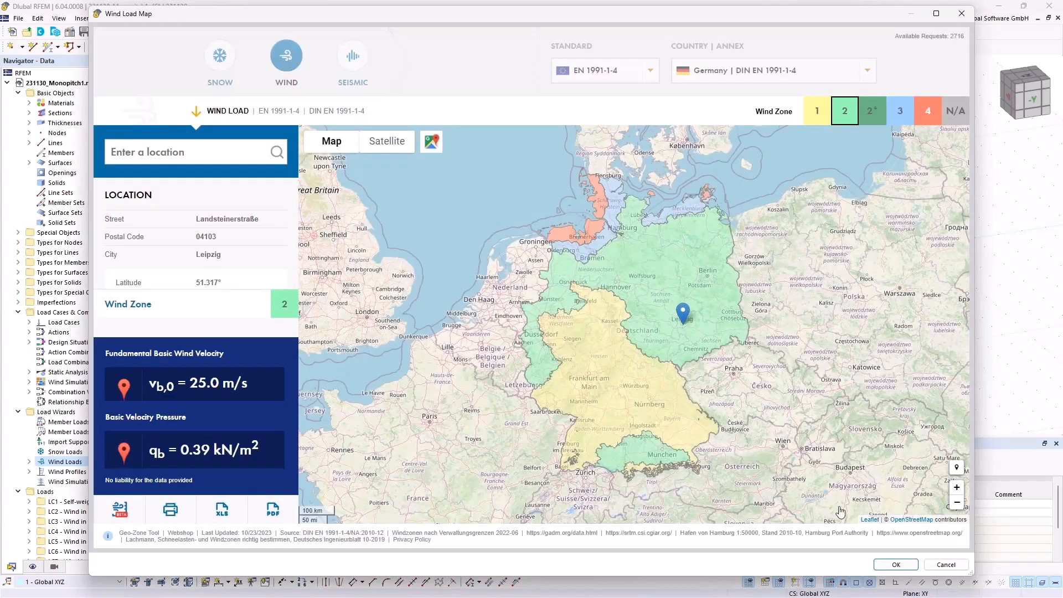
{"action": "left_click", "coordinate": [895, 565]}
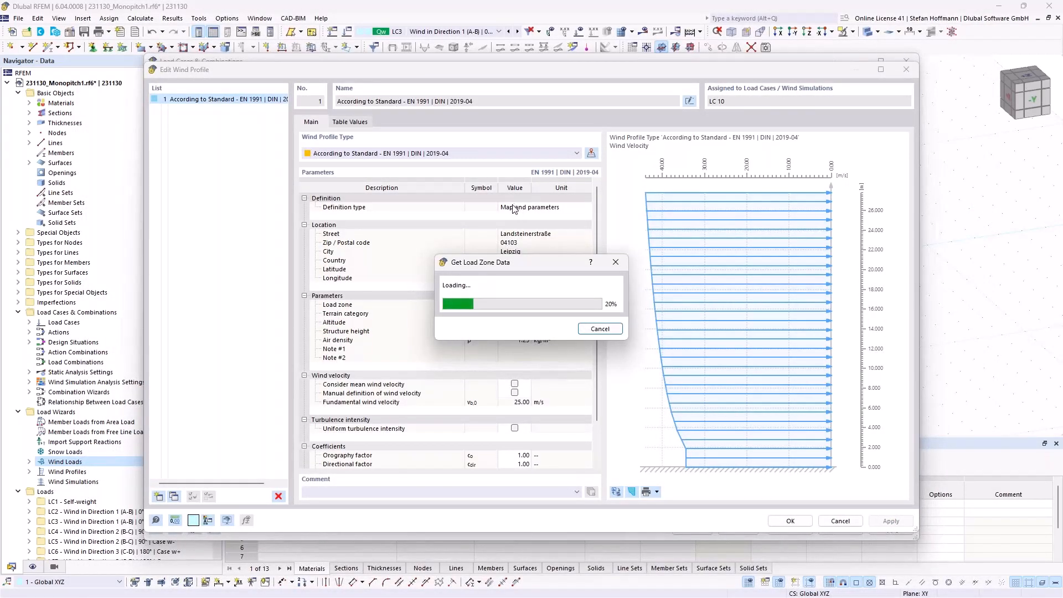
{"action": "left_click", "coordinate": [522, 313]}
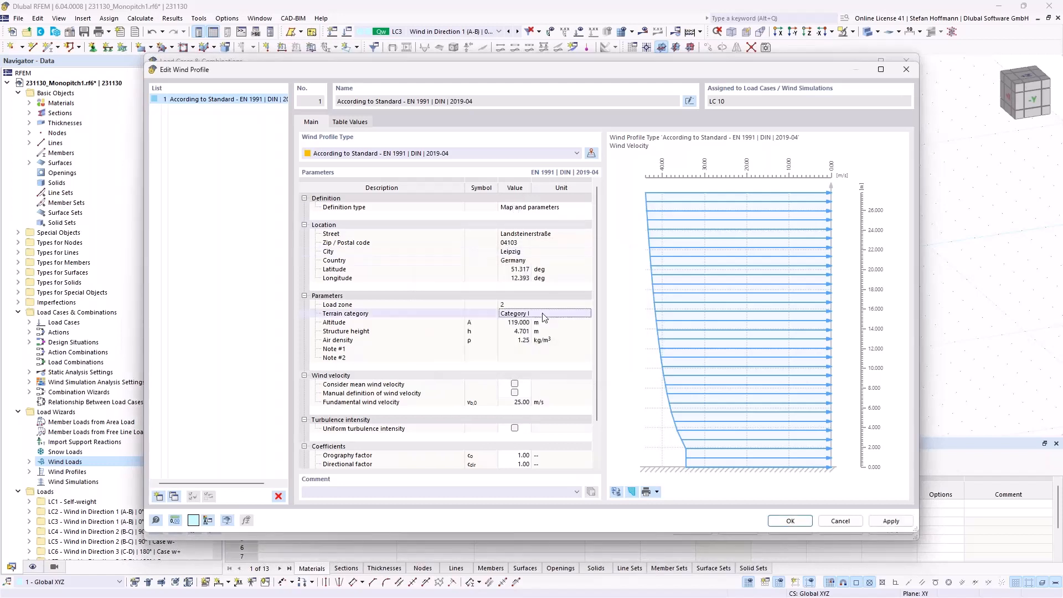
{"action": "left_click", "coordinate": [522, 314]}
{"action": "left_click", "coordinate": [522, 318]}
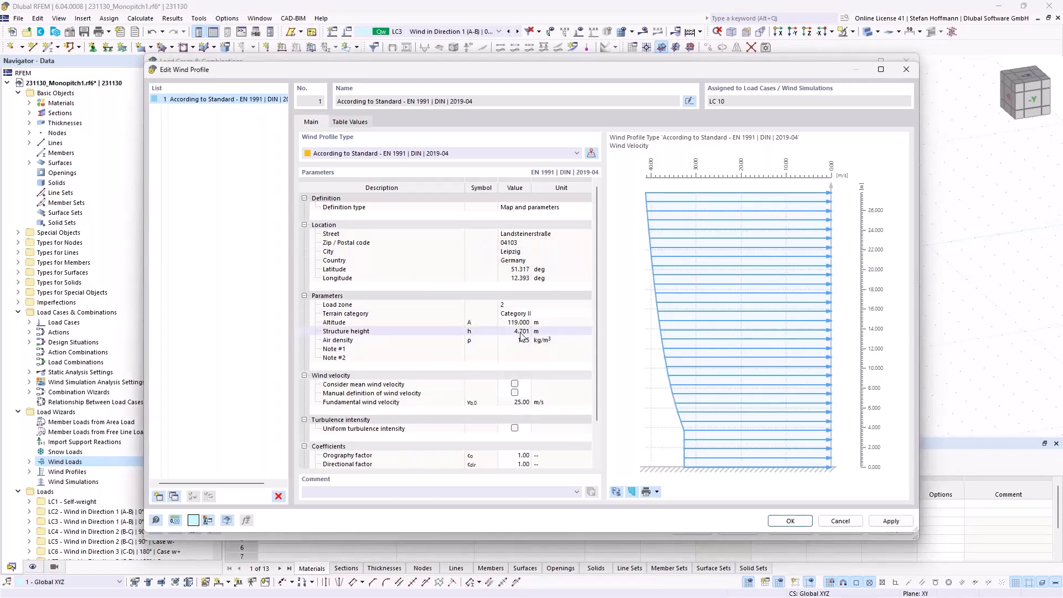
Review the wind profile's parameters, velocity and turbulence intensity diagrams and table values, and accept the profile.
{"action": "left_click", "coordinate": [523, 332]}
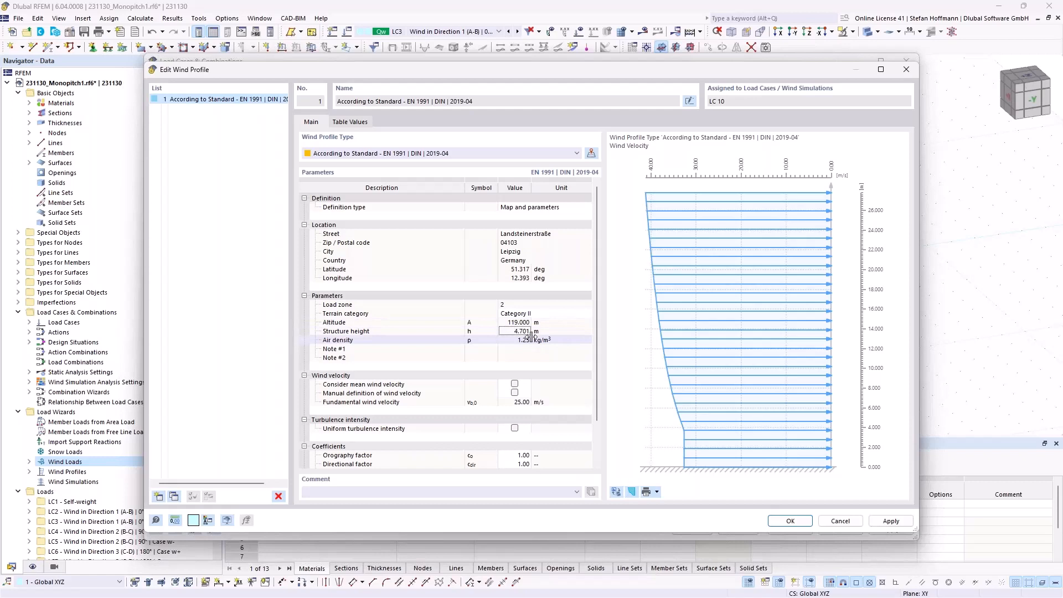
{"action": "scroll", "coordinate": [532, 334], "scroll_direction": "down", "scroll_amount": 2}
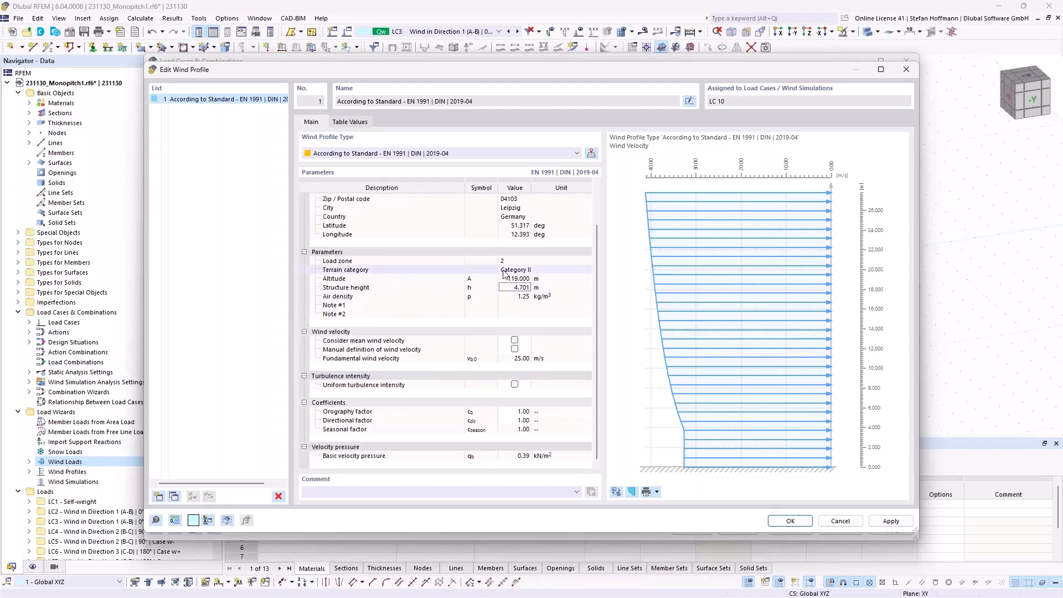
{"action": "scroll", "coordinate": [515, 307], "scroll_direction": "up", "scroll_amount": 2}
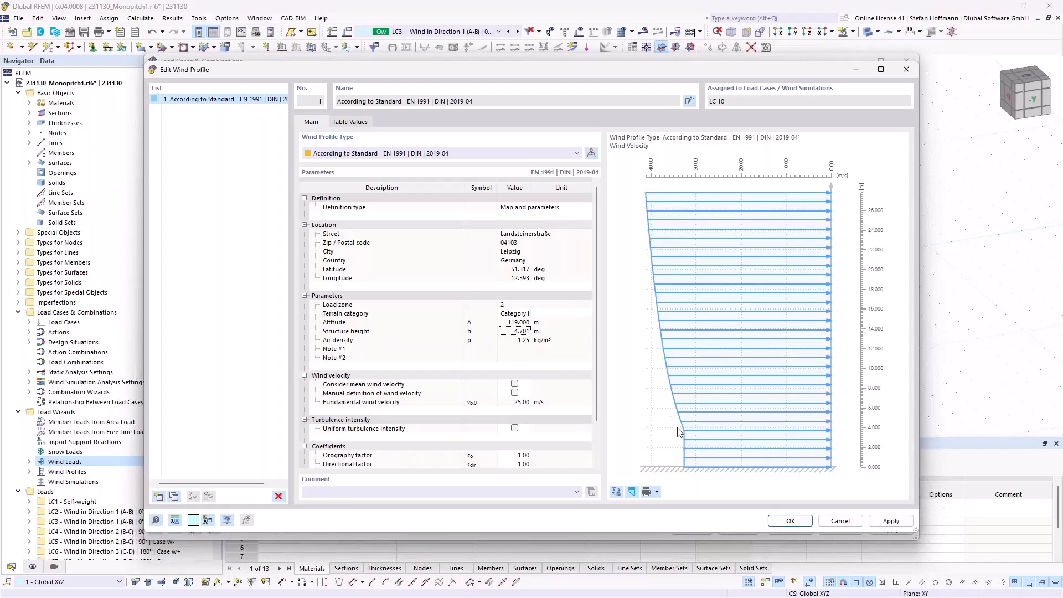
{"action": "left_click", "coordinate": [632, 491]}
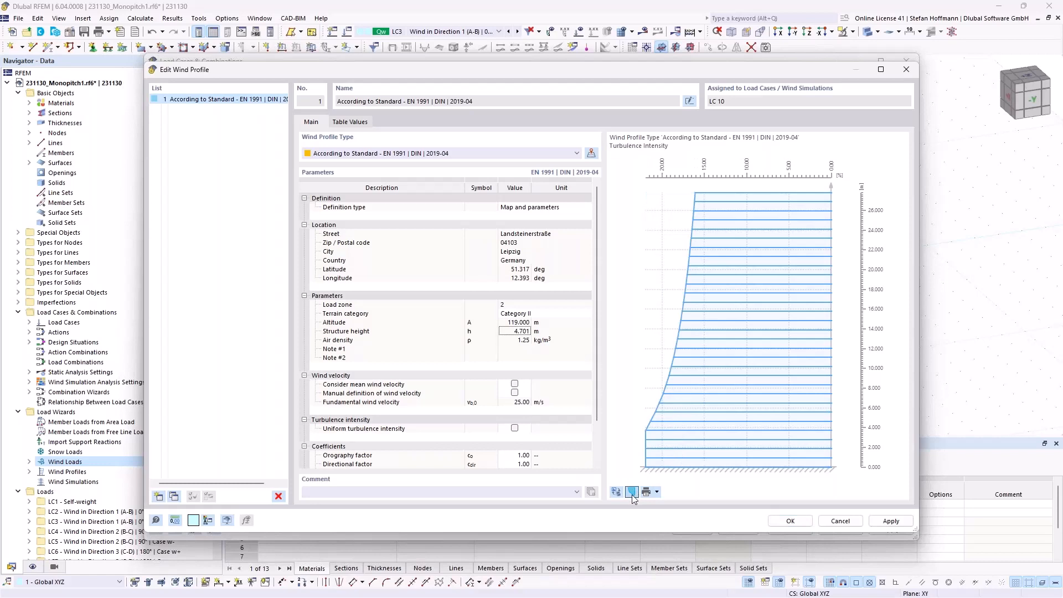
{"action": "left_click", "coordinate": [632, 492]}
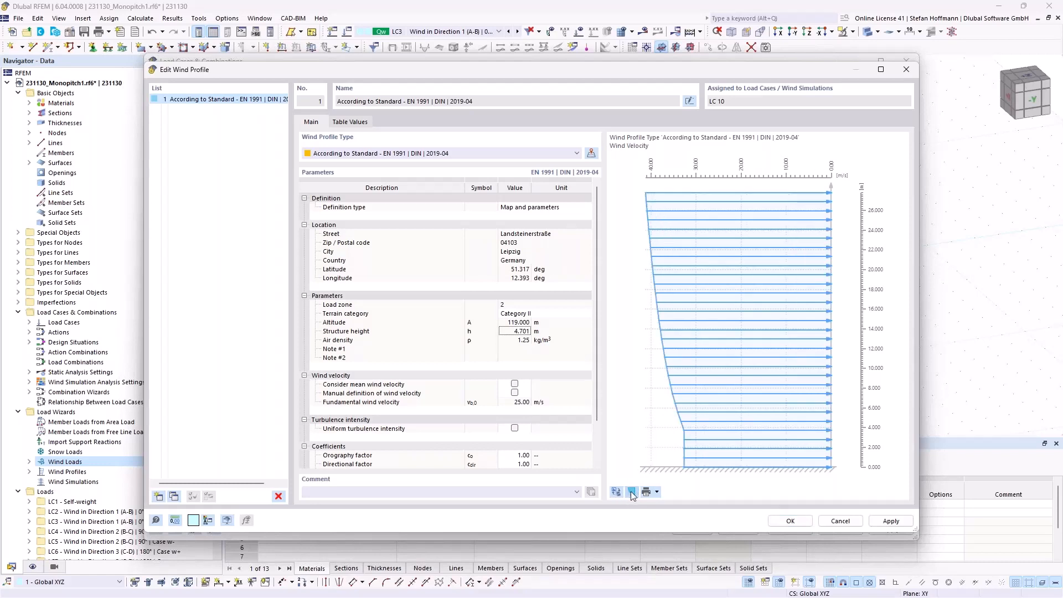
{"action": "left_click", "coordinate": [633, 492]}
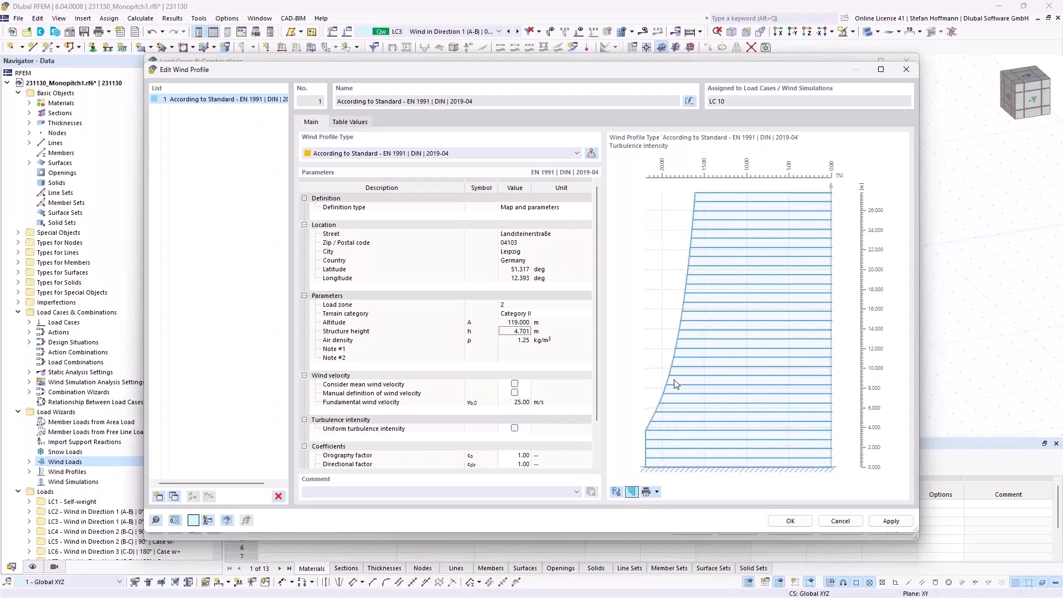
{"action": "left_click", "coordinate": [340, 122]}
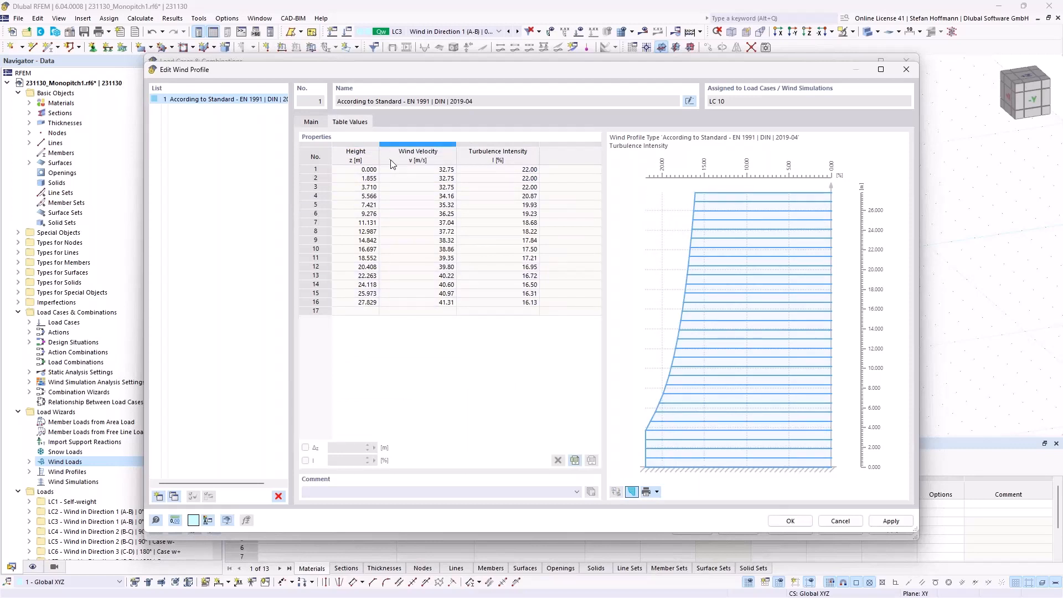
{"action": "left_click", "coordinate": [793, 523]}
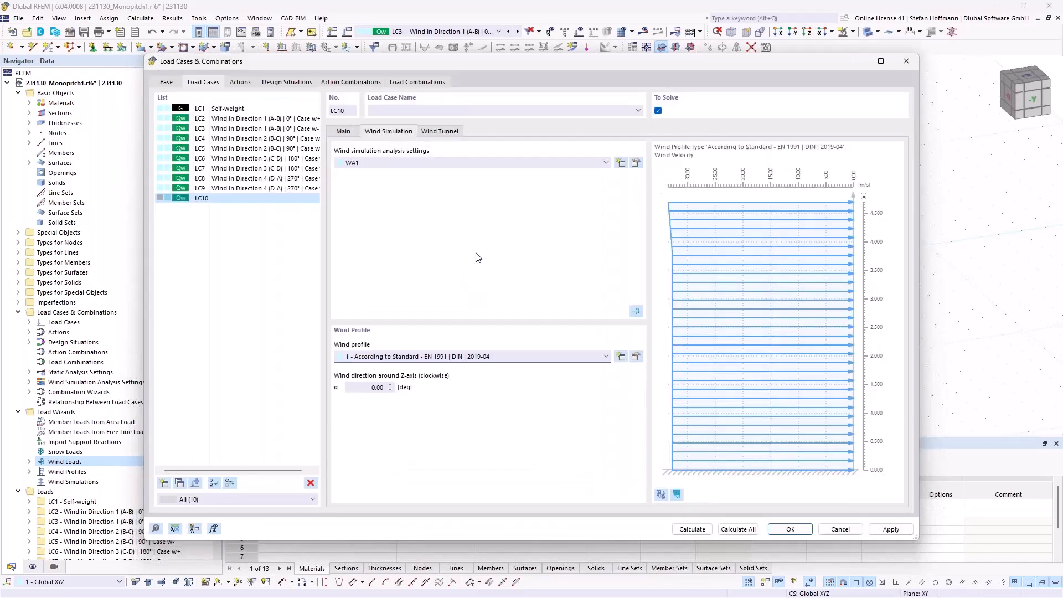
Set wind simulation analysis settings WA1 to Steady Flow with boundary layers enabled, check the advanced relaxation factors, and accept the load case.
{"action": "left_click", "coordinate": [635, 163]}
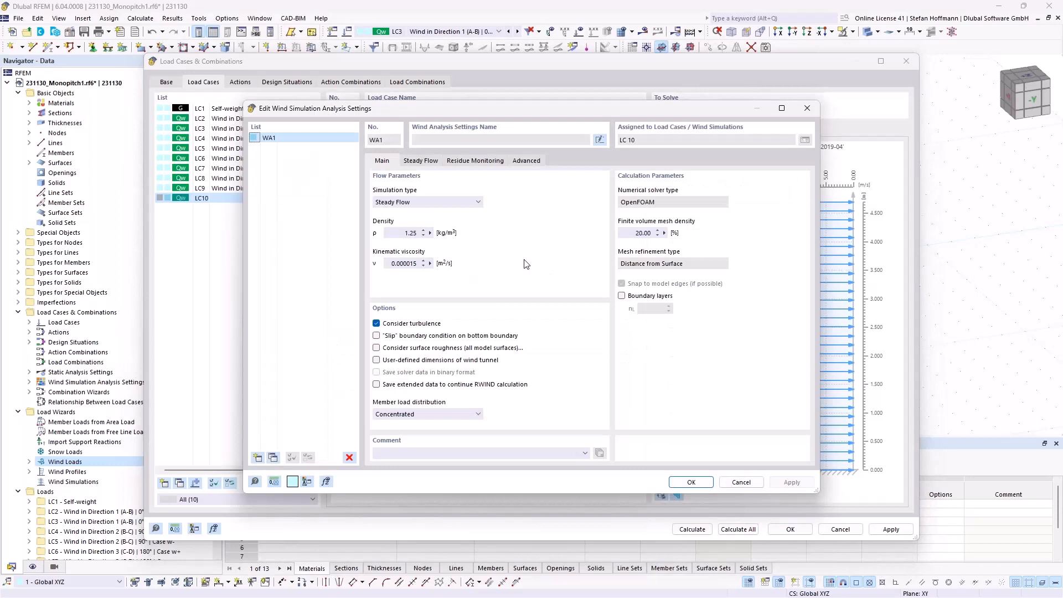
{"action": "left_click", "coordinate": [427, 202]}
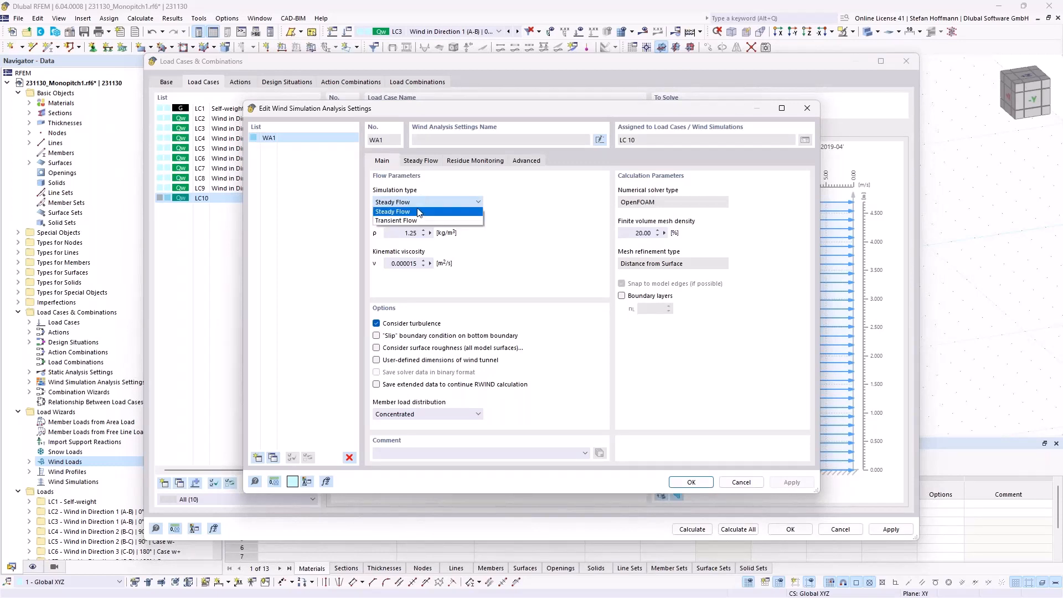
{"action": "left_click", "coordinate": [418, 212]}
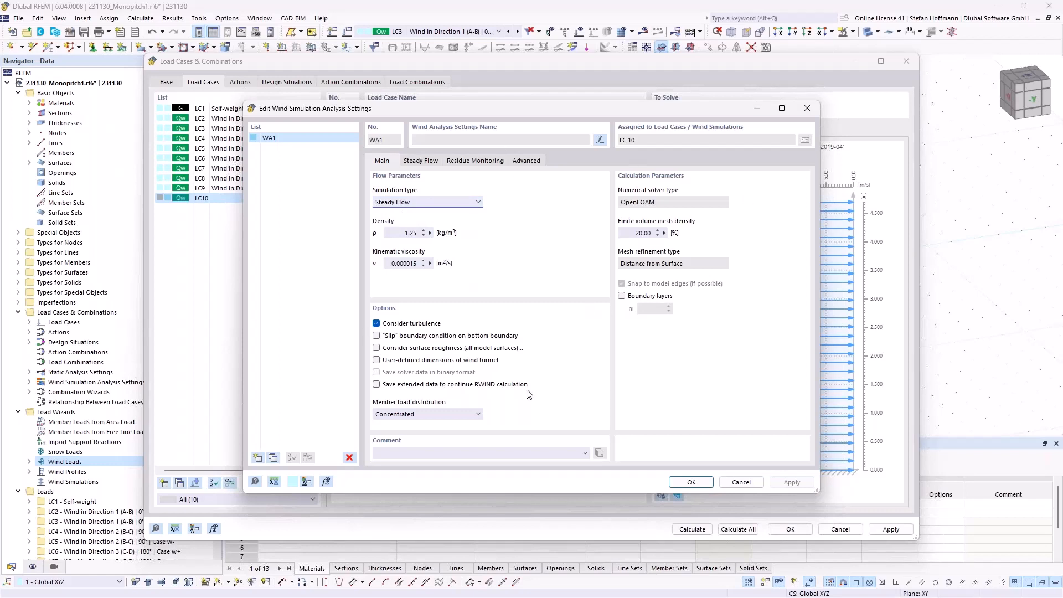
{"action": "left_click", "coordinate": [631, 297]}
{"action": "double_click", "coordinate": [659, 309]}
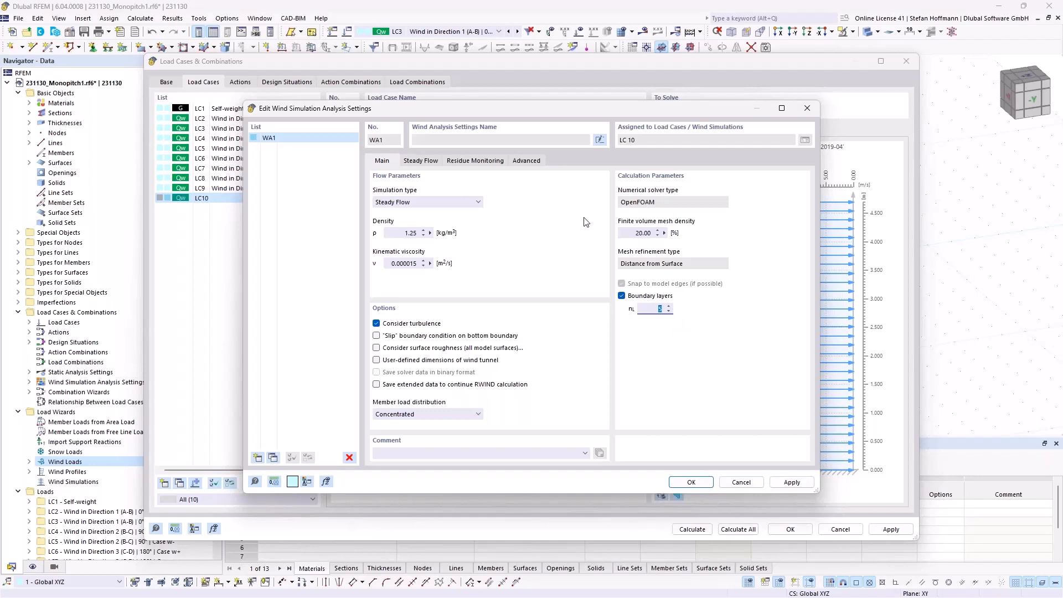
{"action": "left_click", "coordinate": [437, 166]}
{"action": "left_click", "coordinate": [533, 161]}
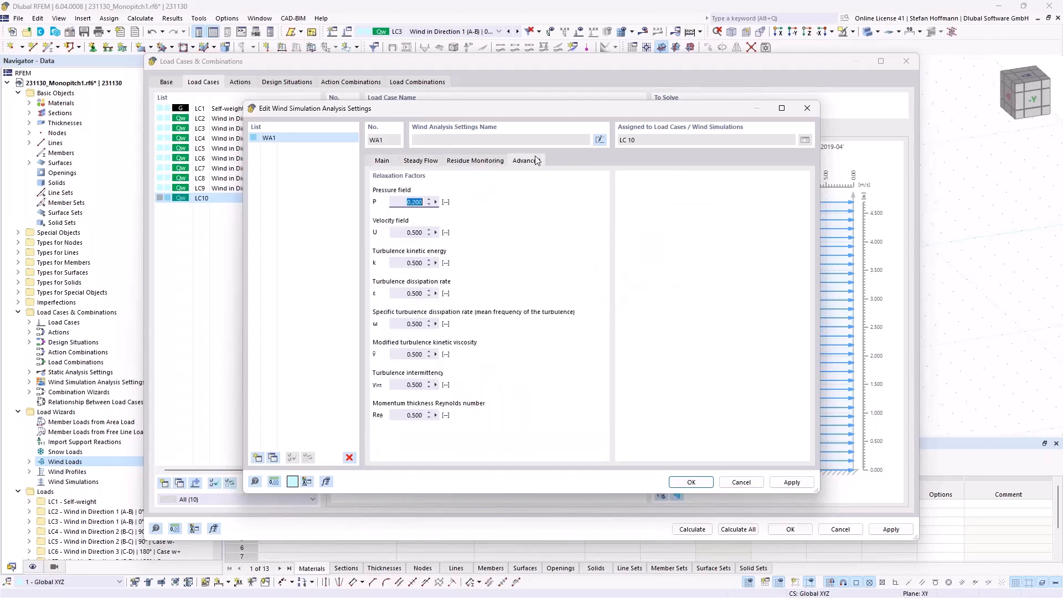
{"action": "left_click", "coordinate": [690, 483]}
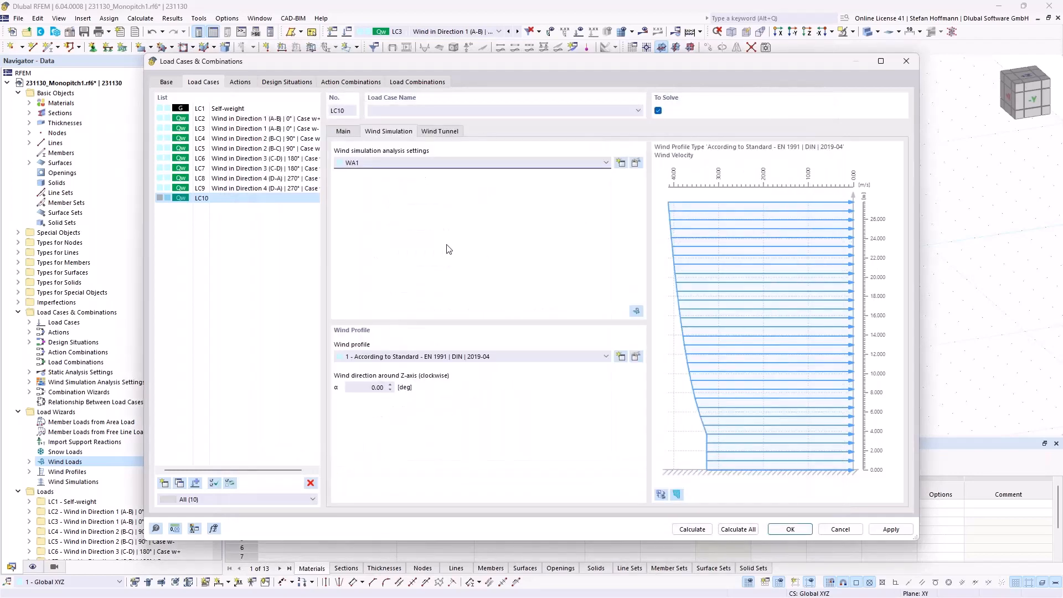
{"action": "left_click", "coordinate": [795, 530]}
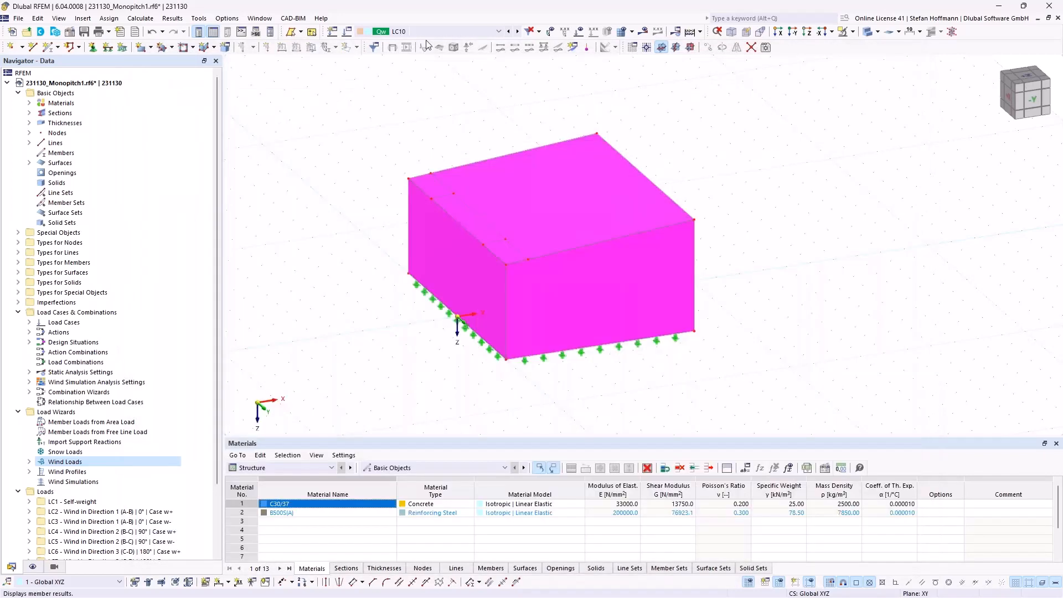
Open the LC10 wind simulation in RWIND, generate zones from the model's surface numbers and display them.
{"action": "left_click", "coordinate": [642, 31]}
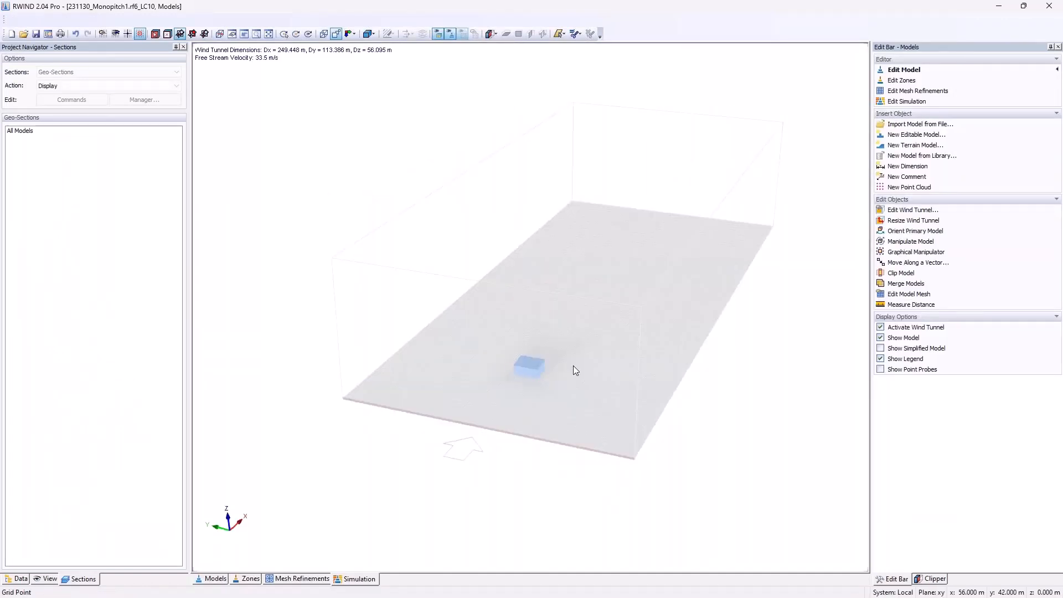
{"action": "scroll", "coordinate": [509, 381], "scroll_direction": "up", "scroll_amount": 5}
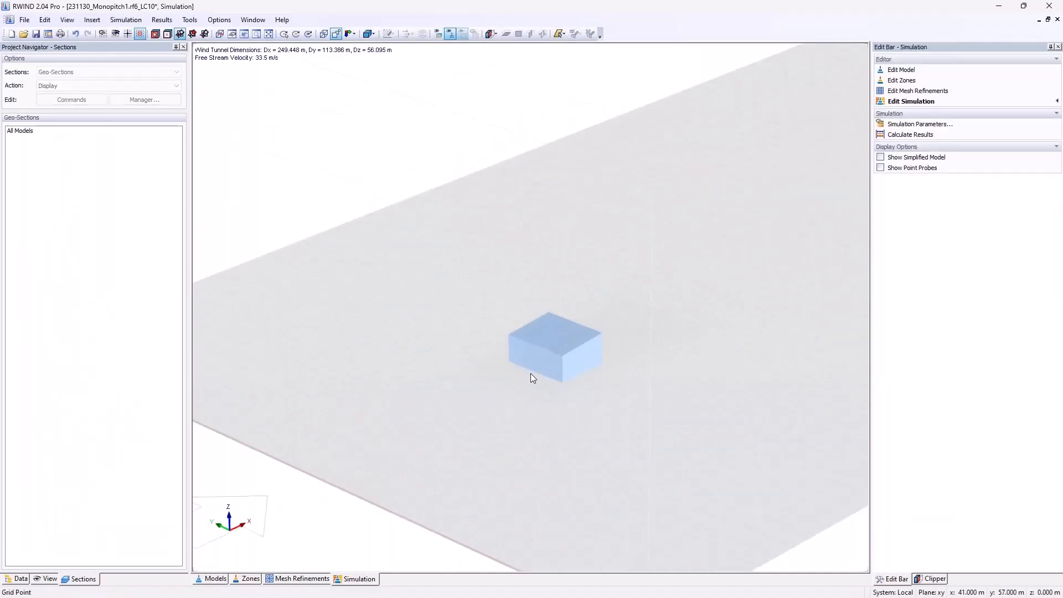
{"action": "left_click", "coordinate": [45, 19]}
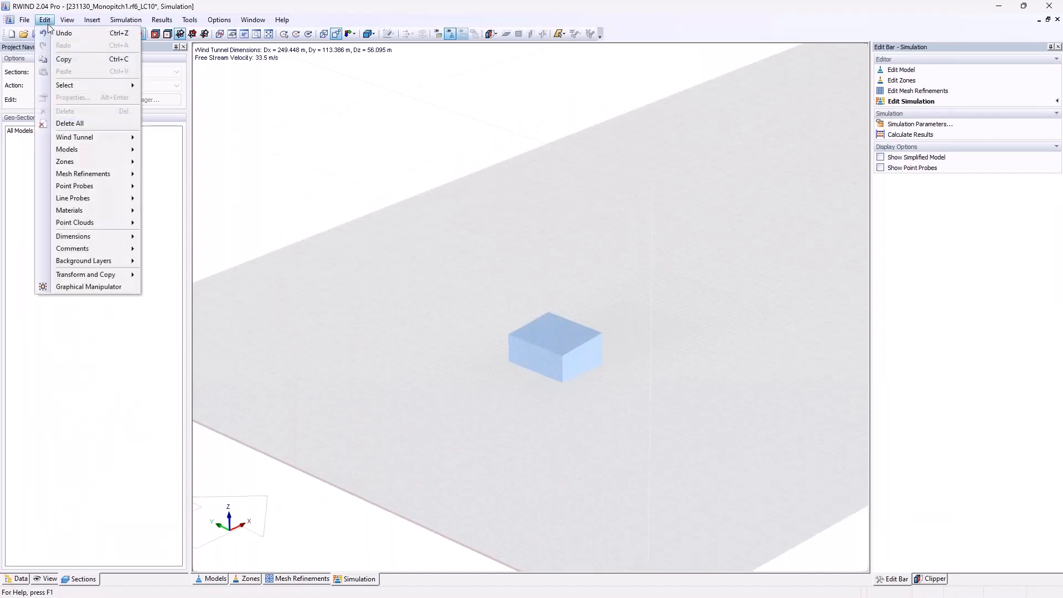
{"action": "mouse_move", "coordinate": [94, 162]}
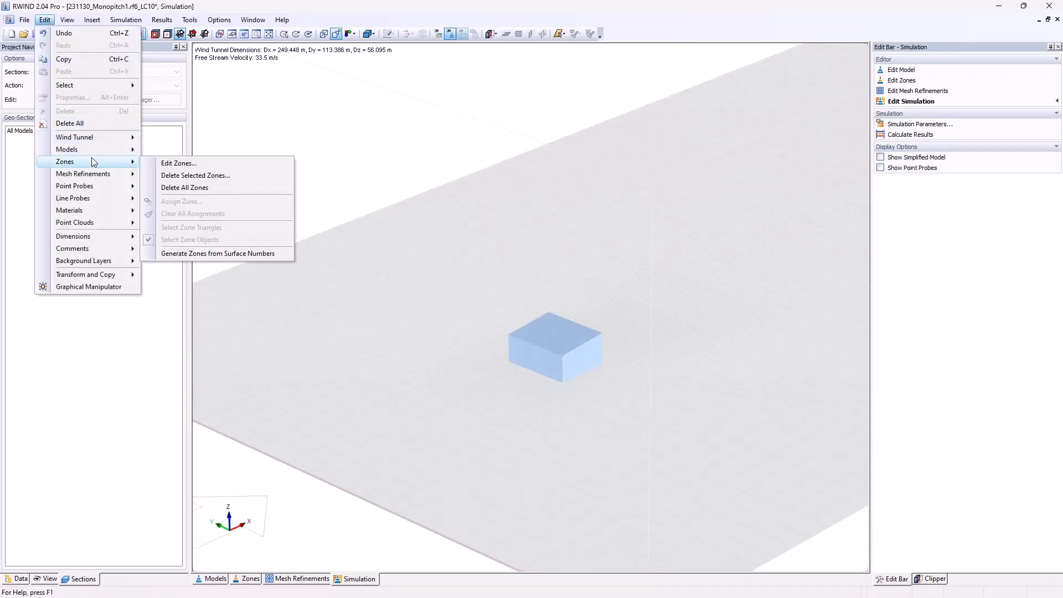
{"action": "left_click", "coordinate": [186, 255]}
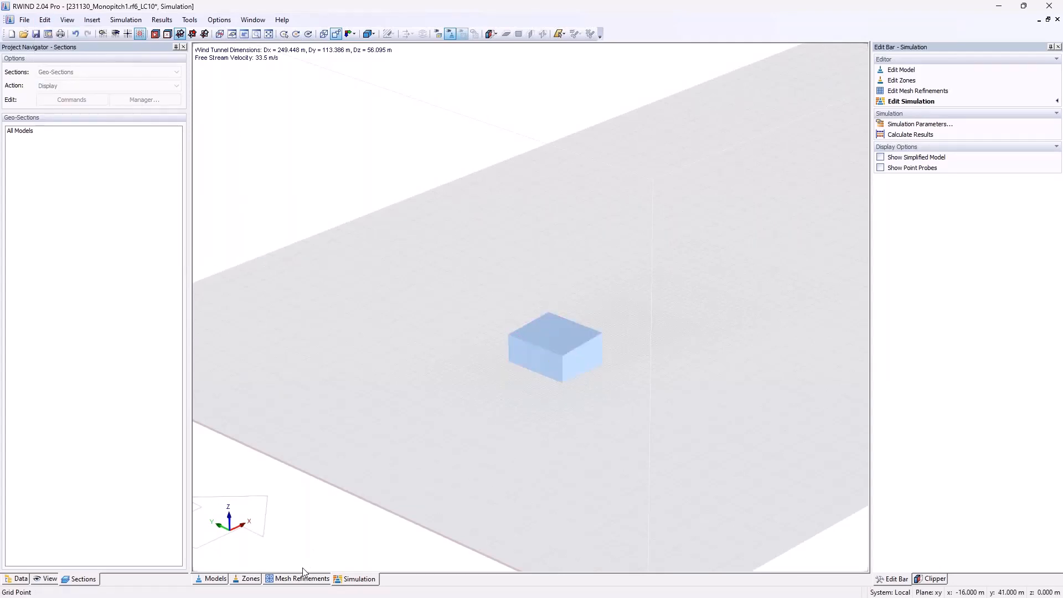
{"action": "left_click", "coordinate": [250, 580]}
{"action": "scroll", "coordinate": [555, 370], "scroll_direction": "up", "scroll_amount": 5}
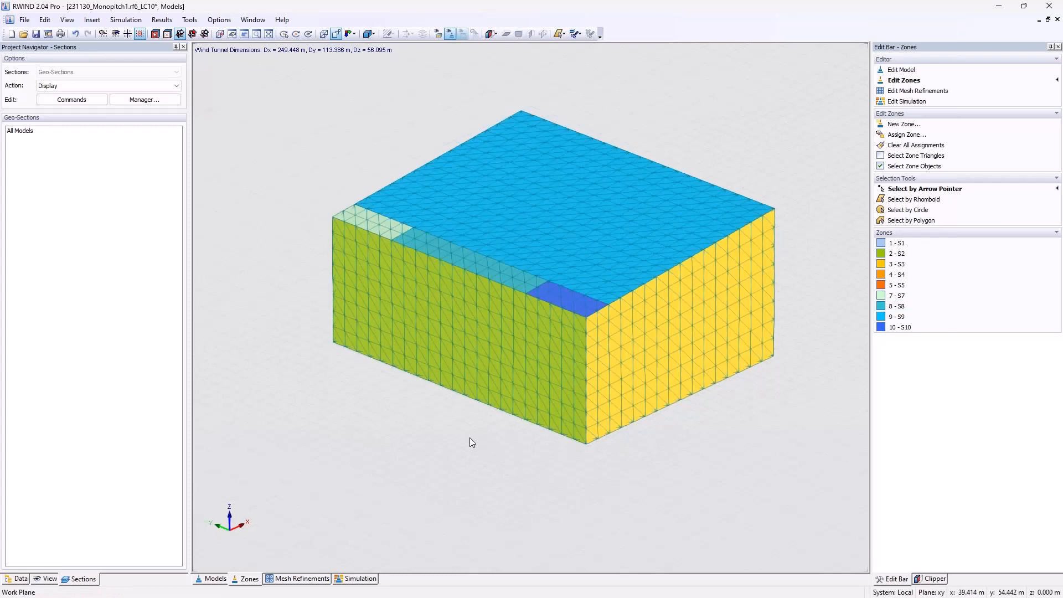
{"action": "left_click", "coordinate": [16, 578]}
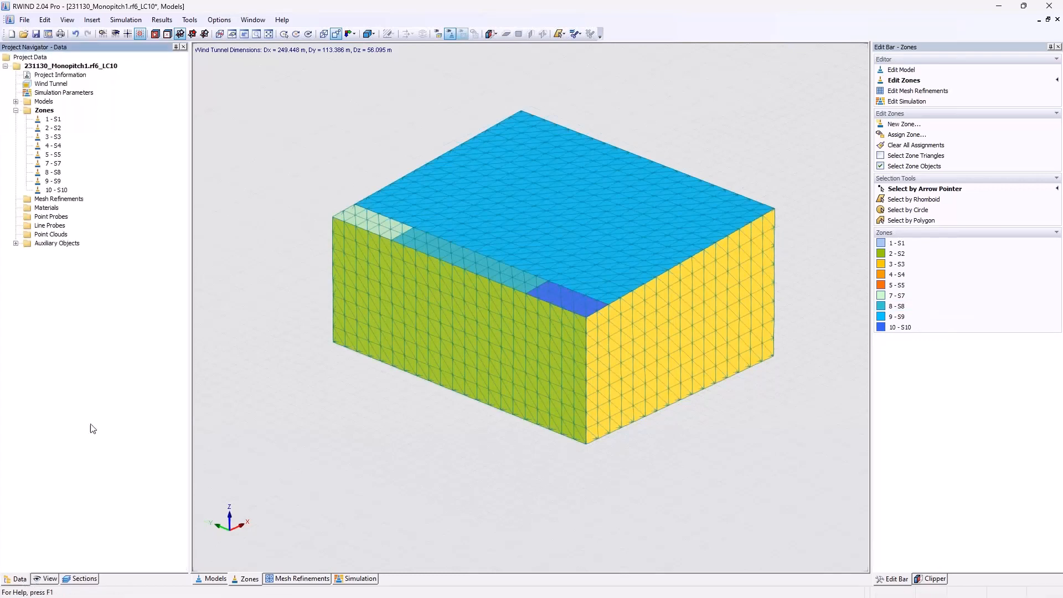
Close the LC10 simulation project in RWIND without saving and return to RFEM.
{"action": "left_click", "coordinate": [126, 20]}
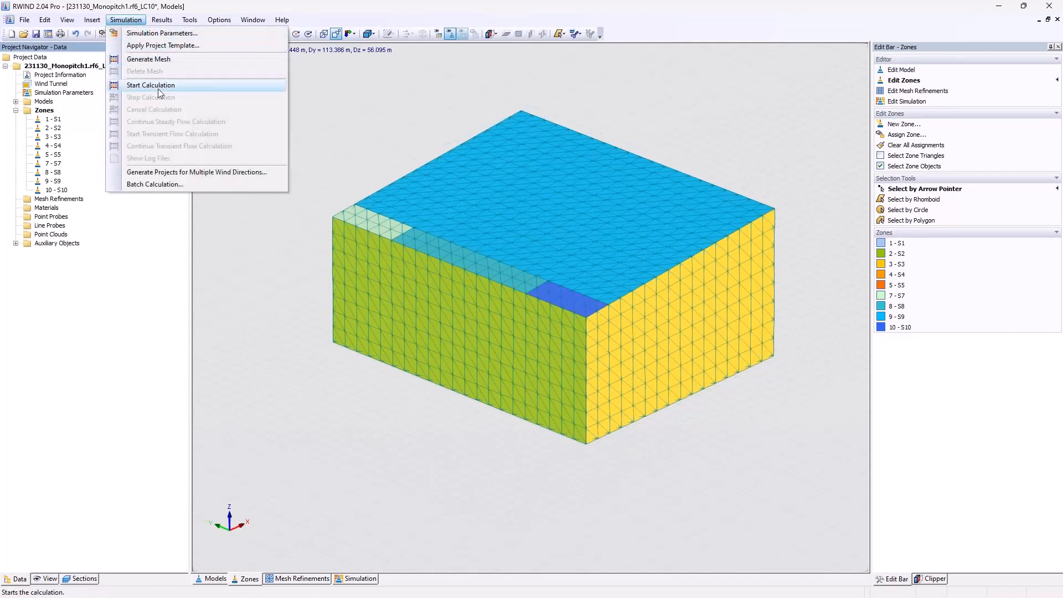
{"action": "left_click", "coordinate": [366, 95]}
{"action": "left_click", "coordinate": [1049, 6]}
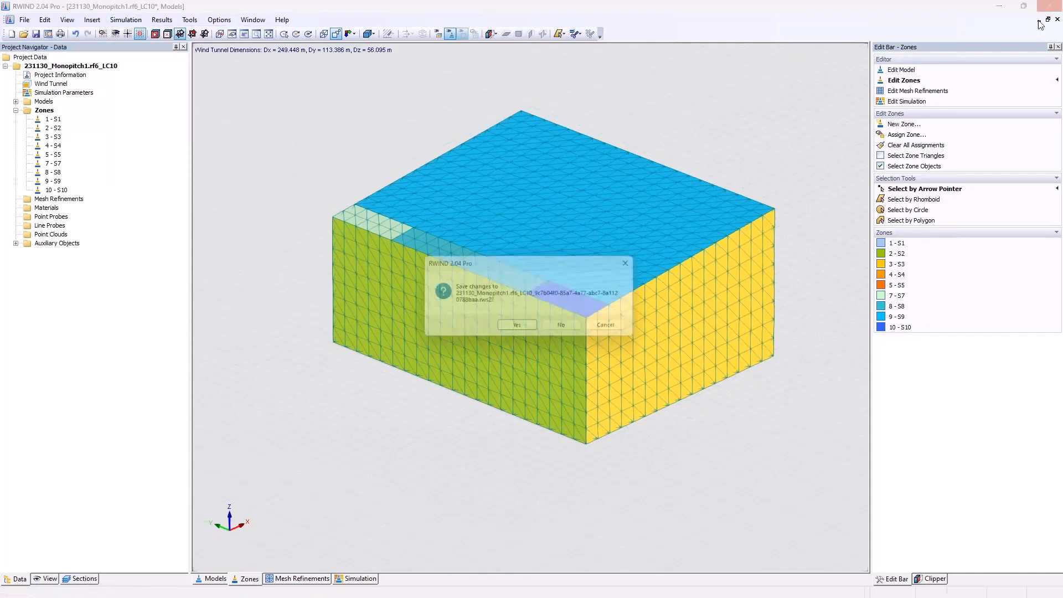
{"action": "left_click", "coordinate": [566, 331]}
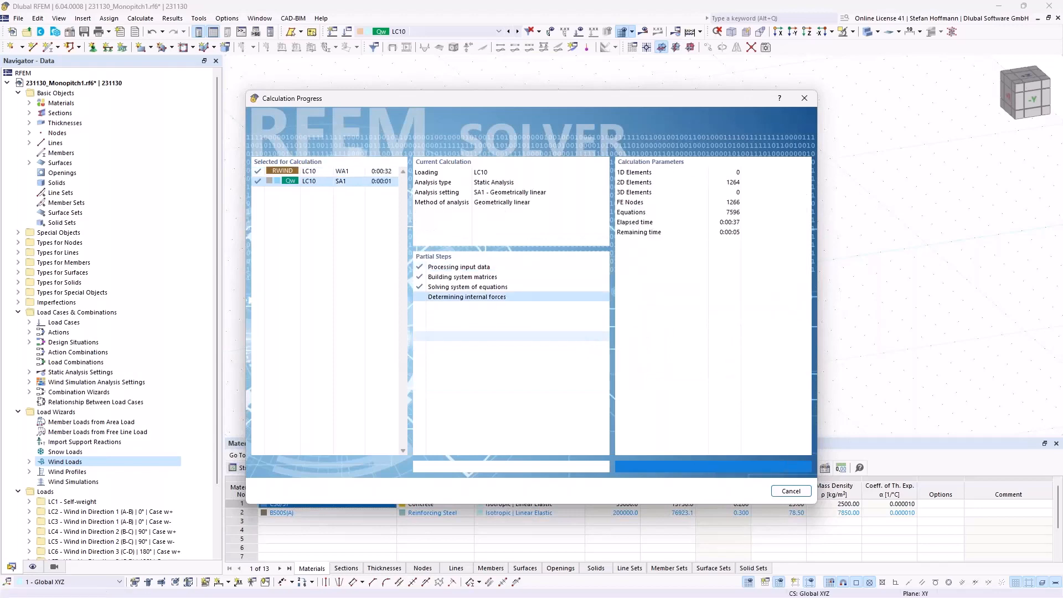
{"action": "left_click", "coordinate": [629, 353]}
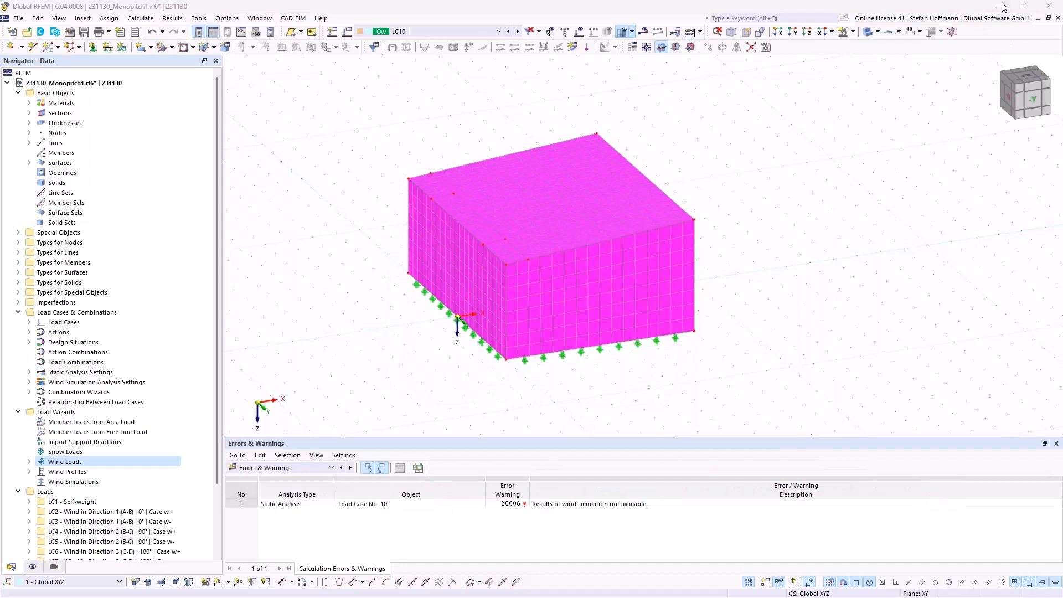
Switch to RWIND and open the project 3.1 Monopitch_0.mE from the project group 231130_Webinar.
{"action": "left_click", "coordinate": [1001, 6]}
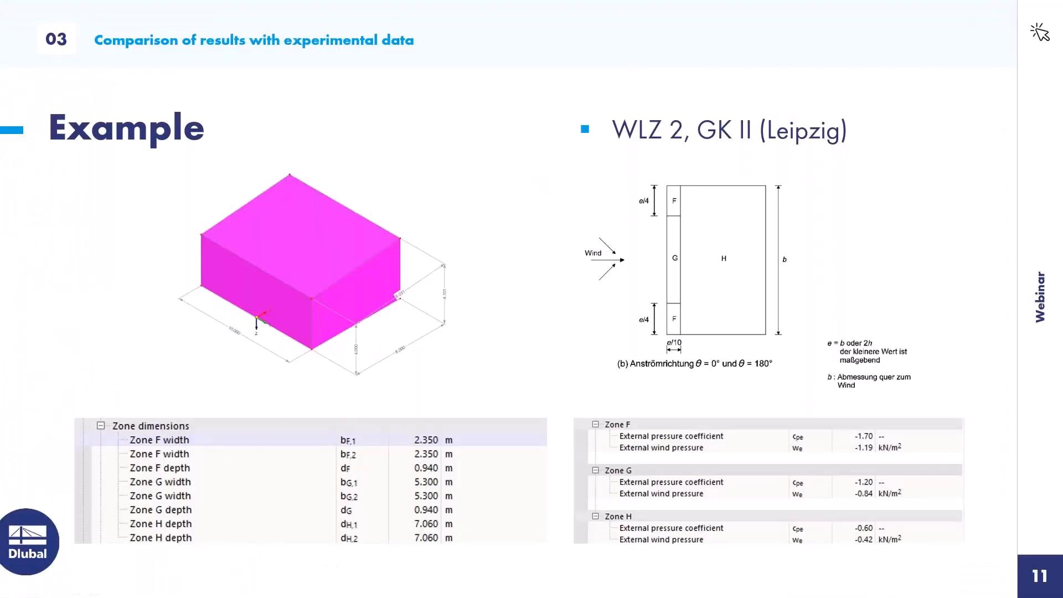
{"action": "key", "text": "alt+Tab"}
{"action": "left_click", "coordinate": [48, 34]}
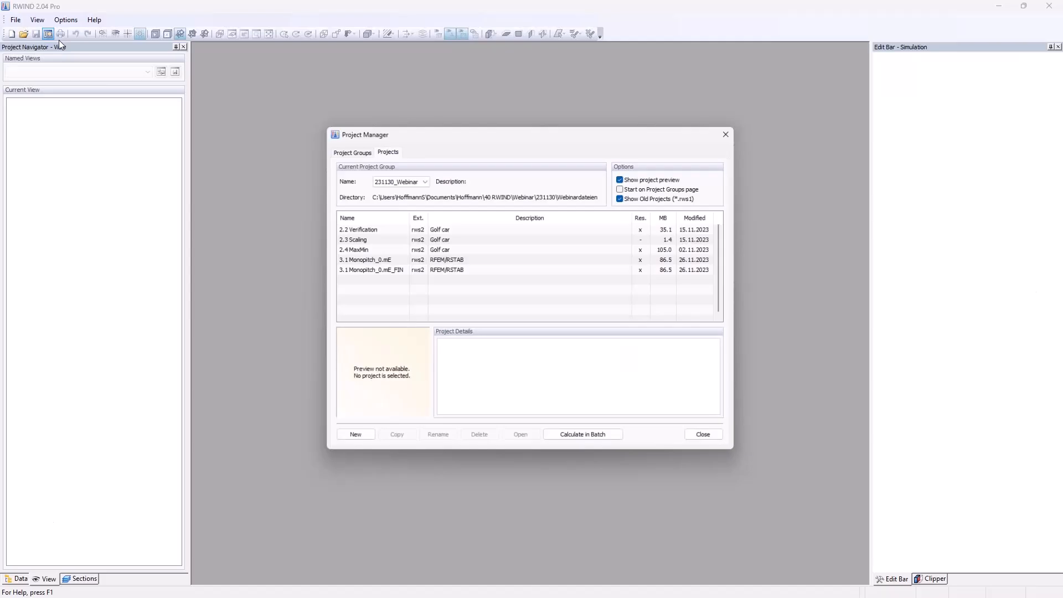
{"action": "double_click", "coordinate": [394, 259]}
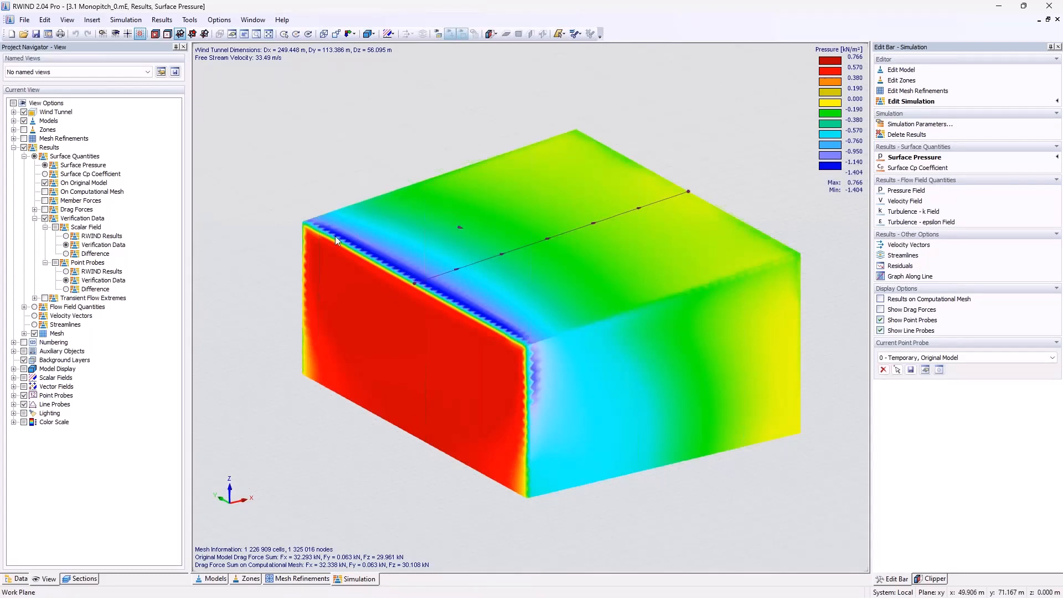
Delete the existing line probe from the project data.
{"action": "left_click", "coordinate": [16, 579]}
{"action": "left_click", "coordinate": [16, 146]}
{"action": "left_click", "coordinate": [49, 155]}
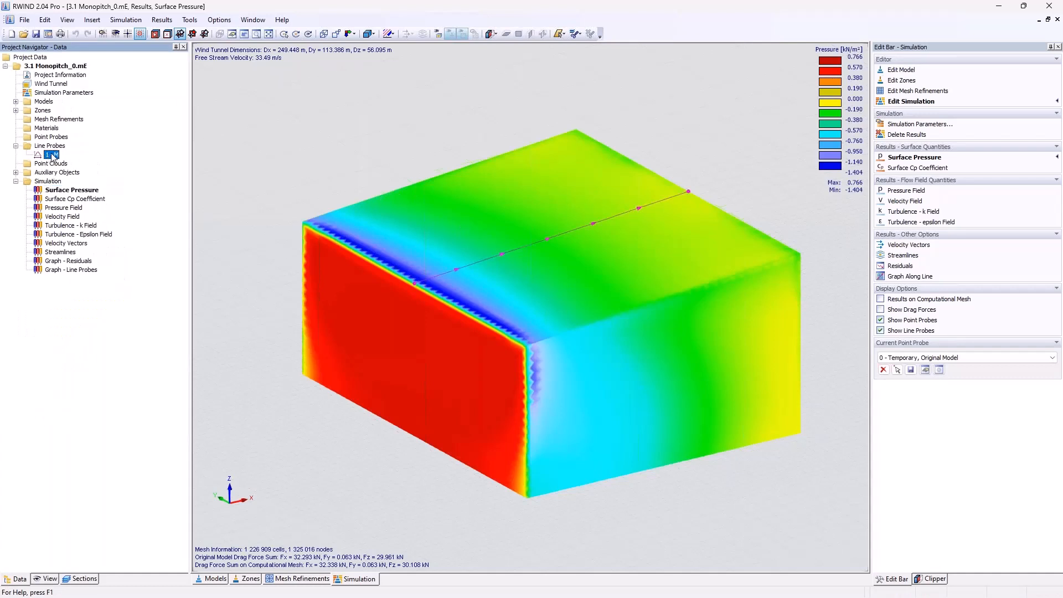
{"action": "key", "text": "Delete"}
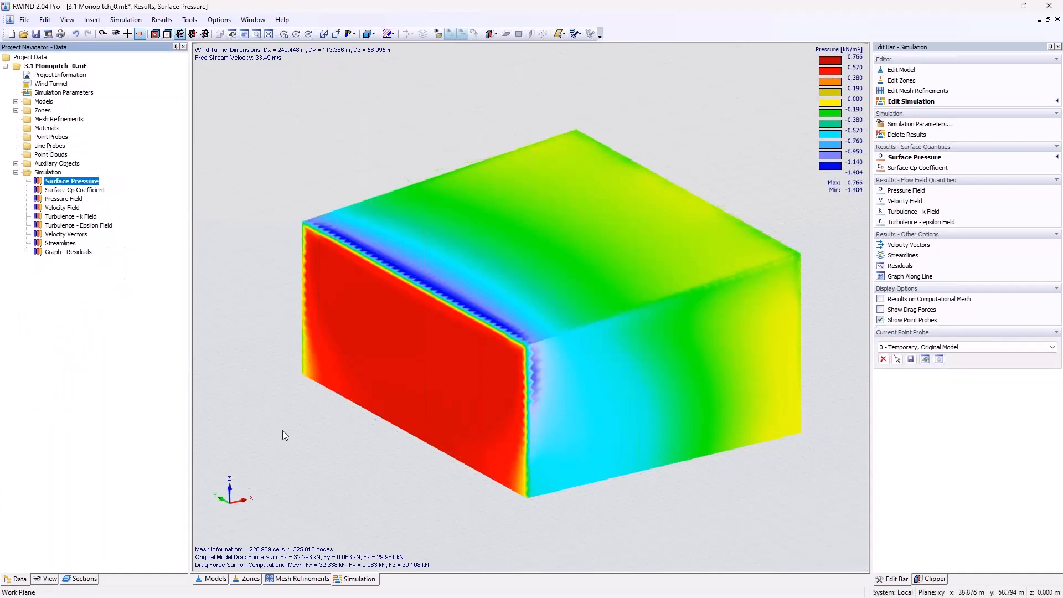
Display the model's zones and highlight the roof zones S7, S8, S9 and S10 one after another.
{"action": "left_click", "coordinate": [251, 579]}
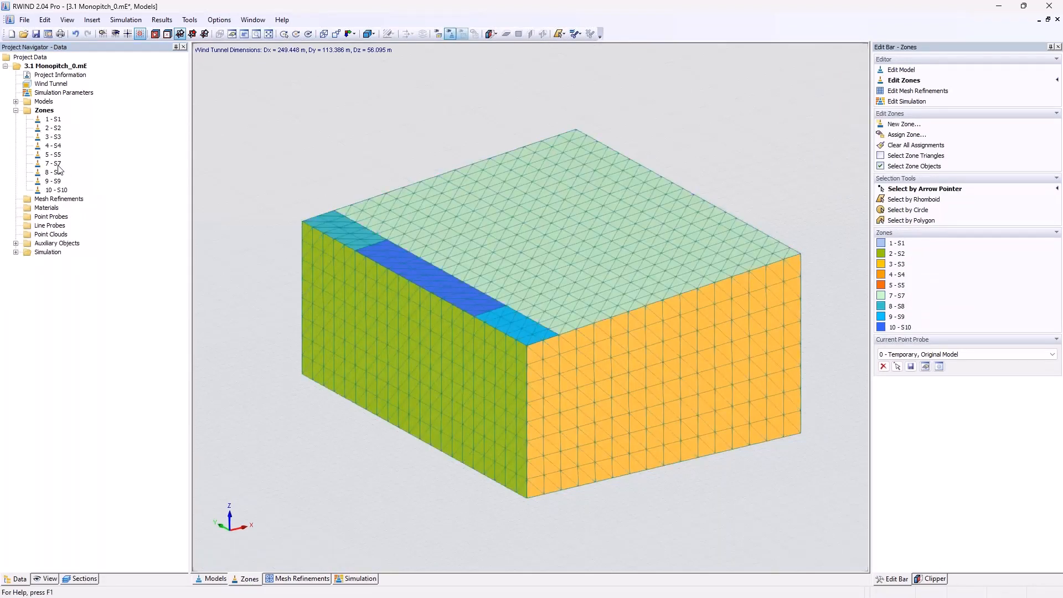
{"action": "left_click", "coordinate": [56, 163]}
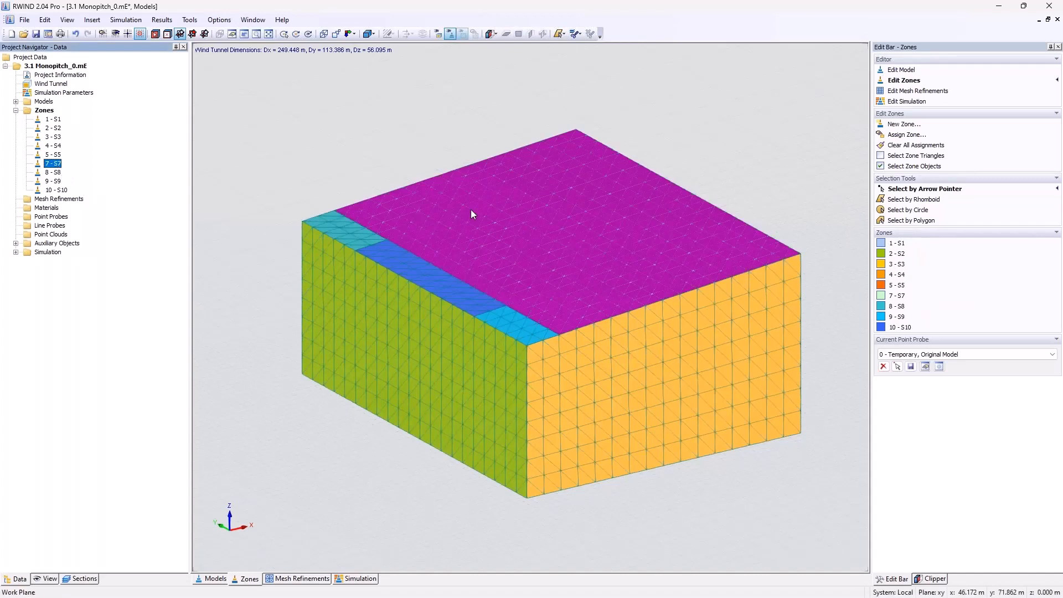
{"action": "left_click", "coordinate": [55, 173]}
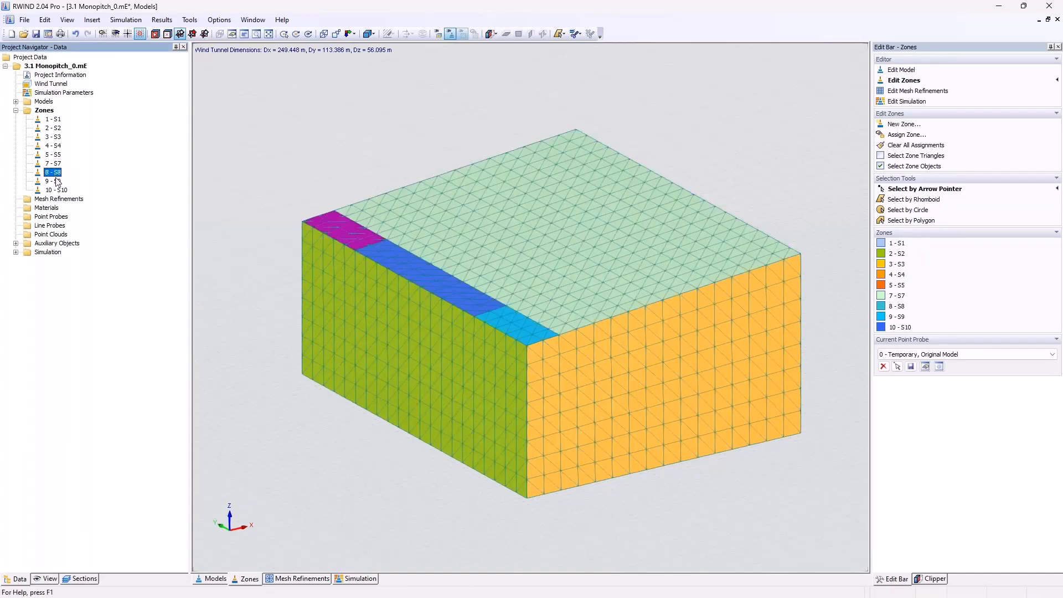
{"action": "left_click", "coordinate": [55, 182]}
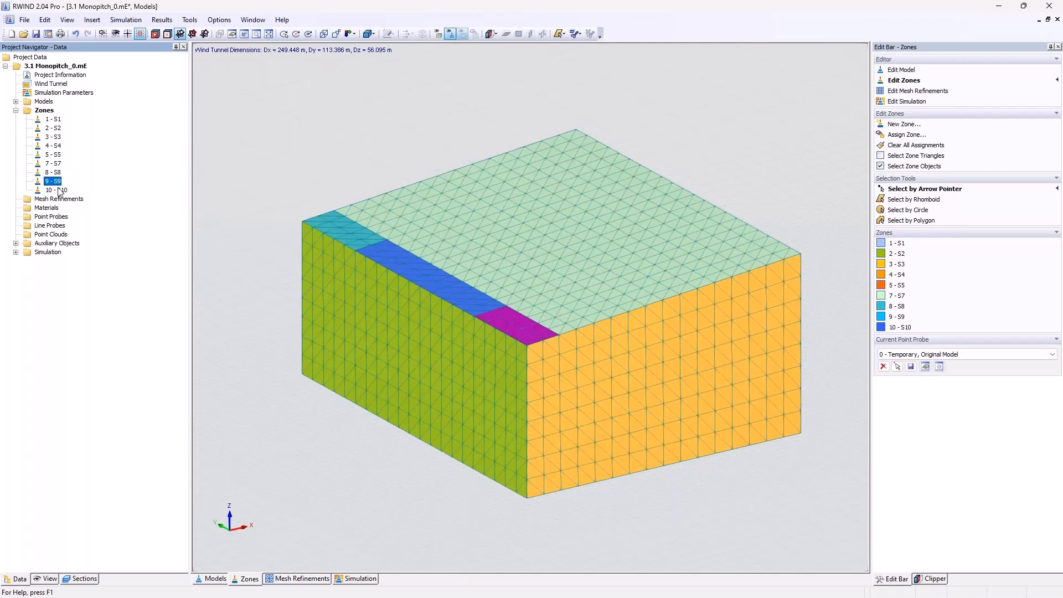
{"action": "left_click", "coordinate": [57, 190]}
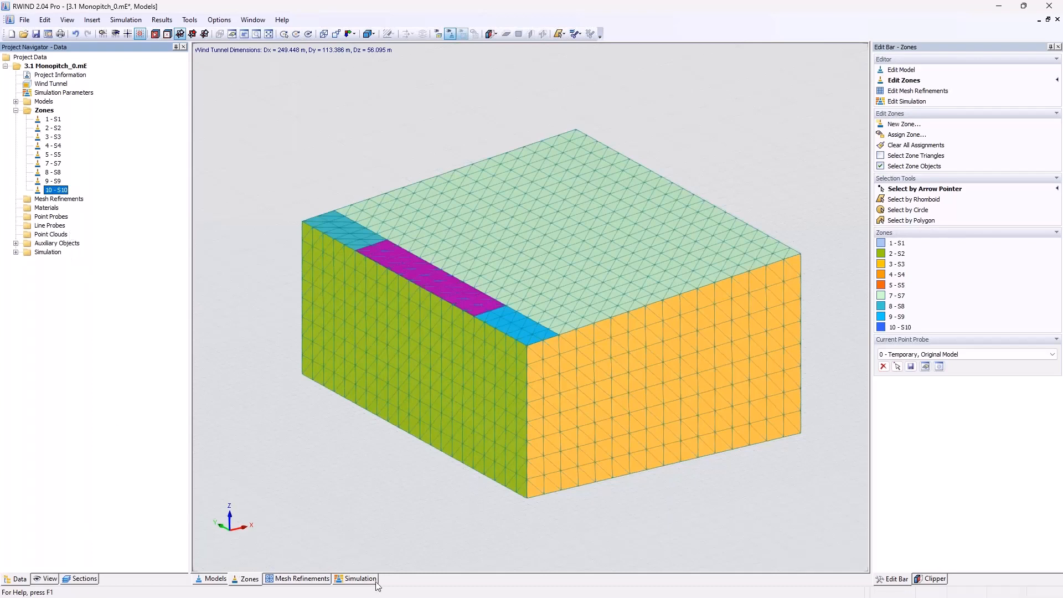
Return to the simulation results and examine the surface pressure on the windward wall and roof.
{"action": "left_click", "coordinate": [357, 578]}
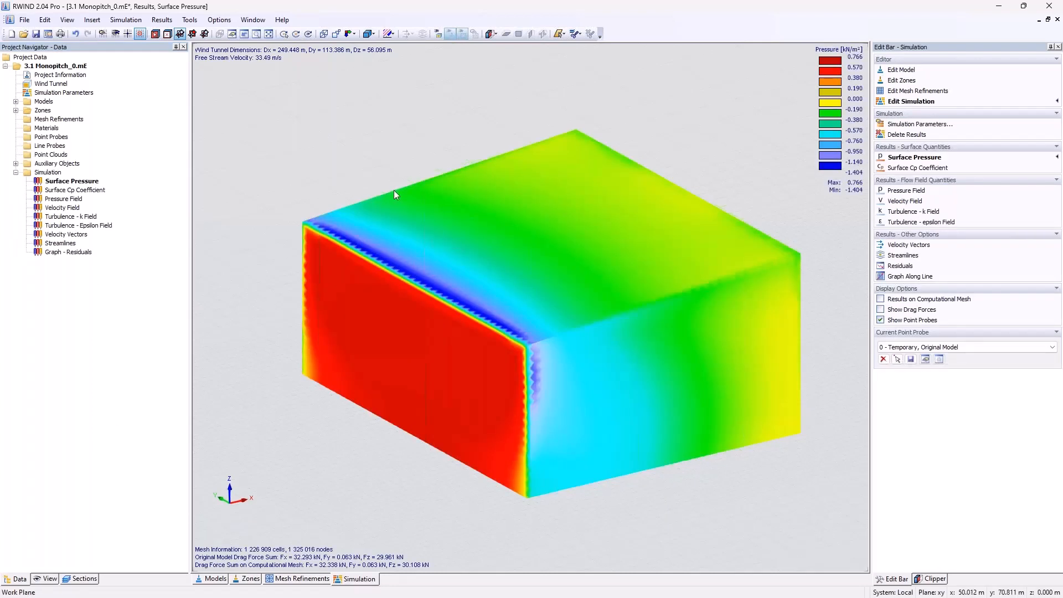
{"action": "middle_click_drag", "start_coordinate": [396, 248], "coordinate": [462, 237], "text": "ctrl"}
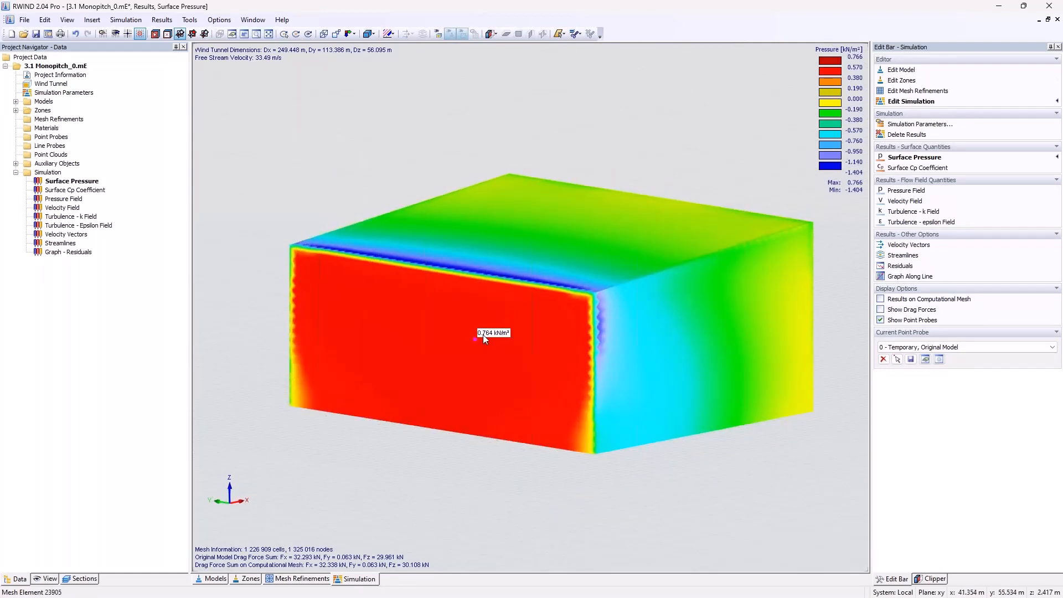
{"action": "middle_click_drag", "start_coordinate": [483, 334], "coordinate": [549, 245], "text": "ctrl"}
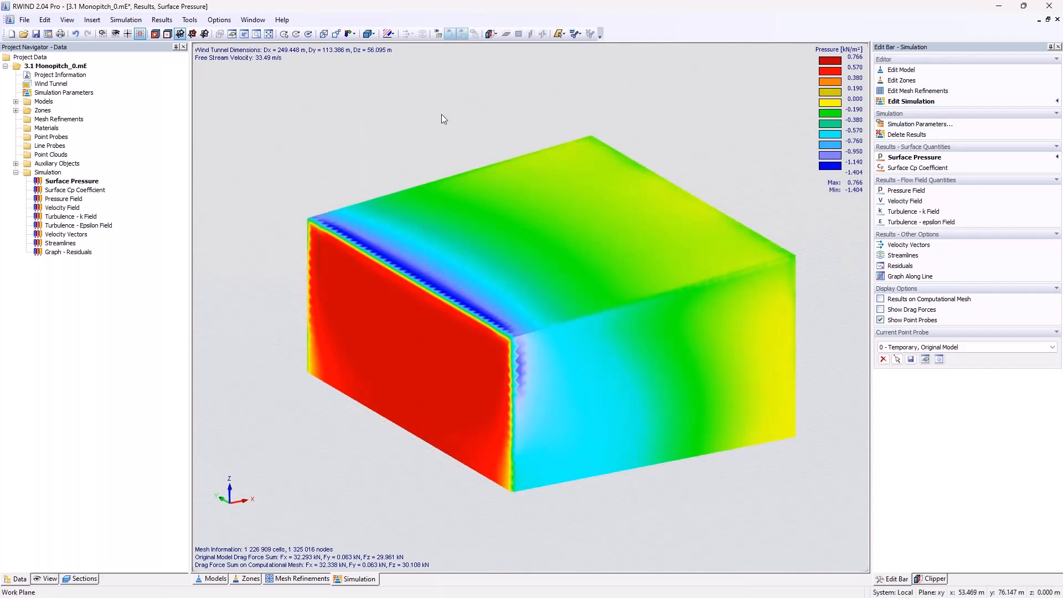
Define a new point probe named F with Original Model as its data source mesh.
{"action": "right_click", "coordinate": [60, 139]}
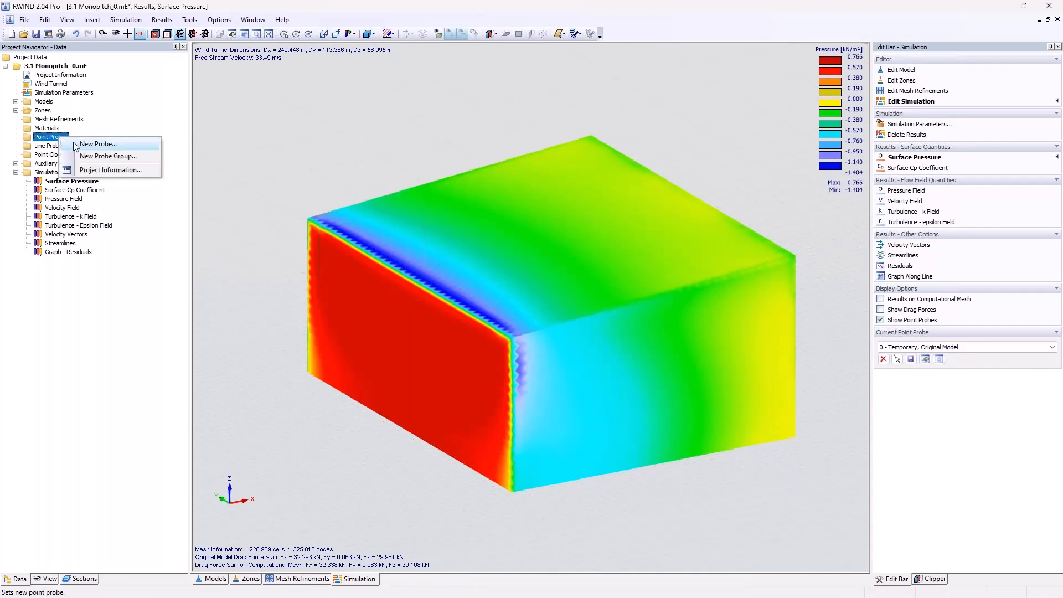
{"action": "left_click", "coordinate": [76, 145]}
{"action": "left_click", "coordinate": [478, 208]}
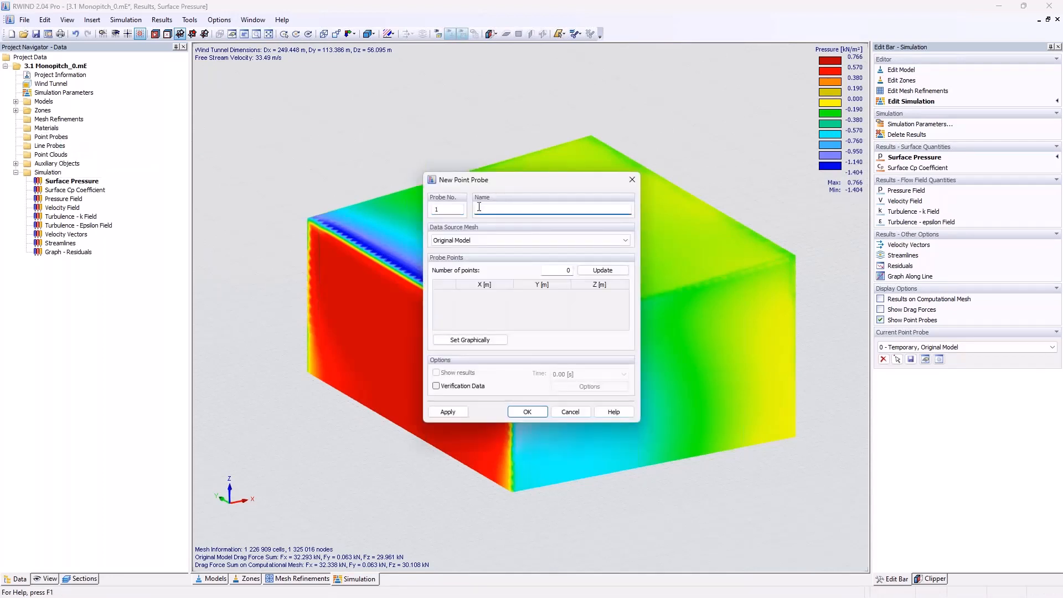
{"action": "type", "text": "F"}
{"action": "left_click", "coordinate": [220, 368]}
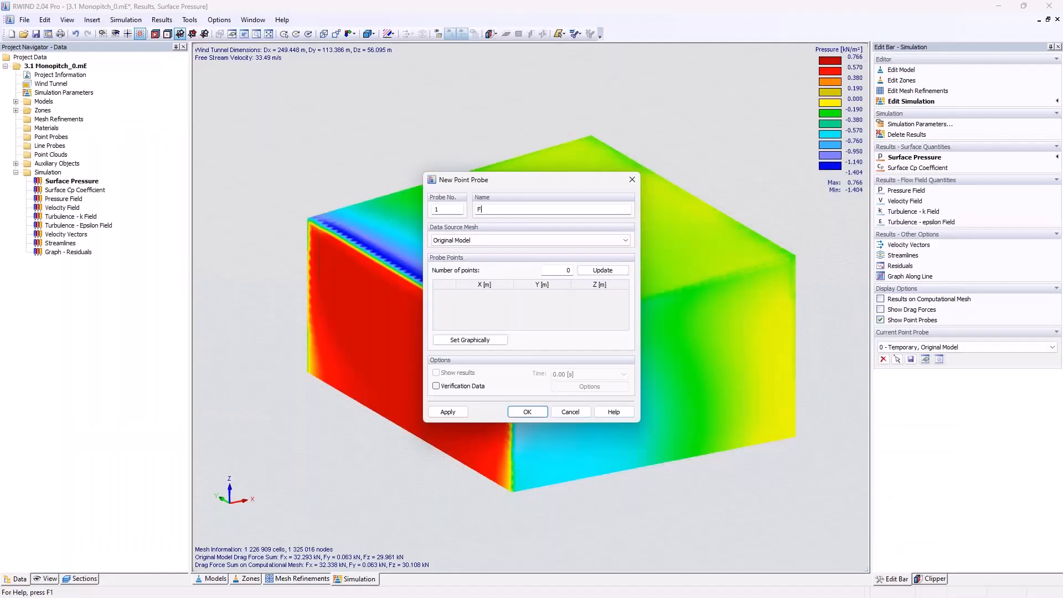
{"action": "left_click", "coordinate": [582, 230]}
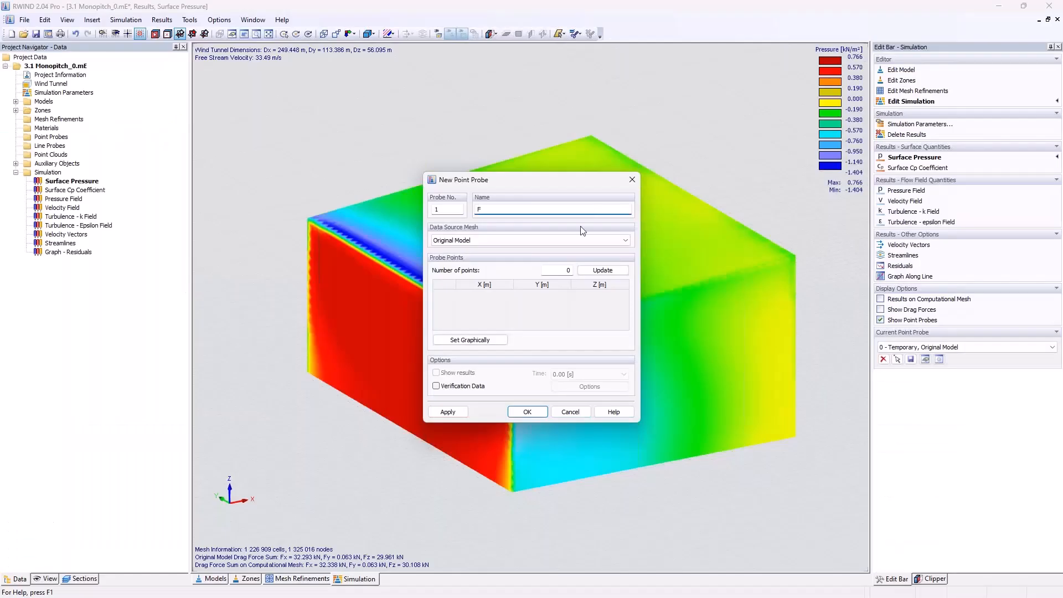
{"action": "left_click", "coordinate": [489, 242]}
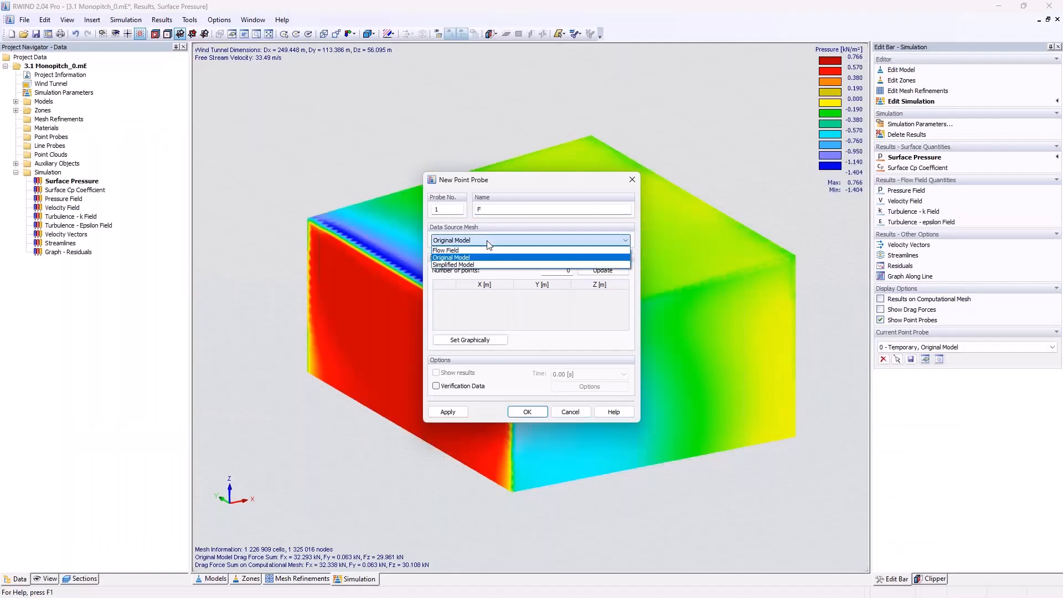
{"action": "left_click", "coordinate": [482, 265]}
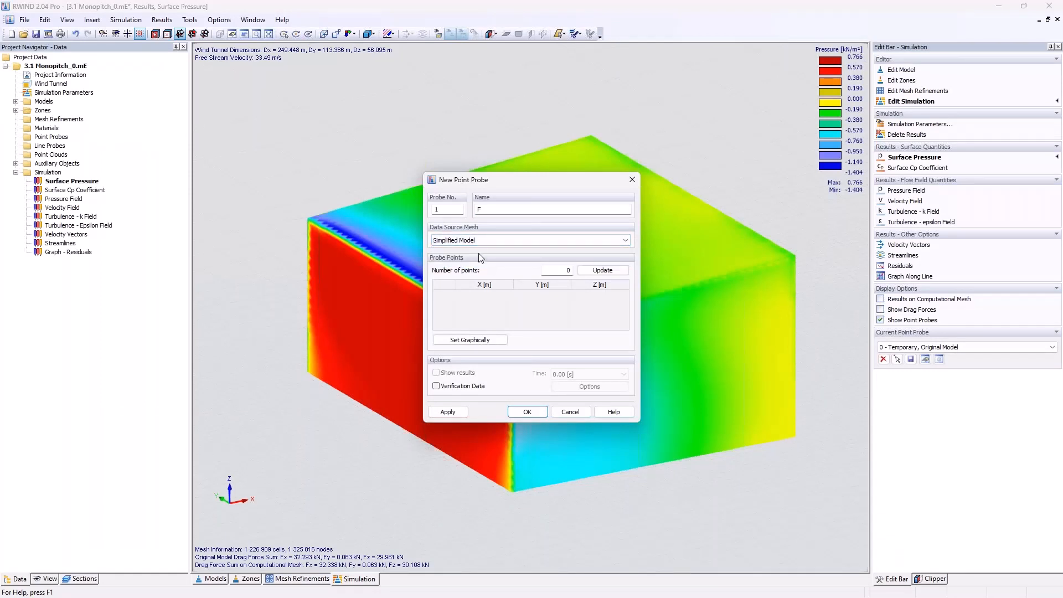
{"action": "left_click", "coordinate": [487, 240]}
{"action": "left_click", "coordinate": [487, 256]}
Start setting the points of probe F graphically with snapping to Mesh-Surface, and finish the point selection.
{"action": "left_click", "coordinate": [435, 339]}
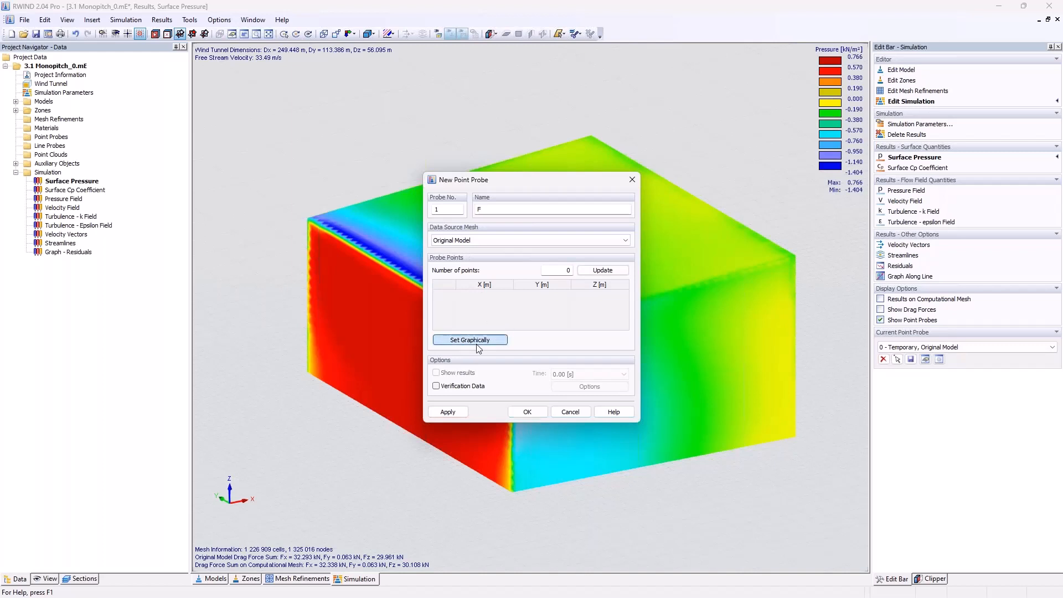
{"action": "middle_click_drag", "start_coordinate": [453, 127], "coordinate": [345, 234], "text": "ctrl"}
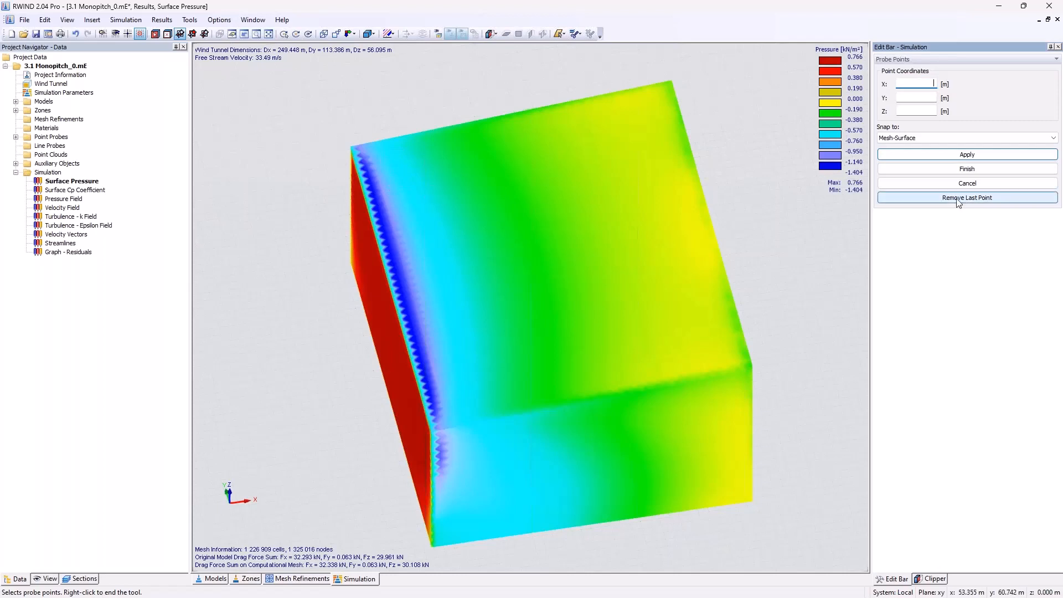
{"action": "left_click", "coordinate": [967, 169]}
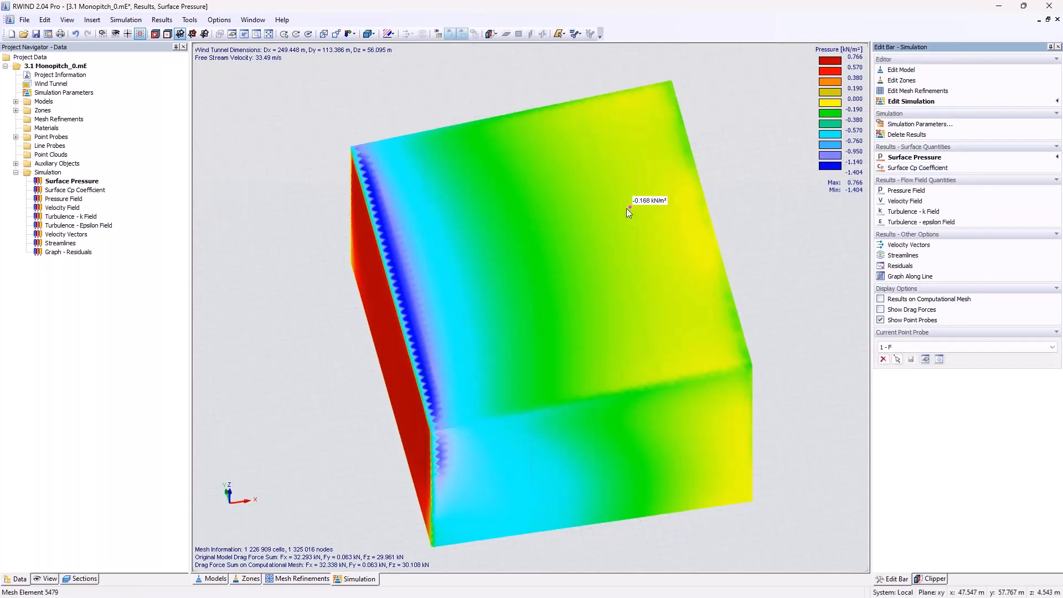
Show the RWIND results at the points of probe F on the roof.
{"action": "middle_click_drag", "start_coordinate": [277, 315], "coordinate": [333, 253]}
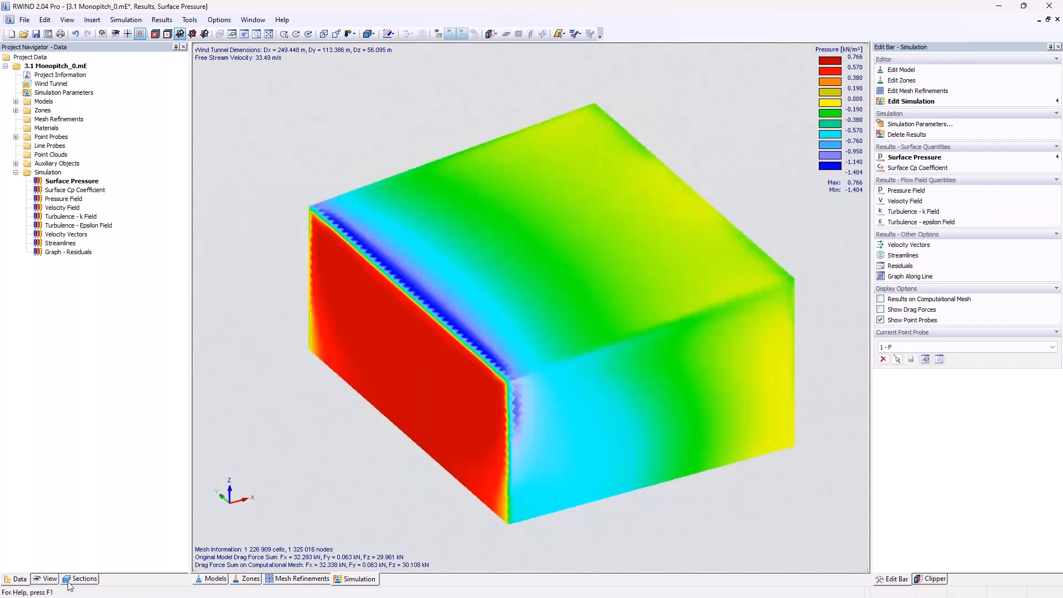
{"action": "left_click", "coordinate": [46, 579]}
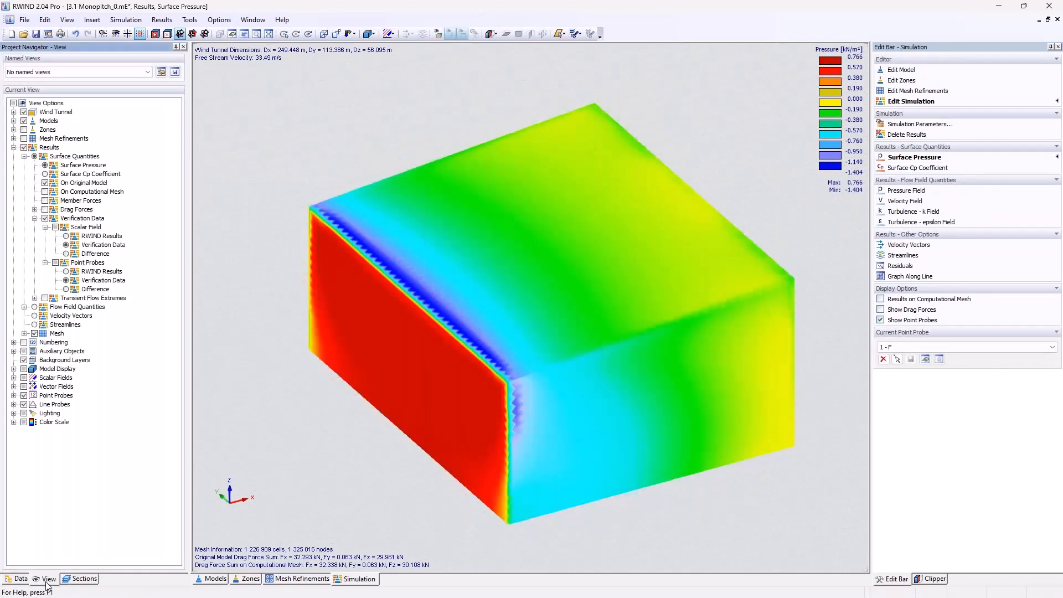
{"action": "left_click", "coordinate": [66, 271]}
Reopen point probe F for editing and enable its verification data.
{"action": "left_click", "coordinate": [16, 579]}
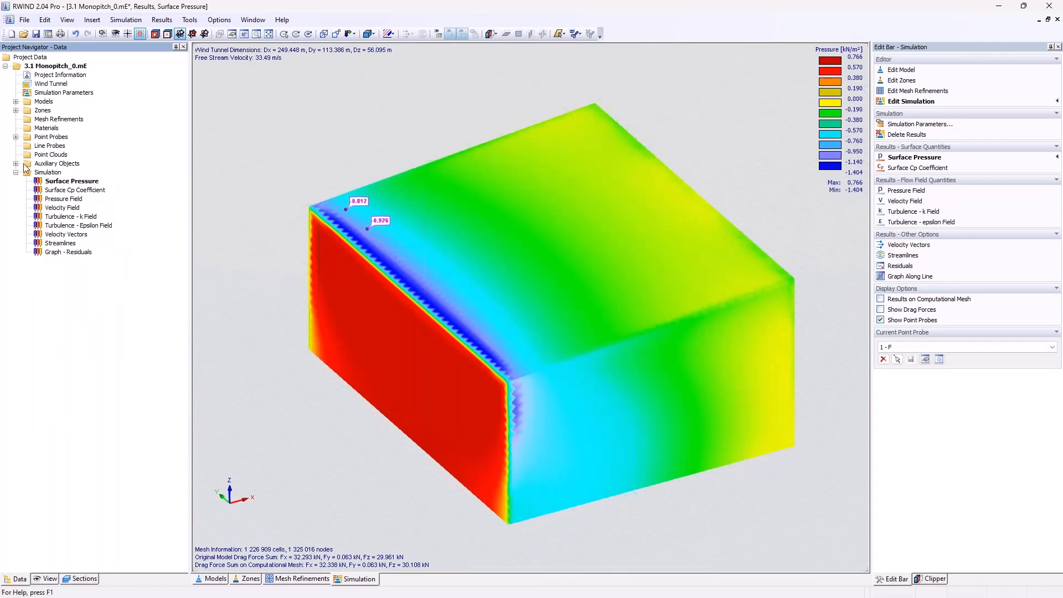
{"action": "left_click", "coordinate": [15, 137]}
{"action": "double_click", "coordinate": [52, 146]}
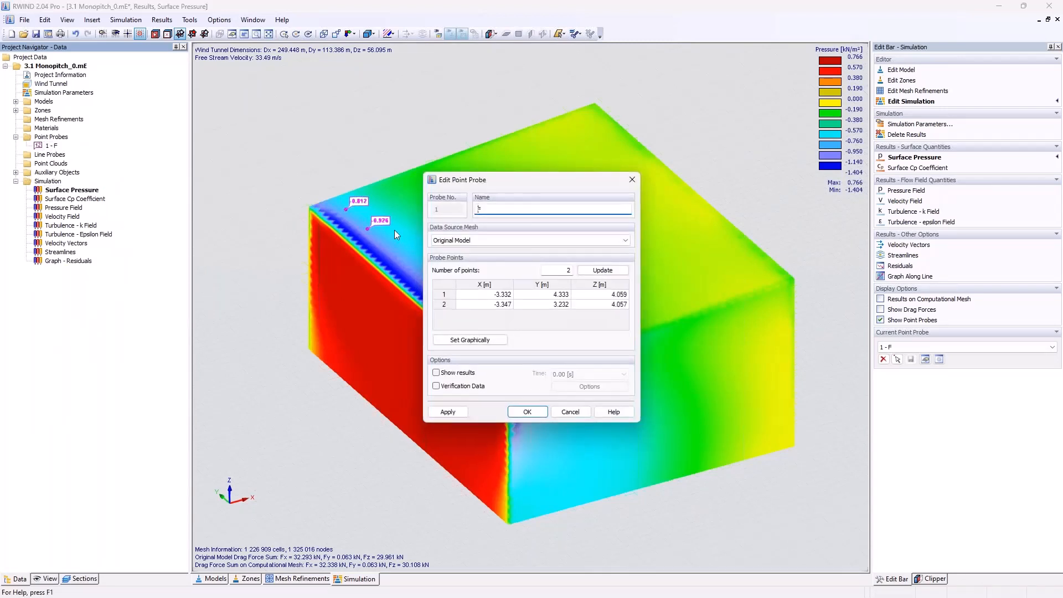
{"action": "left_click_drag", "start_coordinate": [506, 182], "coordinate": [580, 149]}
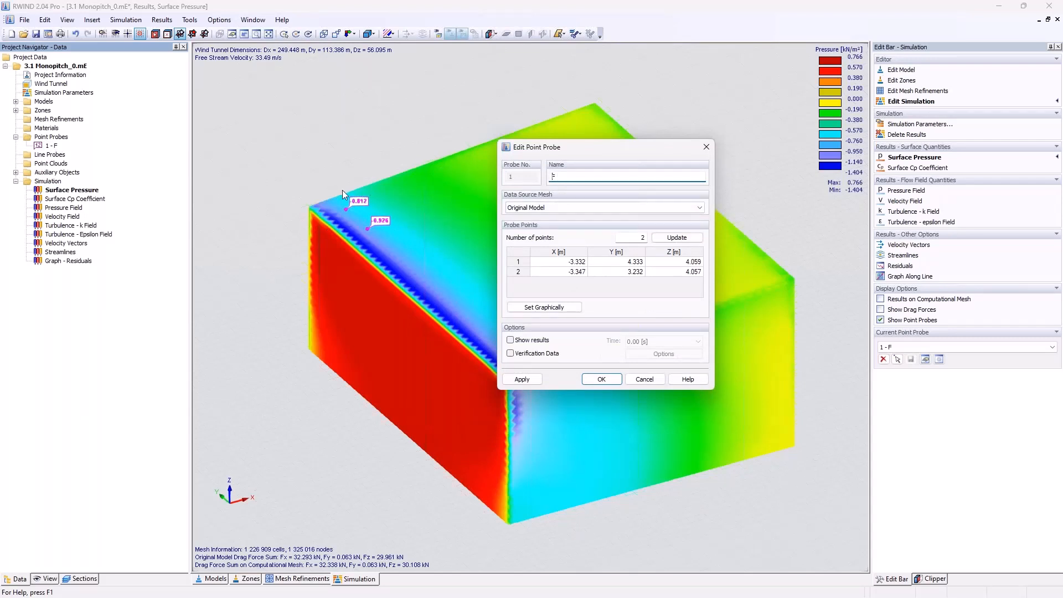
{"action": "left_click", "coordinate": [519, 354]}
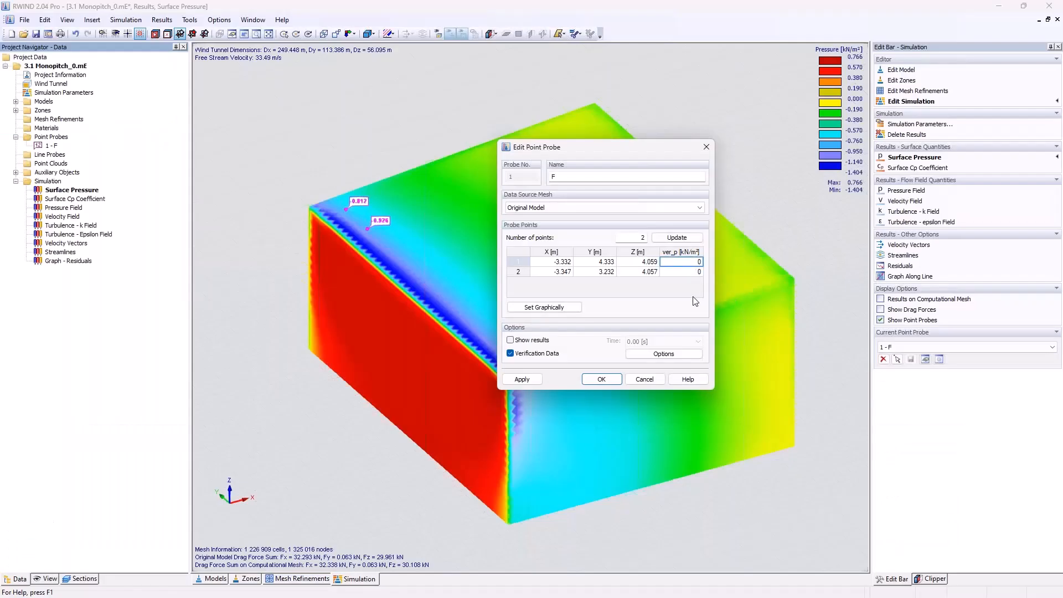
Set the verification pressure of both points of probe F to -1.190 kN/m².
{"action": "type", "text": "-1.190"}
{"action": "key", "text": "Return"}
{"action": "left_click", "coordinate": [684, 274]}
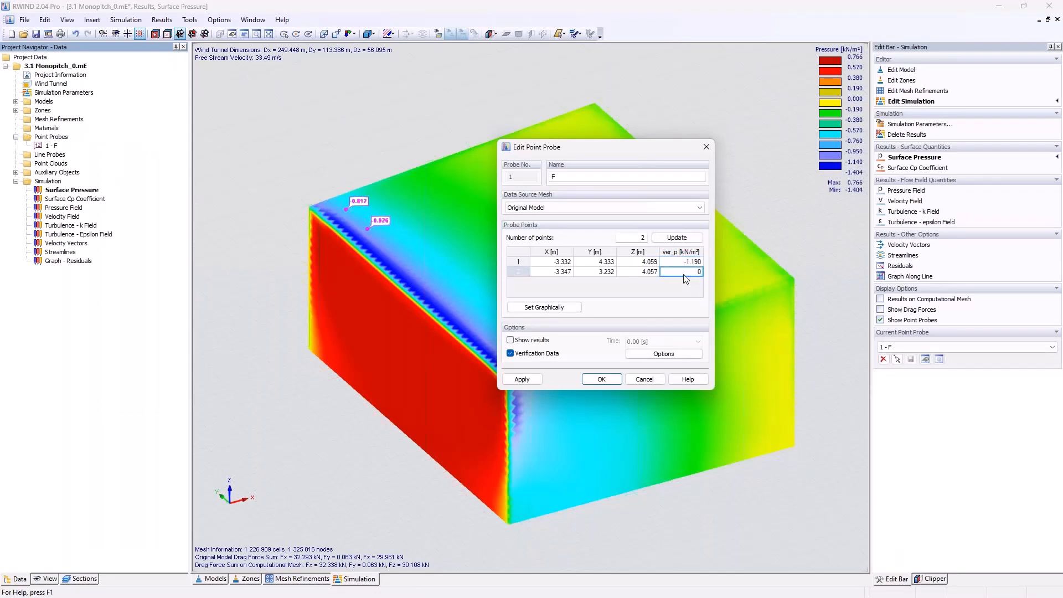
{"action": "type", "text": "-"}
{"action": "type", "text": "1.5"}
Limit probe F's verification data to zone 8, use diffusion interpolation, and save the probe.
{"action": "left_click", "coordinate": [663, 353]}
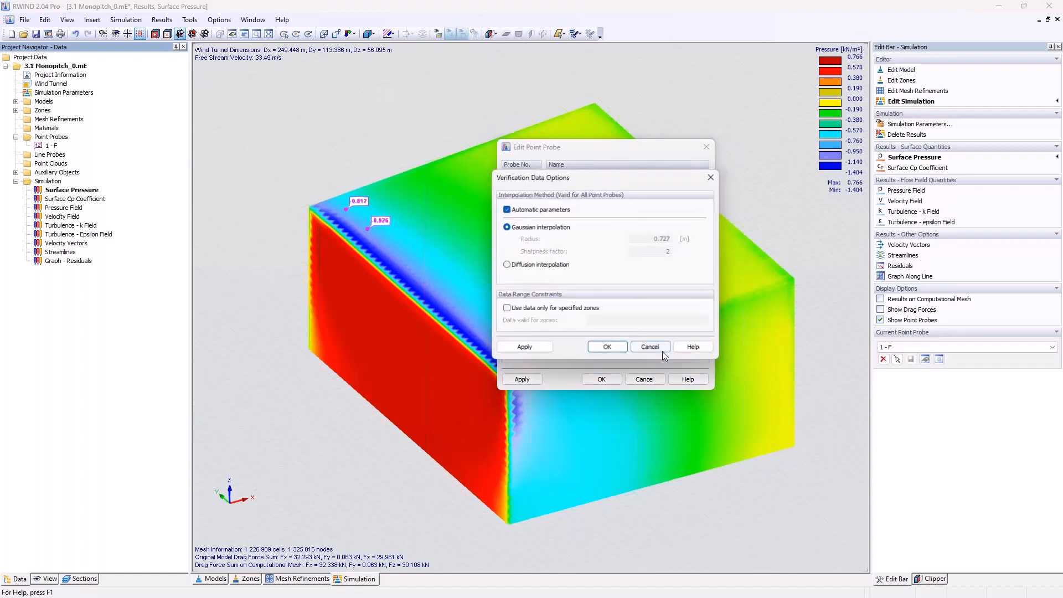
{"action": "left_click", "coordinate": [515, 310]}
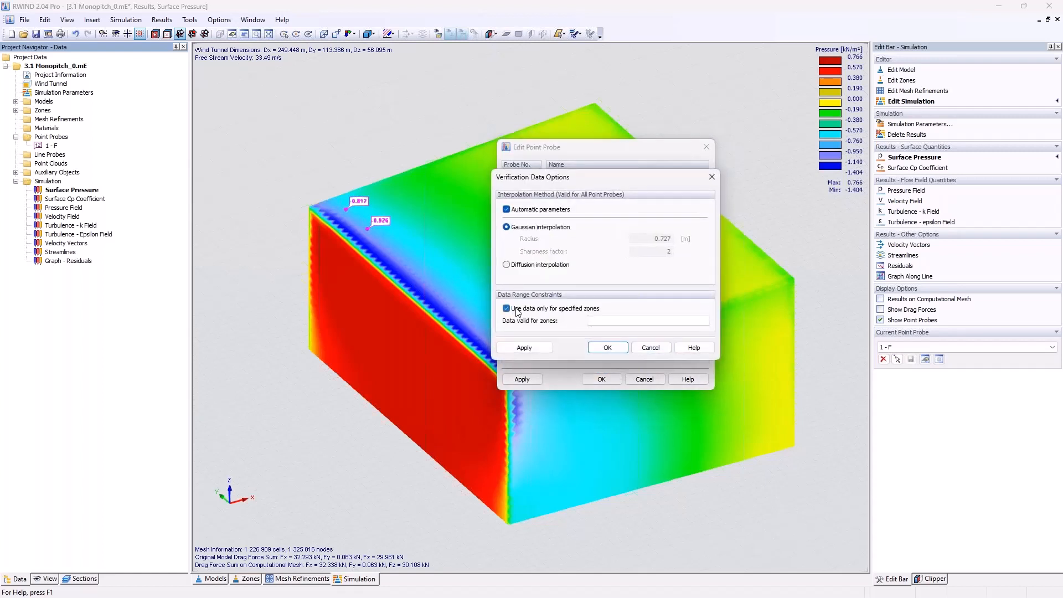
{"action": "left_click", "coordinate": [606, 319]}
{"action": "left_click", "coordinate": [538, 265]}
{"action": "left_click", "coordinate": [607, 348]}
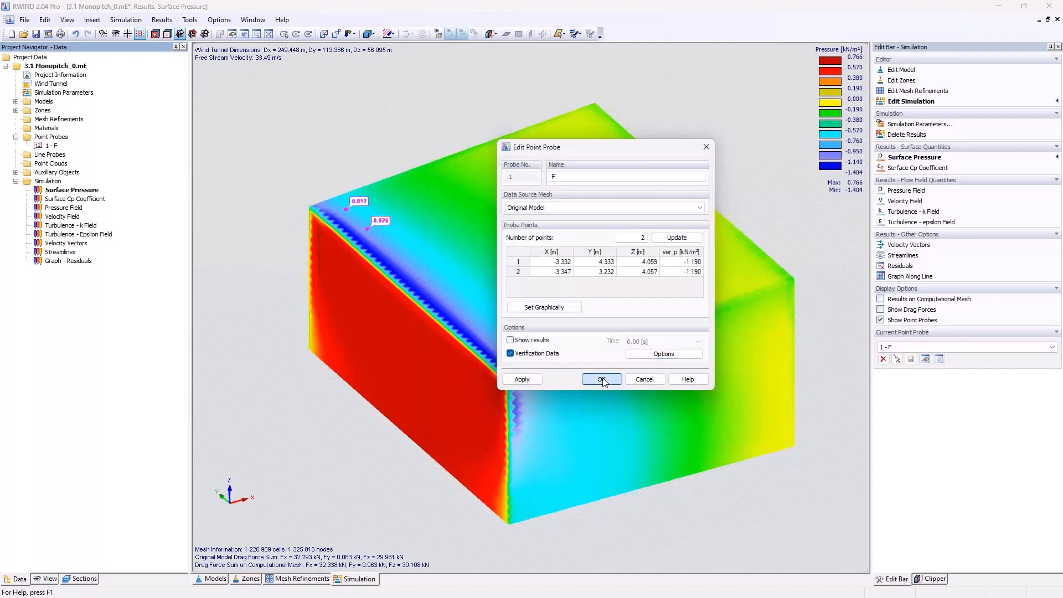
{"action": "left_click", "coordinate": [601, 379]}
Display verification data instead of RWIND results for both the scalar field and the point probes.
{"action": "left_click", "coordinate": [48, 579]}
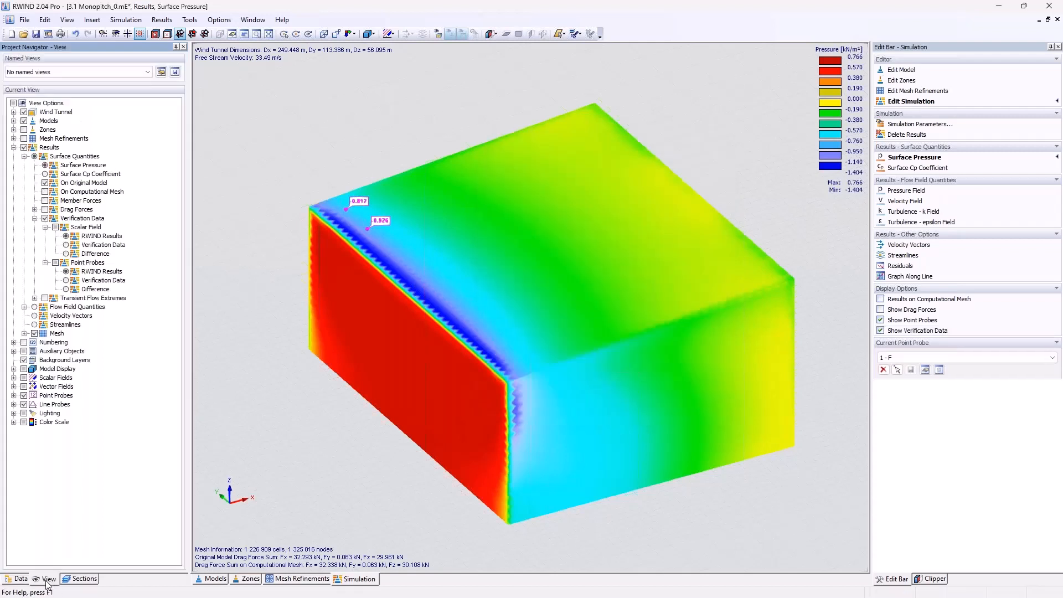
{"action": "left_click", "coordinate": [70, 246]}
{"action": "left_click", "coordinate": [66, 281]}
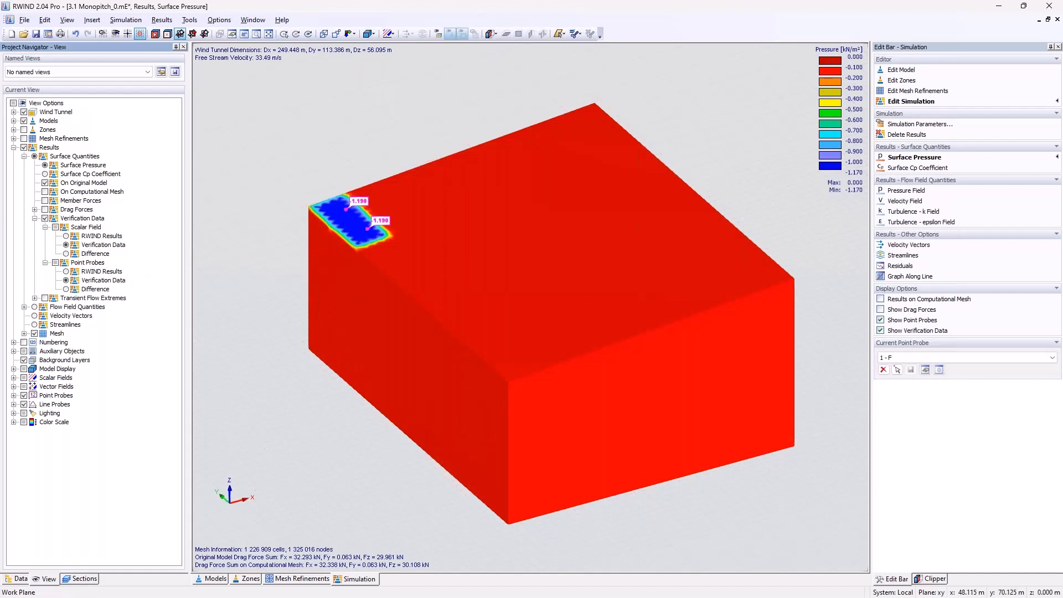
Examine the verification pressure values and their extent in the roof corner zone around probe F's two points.
{"action": "middle_click_drag", "start_coordinate": [384, 139], "coordinate": [419, 150]}
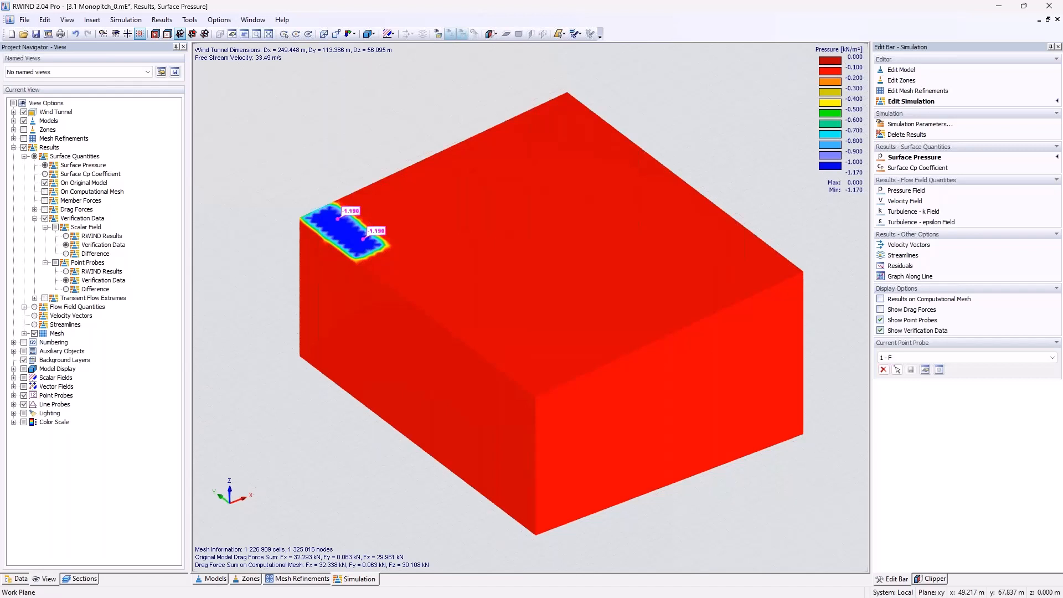
{"action": "mouse_move", "coordinate": [356, 238]}
{"action": "mouse_move", "coordinate": [323, 250]}
{"action": "mouse_move", "coordinate": [339, 222]}
{"action": "scroll", "coordinate": [340, 224], "scroll_direction": "up", "scroll_amount": 3}
{"action": "scroll", "coordinate": [340, 224], "scroll_direction": "up", "scroll_amount": 1}
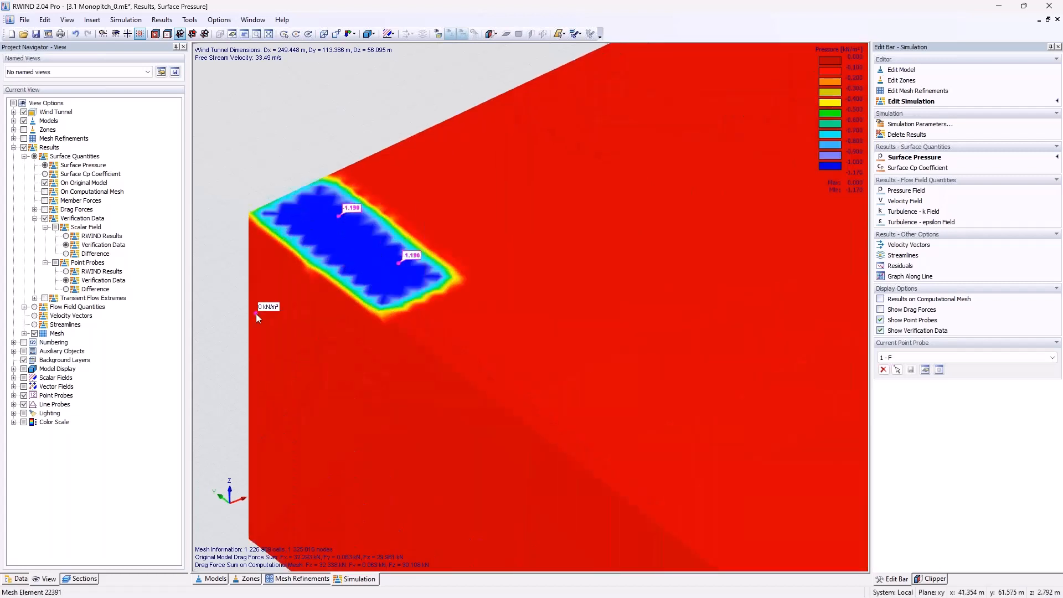
{"action": "mouse_move", "coordinate": [399, 281]}
{"action": "mouse_move", "coordinate": [437, 268]}
{"action": "mouse_move", "coordinate": [330, 182]}
{"action": "scroll", "coordinate": [330, 181], "scroll_direction": "down", "scroll_amount": 5}
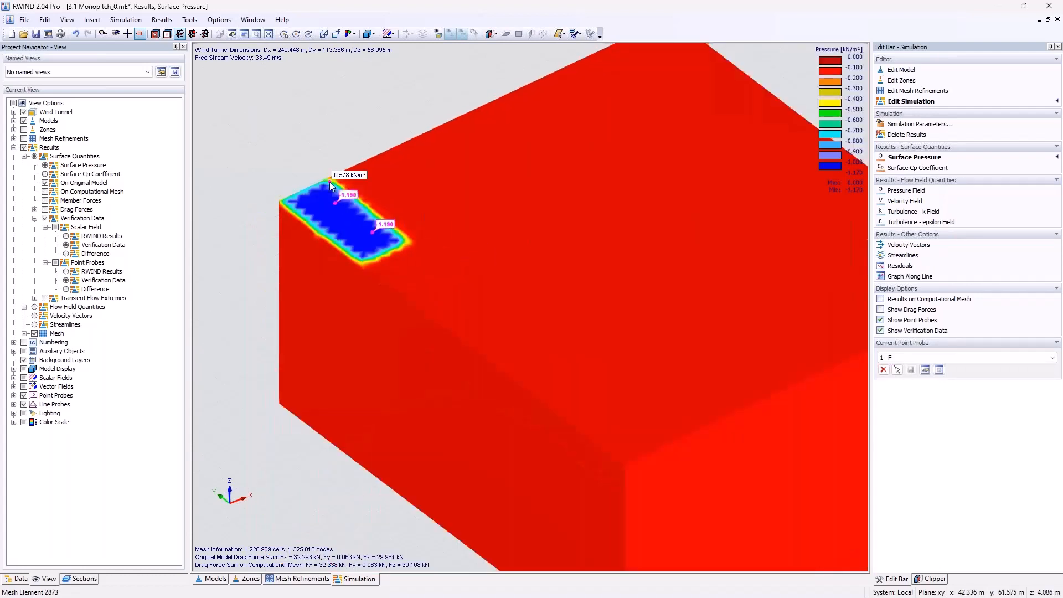
Add a third point to probe F graphically in the other windward roof corner, at about X -3.335, Y -3.647, Z 4.058 m.
{"action": "left_click", "coordinate": [16, 578]}
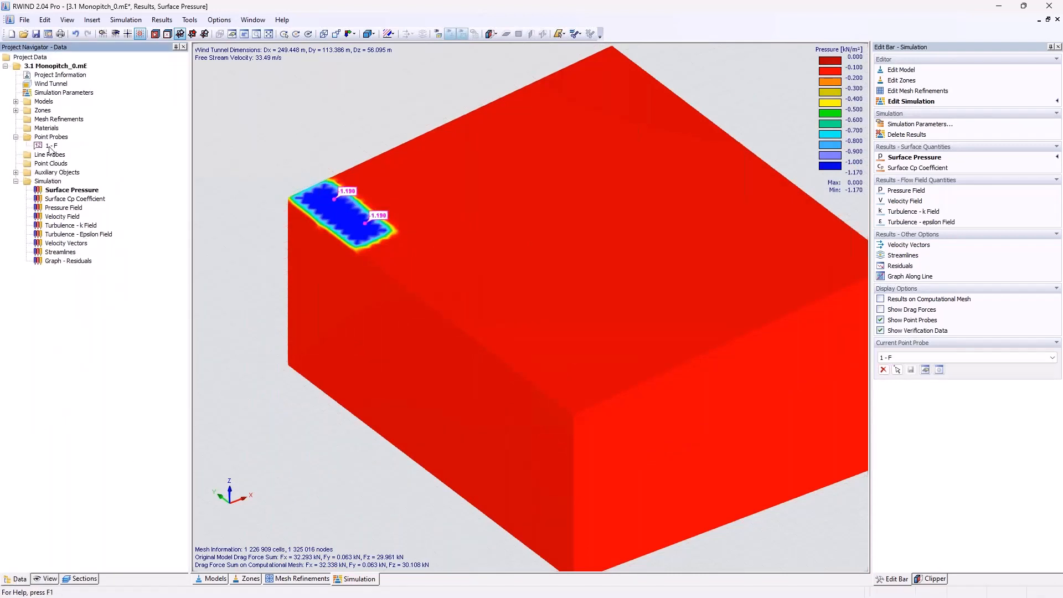
{"action": "double_click", "coordinate": [50, 147]}
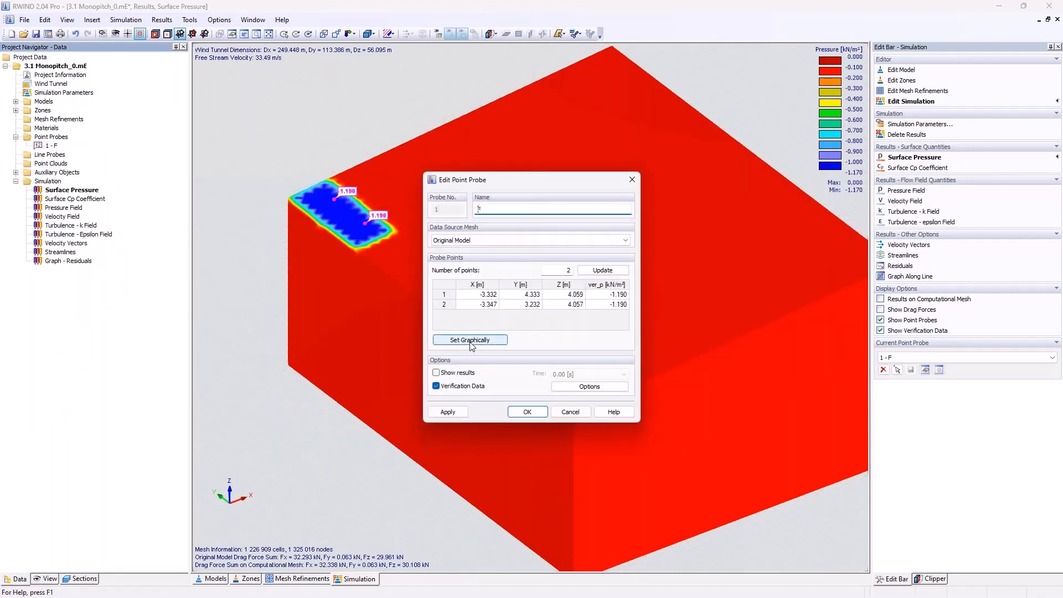
{"action": "left_click", "coordinate": [468, 341]}
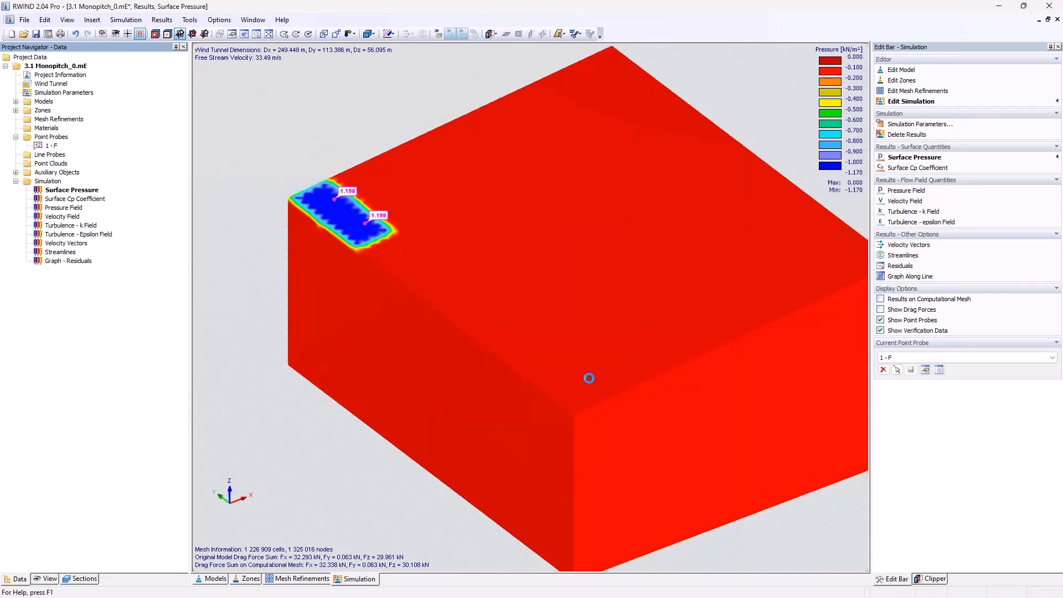
{"action": "left_click", "coordinate": [562, 372]}
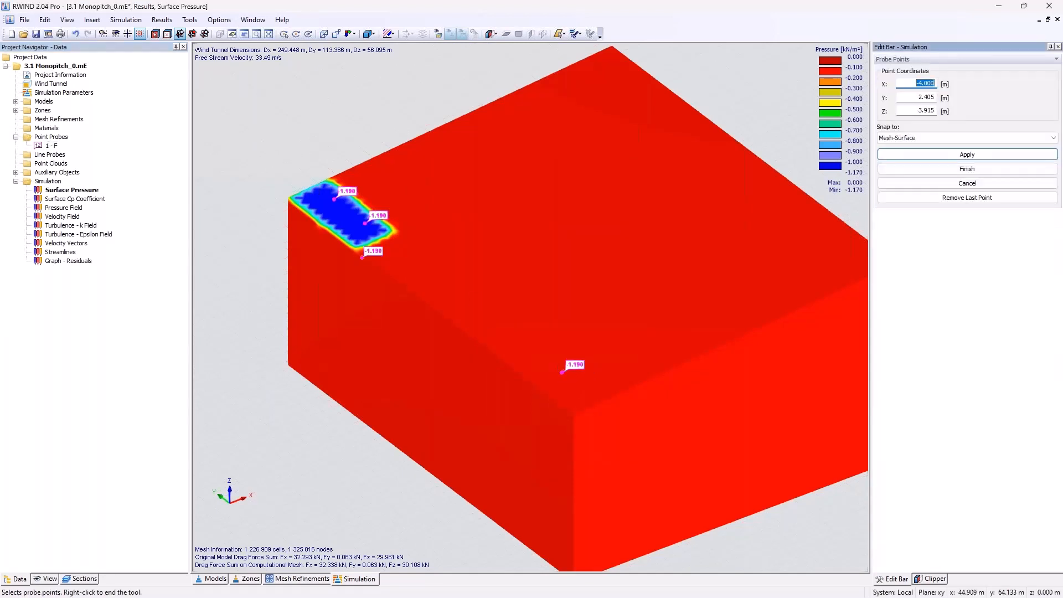
{"action": "left_click", "coordinate": [966, 168]}
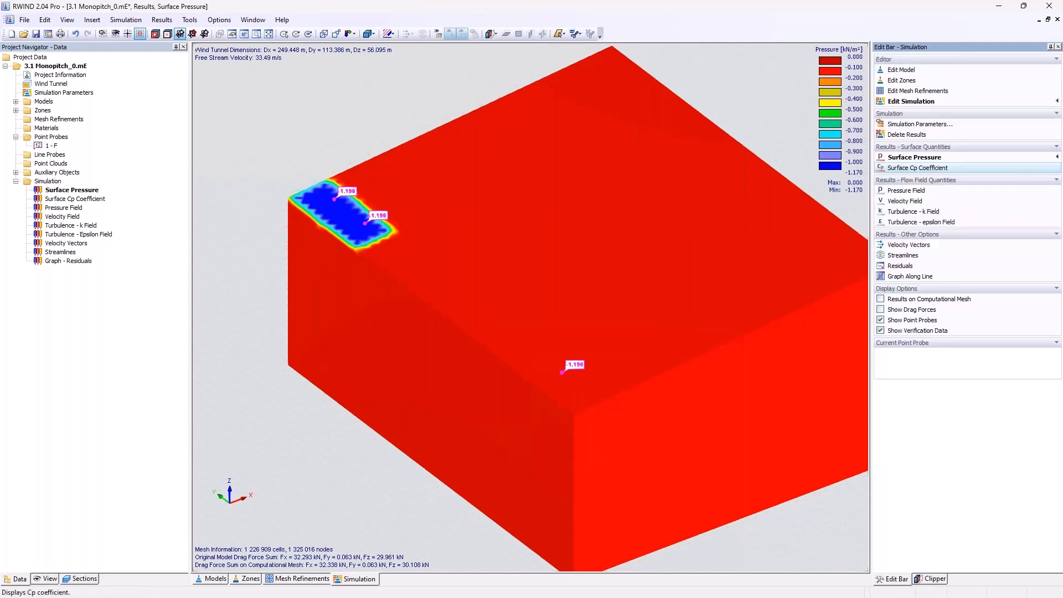
{"action": "left_click", "coordinate": [622, 315]}
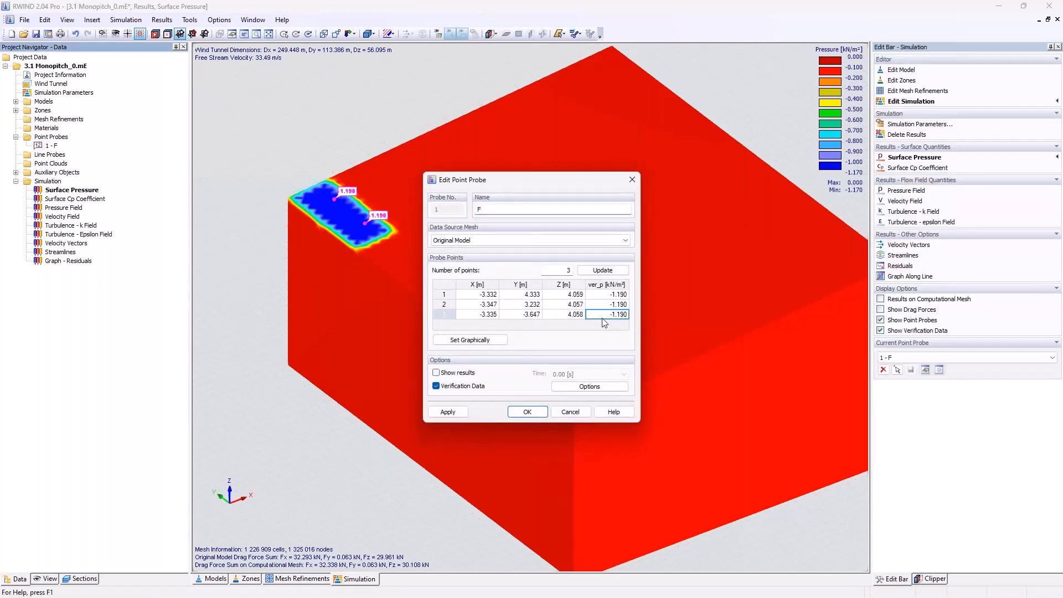
Switch probe F's verification data to Gaussian interpolation and apply it.
{"action": "left_click", "coordinate": [588, 387]}
{"action": "left_click", "coordinate": [474, 262]}
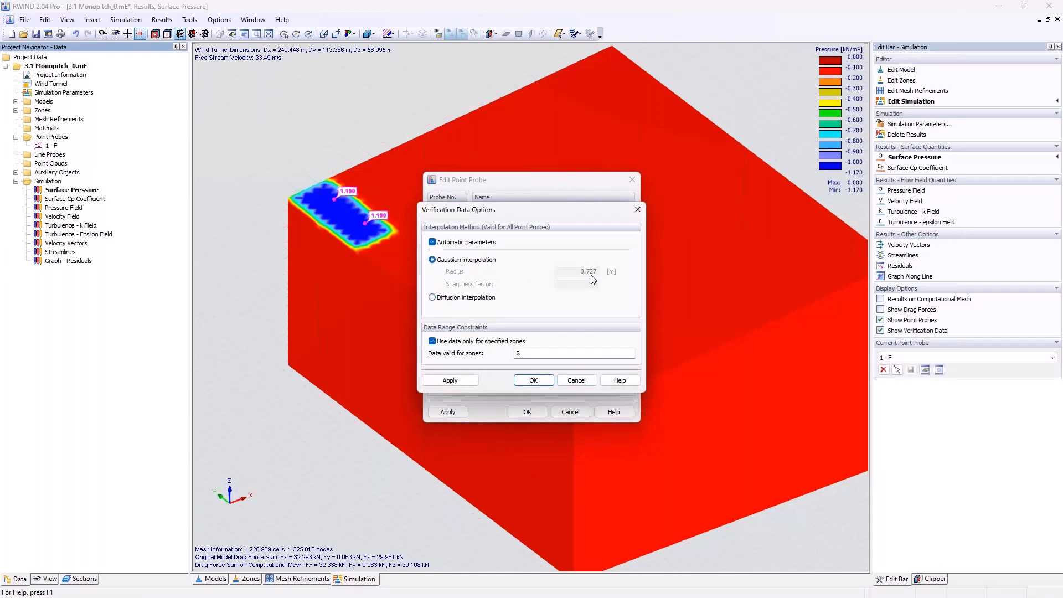
{"action": "left_click", "coordinate": [450, 380]}
{"action": "left_click", "coordinate": [533, 380]}
Extend the zones for which the verification data is valid to 8,9 and apply the change.
{"action": "left_click_drag", "start_coordinate": [524, 182], "coordinate": [770, 210]}
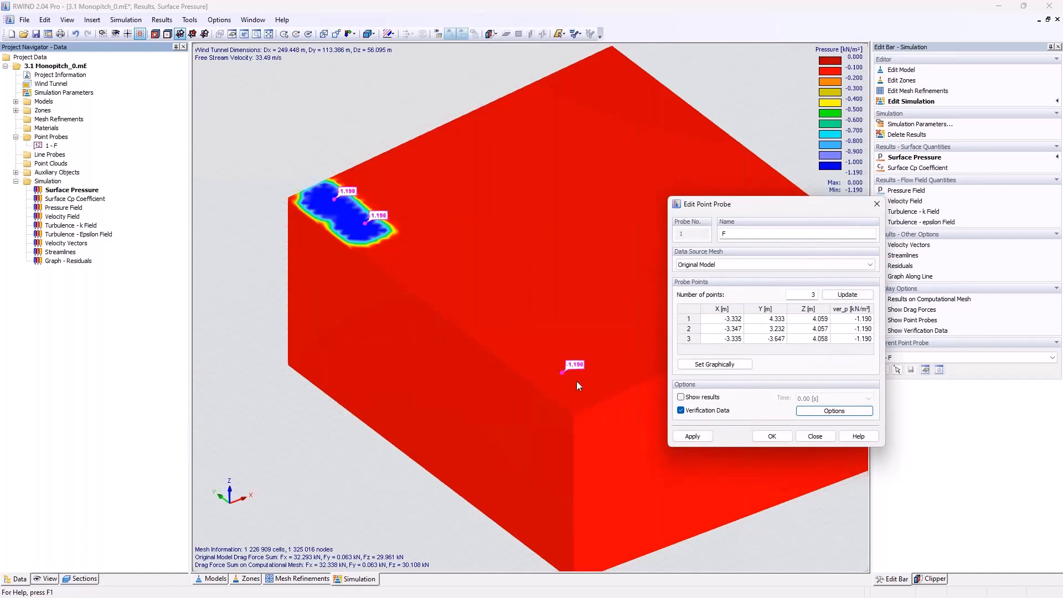
{"action": "left_click", "coordinate": [802, 410]}
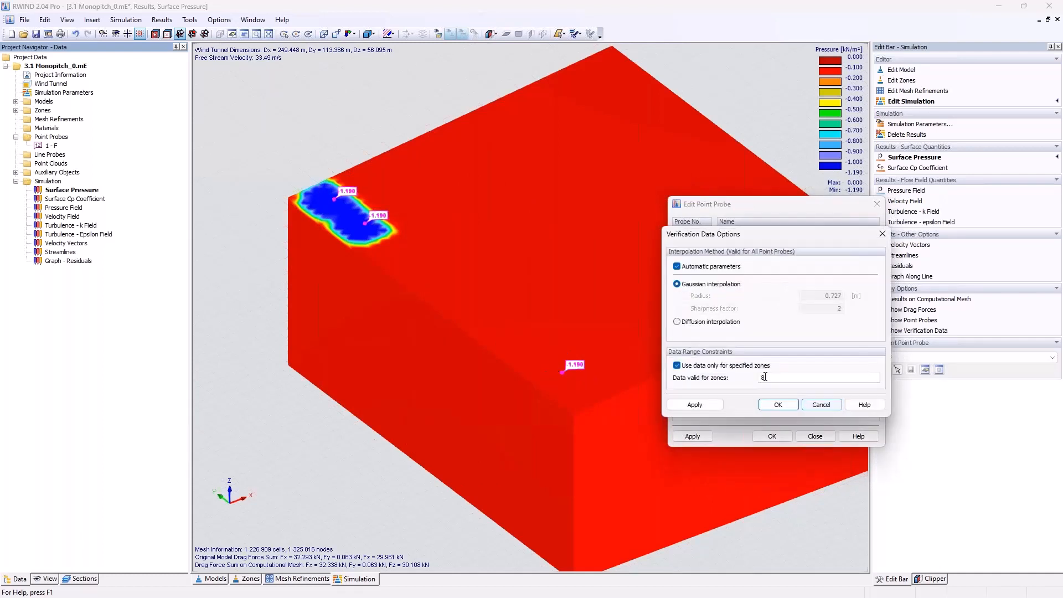
{"action": "left_click", "coordinate": [792, 377]}
{"action": "type", "text": ",9"}
{"action": "left_click", "coordinate": [703, 404]}
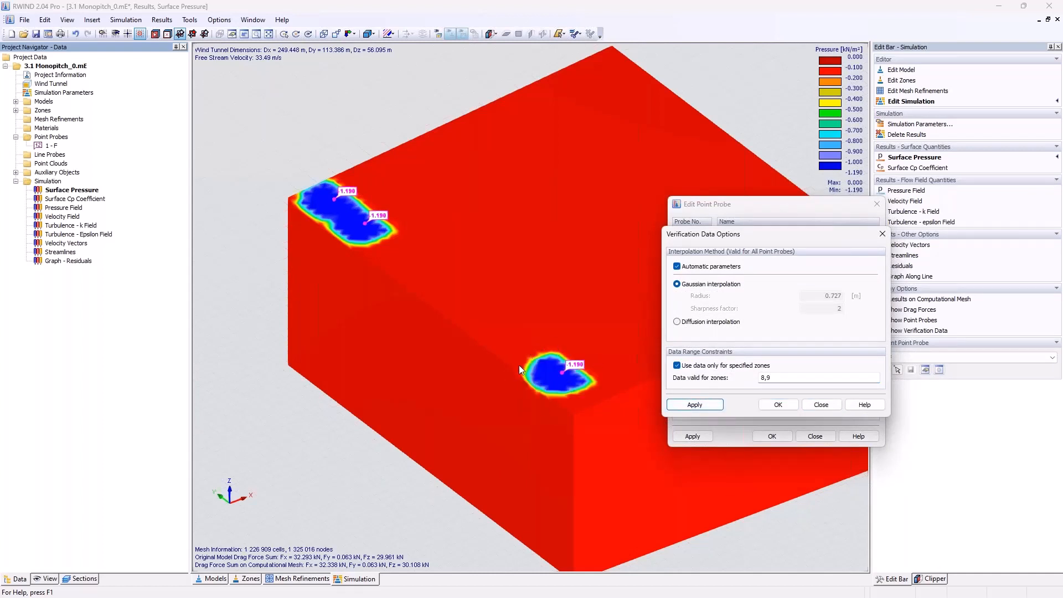
Try diffusion interpolation on the verification data for comparison, and restore Gaussian interpolation.
{"action": "left_click", "coordinate": [697, 321]}
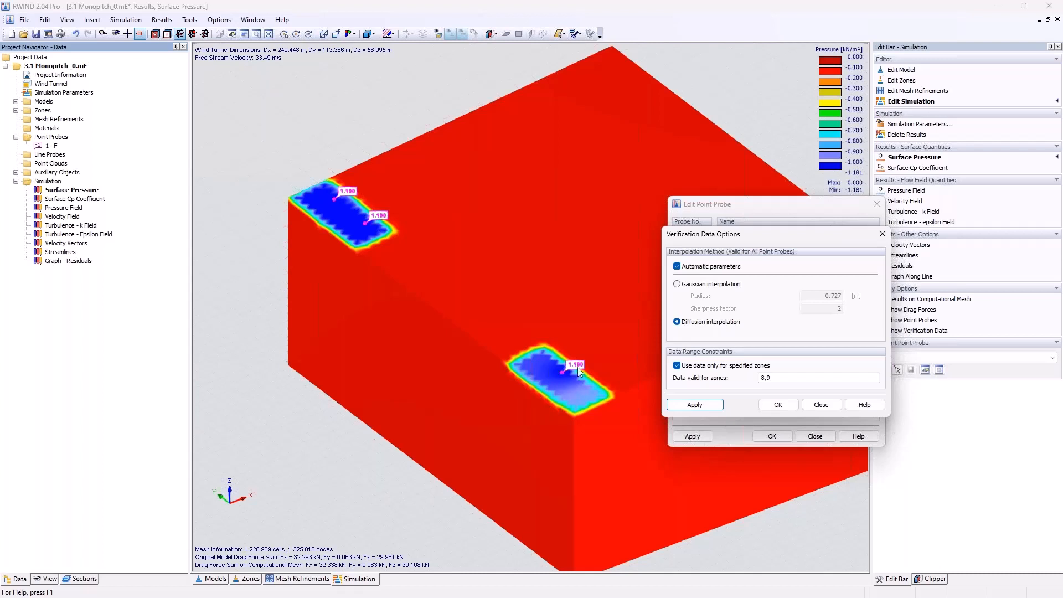
{"action": "left_click", "coordinate": [720, 284]}
{"action": "left_click", "coordinate": [707, 407]}
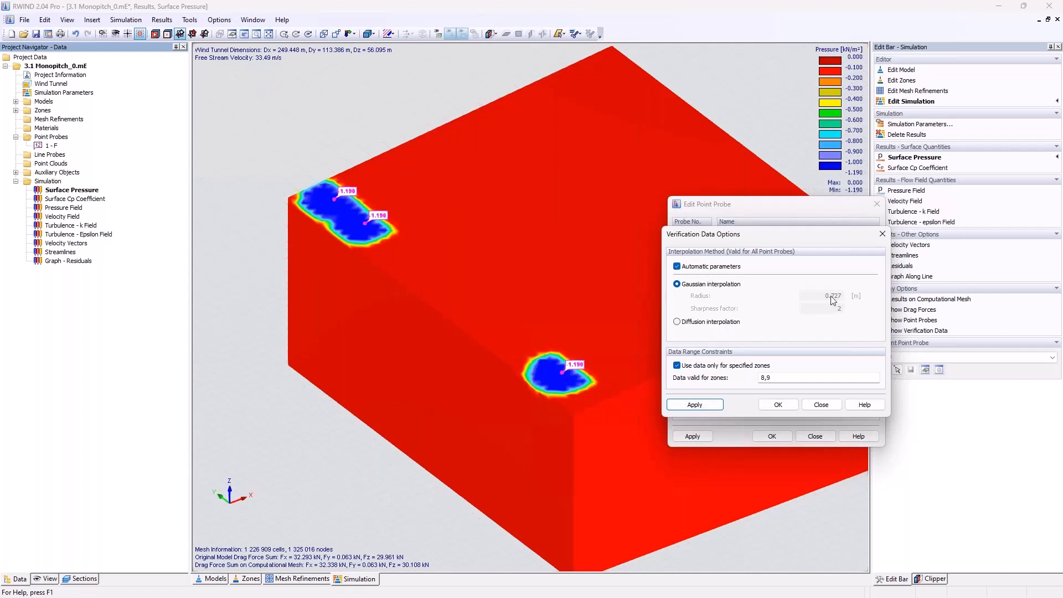
Turn off the automatic interpolation parameters and apply a Gaussian radius of 0.200 m.
{"action": "left_click", "coordinate": [710, 268]}
{"action": "left_click", "coordinate": [710, 268]}
{"action": "left_click_drag", "start_coordinate": [821, 296], "coordinate": [852, 295]}
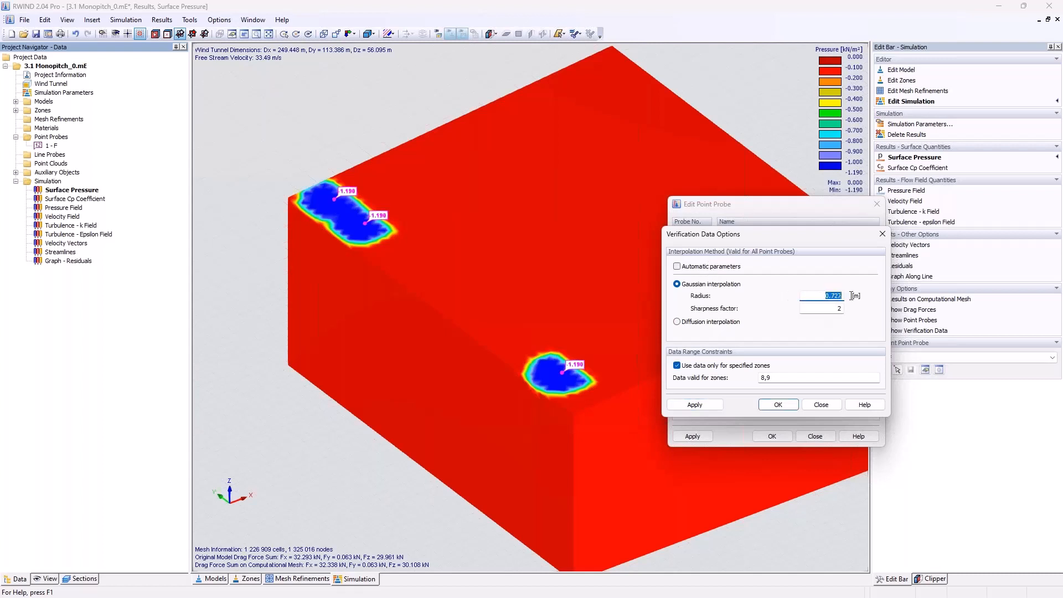
{"action": "type", "text": "0.200"}
{"action": "left_click", "coordinate": [717, 407]}
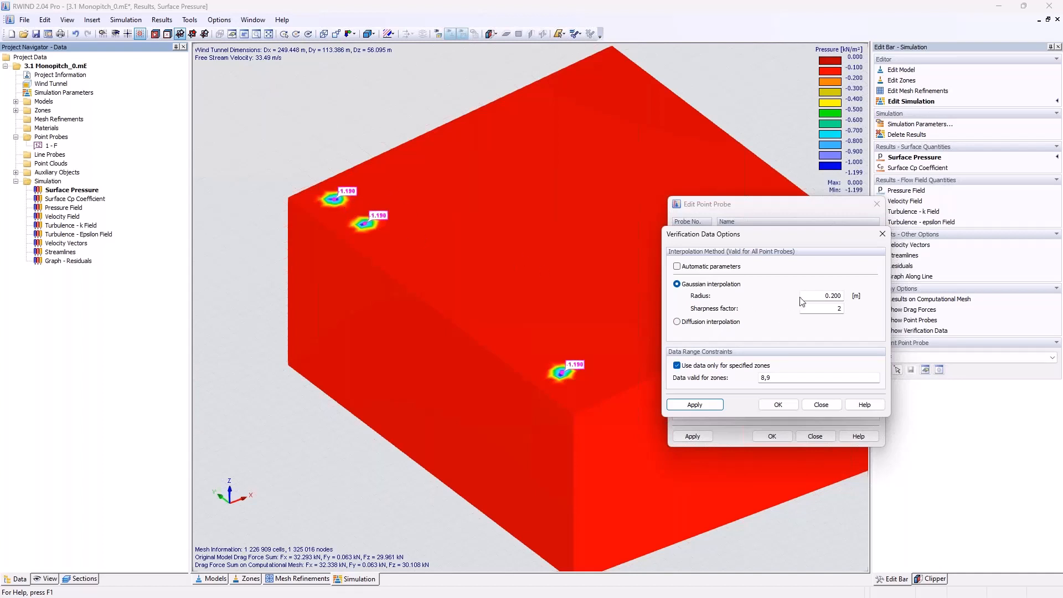
Increase the Gaussian interpolation radius to 3.000 m, apply it, and save the settings of probe F.
{"action": "left_click_drag", "start_coordinate": [804, 297], "coordinate": [853, 297]}
{"action": "type", "text": "1"}
{"action": "left_click", "coordinate": [695, 404]}
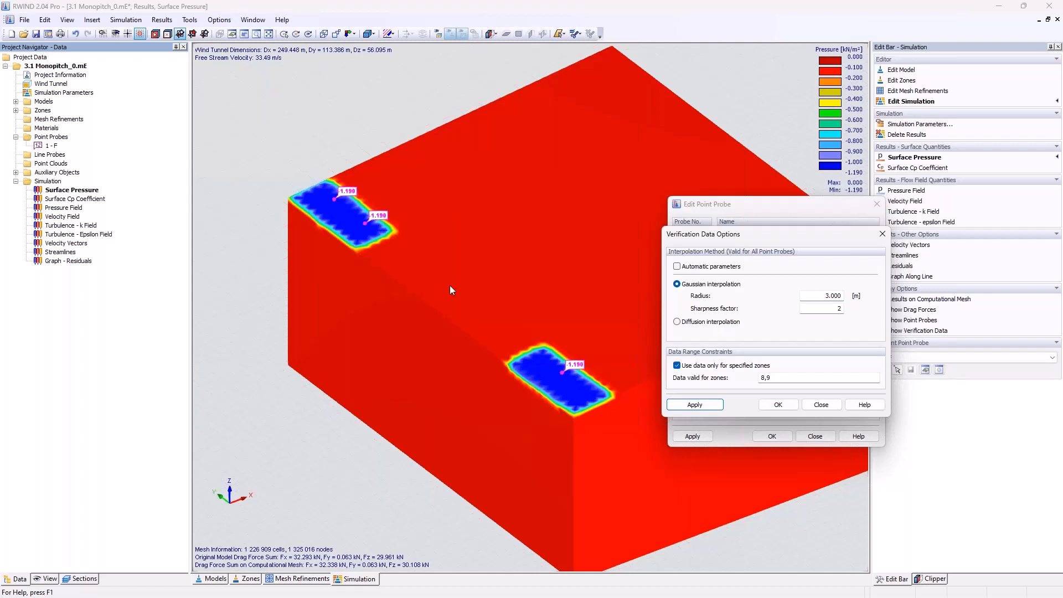
{"action": "left_click", "coordinate": [778, 406]}
{"action": "left_click", "coordinate": [773, 436]}
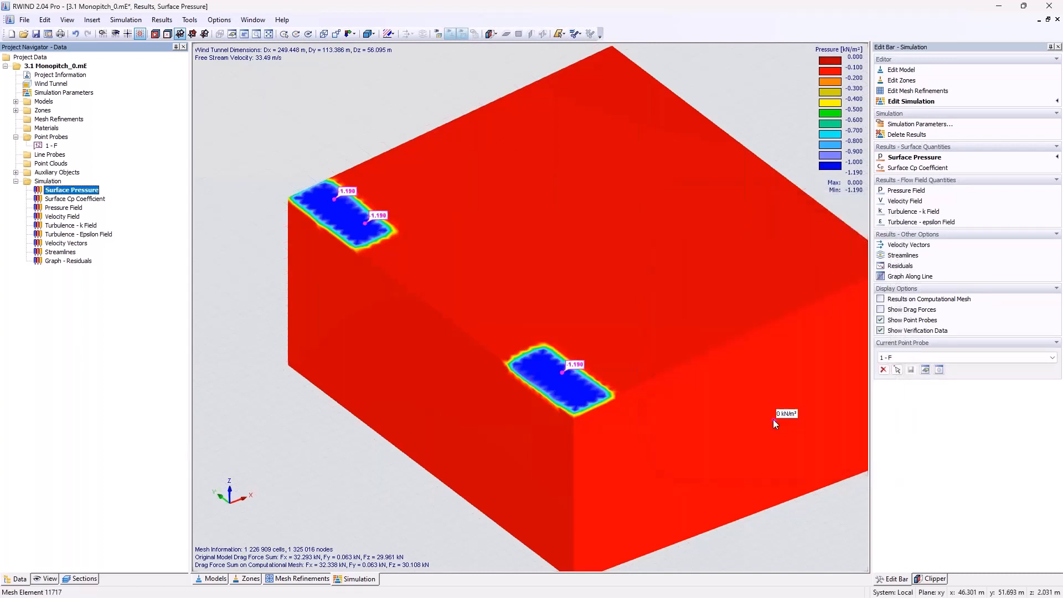
Create a point probe named G on the Original Model mesh and set its point graphically on the roof between the two corner zones.
{"action": "right_click", "coordinate": [60, 139]}
{"action": "left_click", "coordinate": [80, 146]}
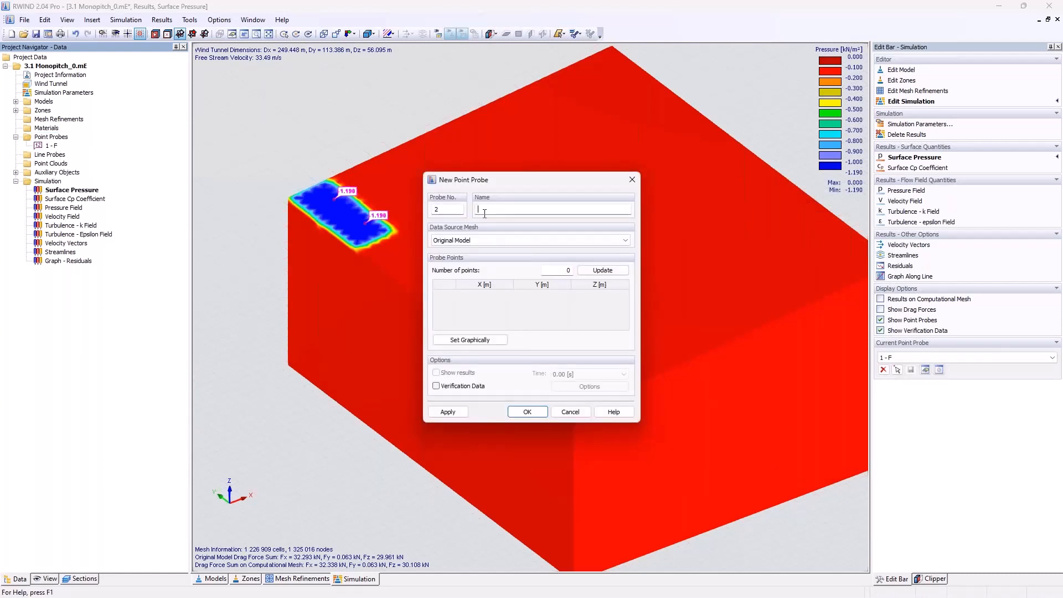
{"action": "type", "text": "G"}
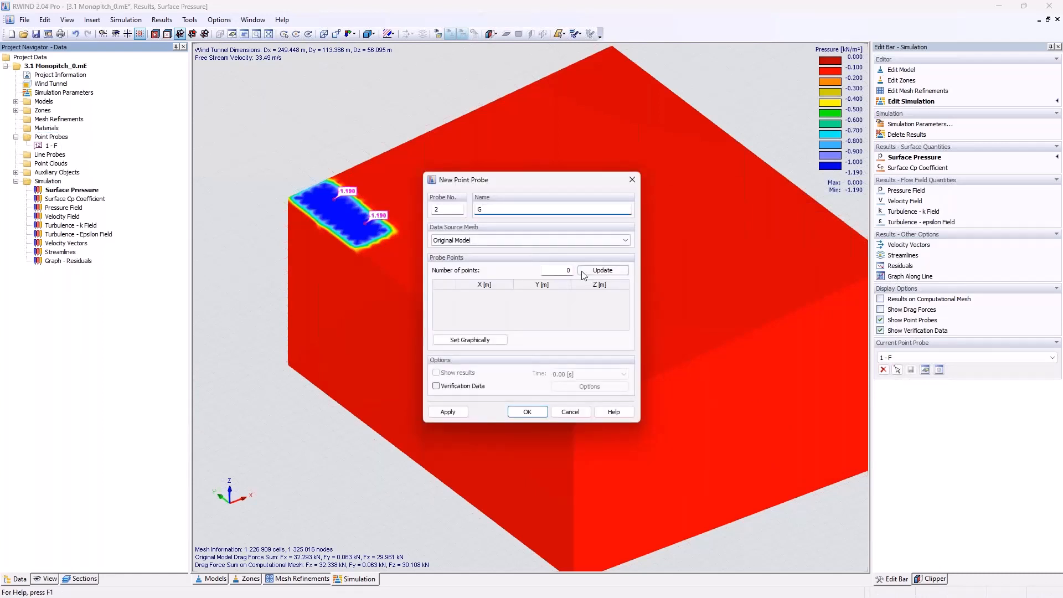
{"action": "left_click", "coordinate": [470, 339]}
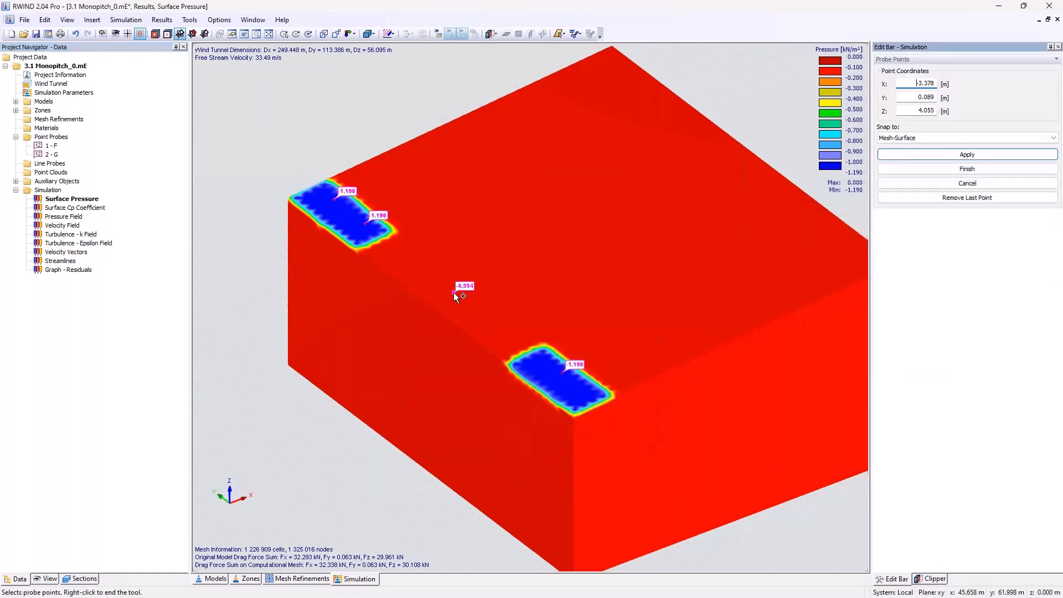
{"action": "left_click", "coordinate": [985, 158]}
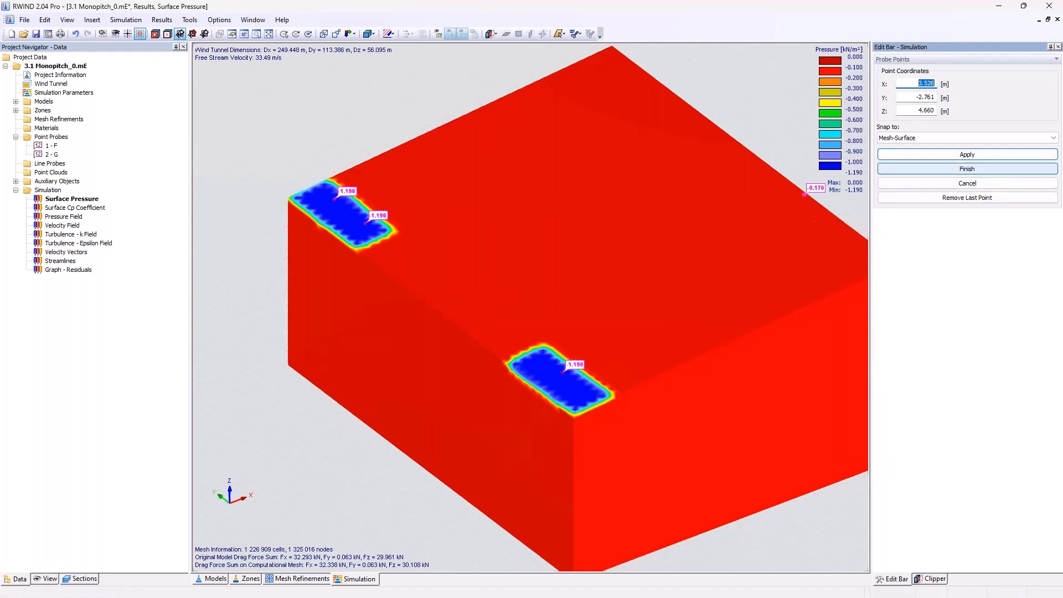
Finish the graphical selection for probe G, reduce the probe to one point, and set that point's Y coordinate to 0.
{"action": "left_click", "coordinate": [938, 170]}
{"action": "double_click", "coordinate": [51, 154]}
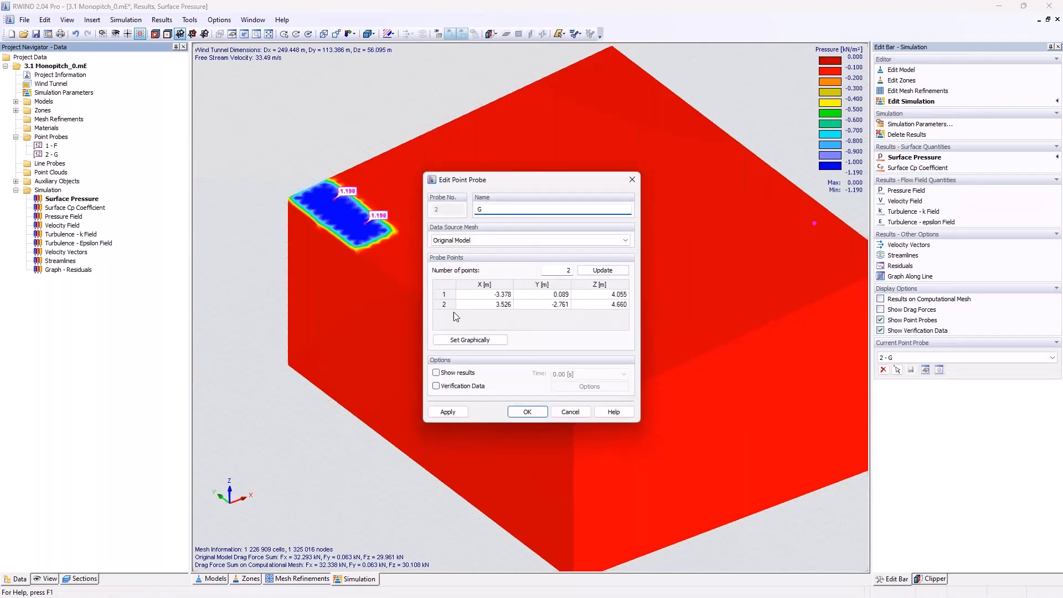
{"action": "double_click", "coordinate": [552, 271]}
{"action": "type", "text": "1"}
{"action": "key", "text": "Return"}
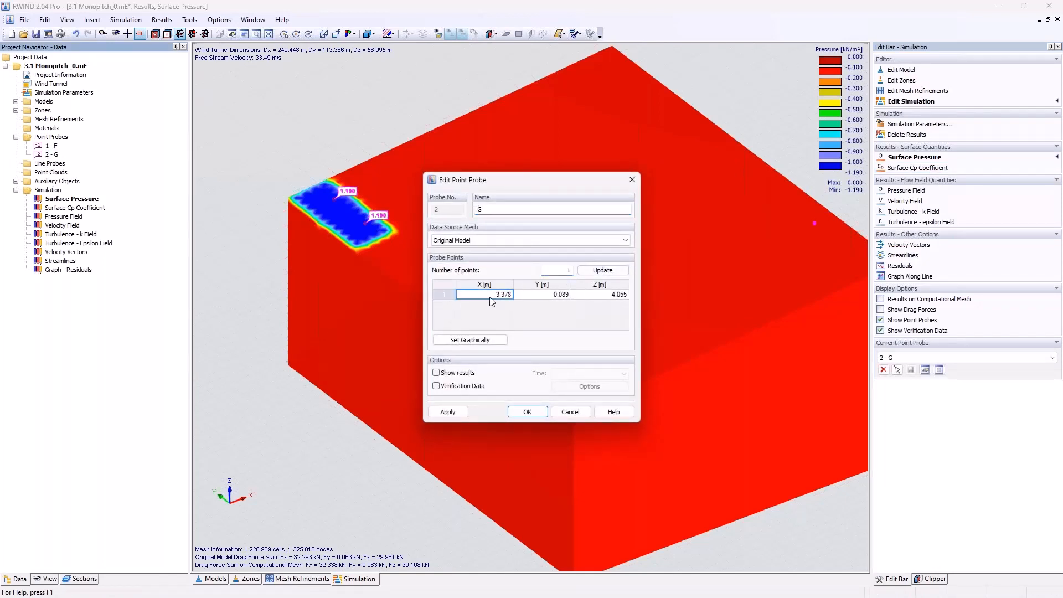
{"action": "left_click", "coordinate": [541, 296]}
{"action": "type", "text": "0"}
{"action": "left_click", "coordinate": [591, 298]}
Enable verification data for probe G with a value of -0.84 kN/m², limit the data to specified zones, and save the probe.
{"action": "left_click", "coordinate": [476, 388]}
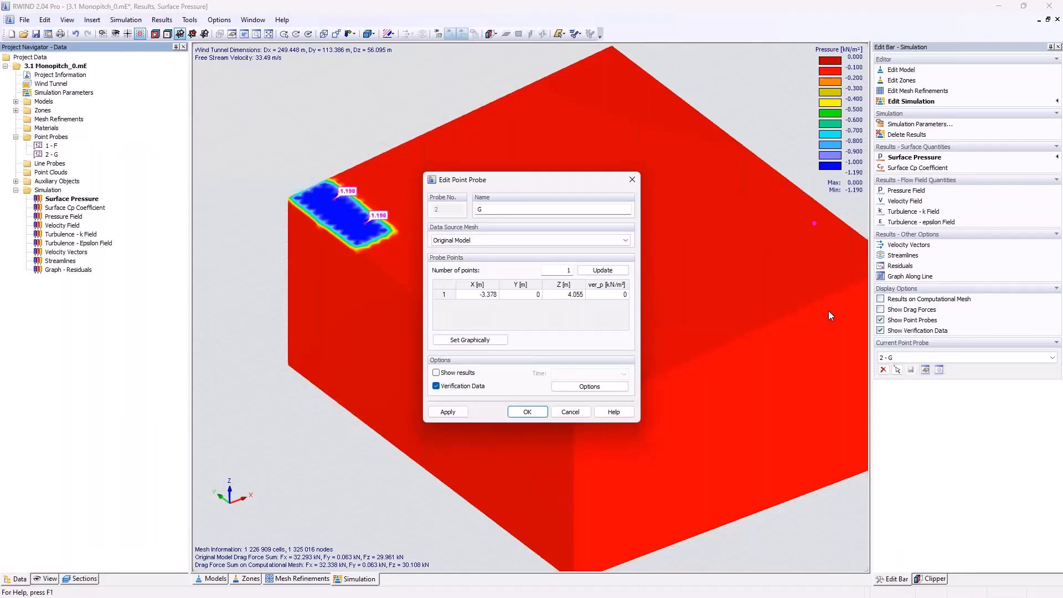
{"action": "left_click", "coordinate": [617, 296]}
{"action": "type", "text": "-.84"}
{"action": "left_click", "coordinate": [589, 386]}
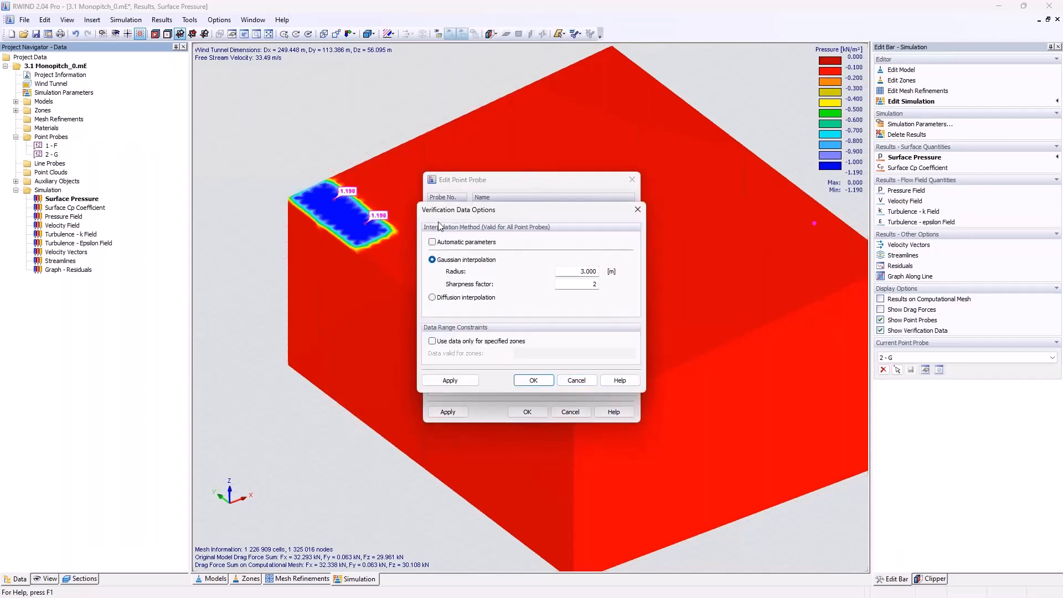
{"action": "left_click", "coordinate": [451, 341]}
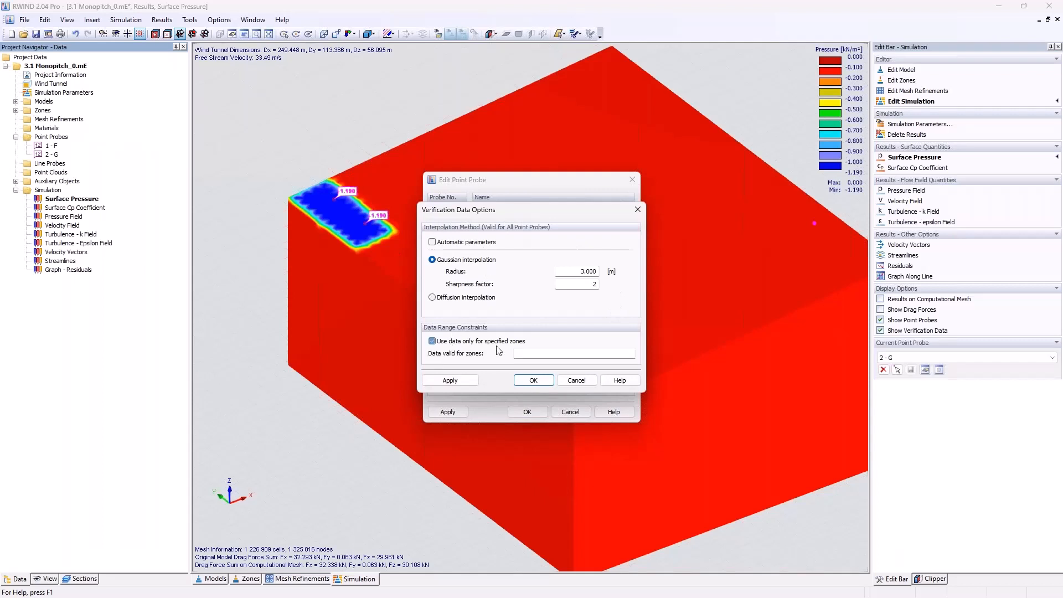
{"action": "left_click", "coordinate": [533, 379]}
{"action": "left_click", "coordinate": [528, 412]}
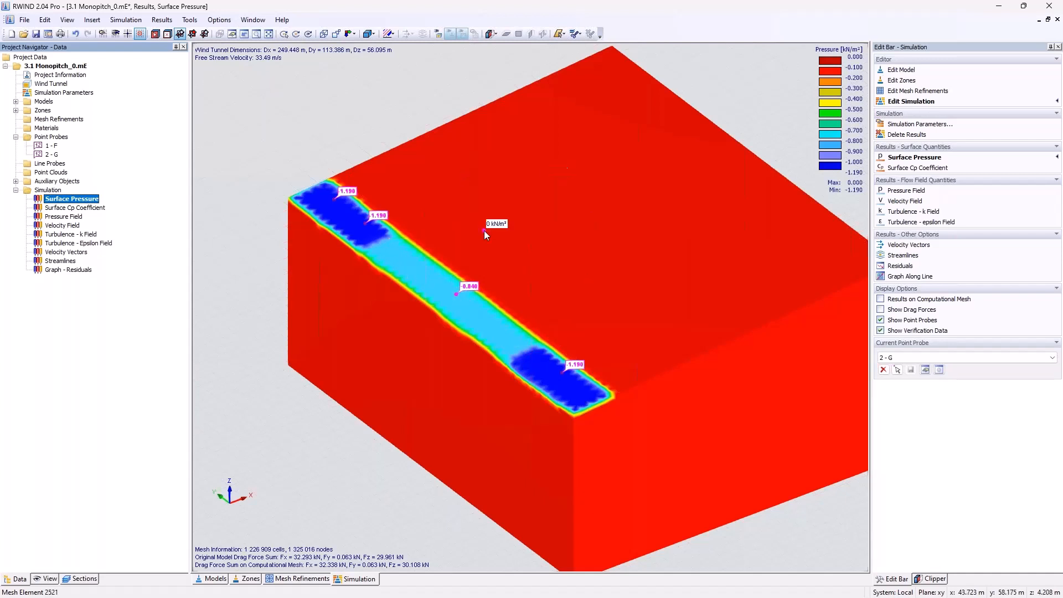
Create a point probe named H on the Original Model mesh and set one point graphically near the middle of the large roof zone.
{"action": "right_click", "coordinate": [63, 135]}
{"action": "left_click", "coordinate": [78, 142]}
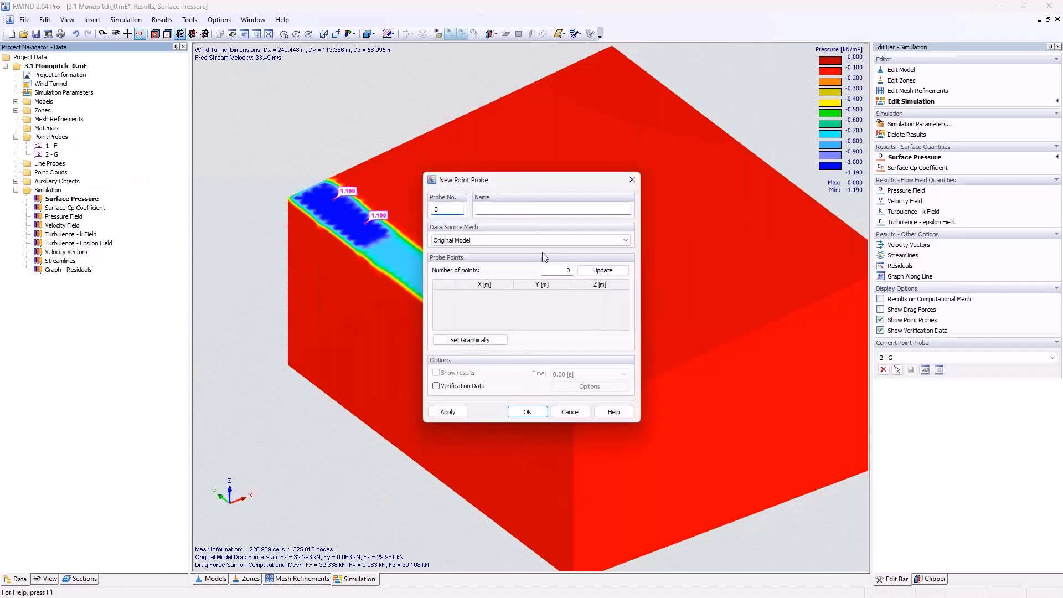
{"action": "left_click", "coordinate": [541, 208]}
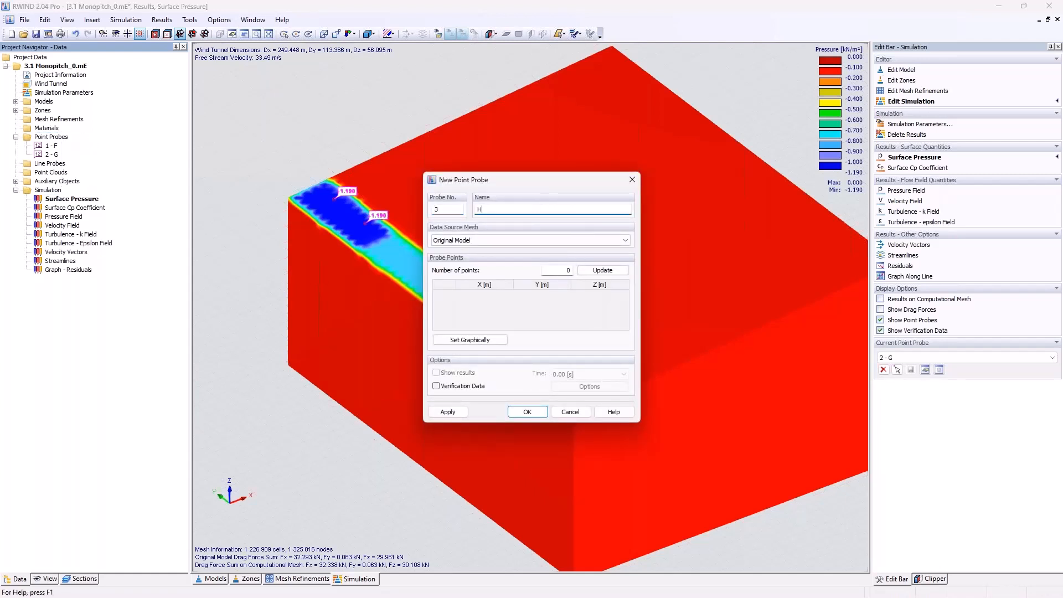
{"action": "left_click", "coordinate": [470, 340]}
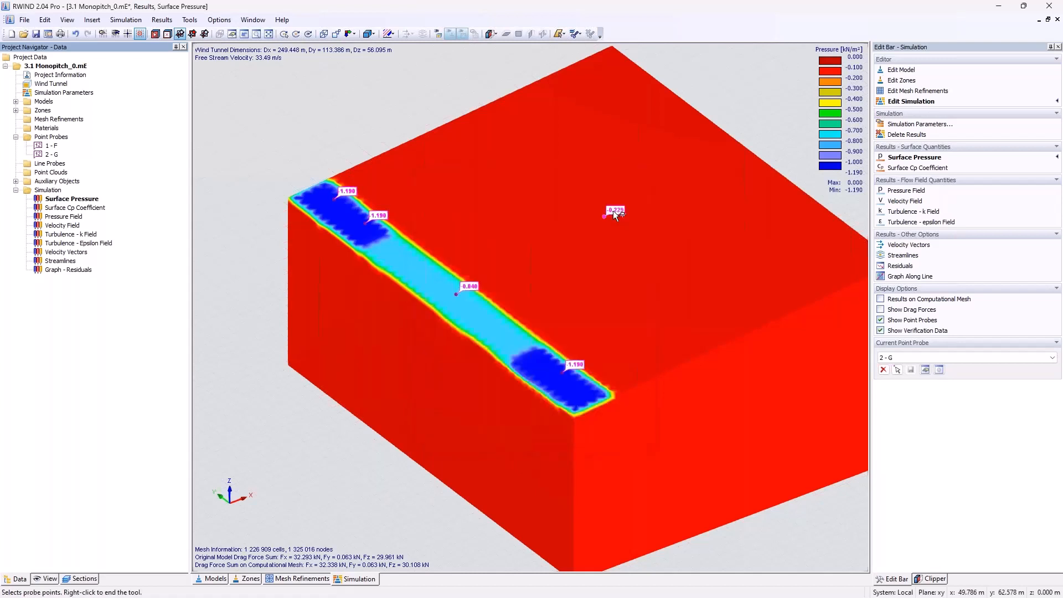
{"action": "left_click", "coordinate": [611, 224]}
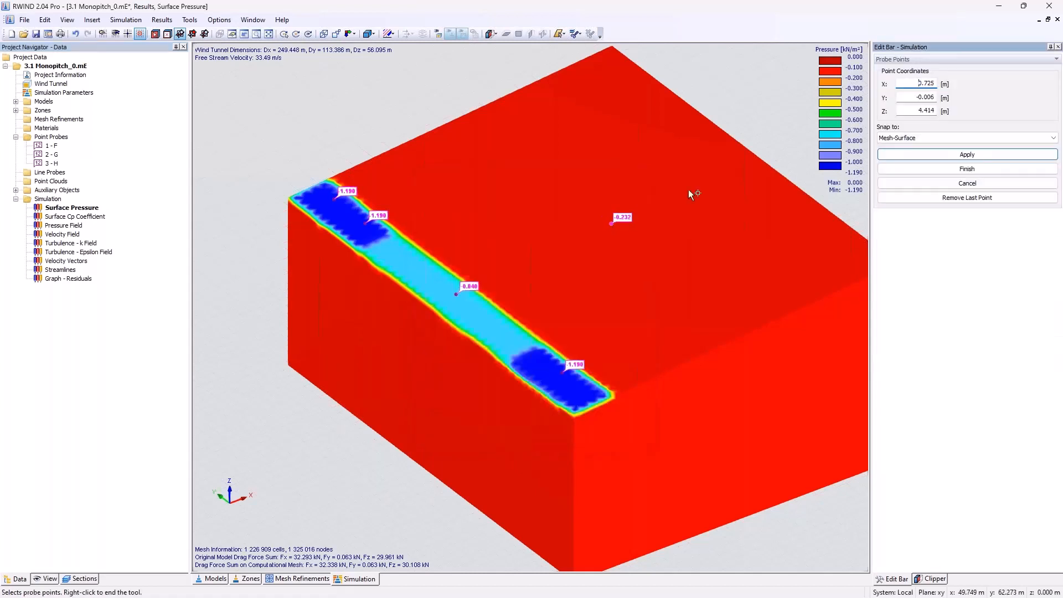
{"action": "left_click", "coordinate": [967, 169]}
Give probe H a verification pressure of -0.42 kN/m² and apply its data only to zone 7.
{"action": "double_click", "coordinate": [51, 164]}
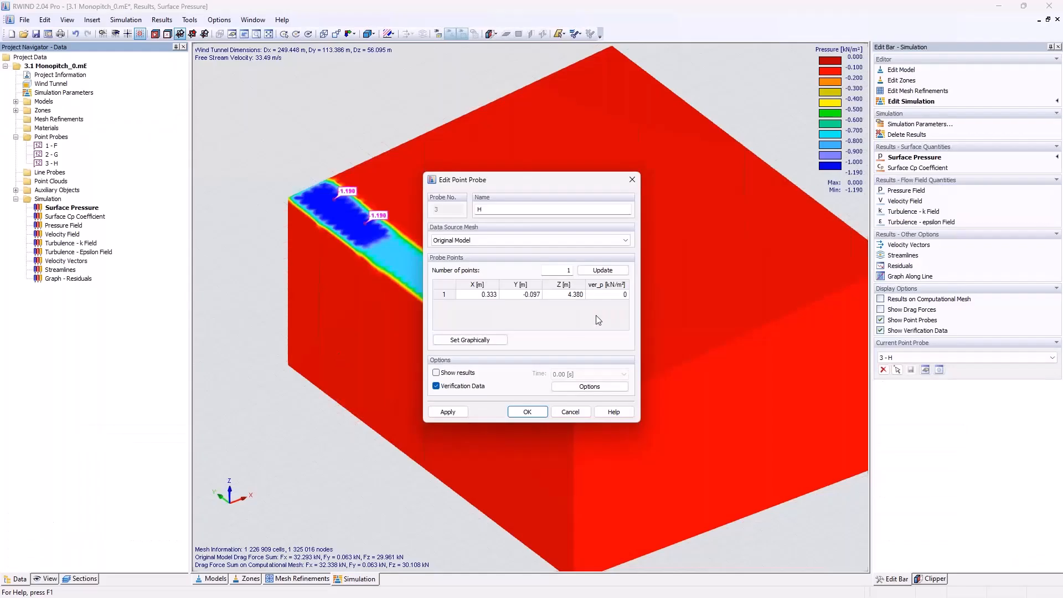
{"action": "left_click", "coordinate": [607, 293]}
{"action": "type", "text": "-.42"}
{"action": "left_click", "coordinate": [559, 387]}
{"action": "left_click", "coordinate": [454, 341]}
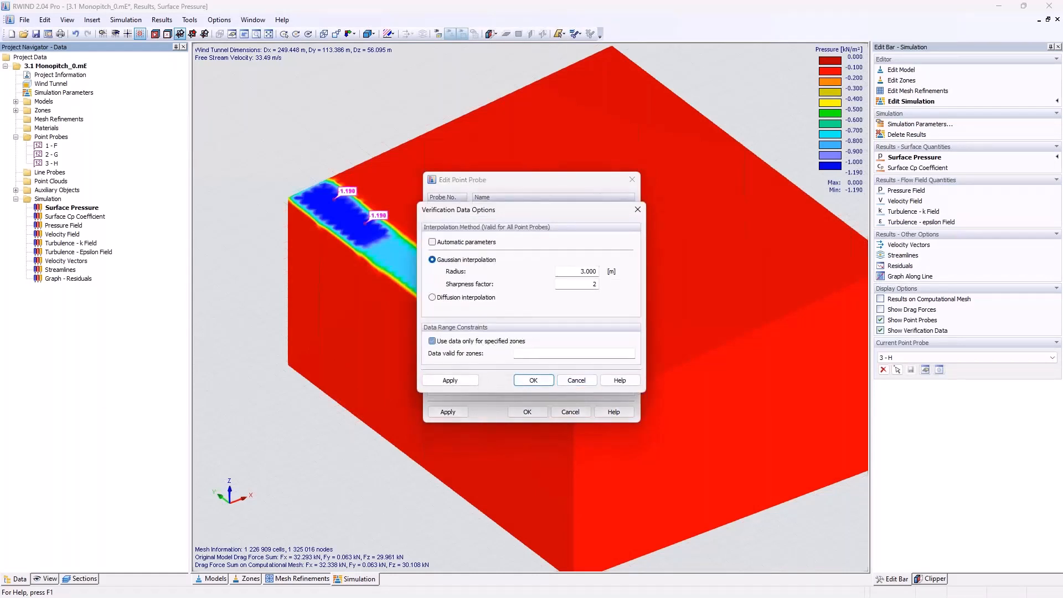
{"action": "left_click", "coordinate": [547, 356]}
{"action": "type", "text": "7"}
{"action": "left_click", "coordinate": [450, 380]}
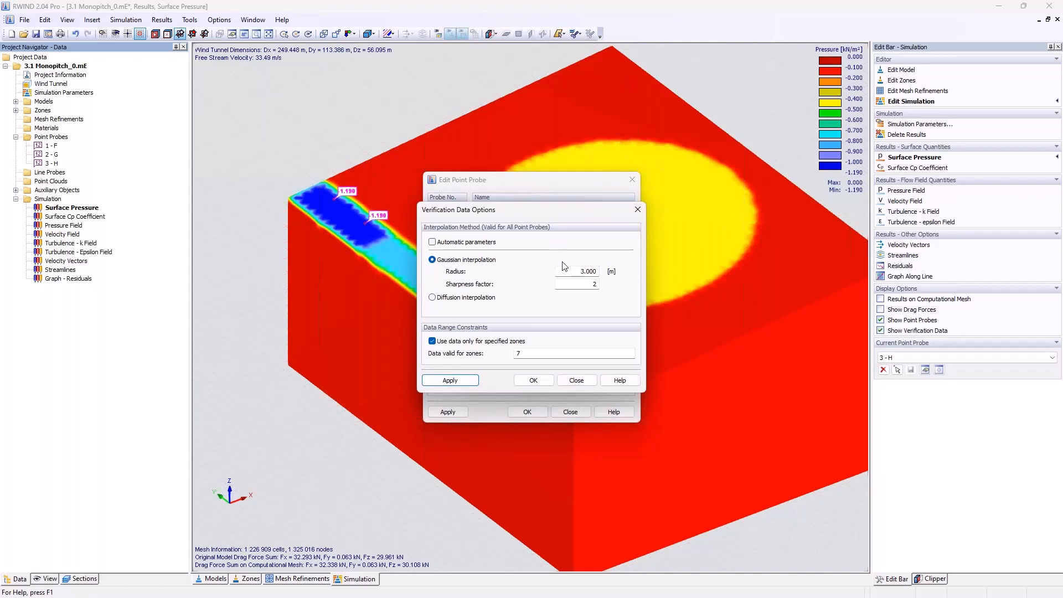
Increase the Gaussian interpolation radius to 6.000 m, apply it, and save the settings of probe H.
{"action": "left_click_drag", "start_coordinate": [564, 271], "coordinate": [609, 275]}
{"action": "type", "text": "6"}
{"action": "key", "text": "Tab"}
{"action": "left_click", "coordinate": [455, 382]}
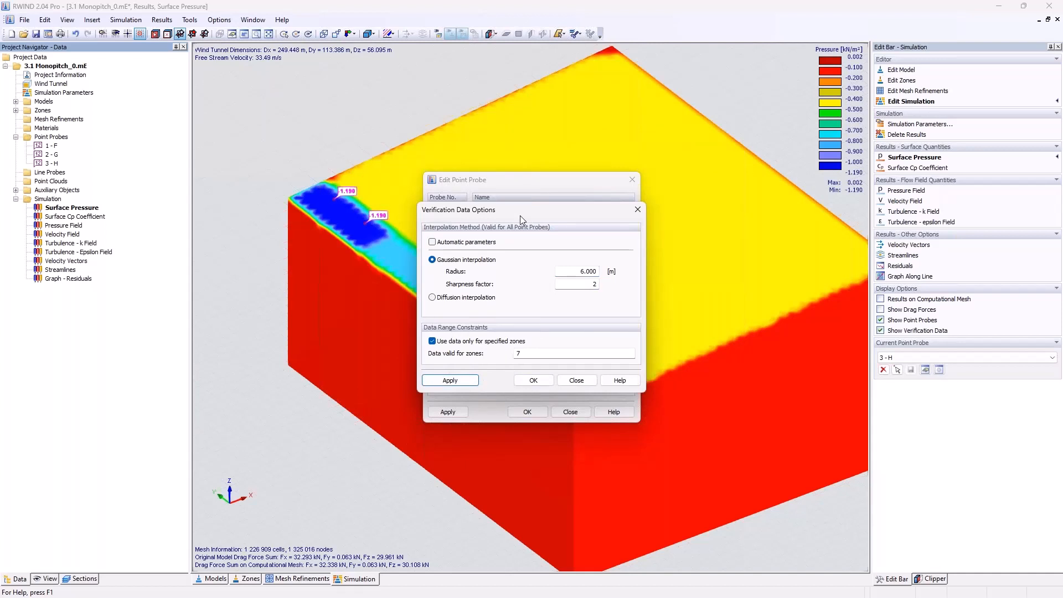
{"action": "left_click", "coordinate": [533, 381]}
{"action": "left_click", "coordinate": [539, 412]}
Compare the RWIND results with the verification data on the roof by switching both the scalar field and the point probes between them.
{"action": "middle_click_drag", "start_coordinate": [472, 244], "coordinate": [414, 219], "text": "ctrl"}
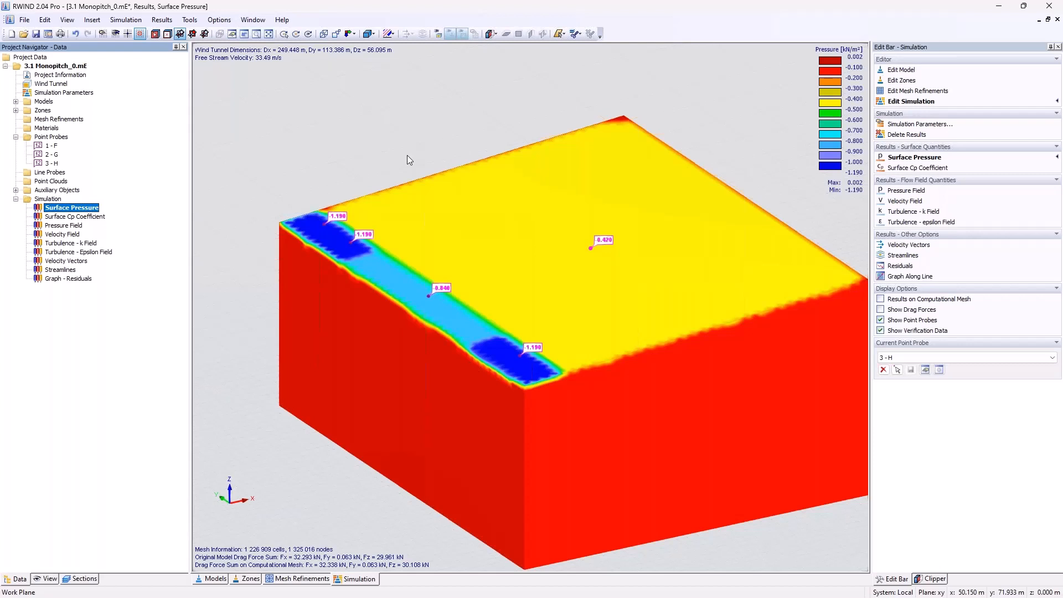
{"action": "mouse_move", "coordinate": [360, 234]}
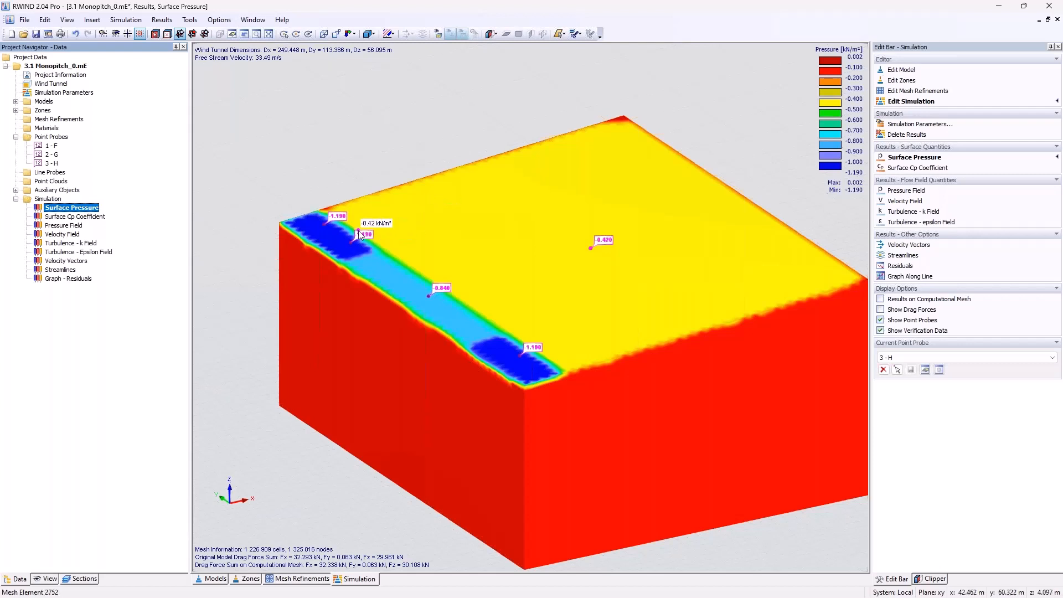
{"action": "mouse_move", "coordinate": [296, 256]}
{"action": "left_click", "coordinate": [49, 579]}
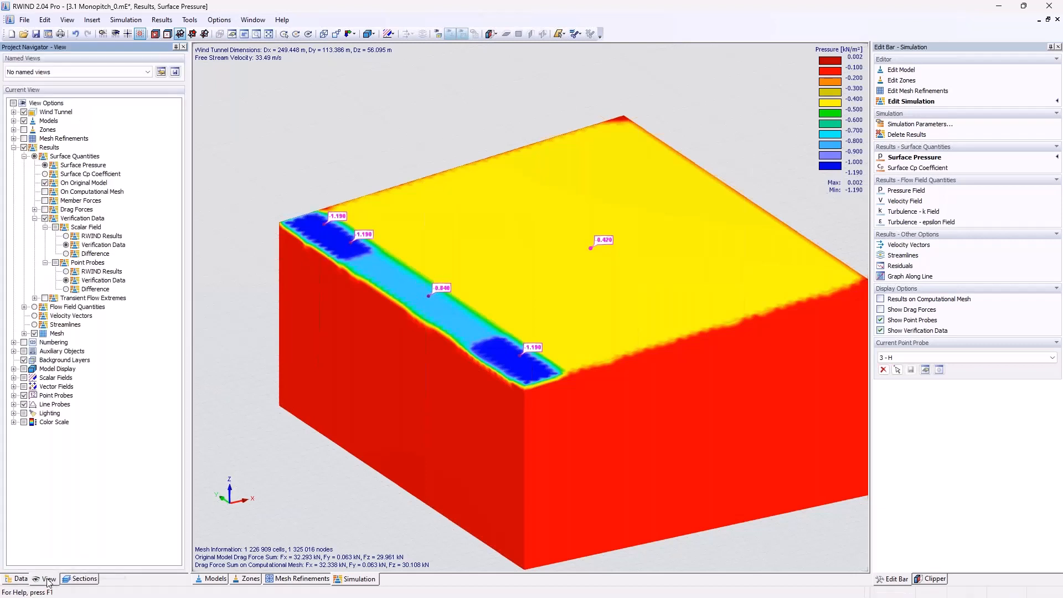
{"action": "left_click", "coordinate": [66, 236]}
{"action": "left_click", "coordinate": [67, 272]}
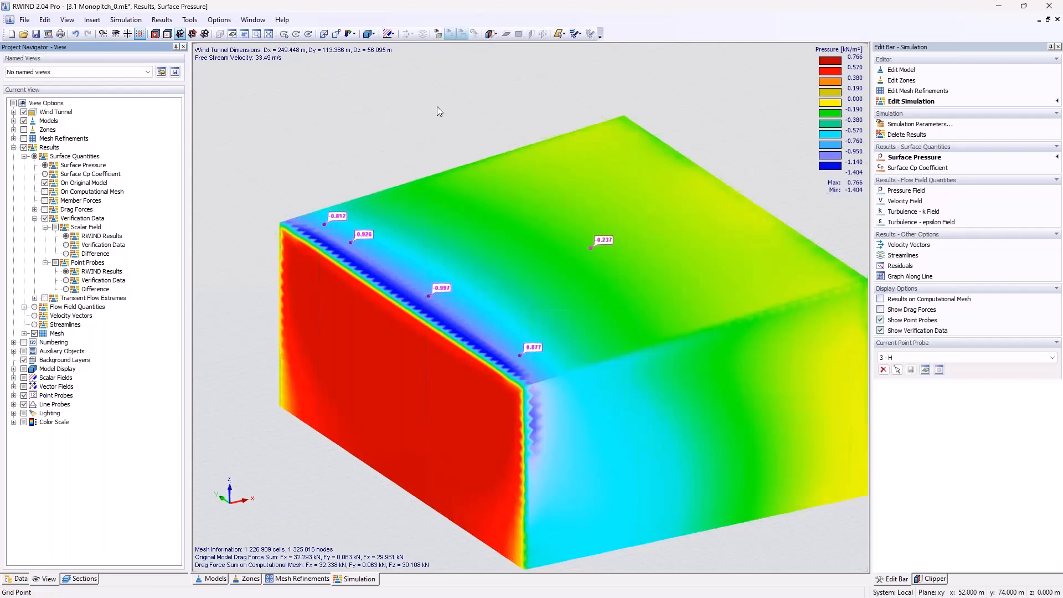
{"action": "left_click", "coordinate": [66, 244]}
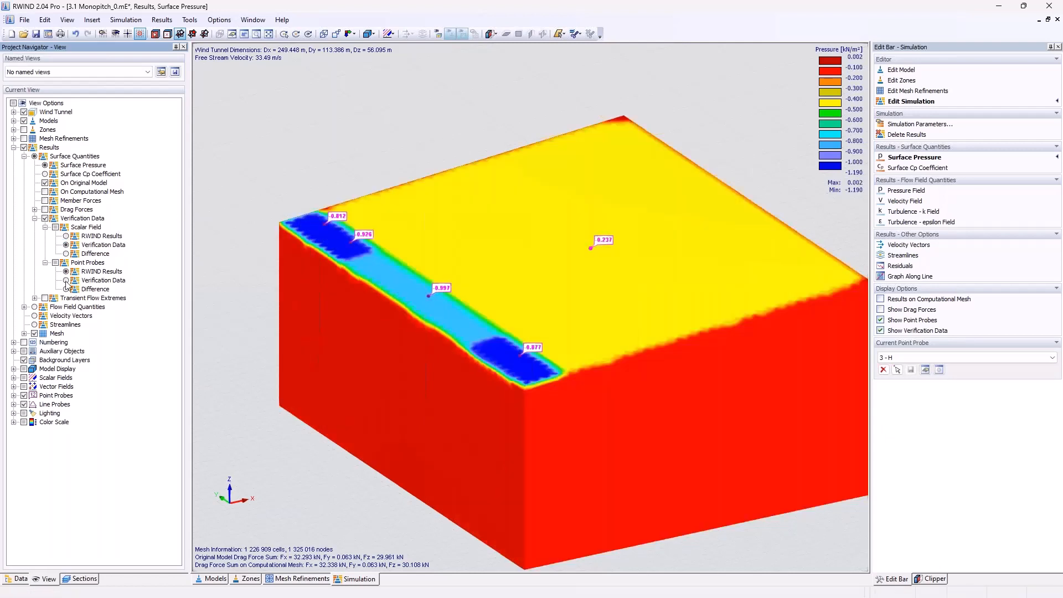
{"action": "left_click", "coordinate": [66, 280]}
Show the difference for both the scalar field and the point probes, and display only roof zones 7 to 10.
{"action": "left_click", "coordinate": [66, 254]}
{"action": "left_click", "coordinate": [66, 289]}
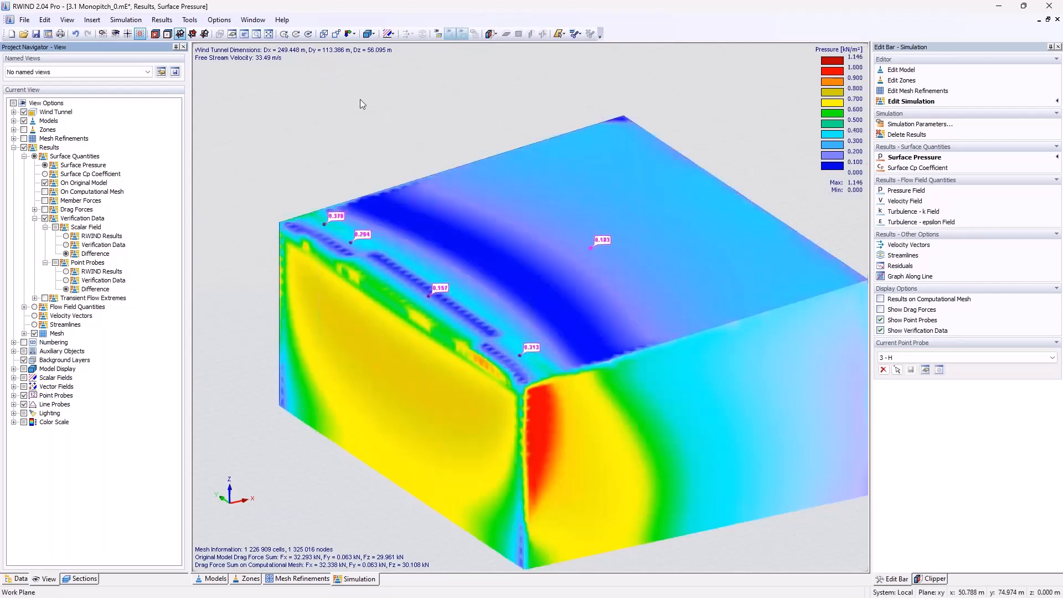
{"action": "left_click", "coordinate": [81, 578]}
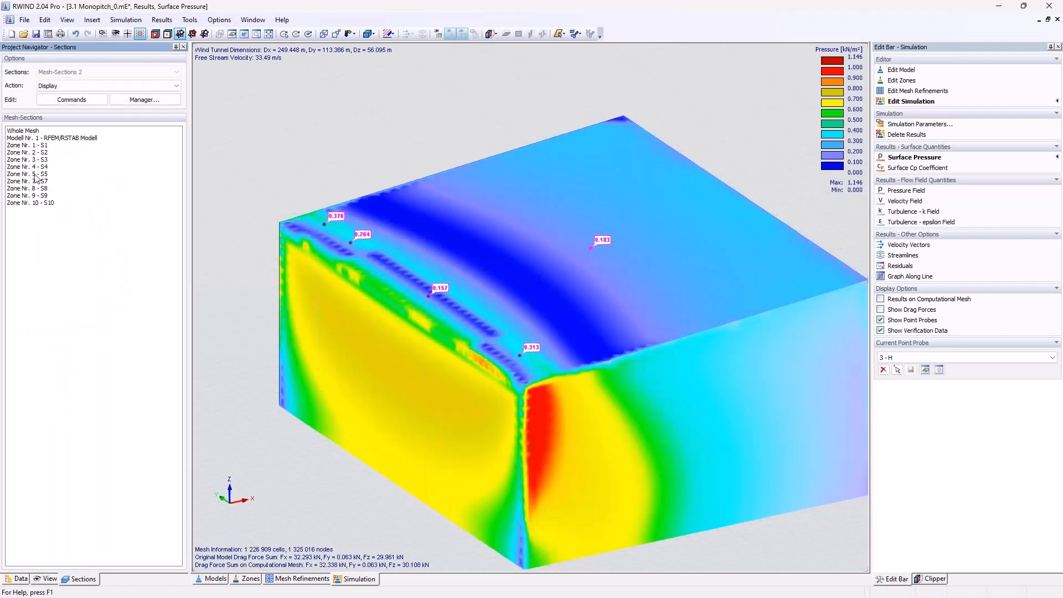
{"action": "left_click", "coordinate": [44, 182]}
{"action": "left_click", "coordinate": [30, 203], "text": "shift"}
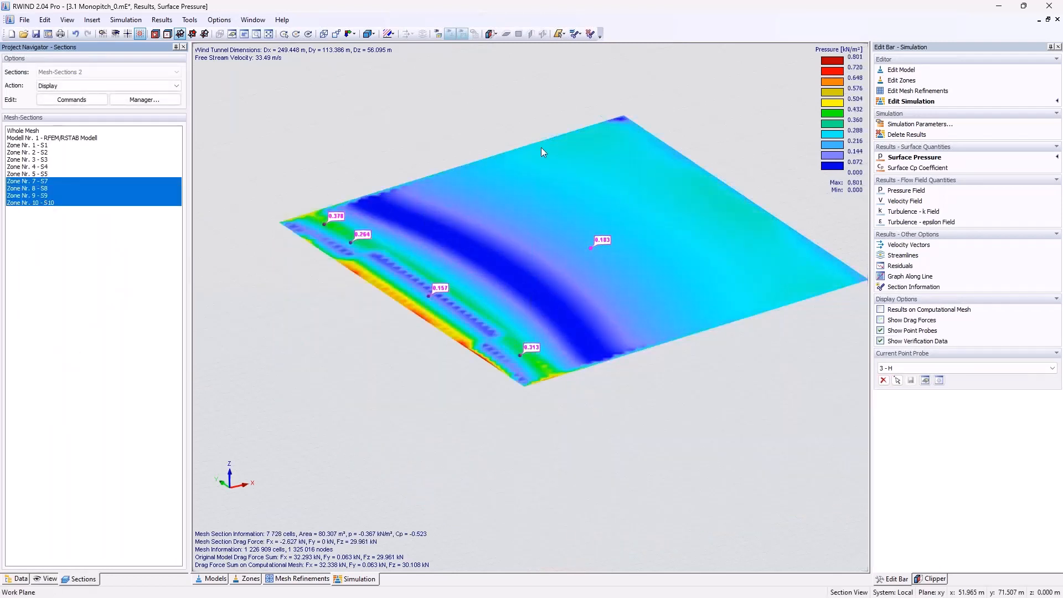
Examine the pressure differences across the roof zones and at the probe points, especially along the windward edge.
{"action": "middle_click_drag", "start_coordinate": [558, 143], "coordinate": [464, 195]}
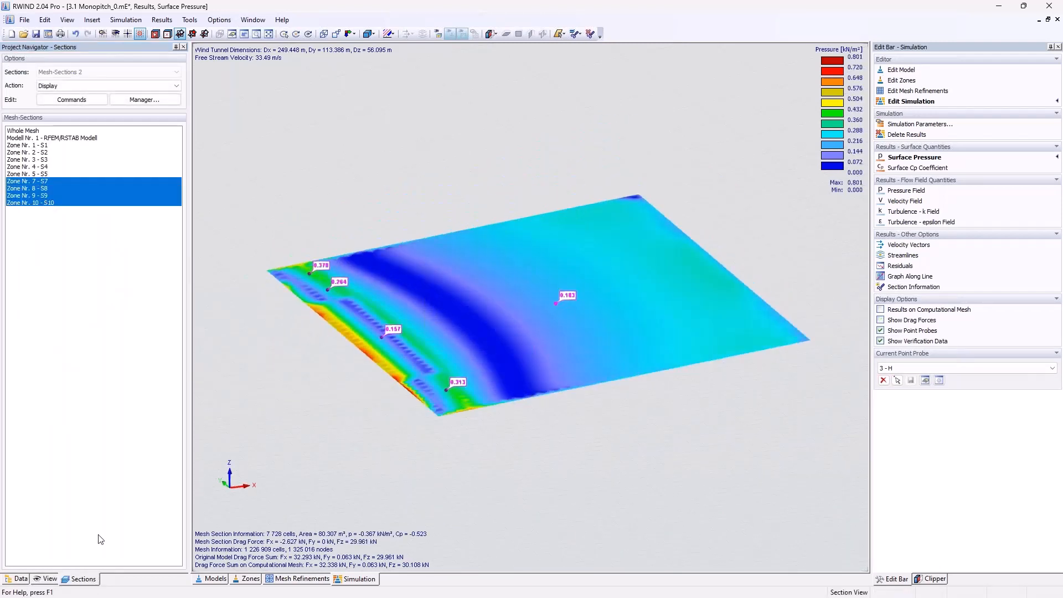
{"action": "middle_click_drag", "start_coordinate": [393, 184], "coordinate": [546, 233], "text": "ctrl"}
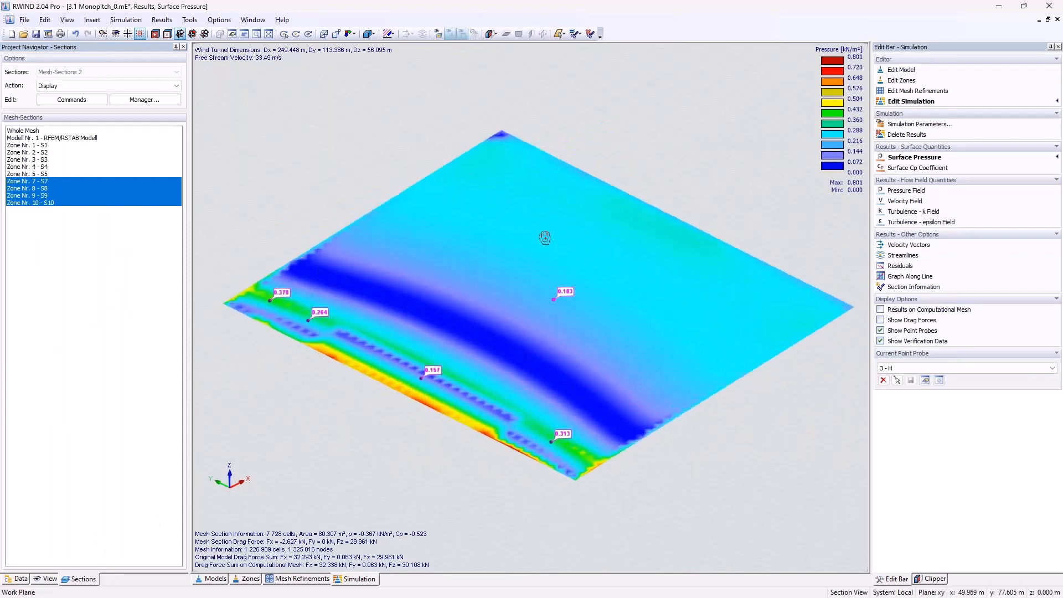
{"action": "middle_click_drag", "start_coordinate": [354, 276], "coordinate": [337, 274], "text": "ctrl"}
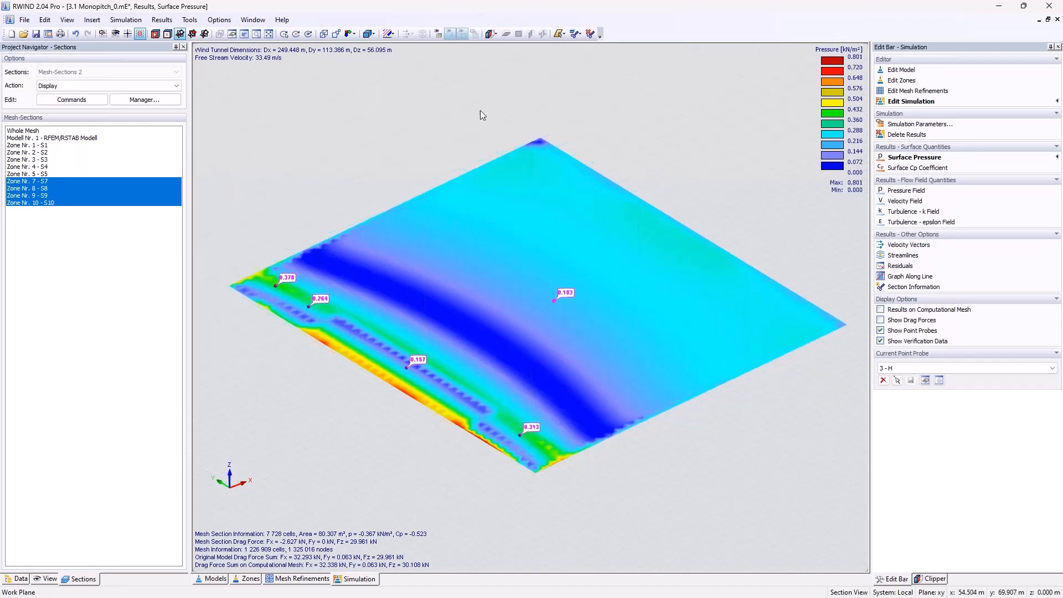
{"action": "mouse_move", "coordinate": [314, 286]}
{"action": "mouse_move", "coordinate": [327, 346]}
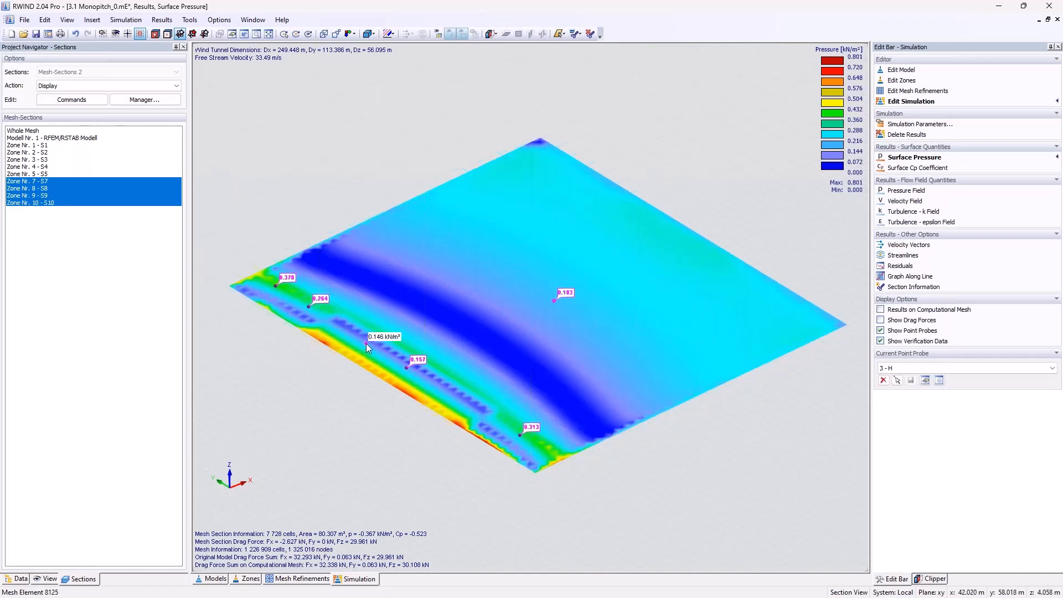
{"action": "scroll", "coordinate": [369, 343], "scroll_direction": "down", "scroll_amount": 5}
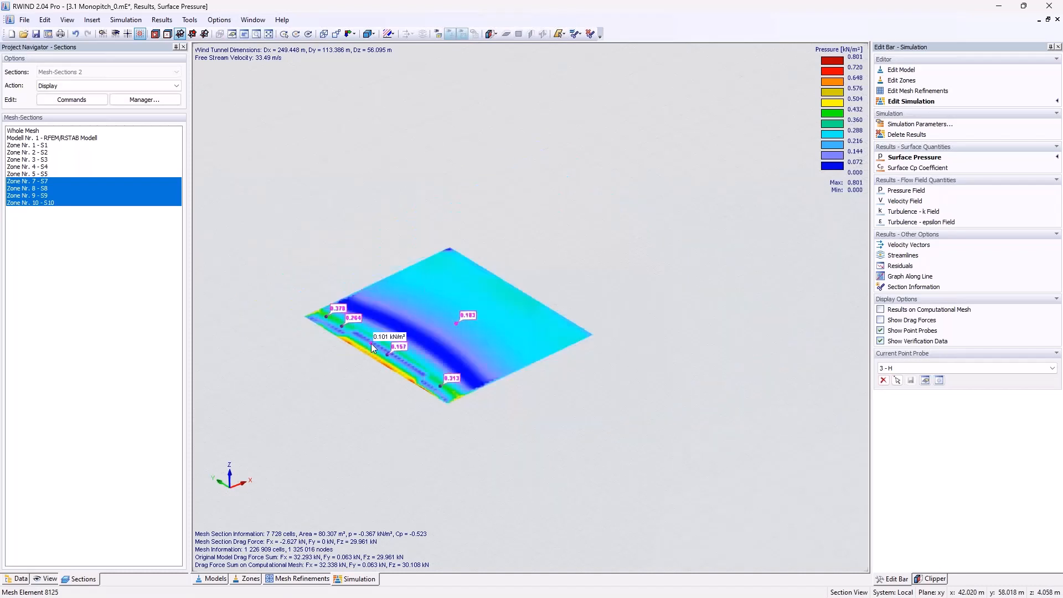
{"action": "scroll", "coordinate": [357, 366], "scroll_direction": "up", "scroll_amount": 5}
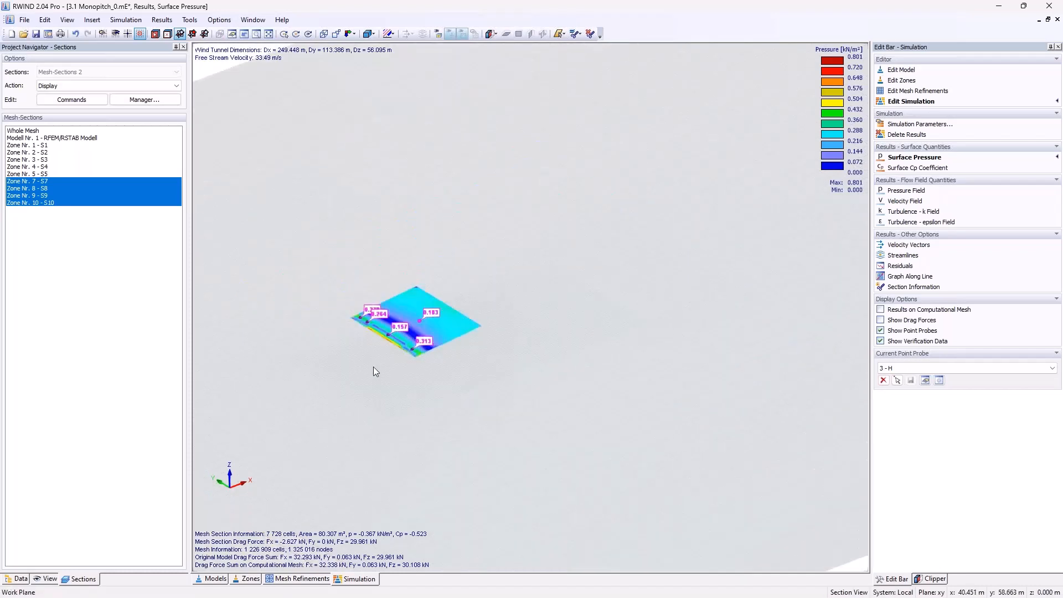
{"action": "scroll", "coordinate": [404, 268], "scroll_direction": "up", "scroll_amount": 1}
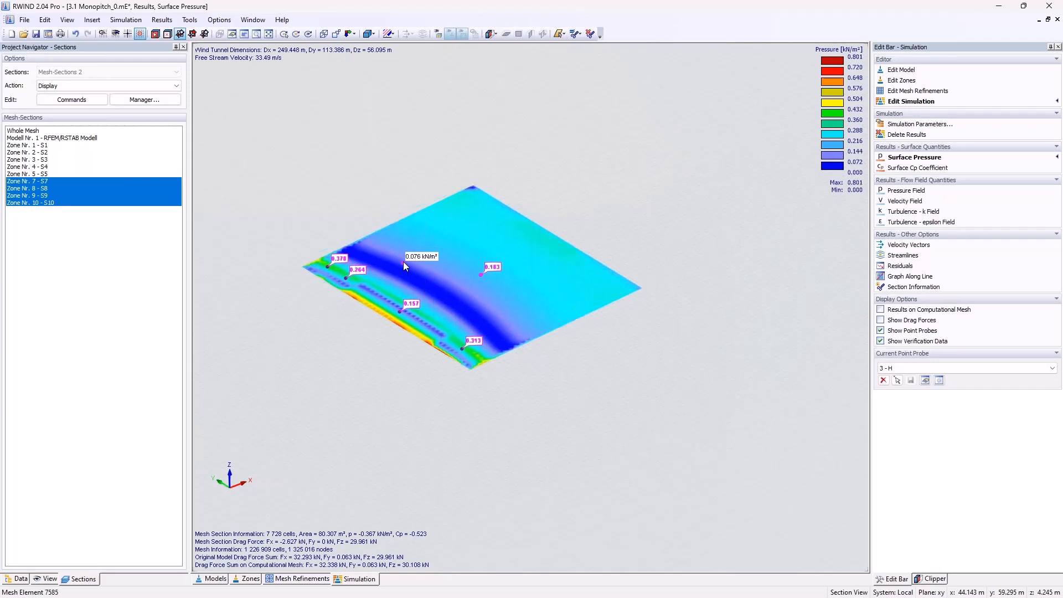
{"action": "scroll", "coordinate": [408, 229], "scroll_direction": "up", "scroll_amount": 2}
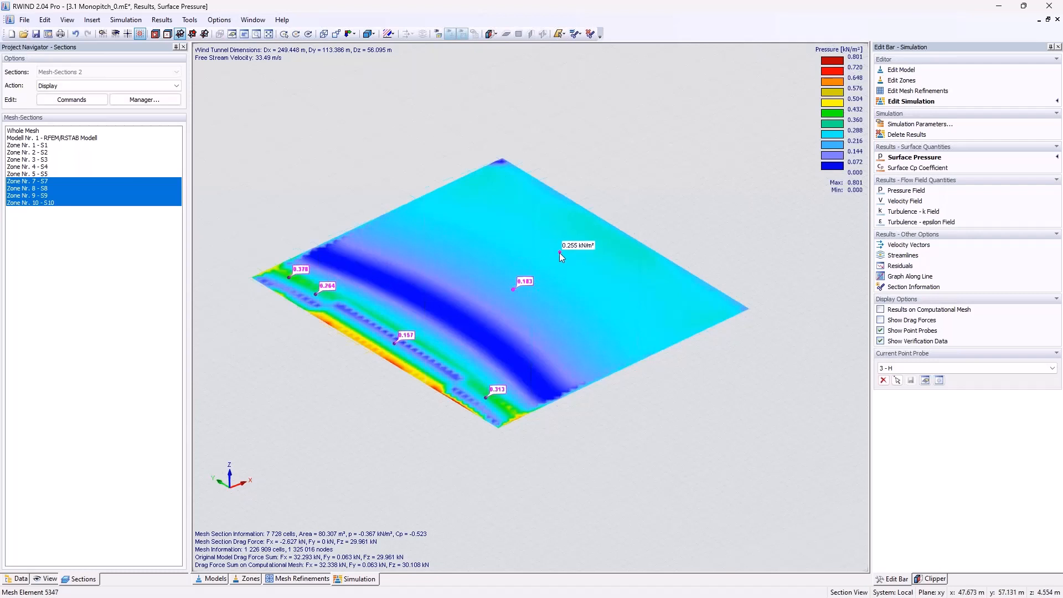
Look up the average surface pressure of zone 7 in its object information.
{"action": "left_click", "coordinate": [16, 579]}
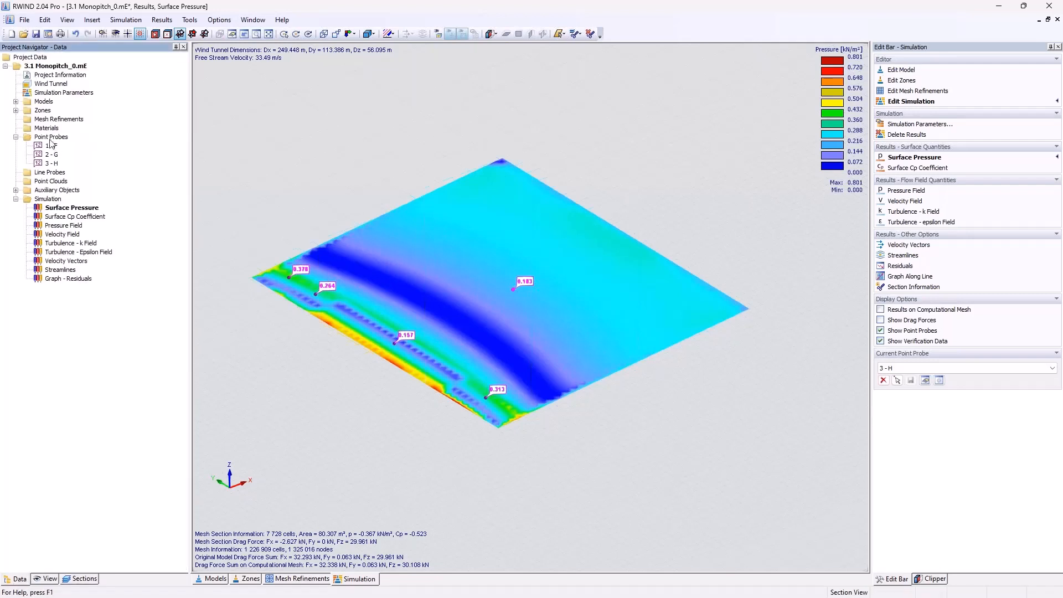
{"action": "left_click", "coordinate": [16, 111]}
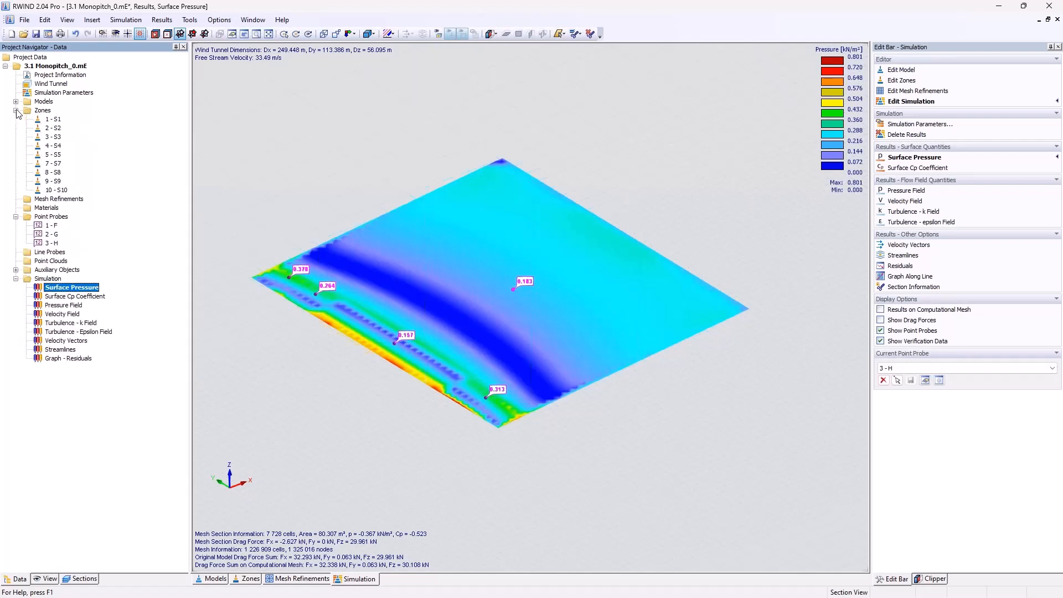
{"action": "double_click", "coordinate": [57, 164]}
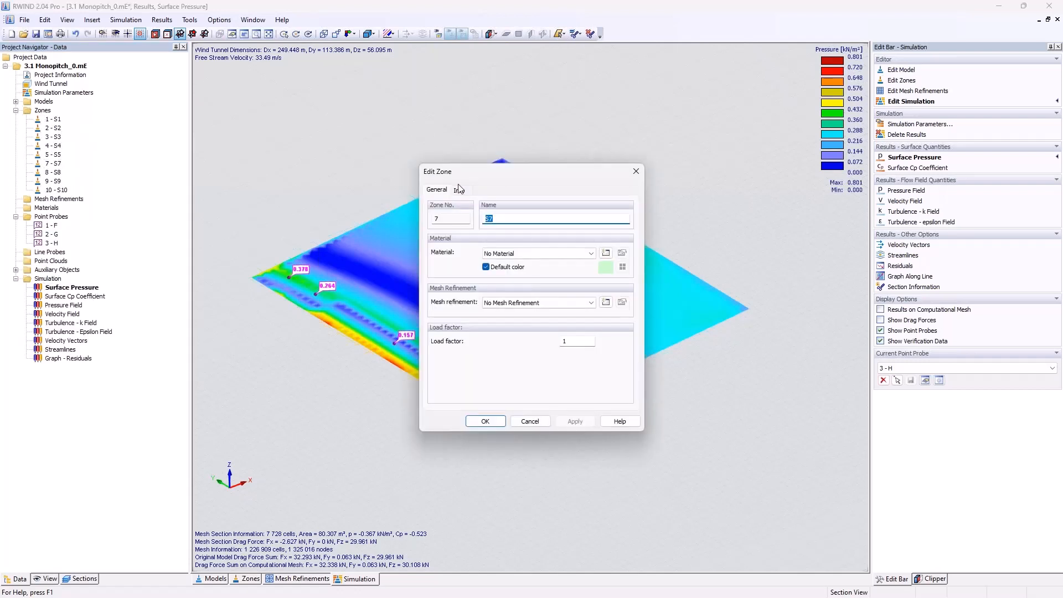
{"action": "left_click", "coordinate": [459, 189]}
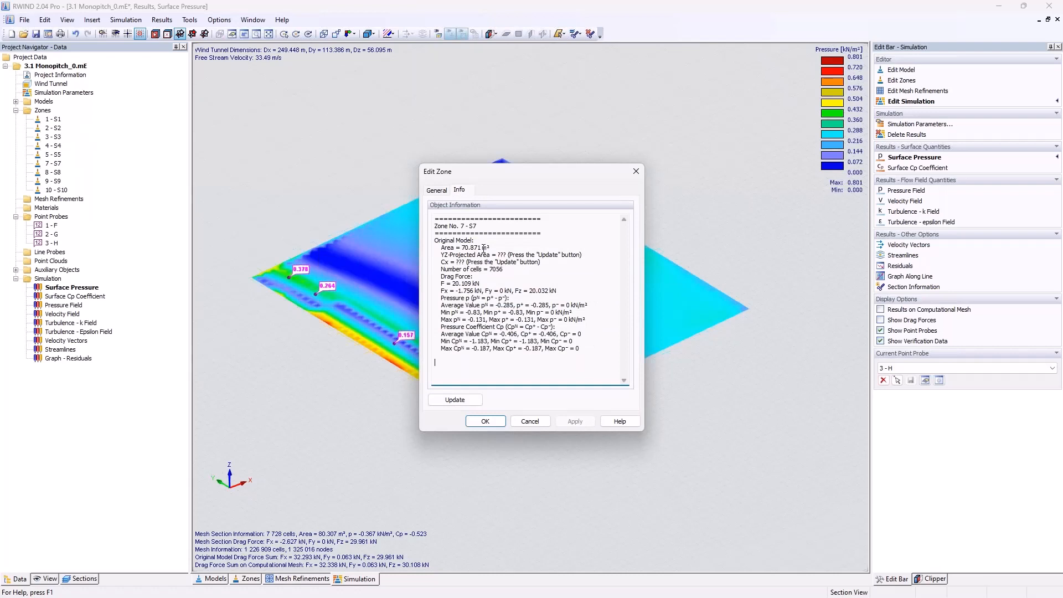
{"action": "left_click_drag", "start_coordinate": [440, 304], "coordinate": [514, 305]}
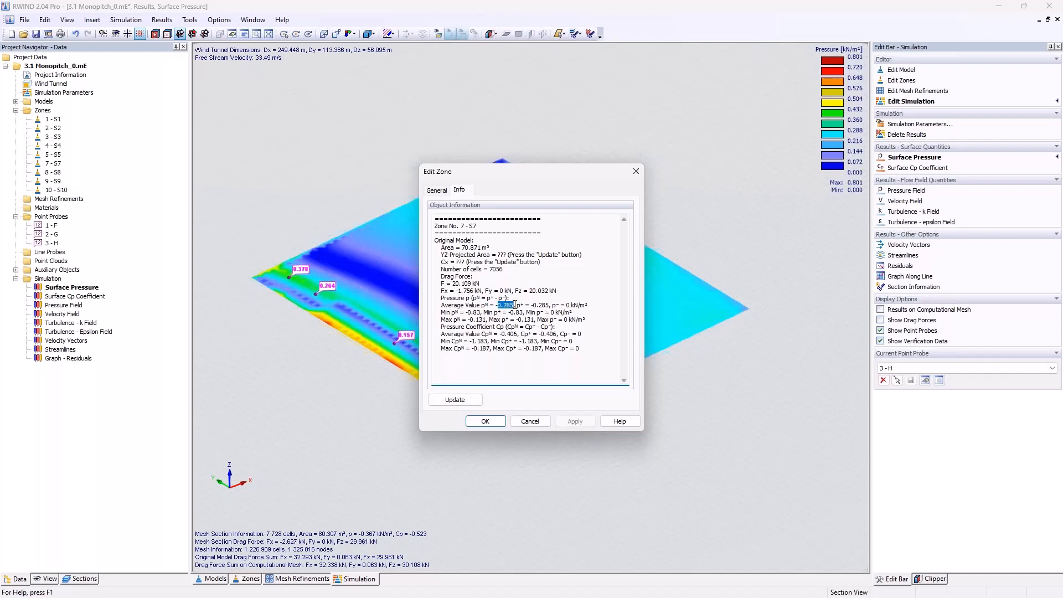
Close the zone 7 information, inspect the pressure differences across the roof, and select point probe F.
{"action": "left_click", "coordinate": [635, 171]}
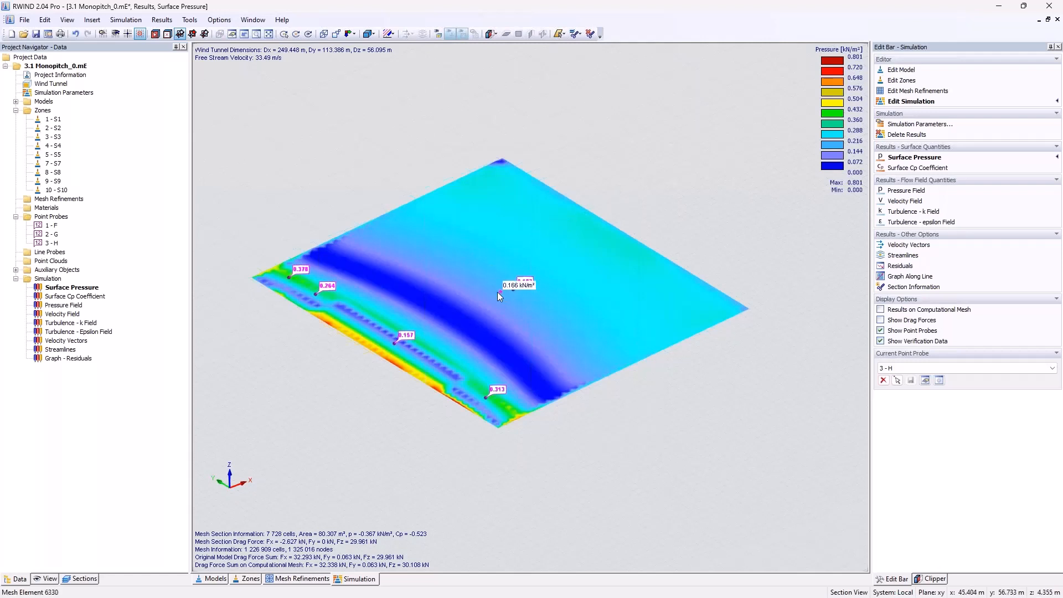
{"action": "middle_click_drag", "start_coordinate": [462, 277], "coordinate": [480, 235]}
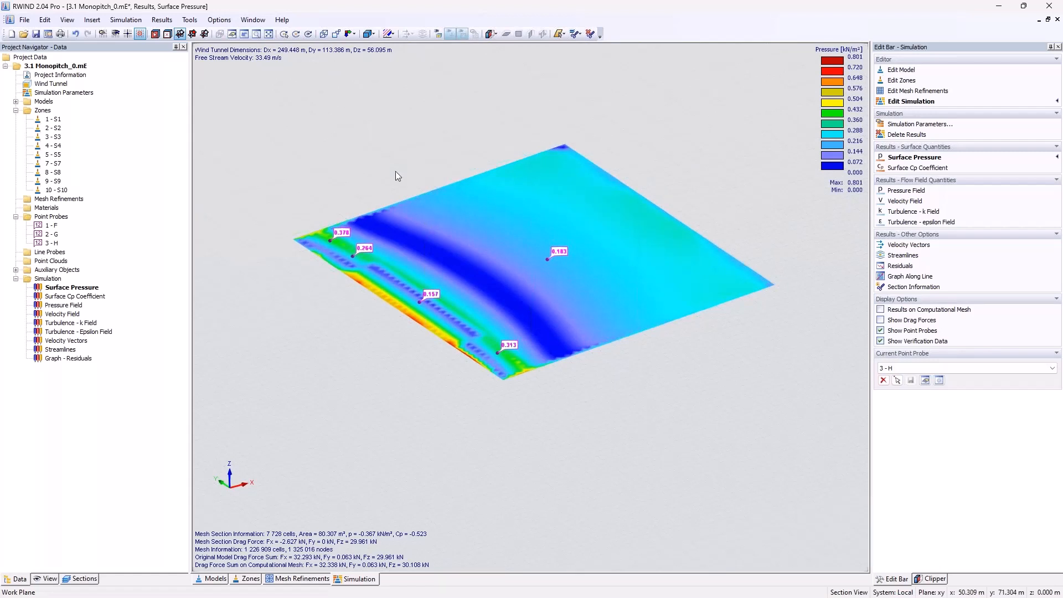
{"action": "scroll", "coordinate": [395, 176], "scroll_direction": "up", "scroll_amount": 1}
{"action": "scroll", "coordinate": [396, 176], "scroll_direction": "up", "scroll_amount": 1}
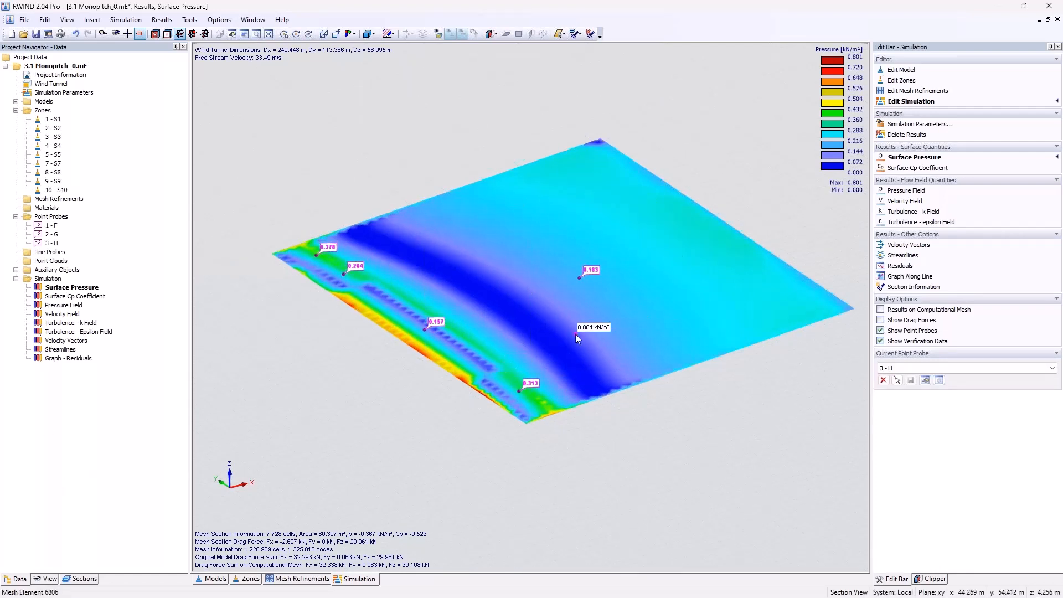
{"action": "left_click", "coordinate": [54, 226]}
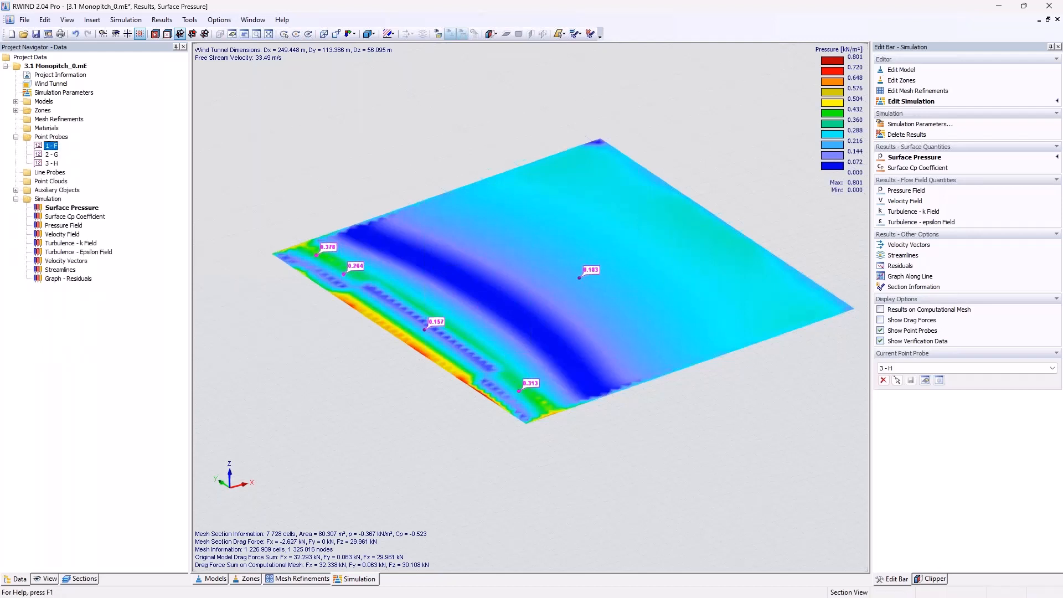
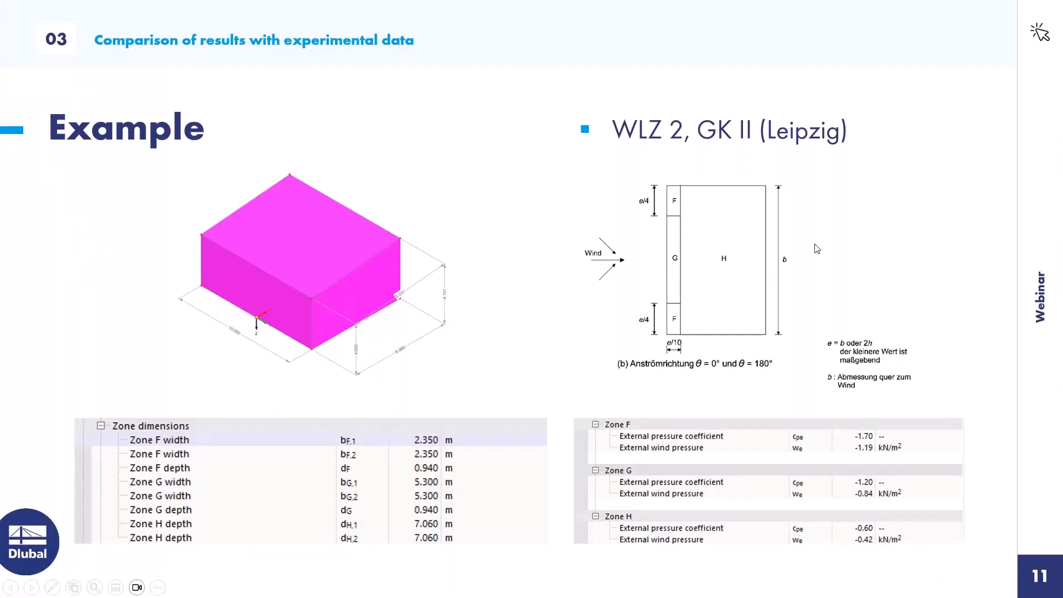
Advance to the Prospect slide and open its verification examples link to browse the RWIND 2 Pro examples.
{"action": "left_click", "coordinate": [524, 267]}
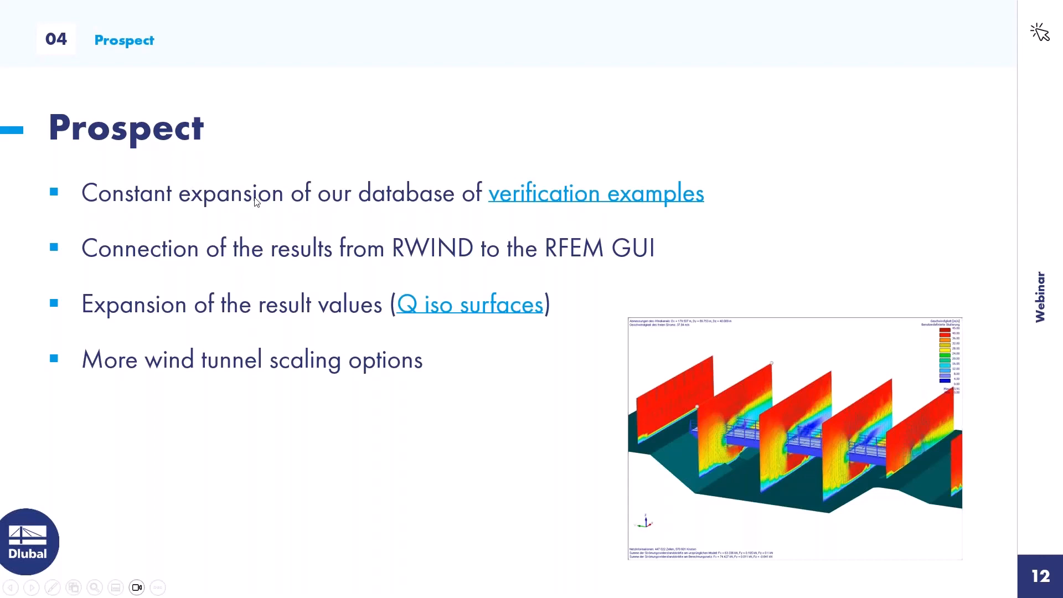
{"action": "left_click", "coordinate": [518, 195]}
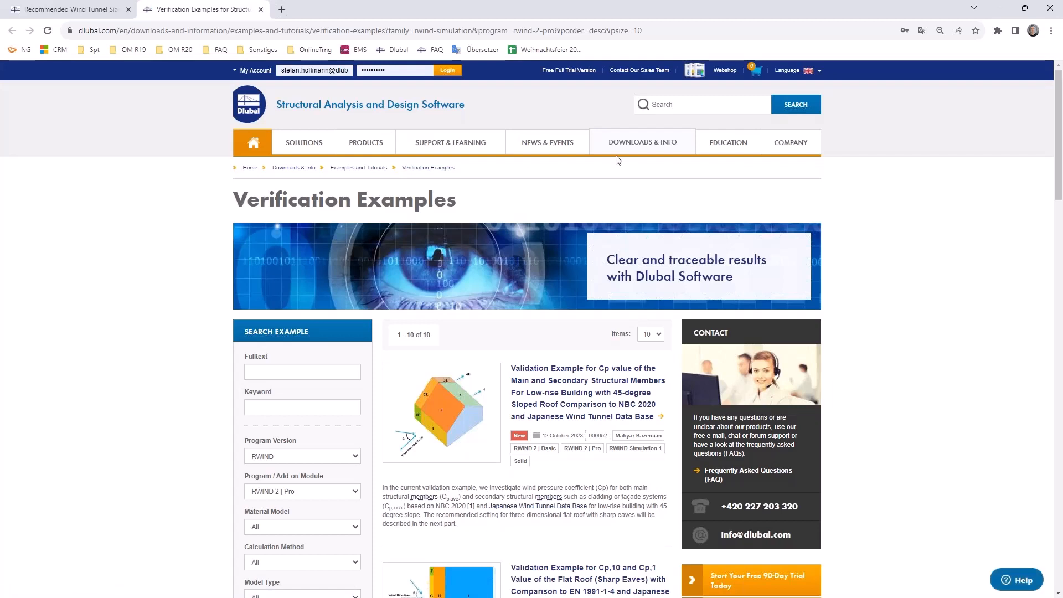
{"action": "mouse_move", "coordinate": [624, 150]}
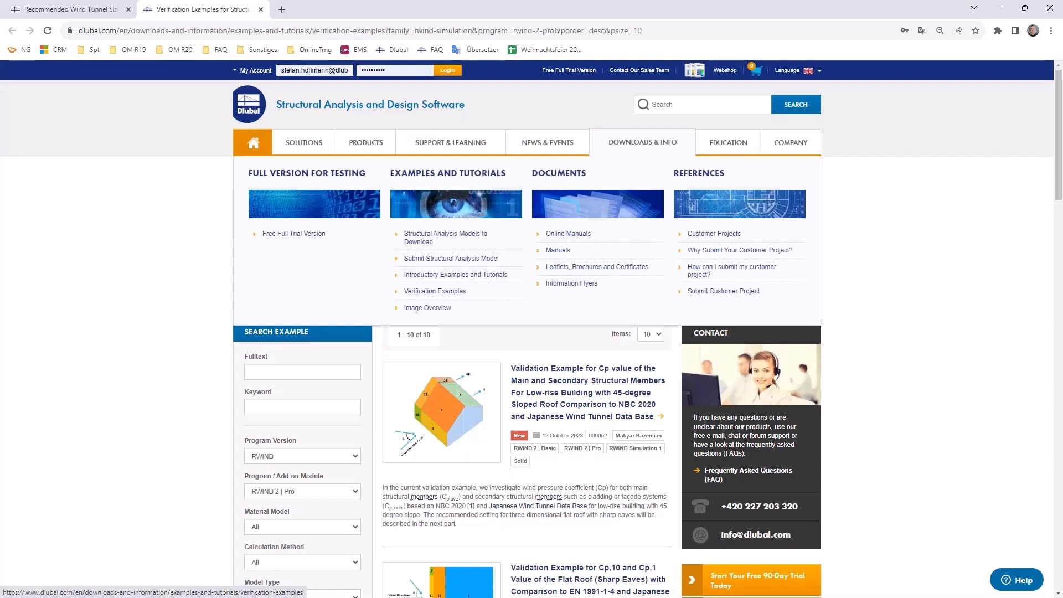
{"action": "scroll", "coordinate": [216, 296], "scroll_direction": "down", "scroll_amount": 3}
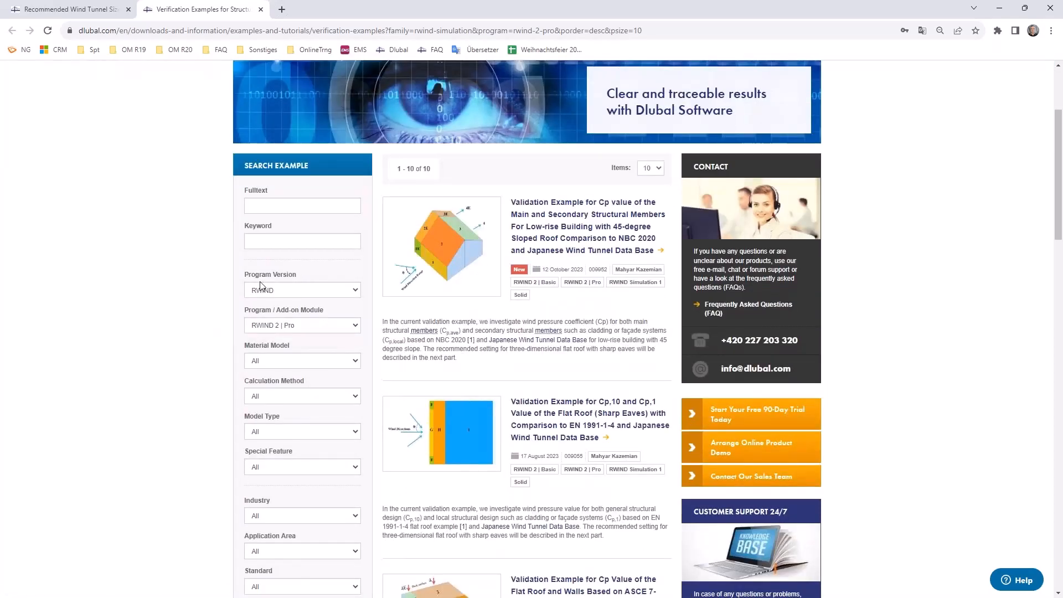
Open the validation example for the low-rise building with 45-degree sloped roof in a new tab and read its description and zone layout.
{"action": "left_click", "coordinate": [536, 239], "text": "ctrl"}
{"action": "left_click", "coordinate": [329, 9]}
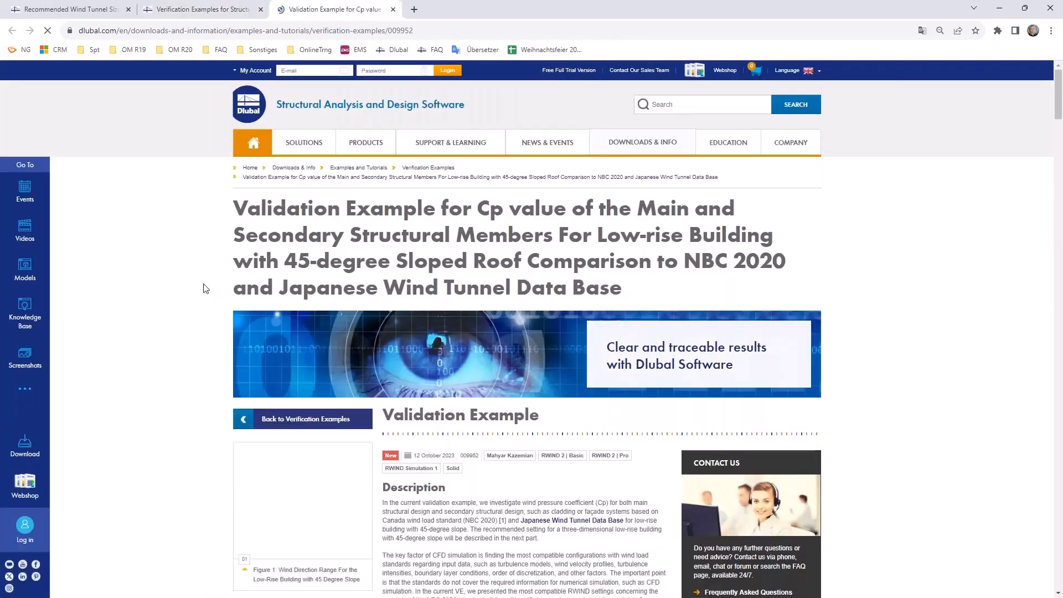
{"action": "left_click_drag", "start_coordinate": [279, 288], "coordinate": [452, 286]}
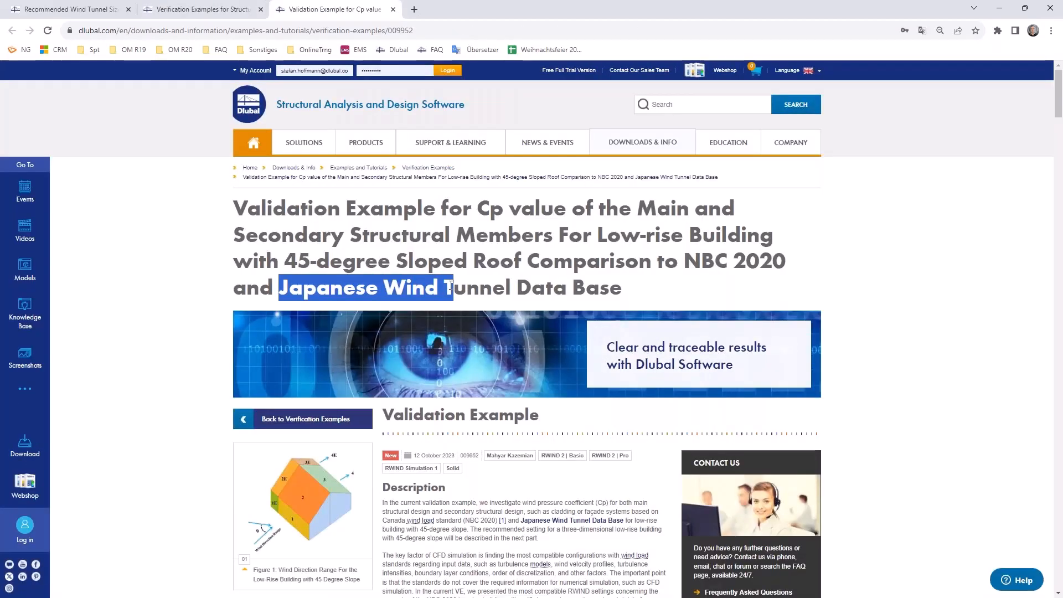
{"action": "left_click", "coordinate": [451, 286]}
{"action": "scroll", "coordinate": [451, 286], "scroll_direction": "down", "scroll_amount": 5}
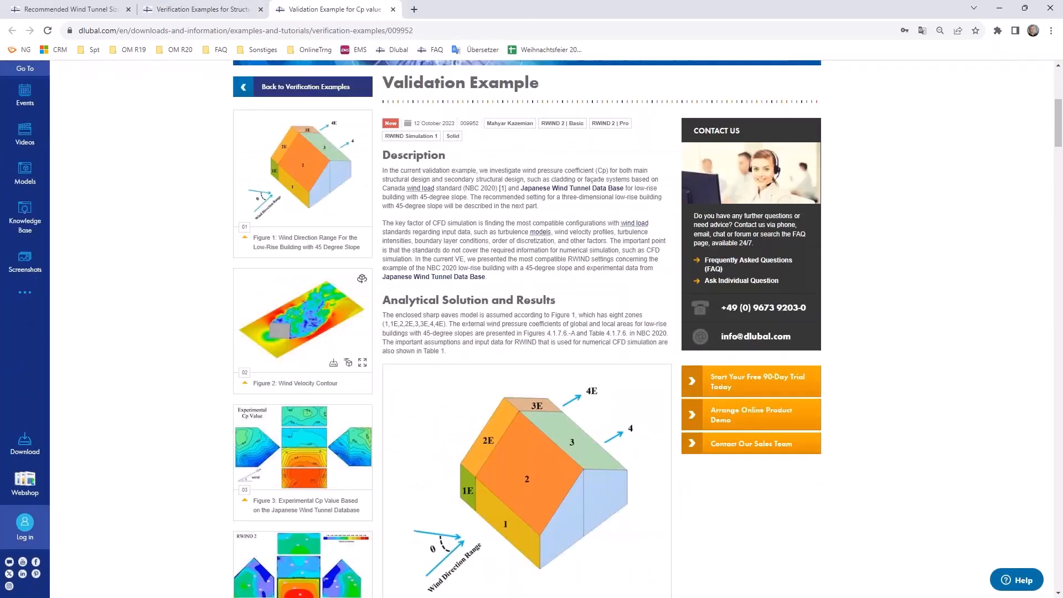
{"action": "scroll", "coordinate": [549, 447], "scroll_direction": "down", "scroll_amount": 1}
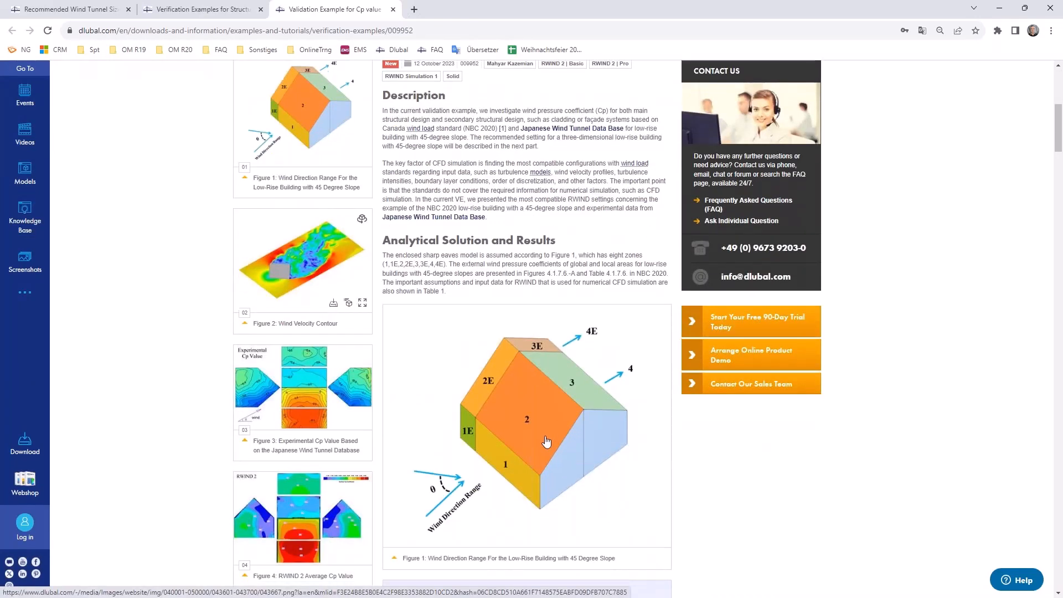
Enlarge Figure 5 to compare the NBC 2020, experimental and RWIND average Cp values per zone, and close it.
{"action": "scroll", "coordinate": [546, 441], "scroll_direction": "down", "scroll_amount": 8}
{"action": "left_click", "coordinate": [315, 156]}
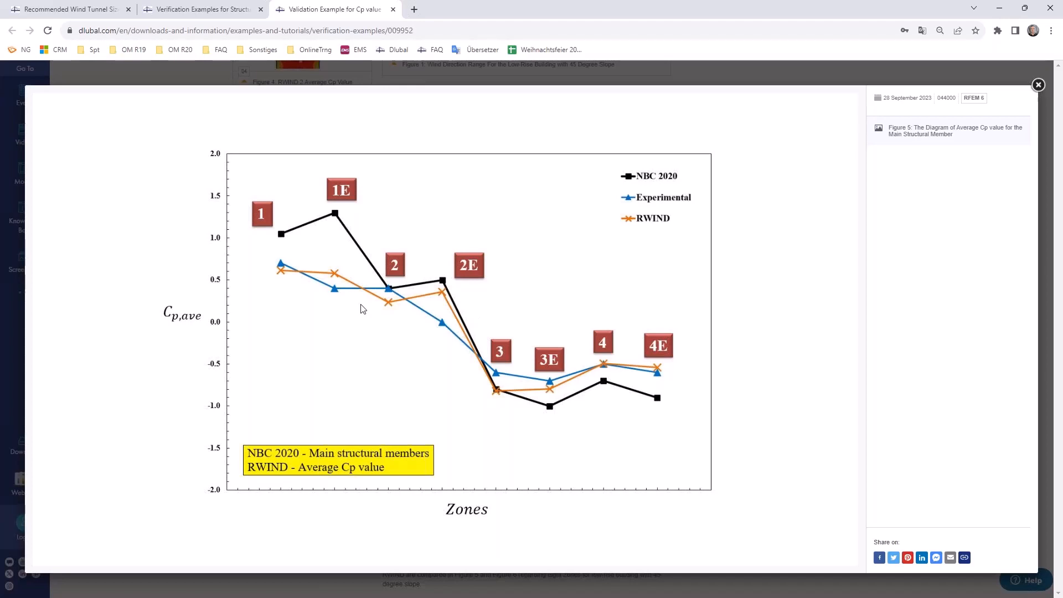
{"action": "left_click", "coordinate": [1038, 85]}
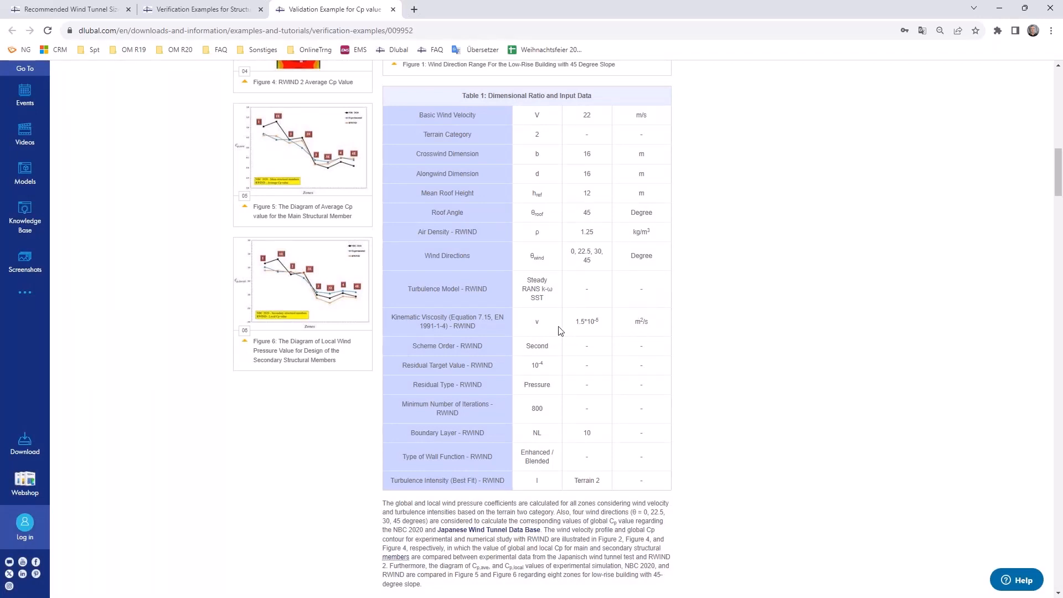
Review the experimental and RWIND 2 Cp contour figures and the related models to download further down the page.
{"action": "scroll", "coordinate": [559, 330], "scroll_direction": "down", "scroll_amount": 20}
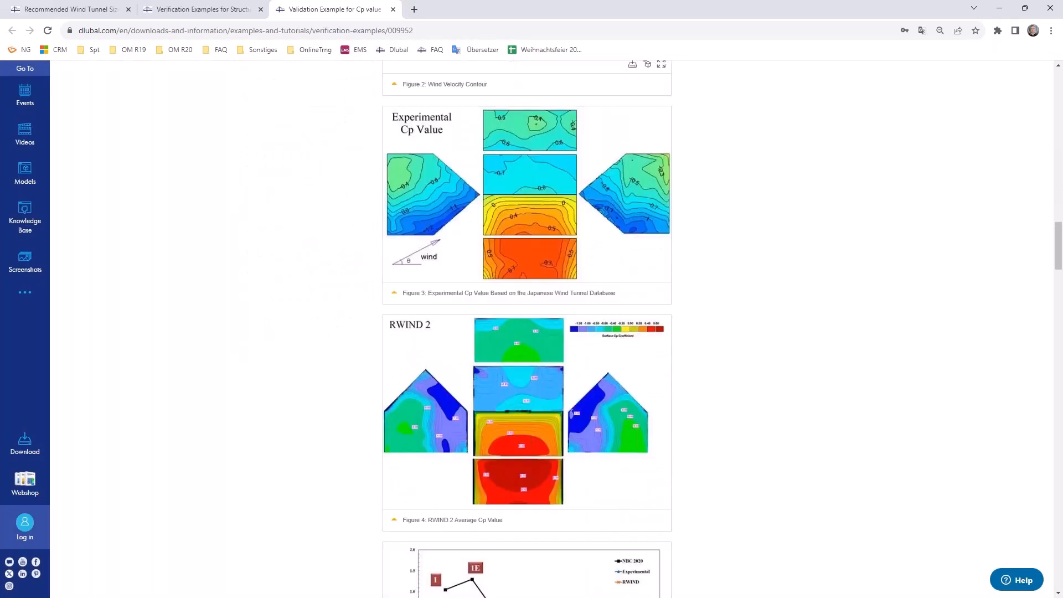
{"action": "scroll", "coordinate": [585, 194], "scroll_direction": "down", "scroll_amount": 8}
{"action": "left_click_drag", "start_coordinate": [1058, 326], "coordinate": [1058, 465]}
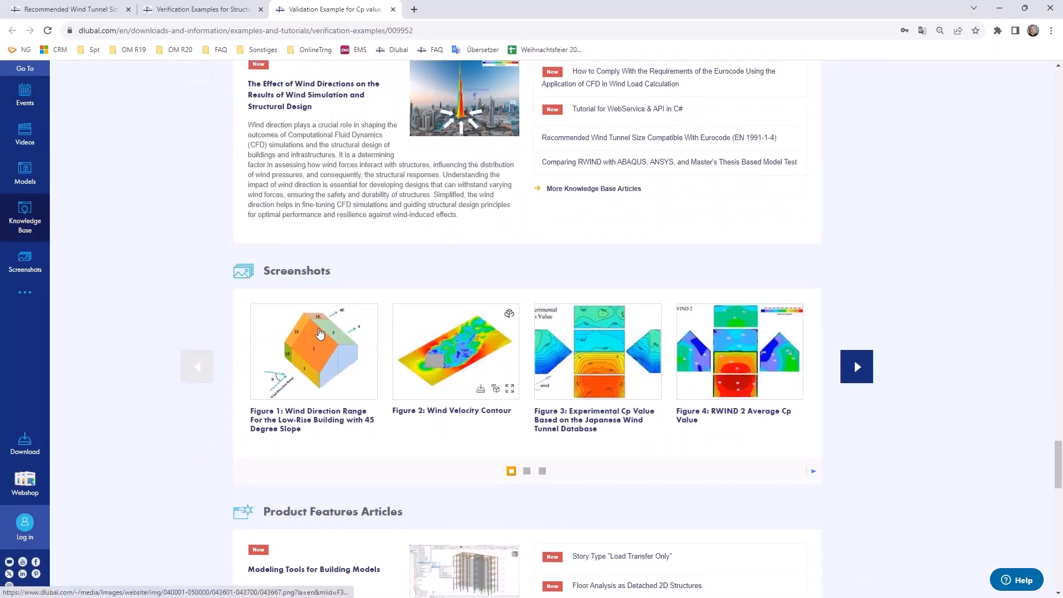
{"action": "scroll", "coordinate": [320, 333], "scroll_direction": "up", "scroll_amount": 4}
{"action": "scroll", "coordinate": [319, 333], "scroll_direction": "up", "scroll_amount": 2}
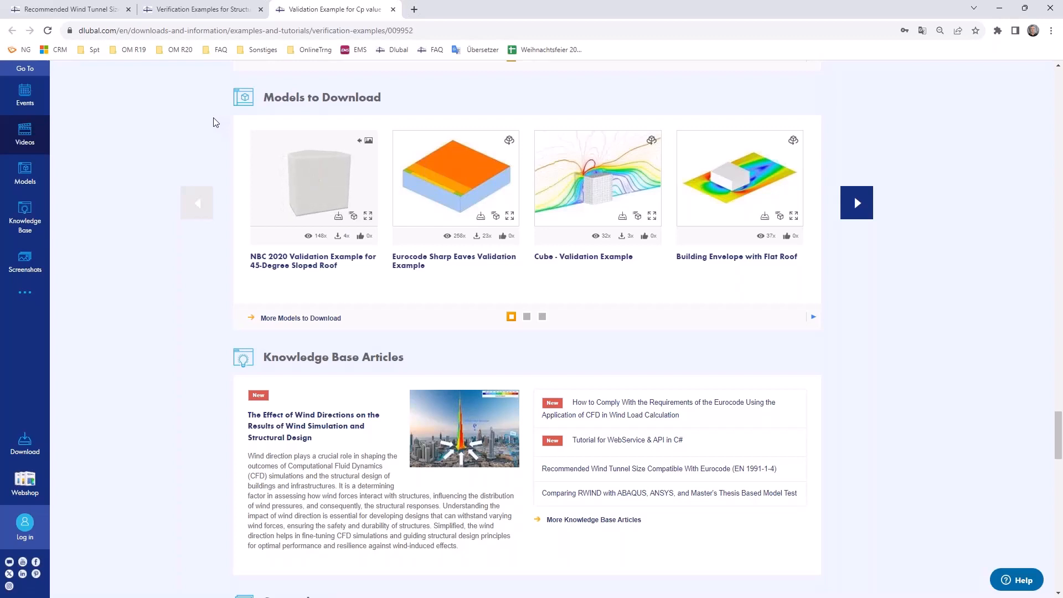
Close the validation example page and return to the Prospect slide of the presentation.
{"action": "left_click", "coordinate": [393, 9]}
{"action": "left_click", "coordinate": [995, 13]}
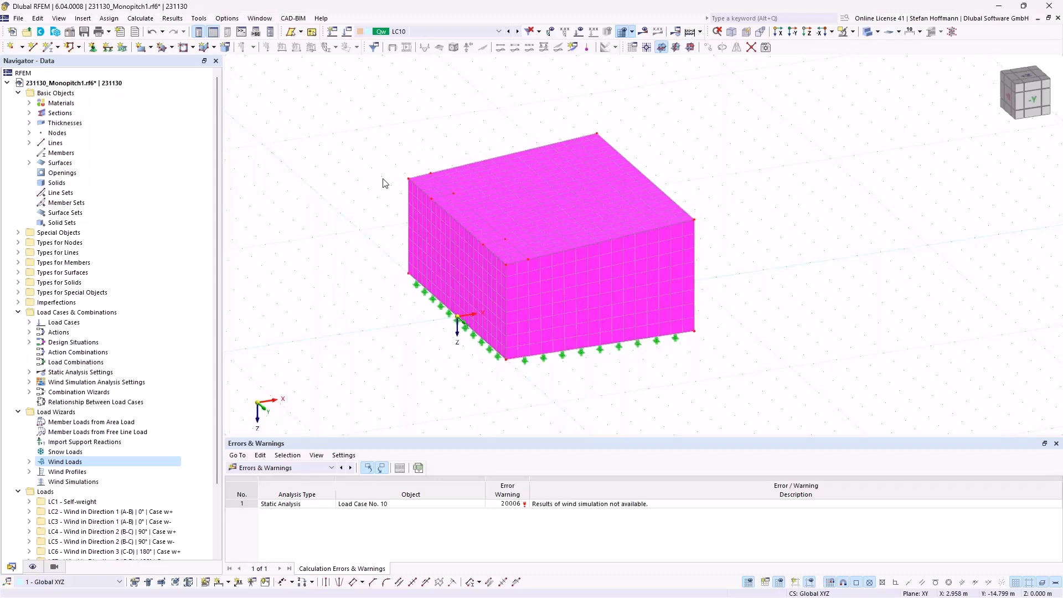
{"action": "left_click", "coordinate": [1001, 4]}
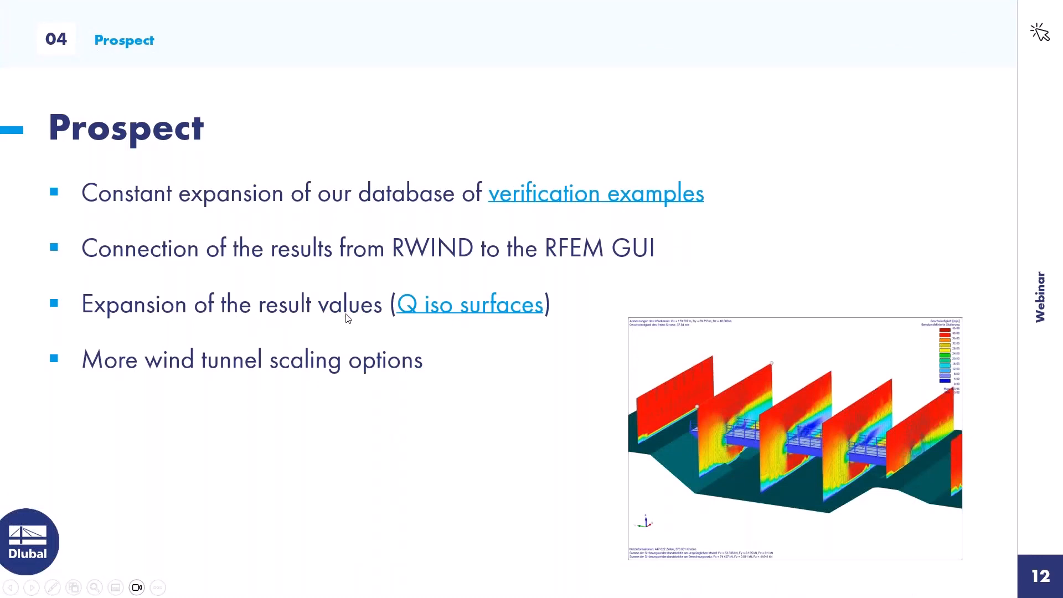
Open the Q iso surfaces link and read the Q function object's description in the OpenFOAM user guide.
{"action": "left_click", "coordinate": [440, 314]}
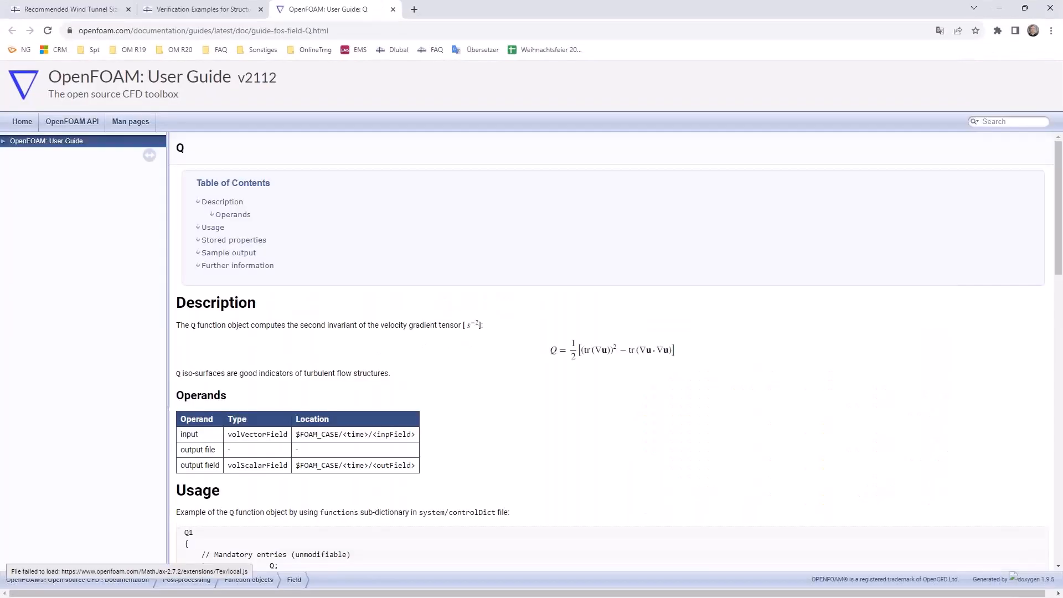
{"action": "scroll", "coordinate": [452, 314], "scroll_direction": "down", "scroll_amount": 3}
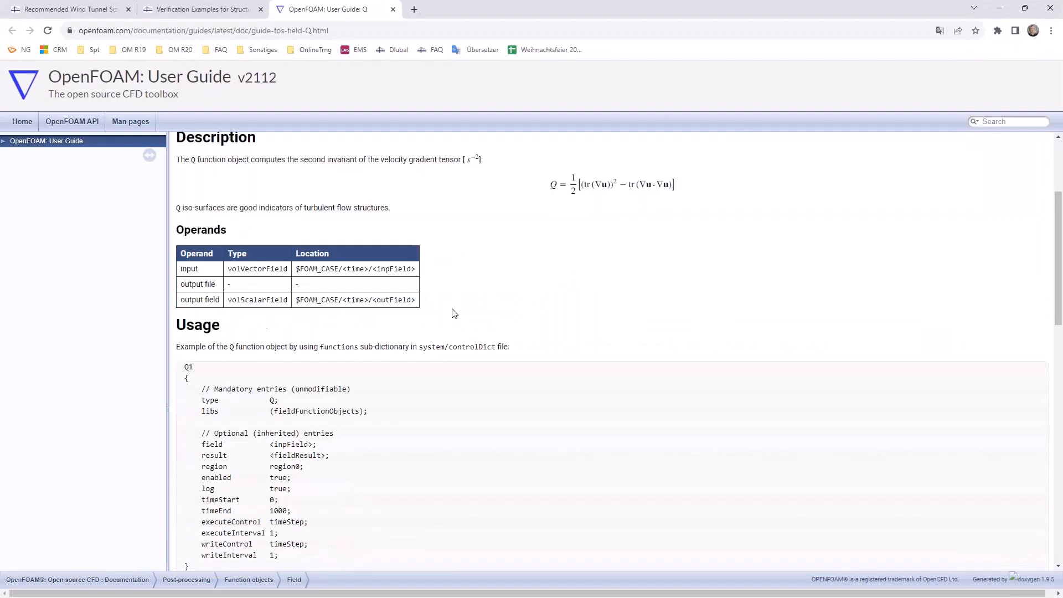